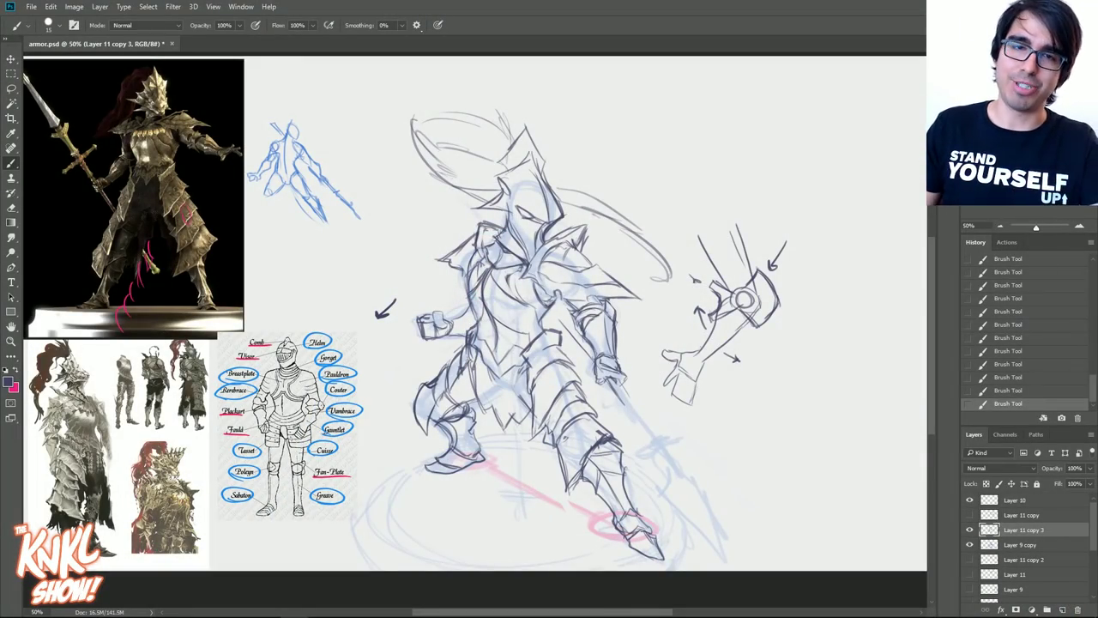
- Hide the blue underdrawing on Layer 9 copy and check the remaining line sketch on Layer 11 copy 3
left_click(12, 60)
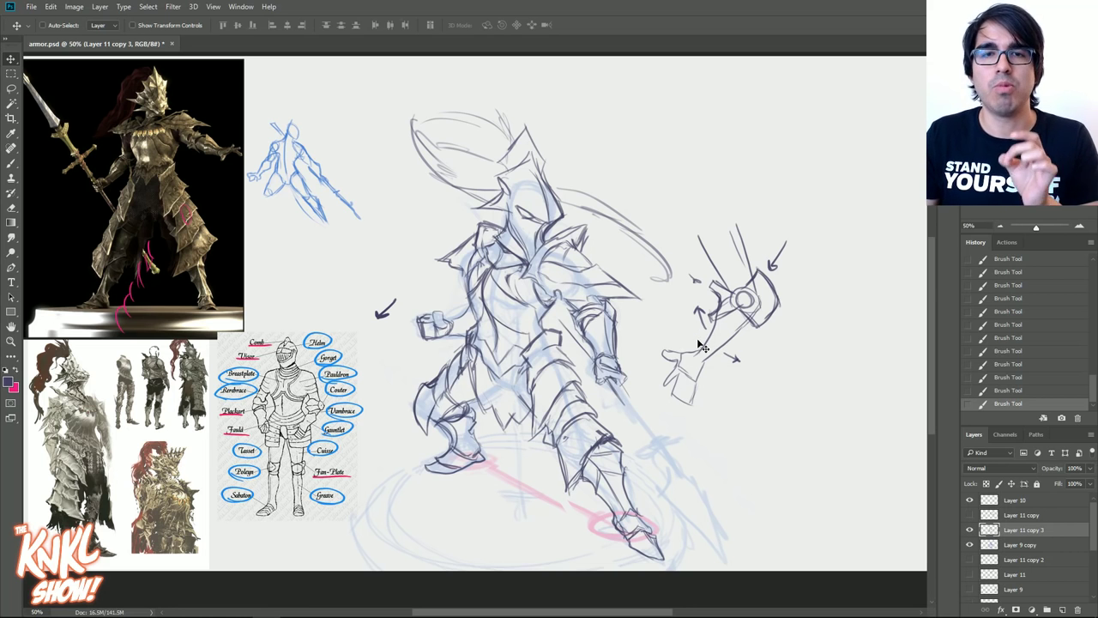
left_click(969, 544)
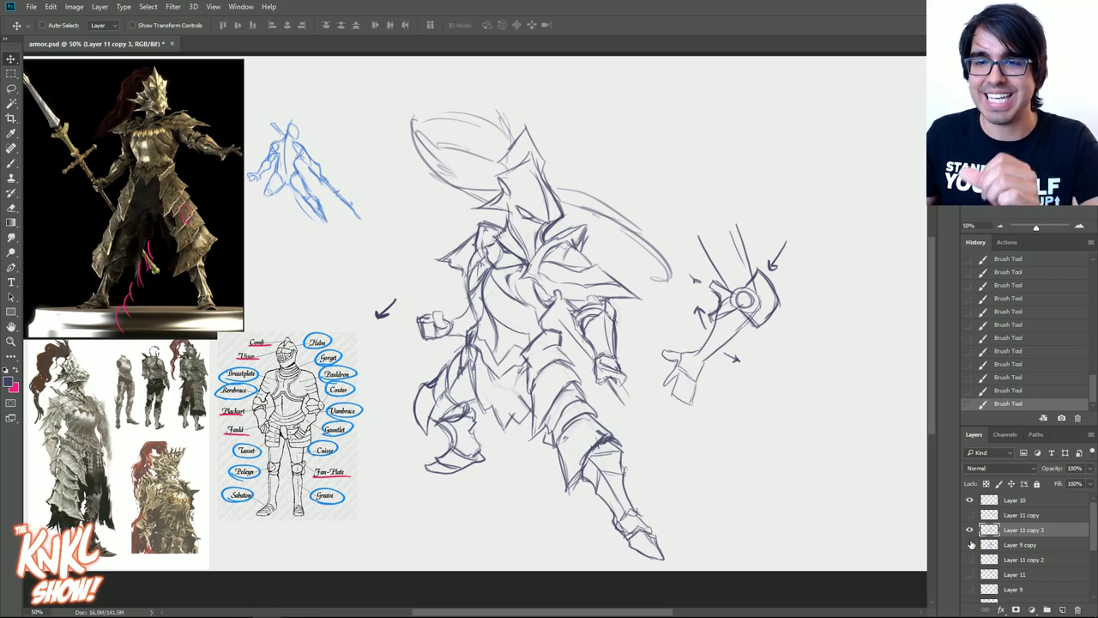
left_click(969, 529)
left_click(969, 529)
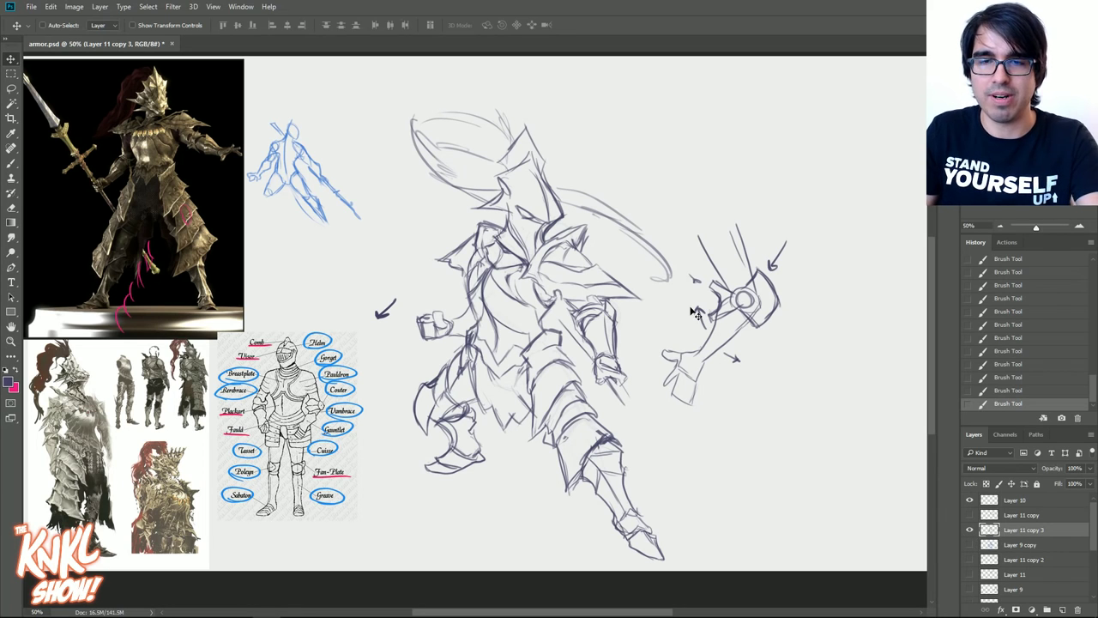
- Duplicate the line sketch layer Layer 11 copy 3 and hide the original
key("l")
mouse_move(675, 254)
left_mouse_down()
mouse_move(839, 362)
mouse_move(659, 363)
mouse_move(669, 309)
left_mouse_up()
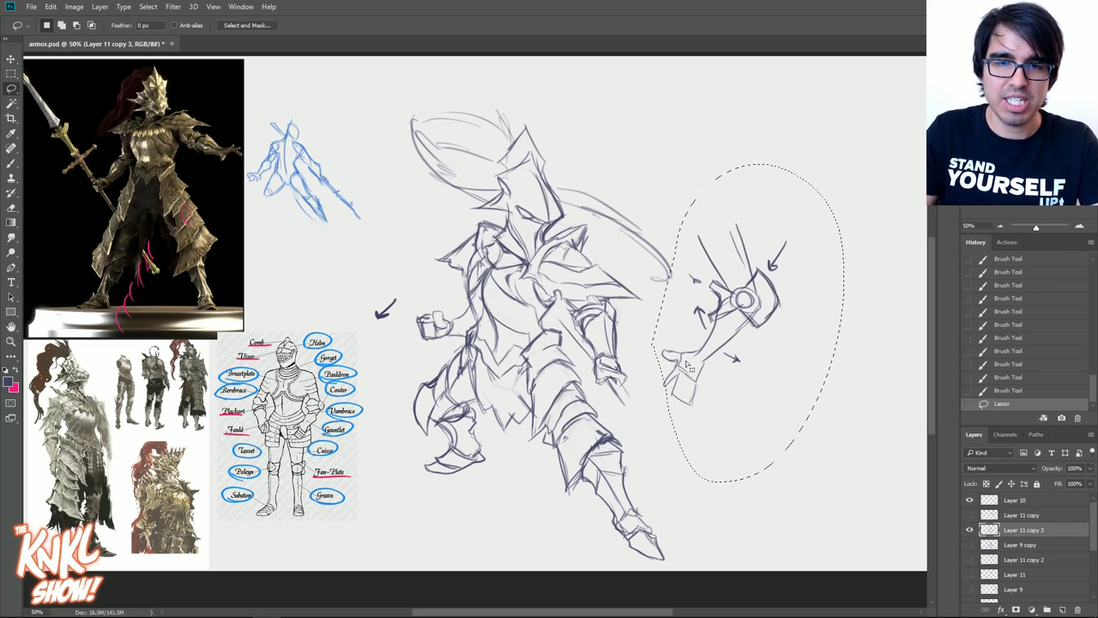
key("ctrl+d")
key("ctrl+j")
left_click(969, 544)
- Delete the arm joint study and the small arrow beside the knight from the duplicated sketch layer
mouse_move(687, 214)
left_mouse_down()
mouse_move(836, 244)
mouse_move(639, 364)
mouse_move(685, 261)
left_mouse_up()
key("Delete")
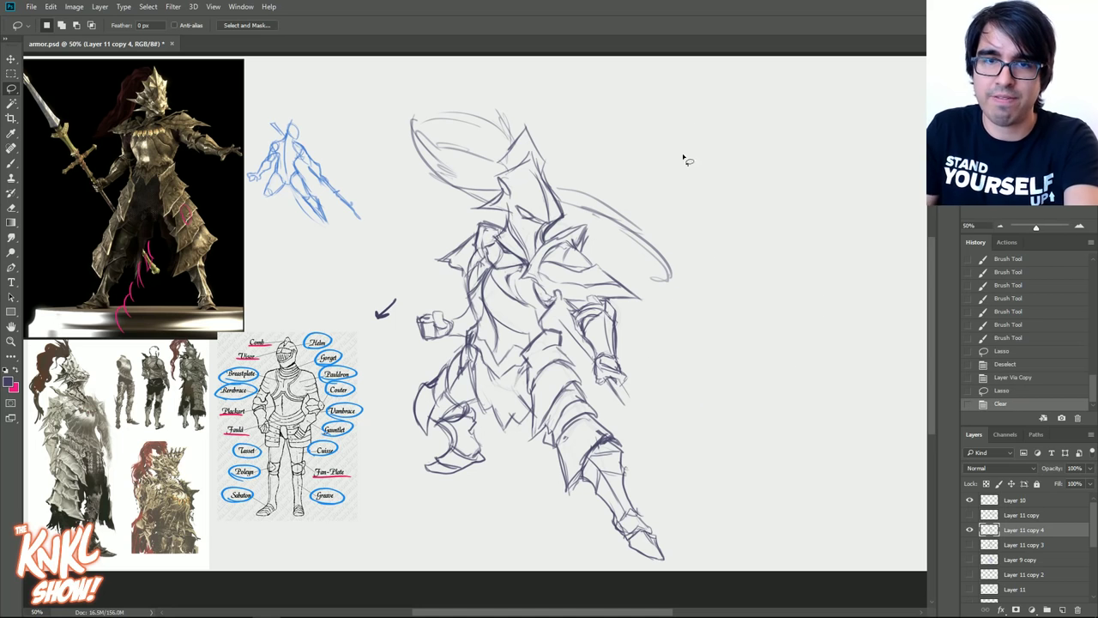
key("ctrl+d")
left_click_drag(385, 336, 396, 296)
key("Delete")
key("ctrl+d")
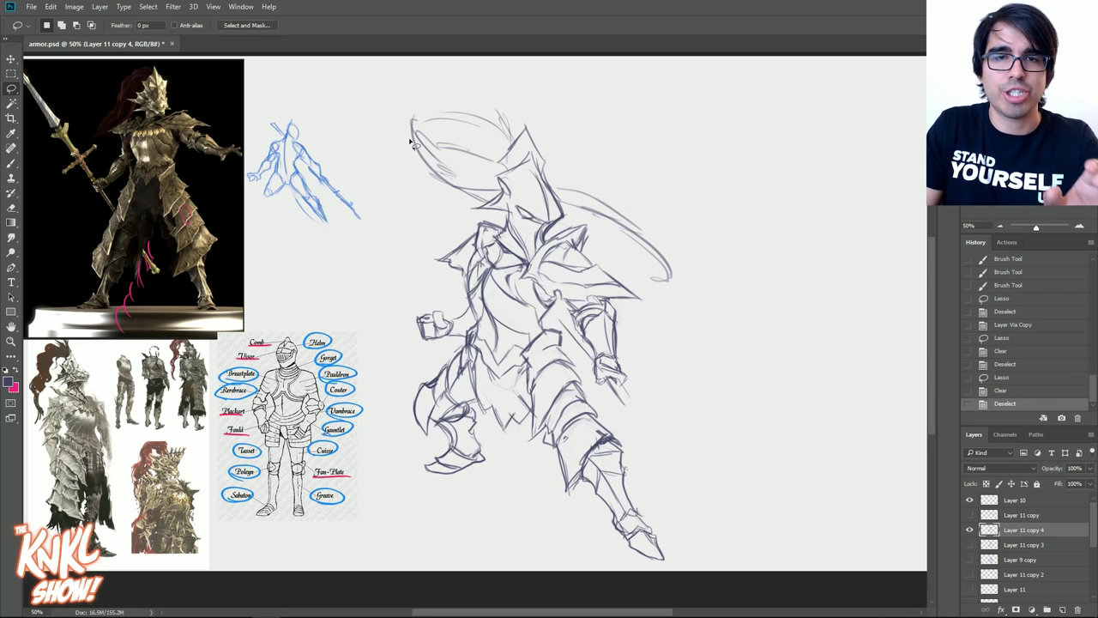
- Move the whole knight sketch slightly up and to the left on the canvas
key("b")
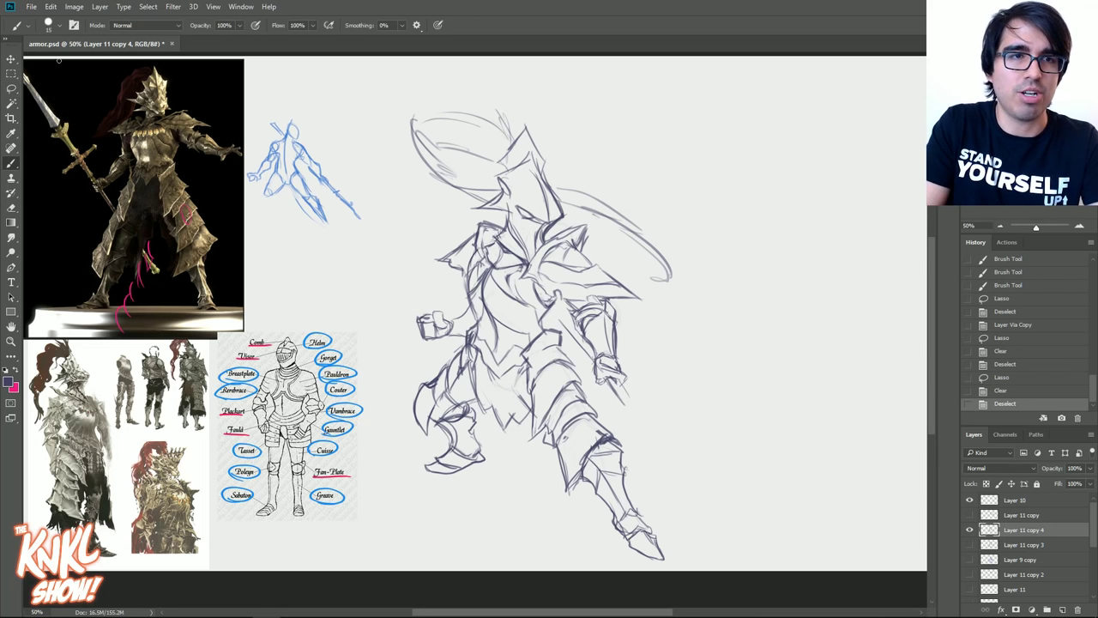
left_click(9, 59)
left_click_drag(546, 301, 537, 281)
- Redraw the helmet's pointed tip and the curved plume with bolder brush strokes
key("b")
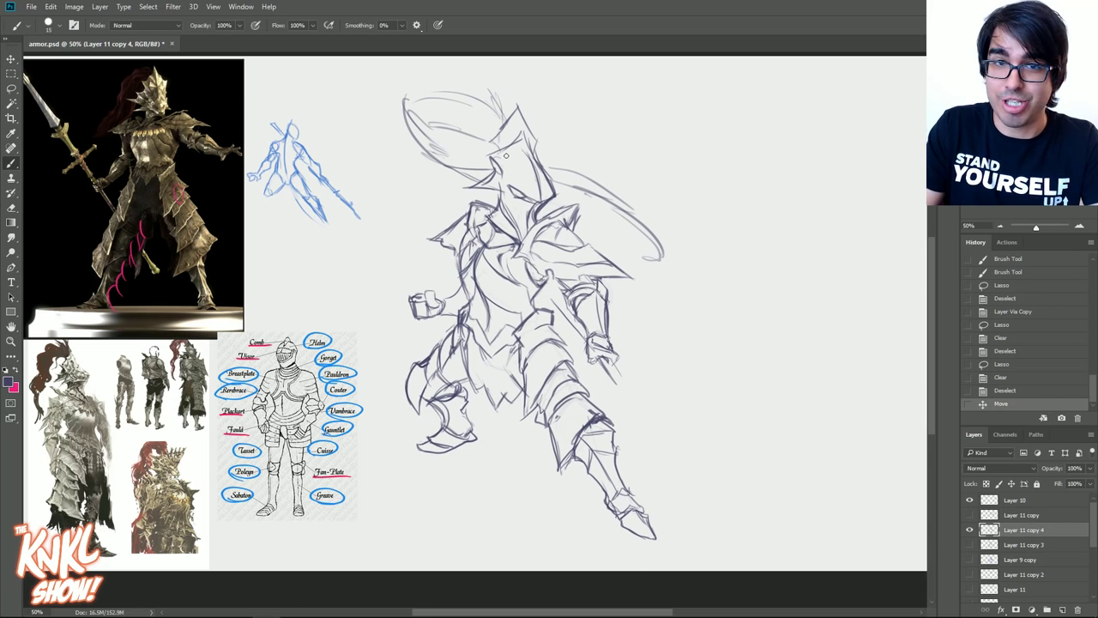
mouse_move(516, 106)
left_mouse_down()
mouse_move(493, 141)
mouse_move(520, 120)
left_mouse_up()
mouse_move(518, 107)
left_mouse_down()
mouse_move(536, 138)
mouse_move(503, 112)
left_mouse_up()
left_click_drag(417, 89, 501, 104)
mouse_move(390, 104)
left_mouse_down()
mouse_move(469, 80)
mouse_move(479, 135)
mouse_move(439, 130)
left_mouse_up()
left_click_drag(441, 131, 436, 158)
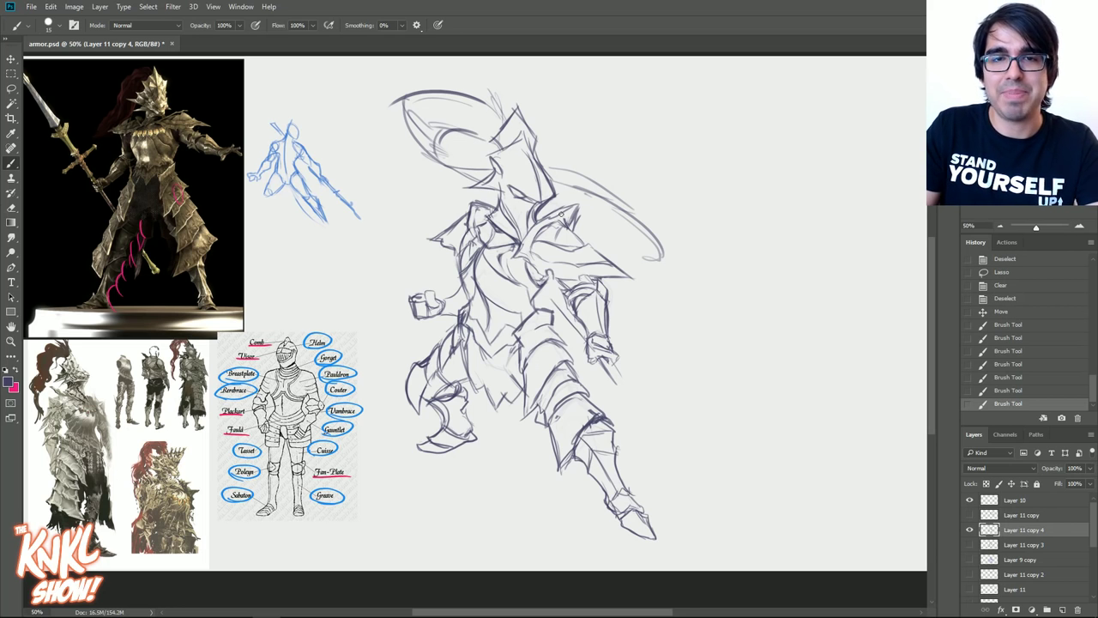
- Lasso the knight's sword-side shoulder plate and arm, rotate them about -6.8°, and shift them outward from the torso
key("l")
mouse_move(547, 287)
left_mouse_down()
mouse_move(507, 264)
mouse_move(534, 222)
mouse_move(592, 206)
mouse_move(652, 324)
left_mouse_up()
left_click_drag(611, 397, 549, 288)
key("ctrl+t")
left_click_drag(709, 319, 711, 309)
left_click_drag(616, 329, 625, 327)
left_click_drag(692, 314, 702, 309)
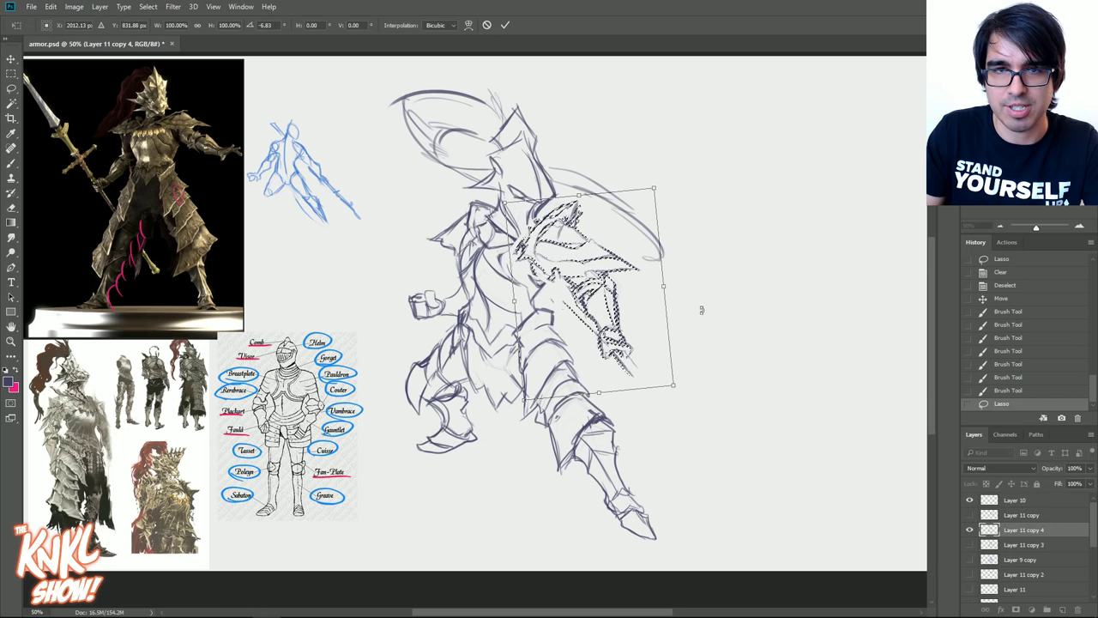
key("Return")
key("ctrl+d")
- Lasso the outstretched front leg, enlarge it to about 108% width and 106% height, and rotate it about -1.4°
mouse_move(579, 337)
left_mouse_down()
mouse_move(711, 563)
mouse_move(508, 326)
mouse_move(549, 304)
left_mouse_up()
key("ctrl+t")
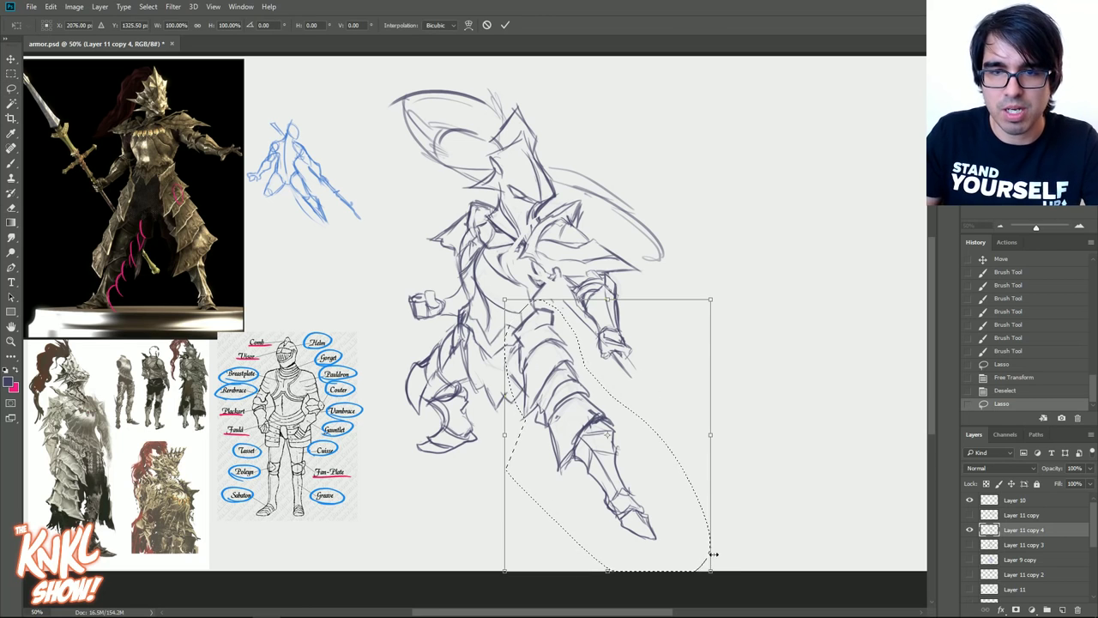
mouse_move(711, 300)
left_mouse_down()
mouse_move(720, 287)
mouse_move(715, 298)
left_mouse_up()
left_click_drag(607, 586, 640, 582)
left_click_drag(778, 318, 782, 315)
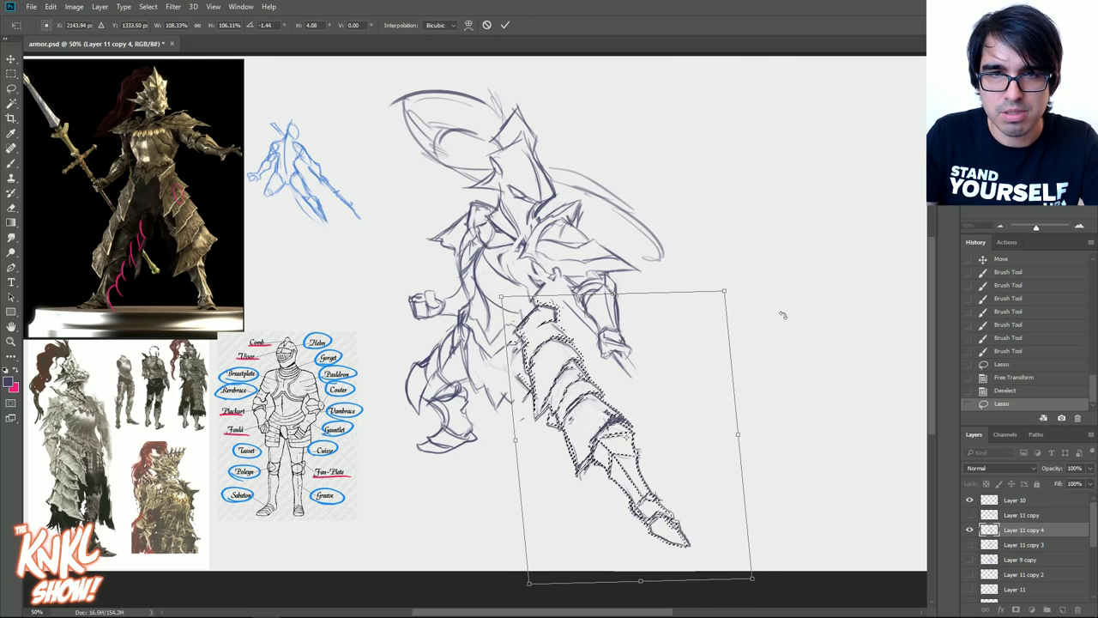
key("Return")
key("ctrl+d")
- Lasso the bent rear leg and enlarge it to about 114%
mouse_move(420, 343)
left_mouse_down()
mouse_move(490, 458)
mouse_move(451, 315)
left_mouse_up()
key("ctrl+t")
mouse_move(375, 525)
left_mouse_down()
mouse_move(368, 541)
mouse_move(381, 524)
left_mouse_up()
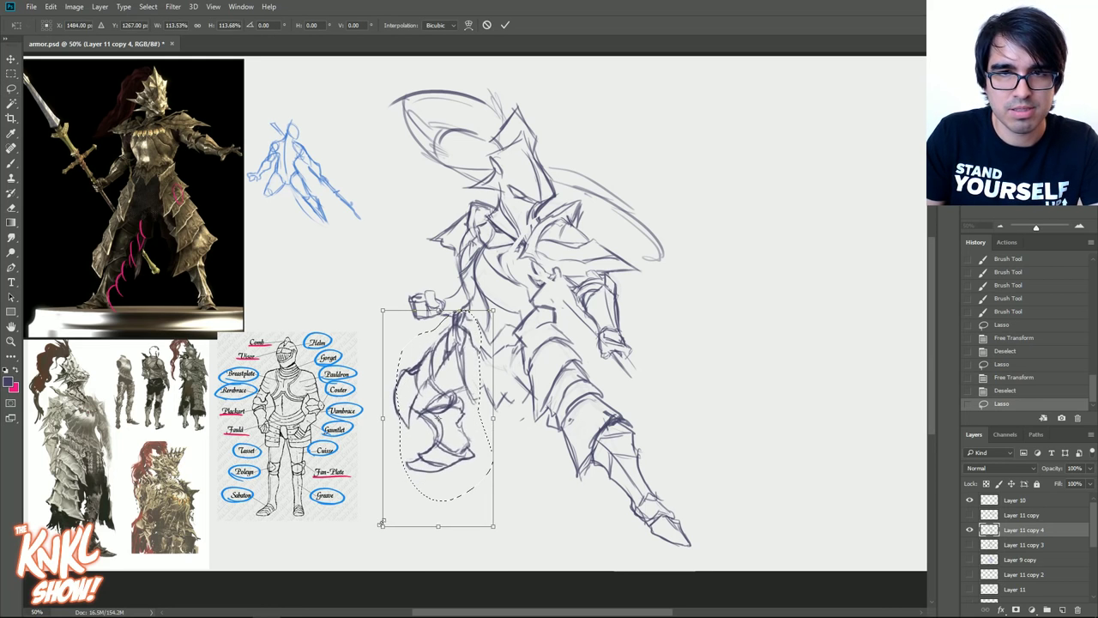
key("Return")
key("ctrl+d")
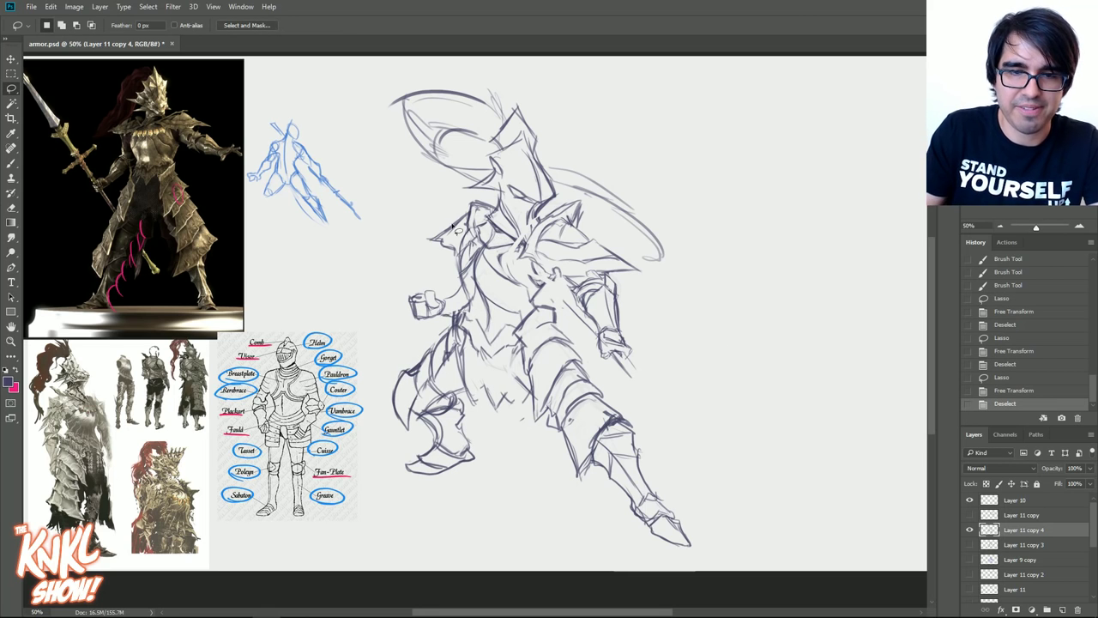
- Erase the clenched rear hand and forearm, and sketch a new arm reaching outward with an open hand
mouse_move(415, 292)
left_mouse_down()
mouse_move(421, 306)
mouse_move(431, 297)
mouse_move(435, 320)
left_mouse_up()
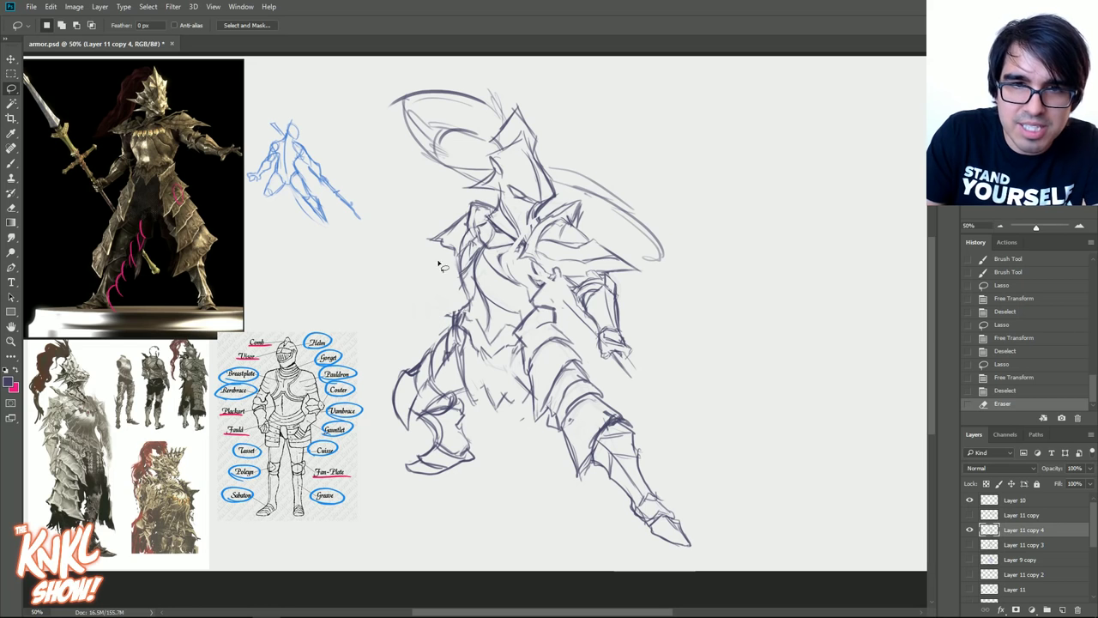
key("b")
key("bracketleft")
left_click_drag(445, 246, 451, 266)
left_click_drag(447, 249, 454, 268)
mouse_move(447, 251)
left_mouse_down()
mouse_move(456, 270)
mouse_move(444, 273)
left_mouse_up()
left_click_drag(443, 257, 446, 278)
mouse_move(444, 270)
left_mouse_down()
mouse_move(445, 295)
mouse_move(419, 302)
left_mouse_up()
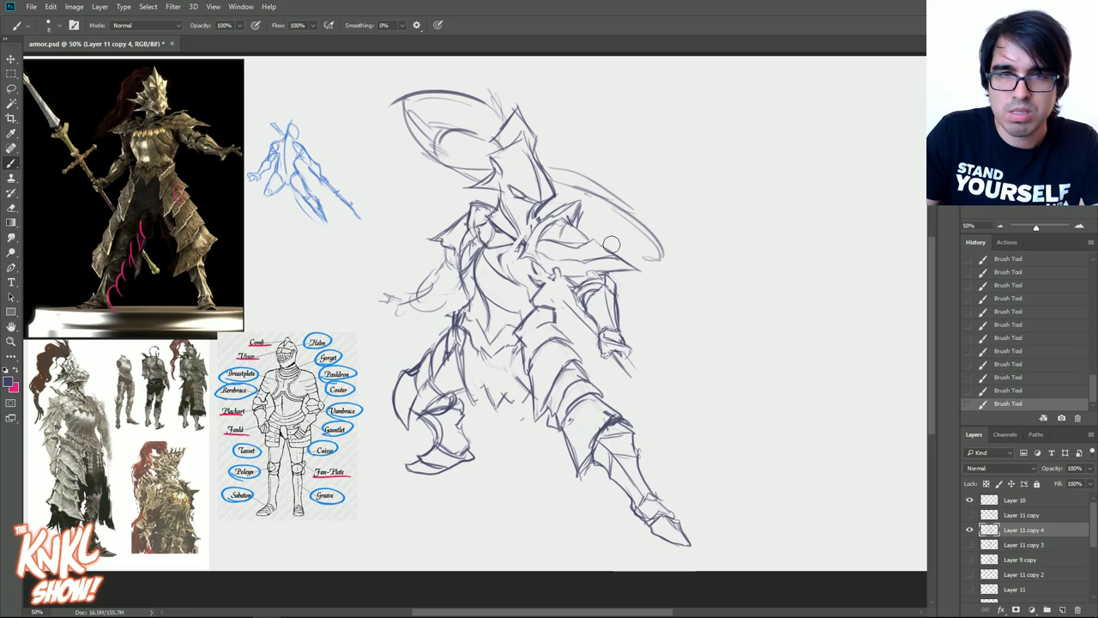
left_click_drag(436, 303, 401, 311)
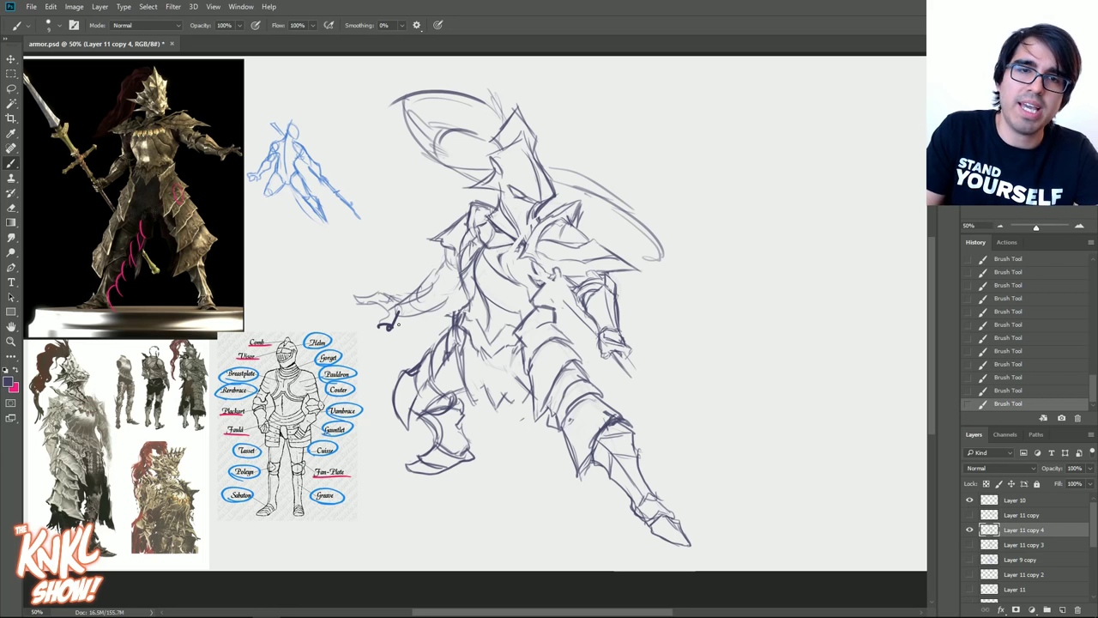
- Erase the open hand sketch and redraw the forearm and hand closer to the body
key("e")
mouse_move(374, 314)
left_mouse_down()
mouse_move(401, 319)
mouse_move(412, 294)
left_mouse_up()
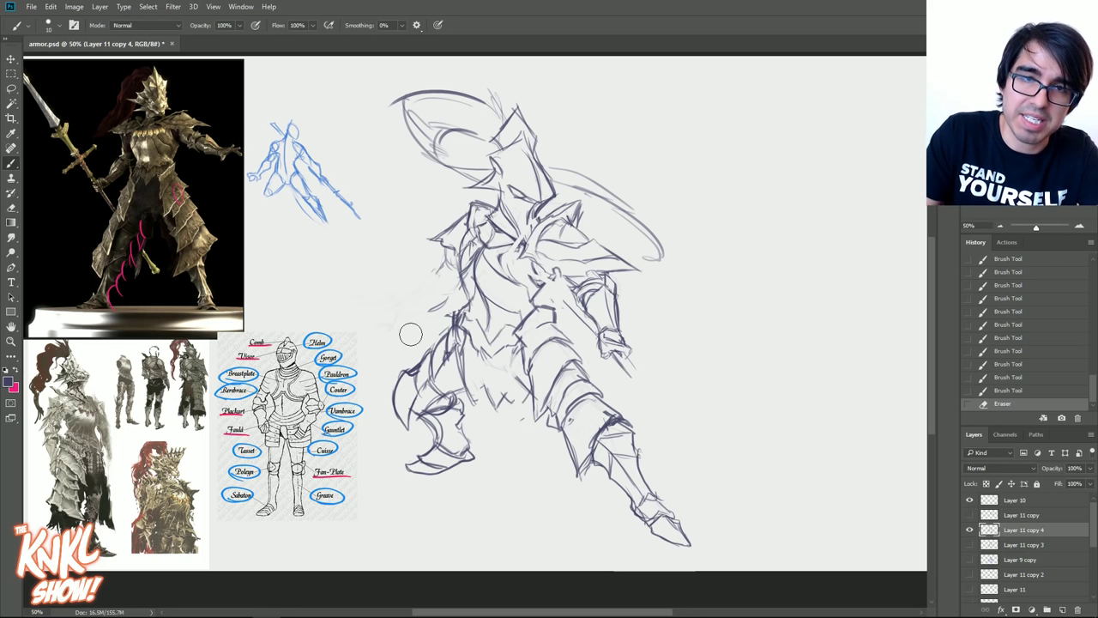
mouse_move(452, 248)
left_mouse_down()
mouse_move(456, 272)
mouse_move(436, 291)
left_mouse_up()
left_click_drag(424, 290, 444, 295)
mouse_move(429, 296)
left_mouse_down()
mouse_move(444, 290)
mouse_move(419, 299)
left_mouse_up()
mouse_move(410, 288)
left_mouse_down()
mouse_move(424, 297)
mouse_move(412, 298)
left_mouse_up()
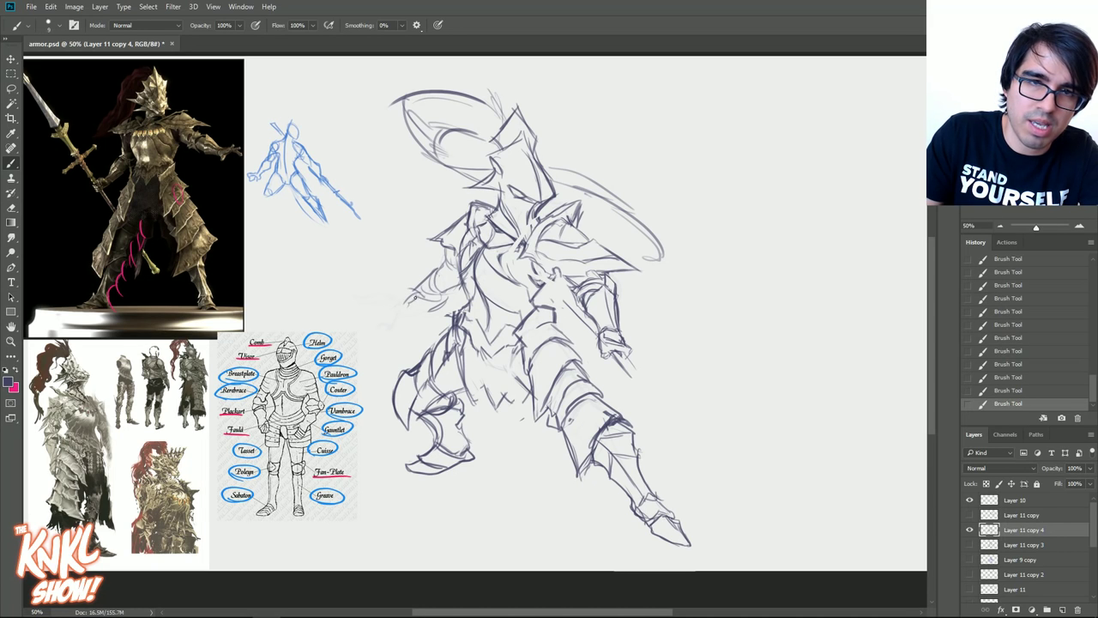
left_click_drag(378, 290, 394, 284)
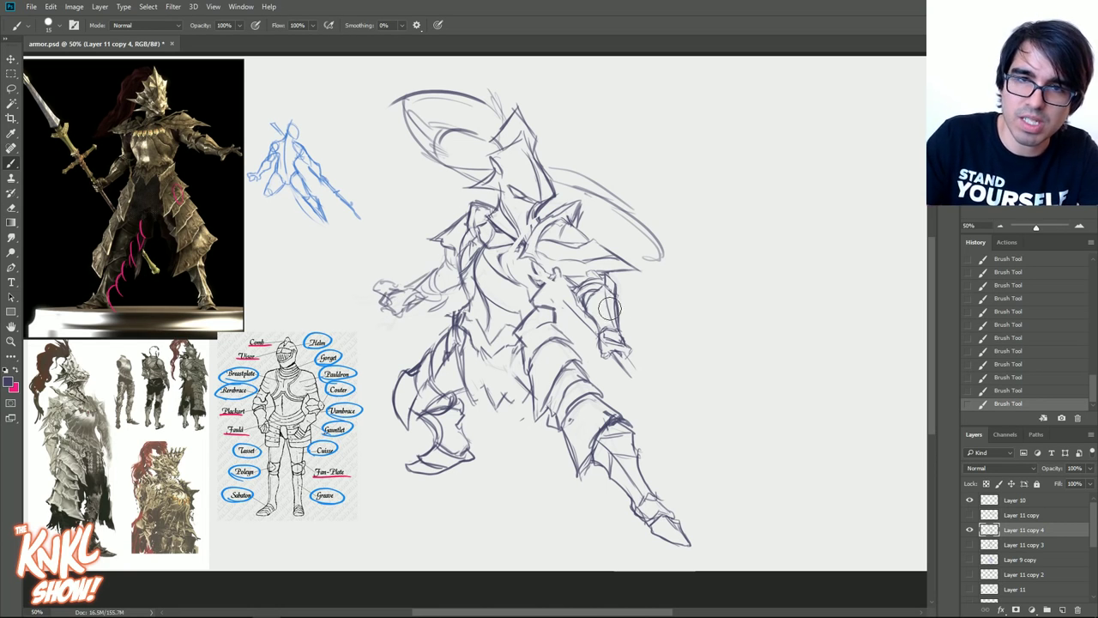
- Lasso the sword arm's forearm and hand, enlarge them to about 116%, and rotate them about -10.5°
key("l")
mouse_move(560, 293)
left_mouse_down()
mouse_move(601, 271)
mouse_move(662, 360)
mouse_move(653, 388)
left_mouse_up()
key("ctrl+t")
left_click_drag(713, 345, 718, 325)
mouse_move(679, 382)
left_mouse_down()
mouse_move(688, 389)
mouse_move(672, 357)
mouse_move(688, 358)
left_mouse_up()
left_click_drag(740, 323, 740, 321)
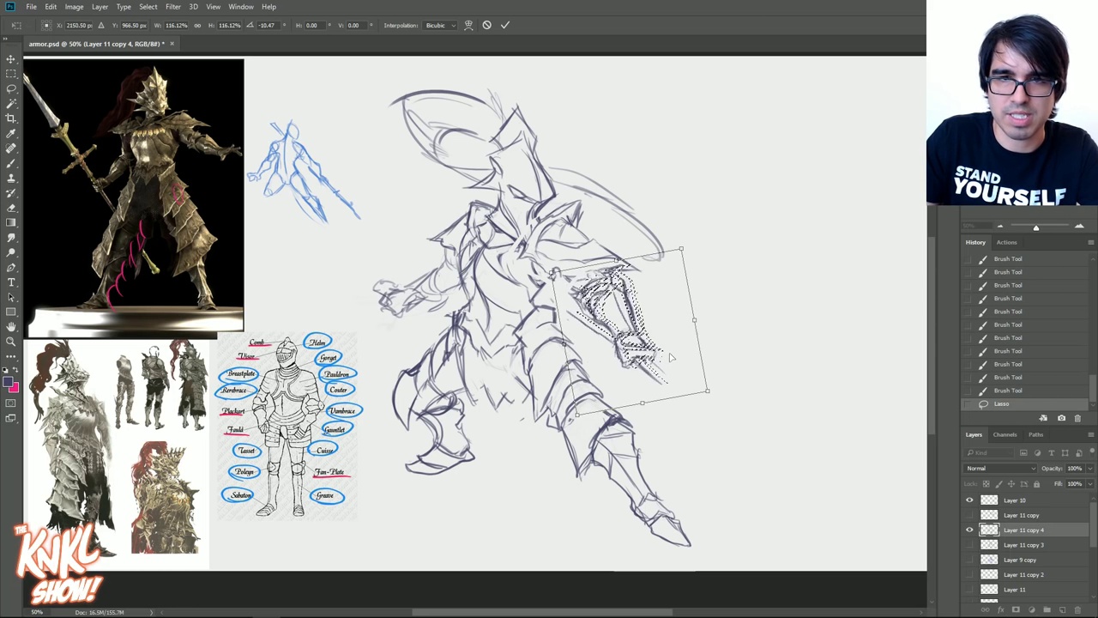
key("Return")
key("ctrl+d")
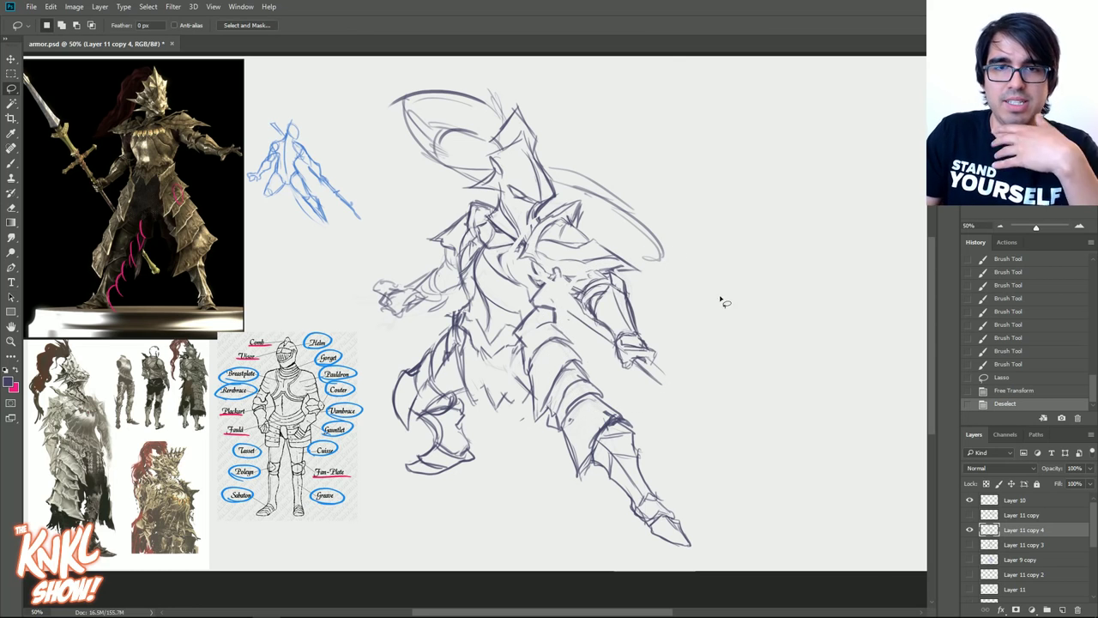
- Flip the canvas horizontally to check the pose, and undo the flip
key("h")
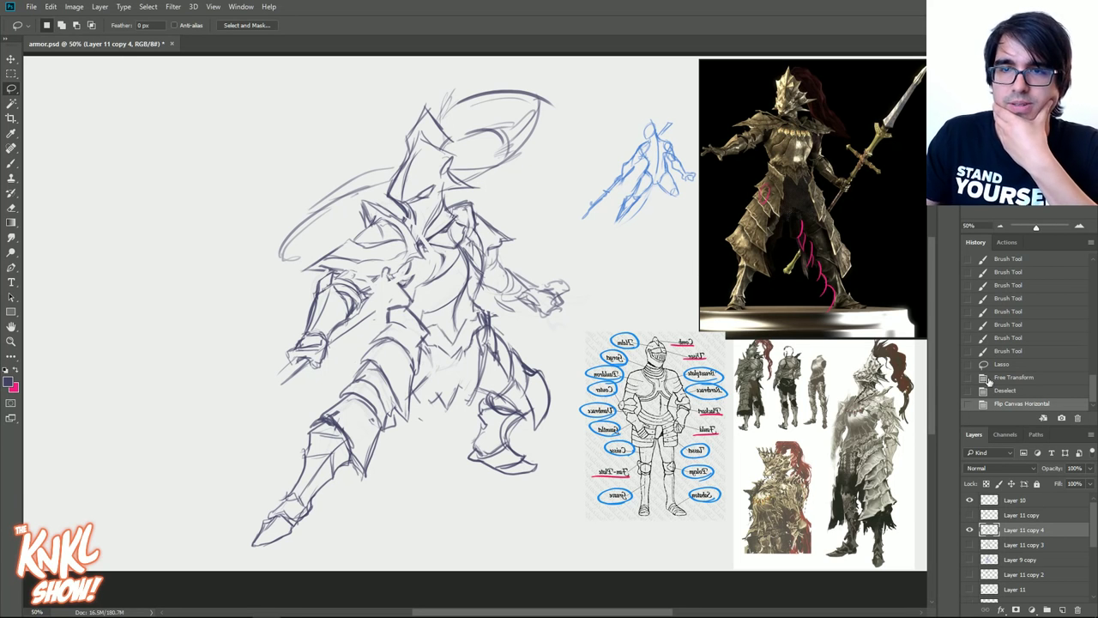
key("ctrl+z")
- Lasso the helmet with its plume and scale it down to about 95%
mouse_move(493, 201)
left_mouse_down()
mouse_move(502, 240)
mouse_move(570, 196)
mouse_move(432, 53)
mouse_move(403, 181)
mouse_move(519, 249)
left_mouse_up()
key("ctrl+t")
left_click_drag(366, 57, 380, 69)
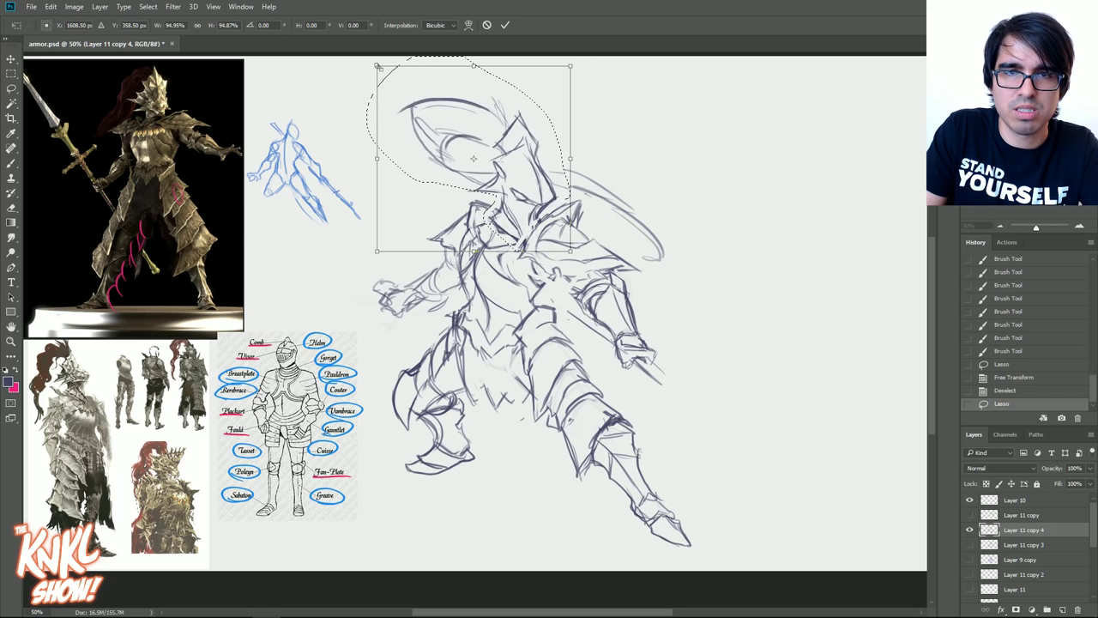
key("Return")
key("ctrl+d")
- Erase the old face lines inside the helmet and redraw the visor and eye slit with a smaller brush
key("e")
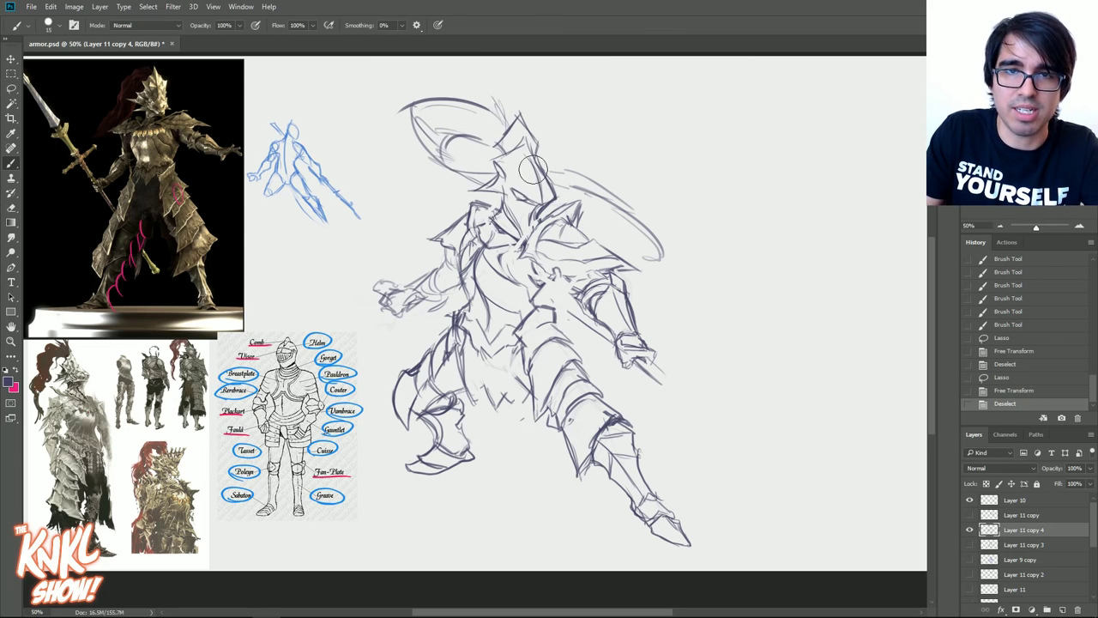
left_click_drag(536, 199, 519, 175)
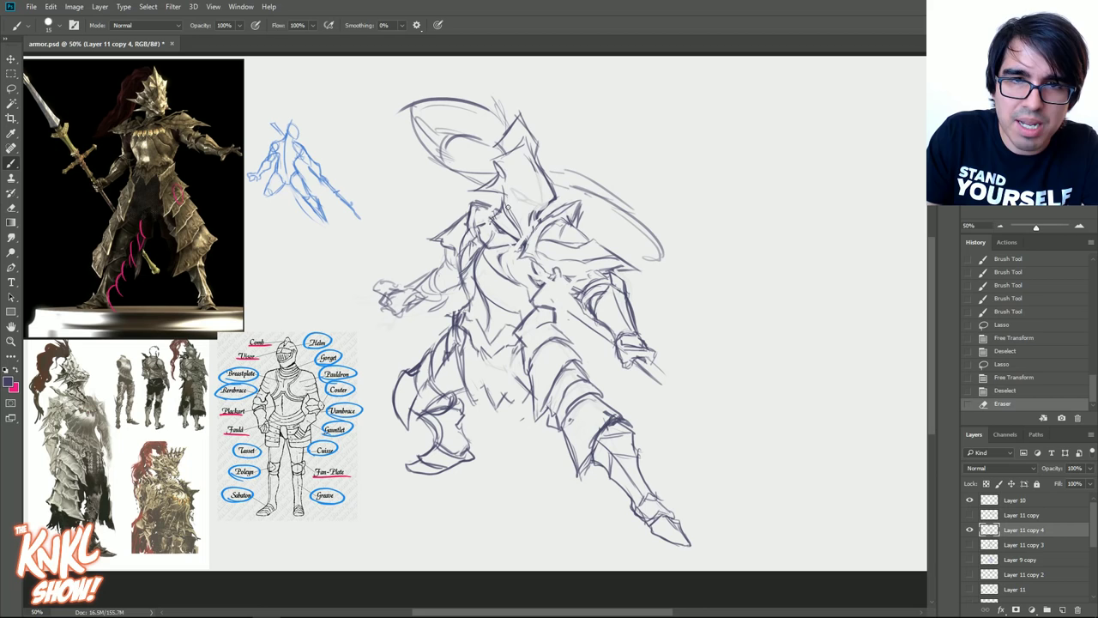
key("bracketleft")
left_click_drag(530, 224, 544, 209)
mouse_move(541, 215)
left_mouse_down()
mouse_move(555, 200)
mouse_move(521, 194)
left_mouse_up()
mouse_move(523, 193)
left_mouse_down()
mouse_move(555, 201)
mouse_move(526, 188)
mouse_move(544, 199)
left_mouse_up()
left_click_drag(532, 202, 545, 196)
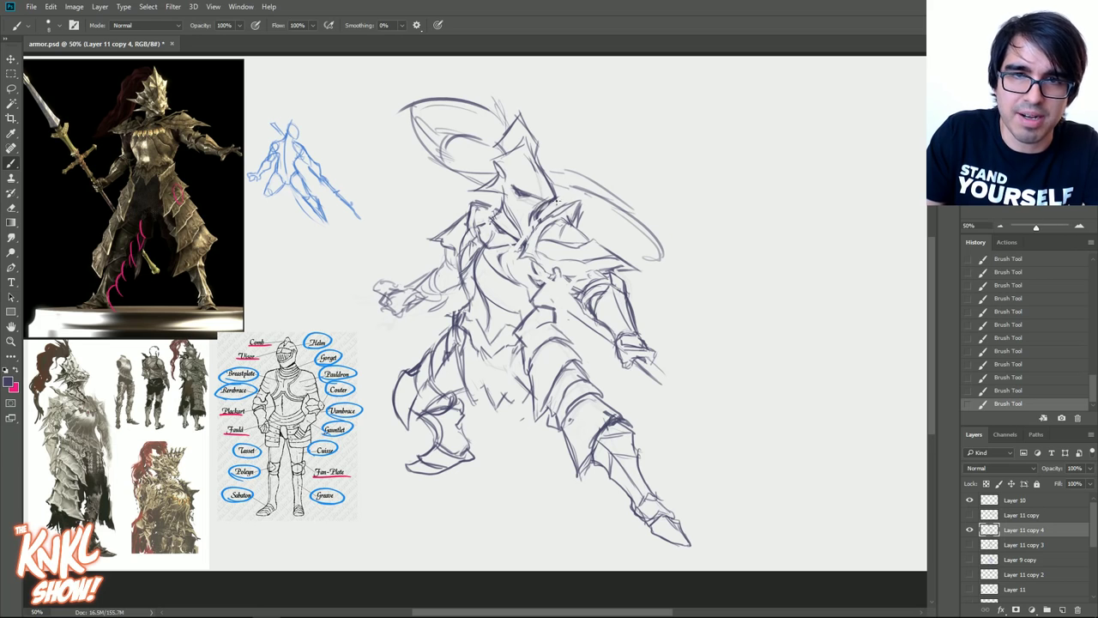
- Clean up the eye slit with the eraser and draw angular brow and visor lines on the helmet
key("e")
left_click_drag(525, 192, 530, 197)
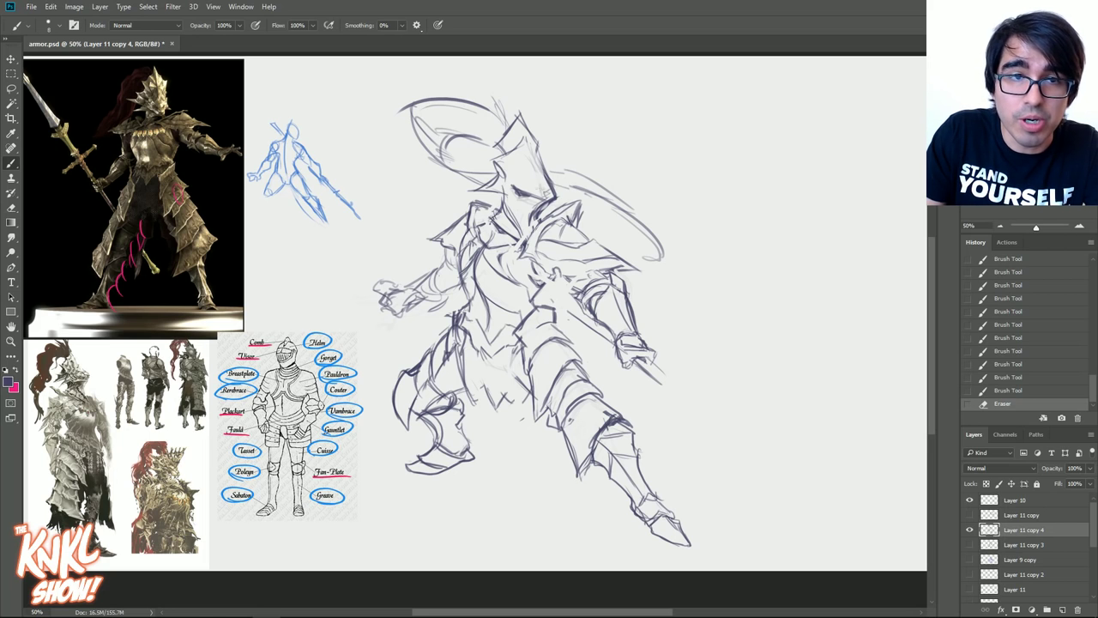
key("b")
mouse_move(520, 185)
left_mouse_down()
mouse_move(543, 173)
mouse_move(532, 180)
left_mouse_up()
left_click_drag(521, 169, 532, 178)
left_click_drag(520, 168, 544, 188)
left_click_drag(517, 189, 528, 196)
left_click_drag(518, 190, 558, 196)
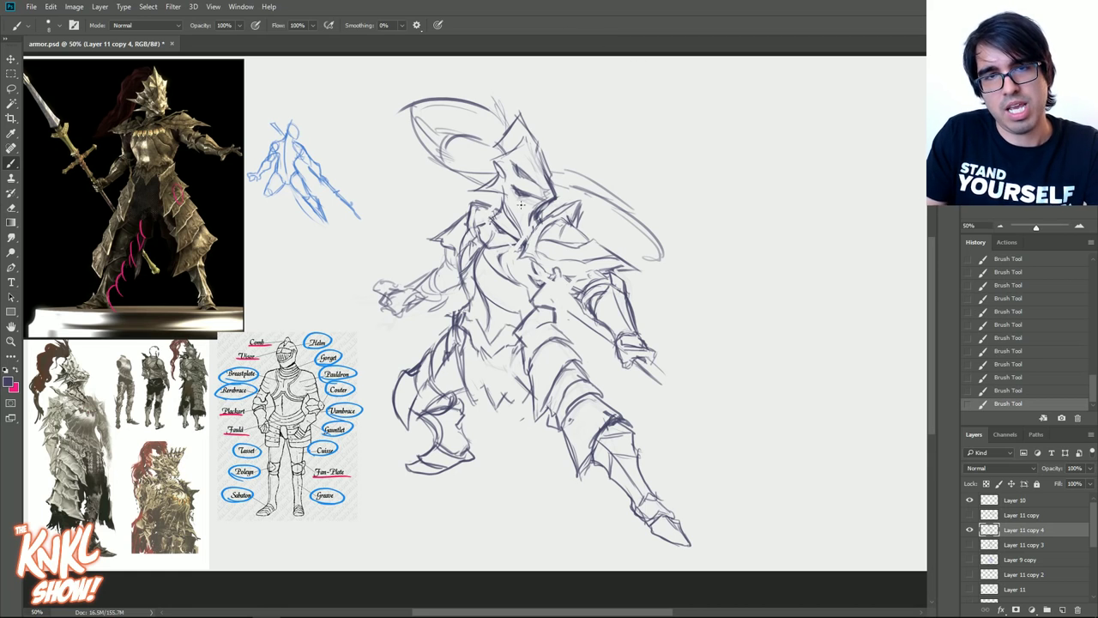
- Lasso the rear shoulder plate beside the helmet, enlarge it, and nudge it into place
key("l")
mouse_move(490, 232)
left_mouse_down()
mouse_move(462, 199)
mouse_move(481, 262)
left_mouse_up()
key("ctrl+t")
left_click_drag(420, 197, 409, 186)
left_click_drag(469, 224, 465, 223)
key("Return")
left_click(608, 131)
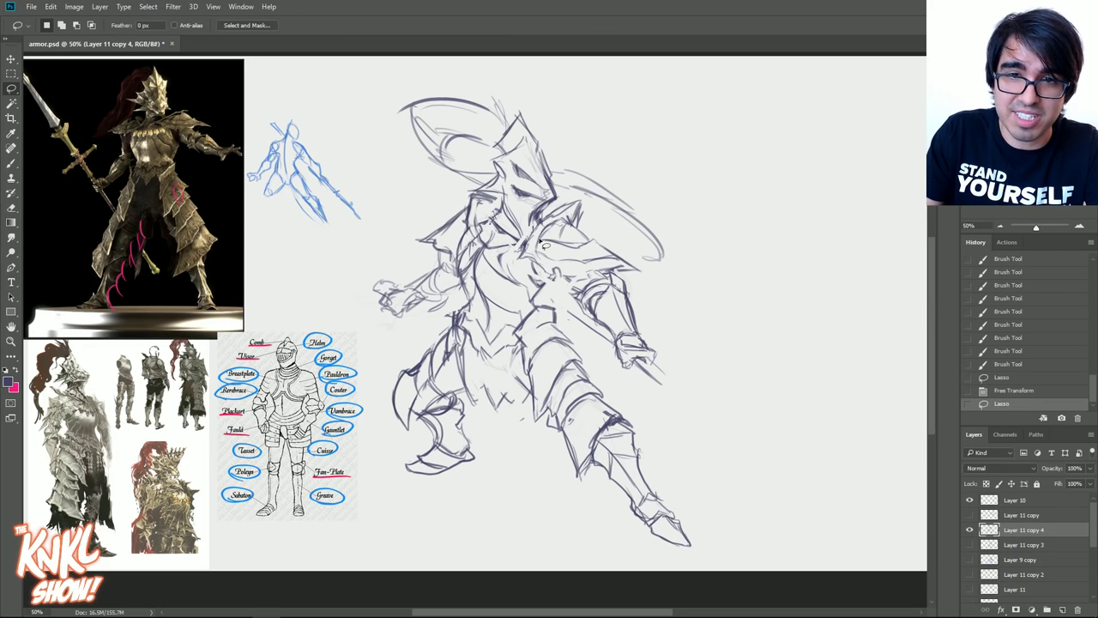
- Lasso the large shoulder plate on the sword-arm side, enlarge it to about 120%, and shift it outward
mouse_move(514, 257)
left_mouse_down()
mouse_move(537, 217)
mouse_move(584, 200)
mouse_move(651, 266)
mouse_move(558, 284)
left_mouse_up()
key("ctrl+t")
left_click_drag(658, 192, 669, 187)
left_click_drag(636, 230, 644, 229)
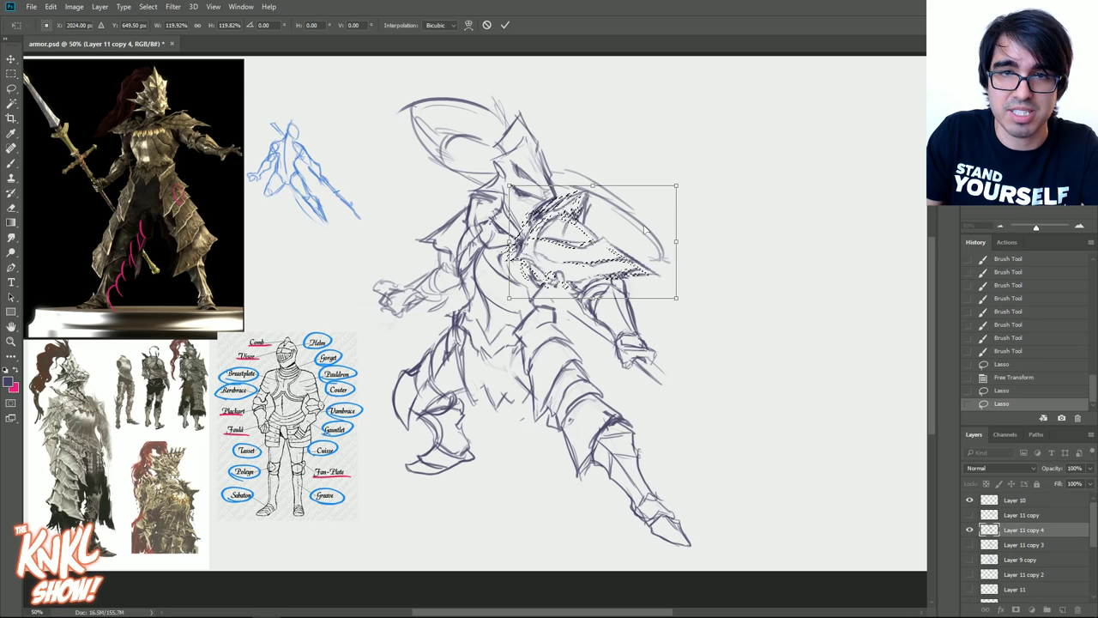
key("Return")
key("ctrl+d")
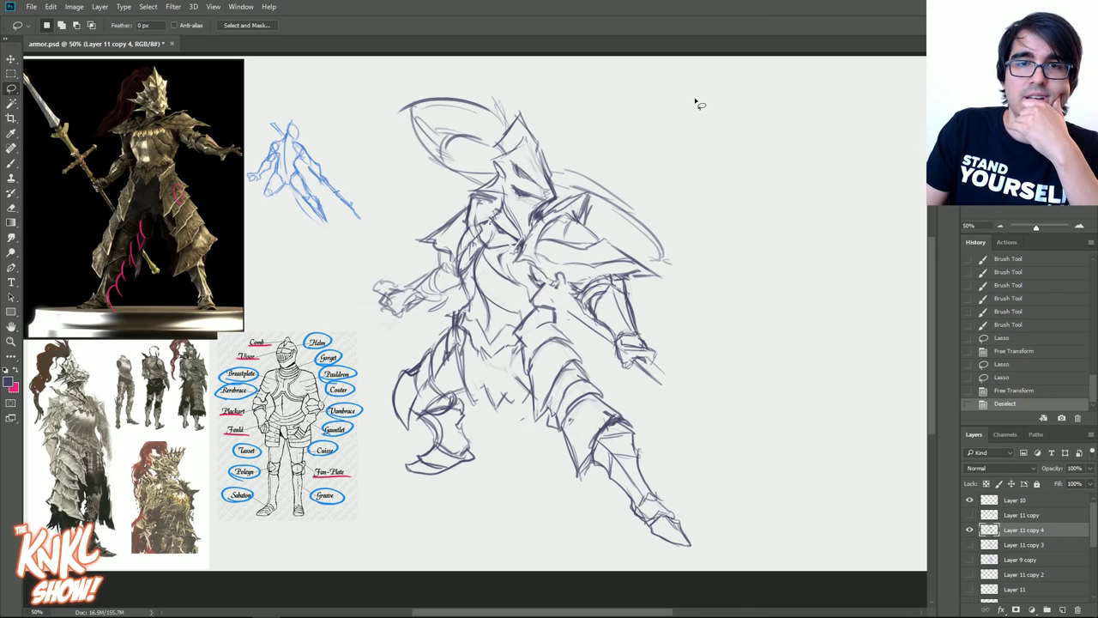
- Compare the original sketch on Layer 11 copy 3 with the revised one on Layer 11 copy 4 by toggling their visibility
left_click(969, 530)
left_click(970, 545)
left_click(970, 545)
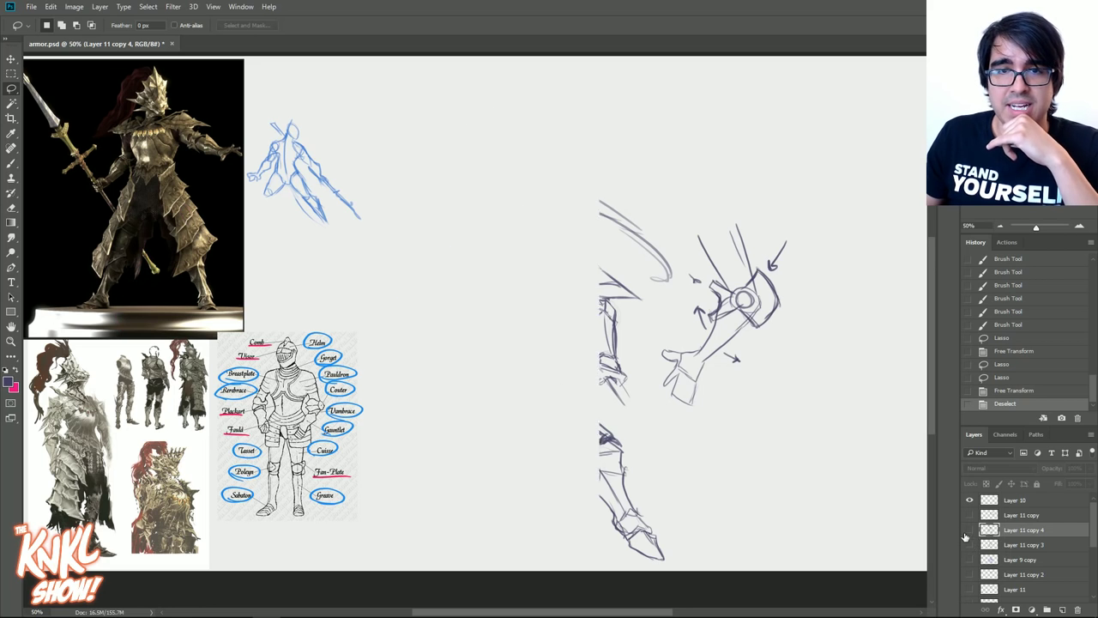
left_click(969, 530)
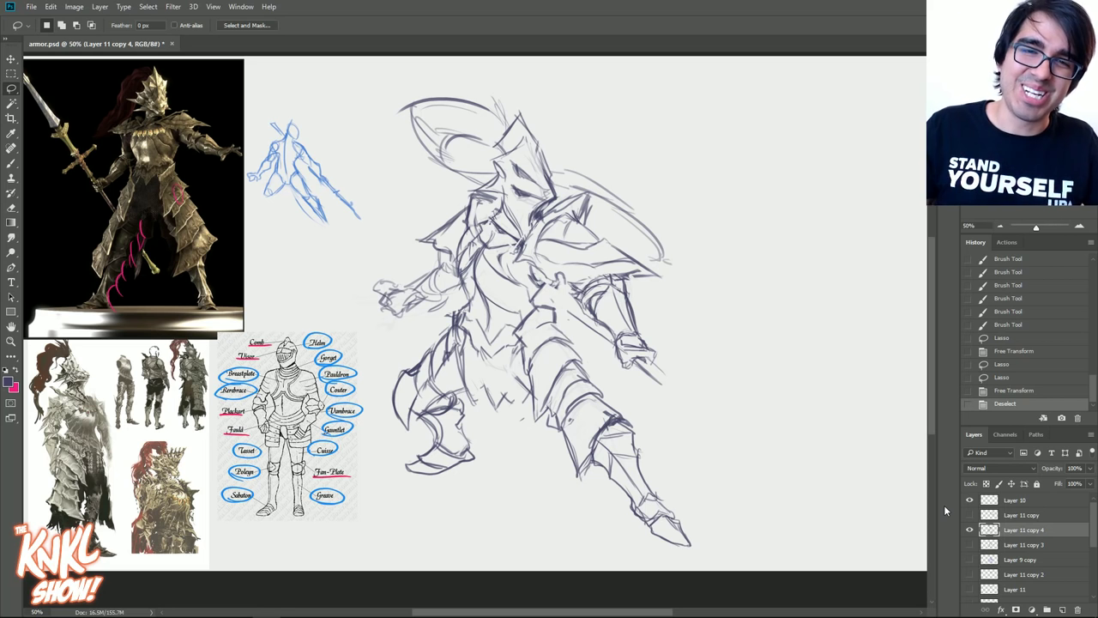
- Lower the opacity of the revised sketch layer to fade it, and add a new empty layer above it
mouse_move(1089, 468)
left_mouse_down()
mouse_move(1091, 485)
mouse_move(1040, 485)
mouse_move(1051, 487)
left_mouse_up()
key("ctrl+shift+n")
key("Return")
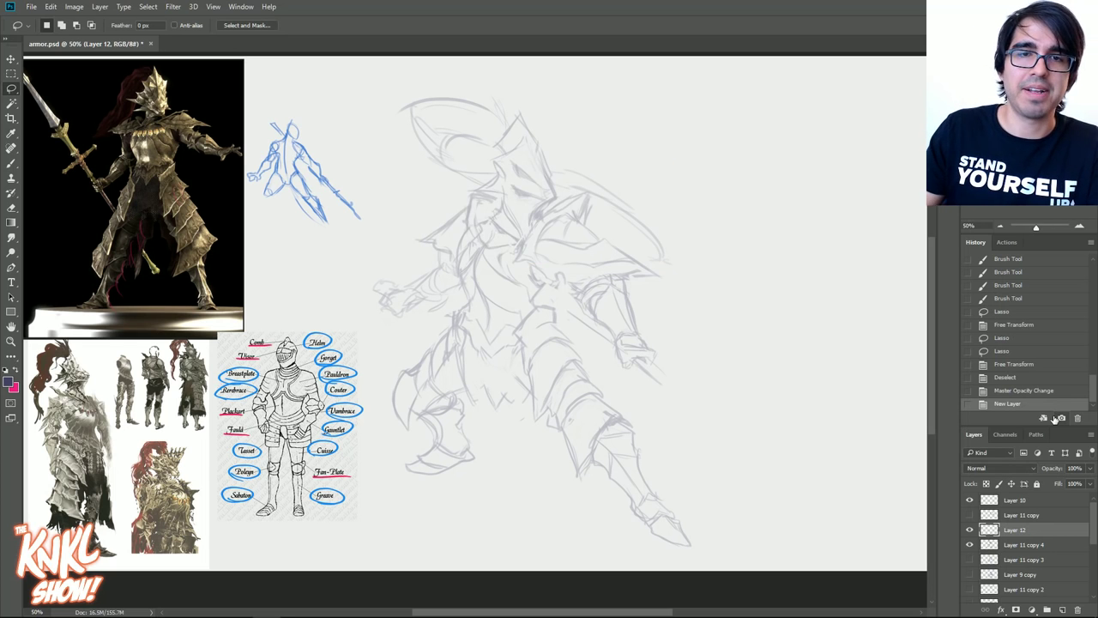
- On Layer 12, start outlining the large shoulder plate with brush strokes along its upper rim, top spike, and front corner
key("b")
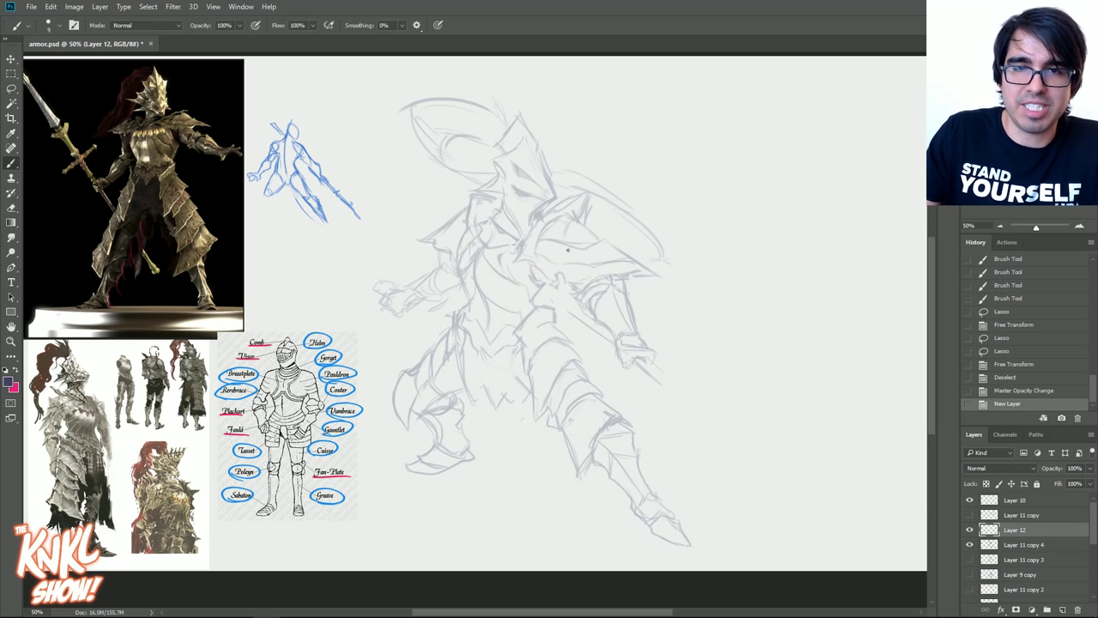
key("ctrl+plus")
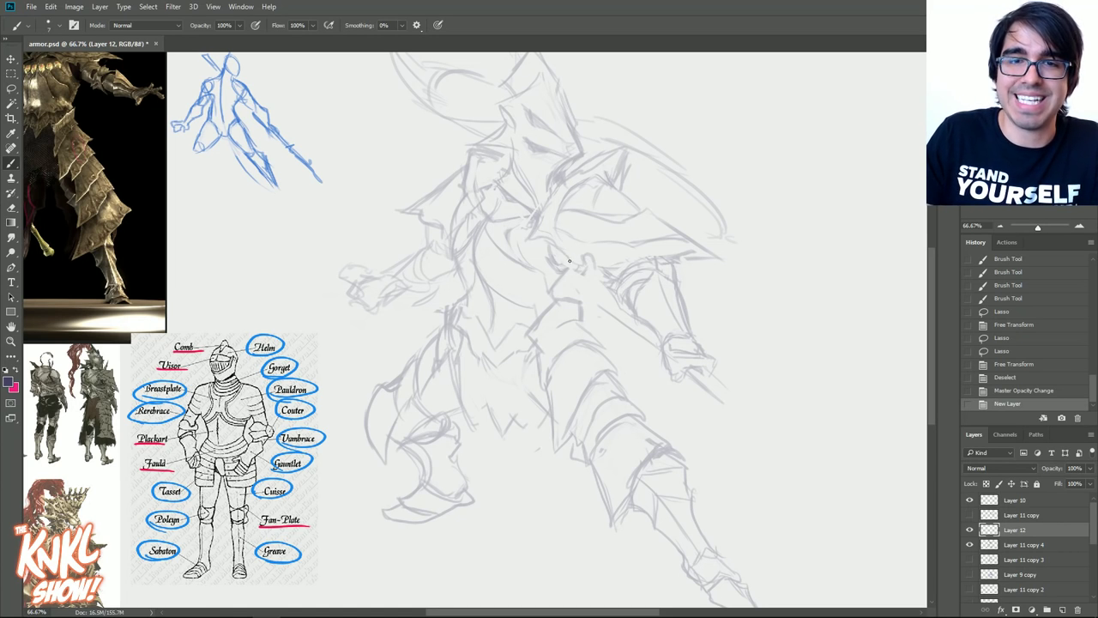
left_click_drag(549, 242, 568, 257)
mouse_move(542, 235)
left_mouse_down()
mouse_move(563, 254)
mouse_move(540, 221)
mouse_move(573, 175)
left_mouse_up()
left_click_drag(562, 190, 592, 166)
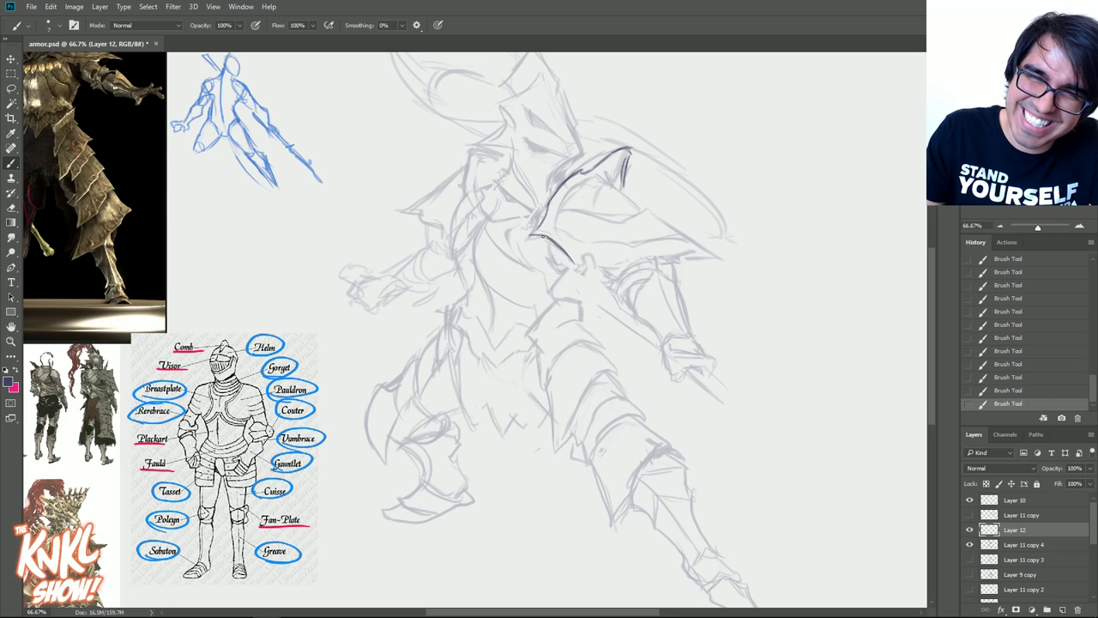
- Add a second contour inside the shoulder plate's upper rim, then draw the spike's rear edge and the inner arch
left_click(1082, 227)
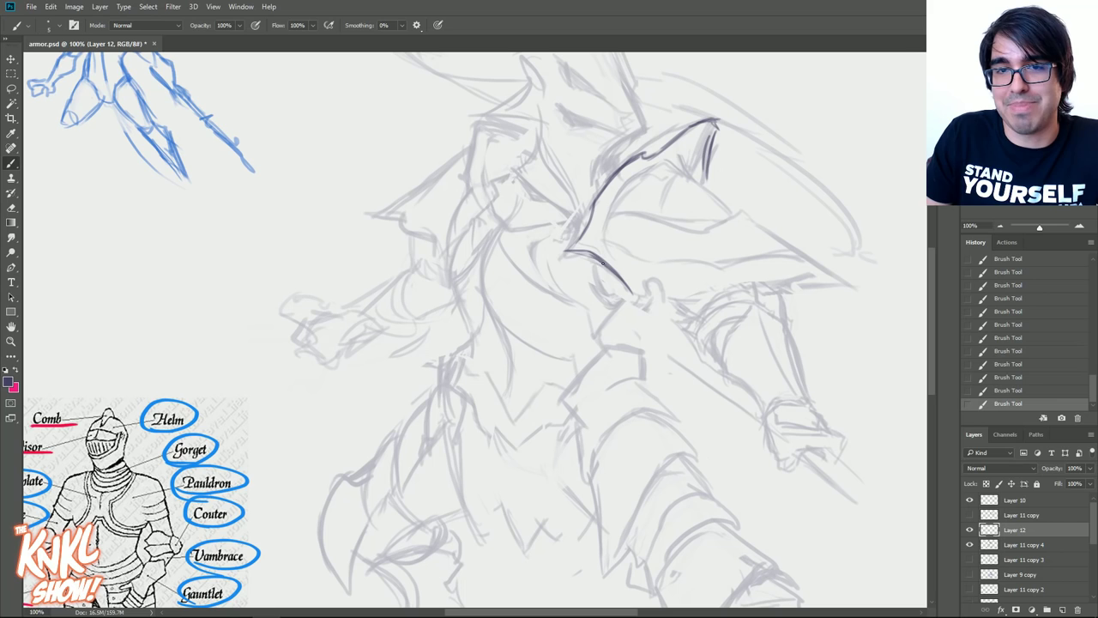
mouse_move(573, 237)
left_mouse_down()
mouse_move(632, 152)
mouse_move(693, 122)
left_mouse_up()
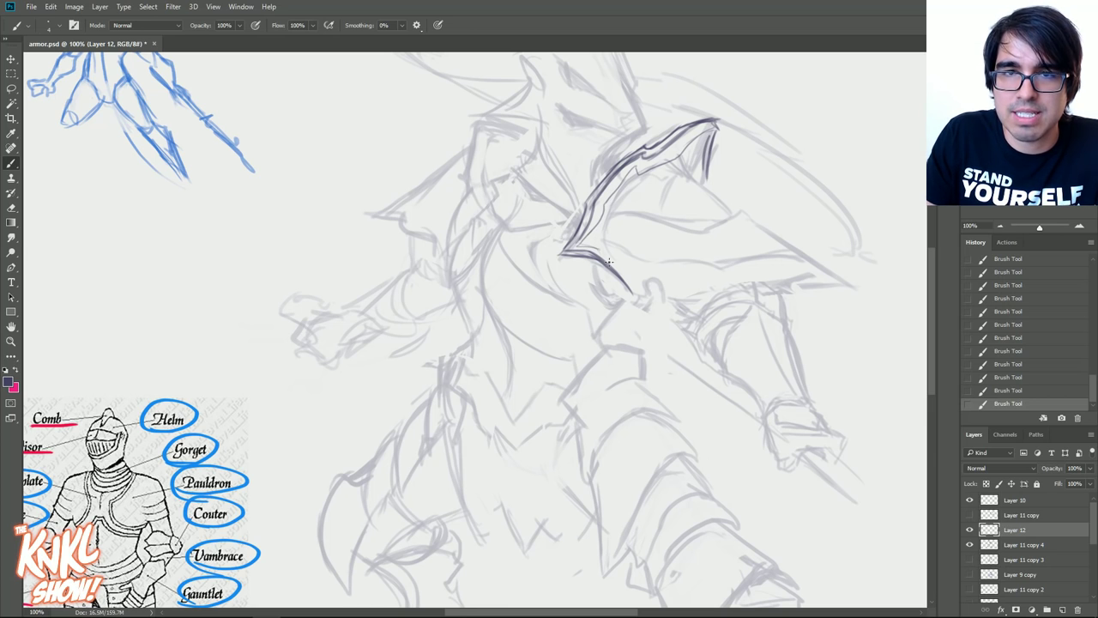
left_click_drag(714, 135, 702, 181)
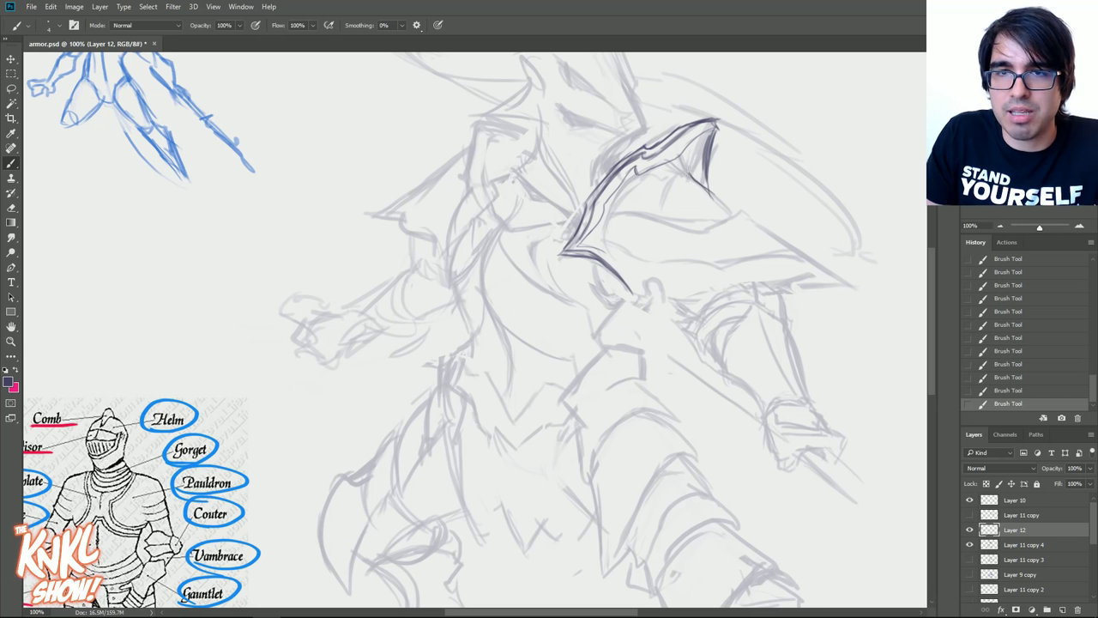
mouse_move(679, 171)
left_mouse_down()
mouse_move(619, 215)
mouse_move(671, 172)
left_mouse_up()
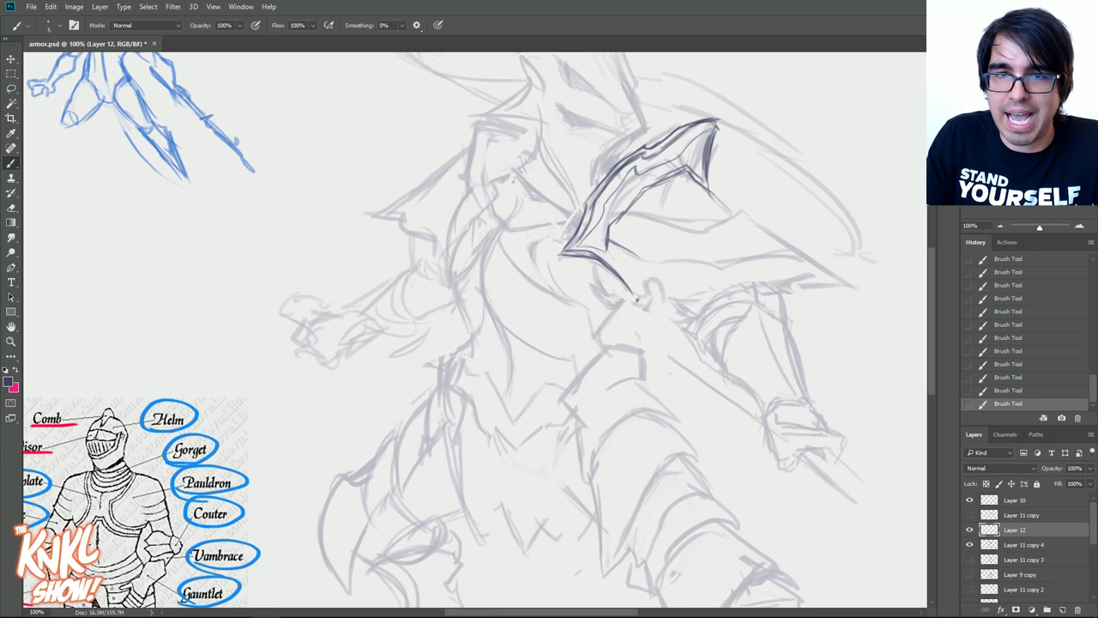
- Draw the shoulder plate's notched lower edge, pointed rear tip, and overlapping middle ridge
mouse_move(650, 296)
left_mouse_down()
mouse_move(627, 294)
mouse_move(748, 300)
left_mouse_up()
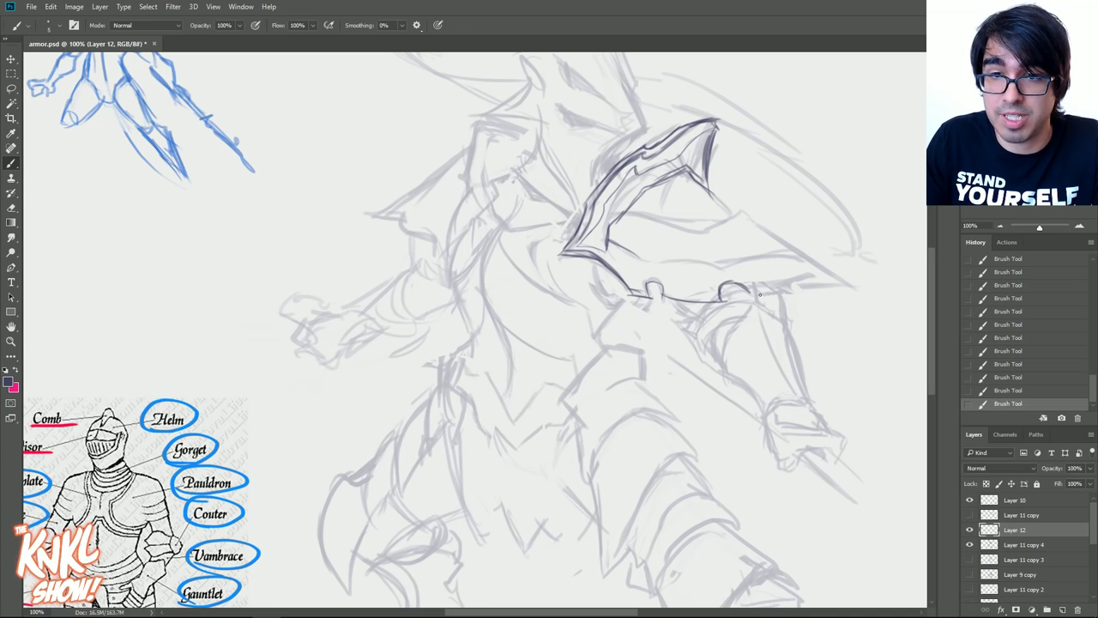
mouse_move(752, 296)
left_mouse_down()
mouse_move(860, 288)
mouse_move(820, 255)
left_mouse_up()
left_click_drag(860, 286, 806, 244)
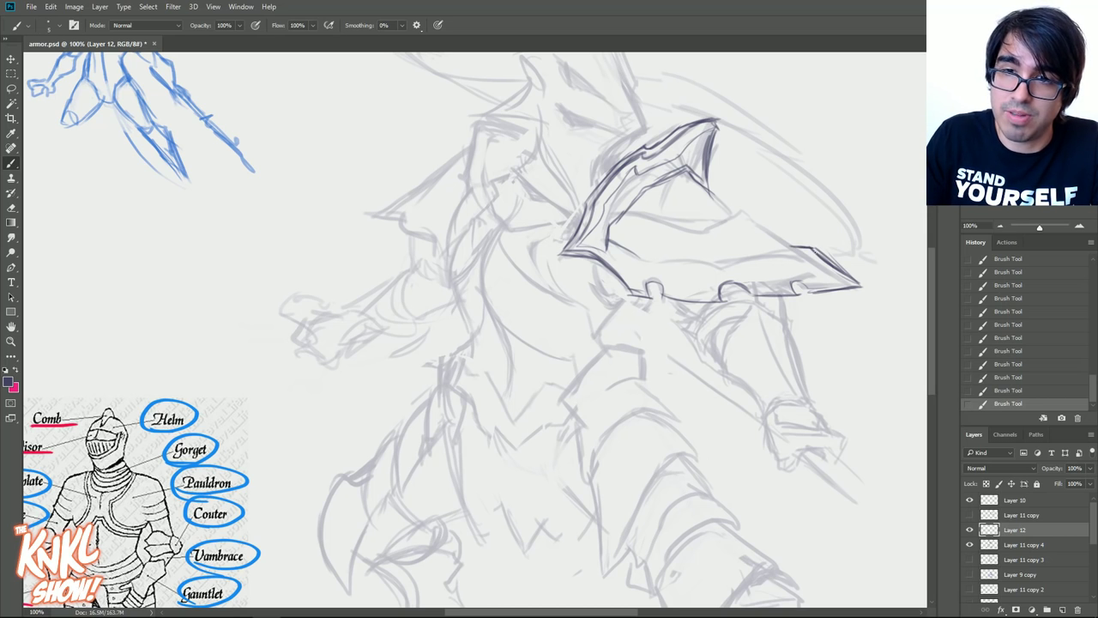
mouse_move(789, 243)
left_mouse_down()
mouse_move(739, 206)
mouse_move(719, 203)
mouse_move(741, 208)
mouse_move(690, 226)
mouse_move(632, 205)
mouse_move(703, 184)
mouse_move(696, 230)
left_mouse_up()
key("ctrl+z")
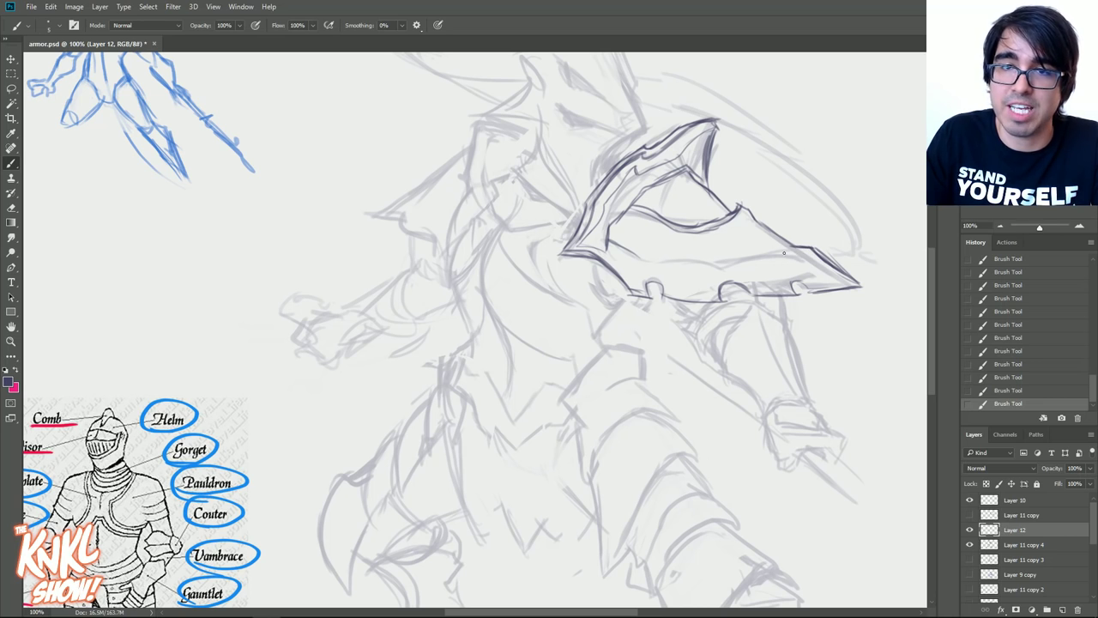
mouse_move(643, 259)
left_mouse_down()
mouse_move(766, 274)
mouse_move(803, 249)
left_mouse_up()
key("ctrl+z")
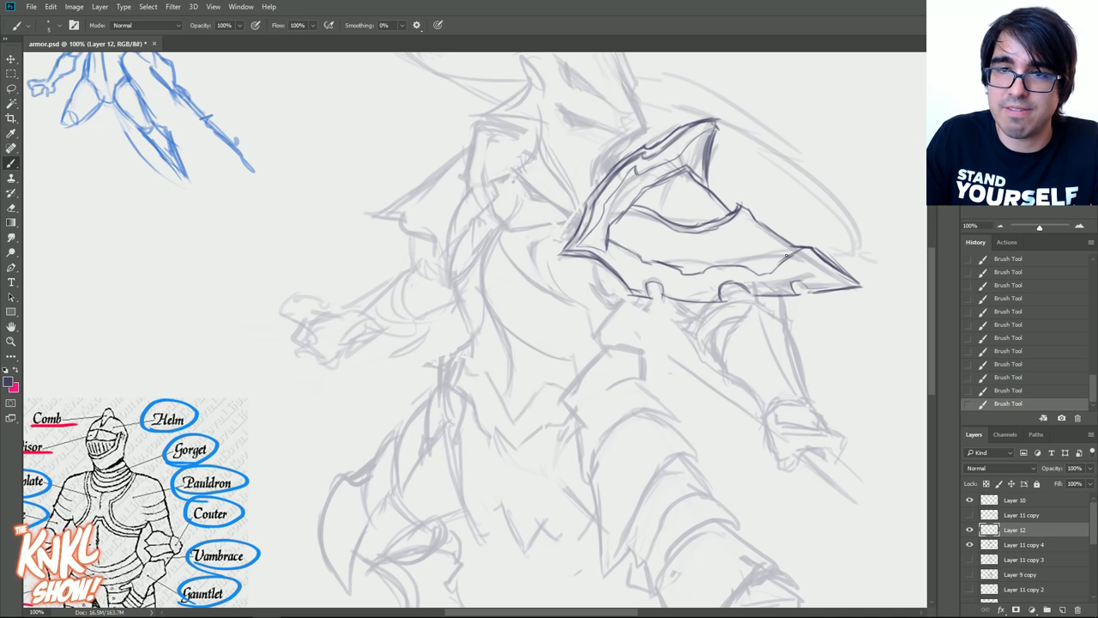
key("ctrl+z")
key("ctrl+z")
key("ctrl+z")
key("ctrl+z")
key("ctrl+z")
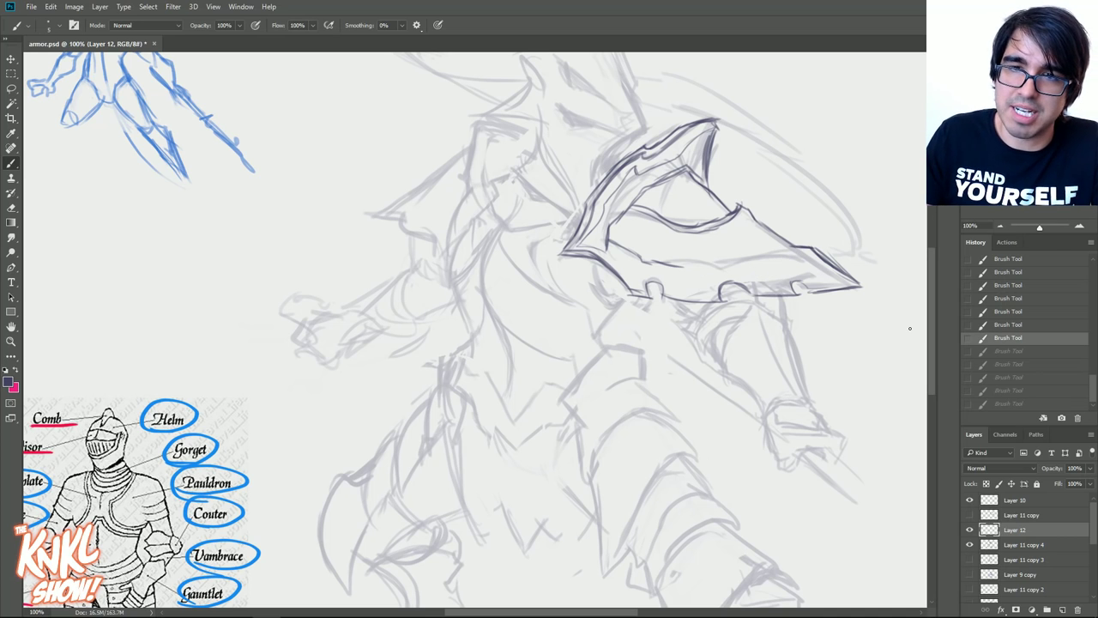
- Draw a smooth inner rim line above the notched lower edge, curving up to the rear tip
mouse_move(664, 247)
left_mouse_down()
mouse_move(650, 243)
mouse_move(665, 258)
mouse_move(655, 258)
mouse_move(770, 266)
mouse_move(804, 247)
left_mouse_up()
left_click_drag(745, 262, 785, 253)
left_click_drag(722, 262, 803, 249)
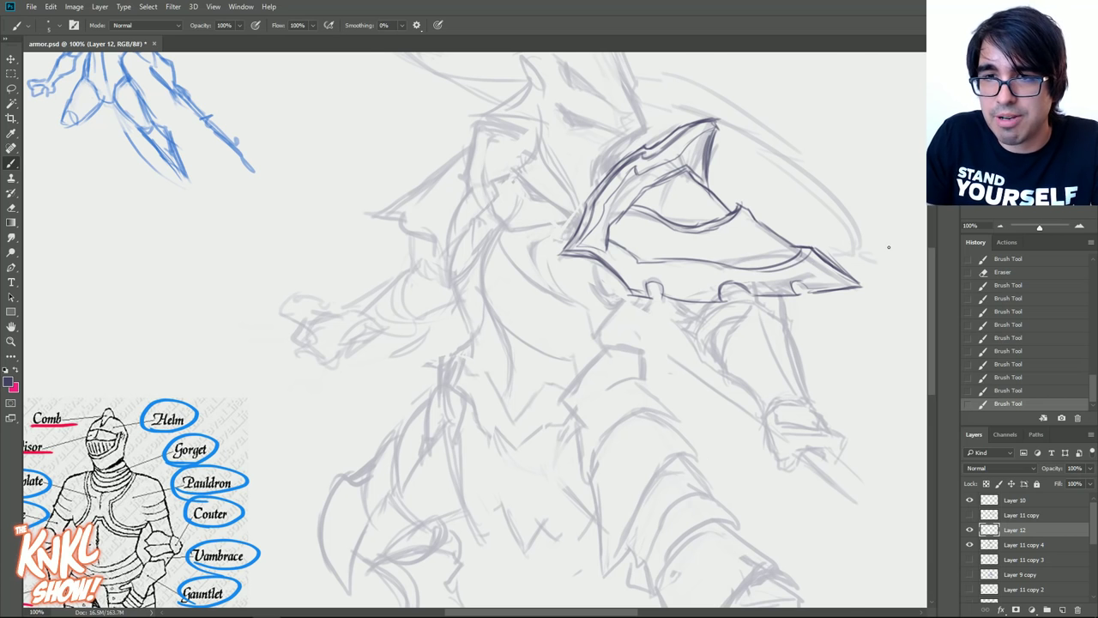
- Reinforce the rear slope of the shoulder plate and, with a smaller brush, the peak of its middle ridge
left_click(1079, 227)
left_click_drag(779, 291, 567, 329)
left_click_drag(833, 255, 632, 280)
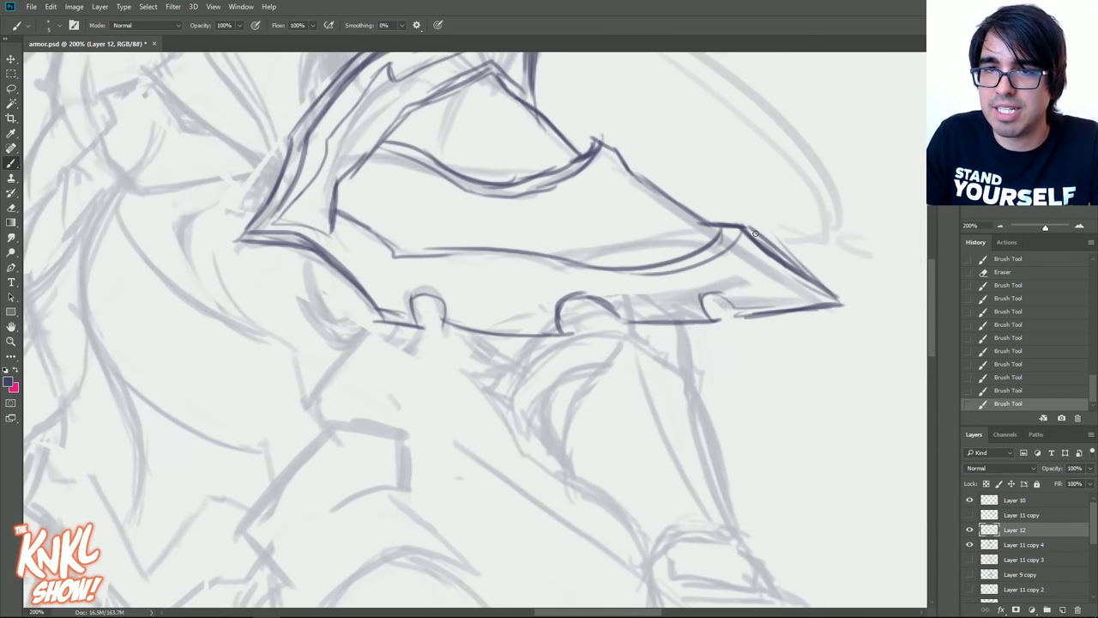
mouse_move(724, 230)
left_mouse_down()
mouse_move(592, 152)
mouse_move(633, 171)
left_mouse_up()
key("bracketleft")
key("bracketleft")
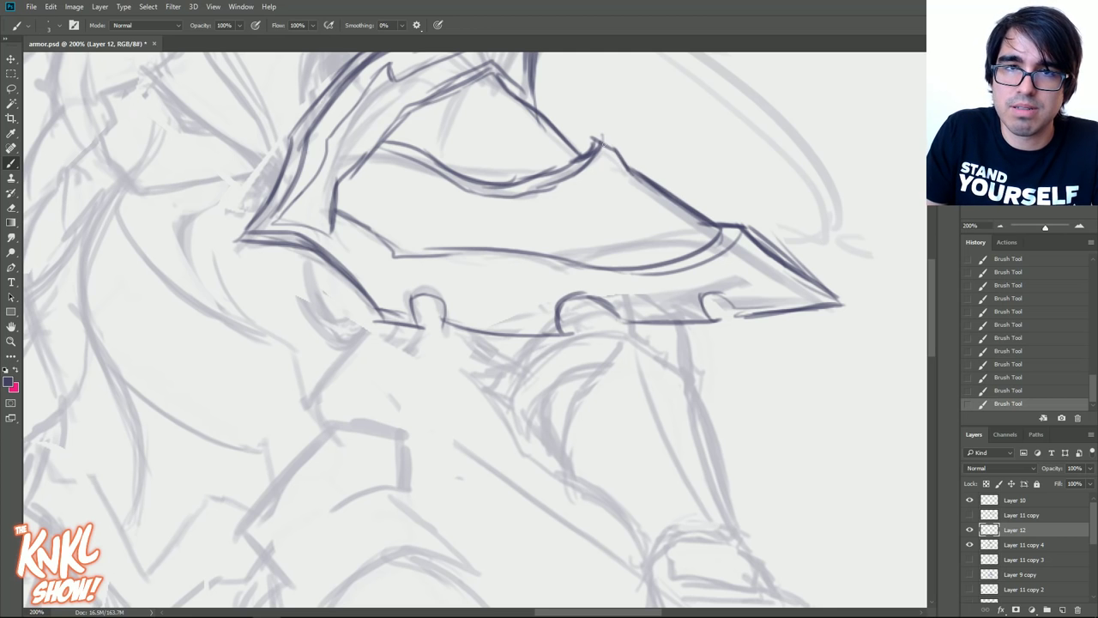
left_click_drag(526, 92, 495, 68)
left_click_drag(430, 82, 459, 126)
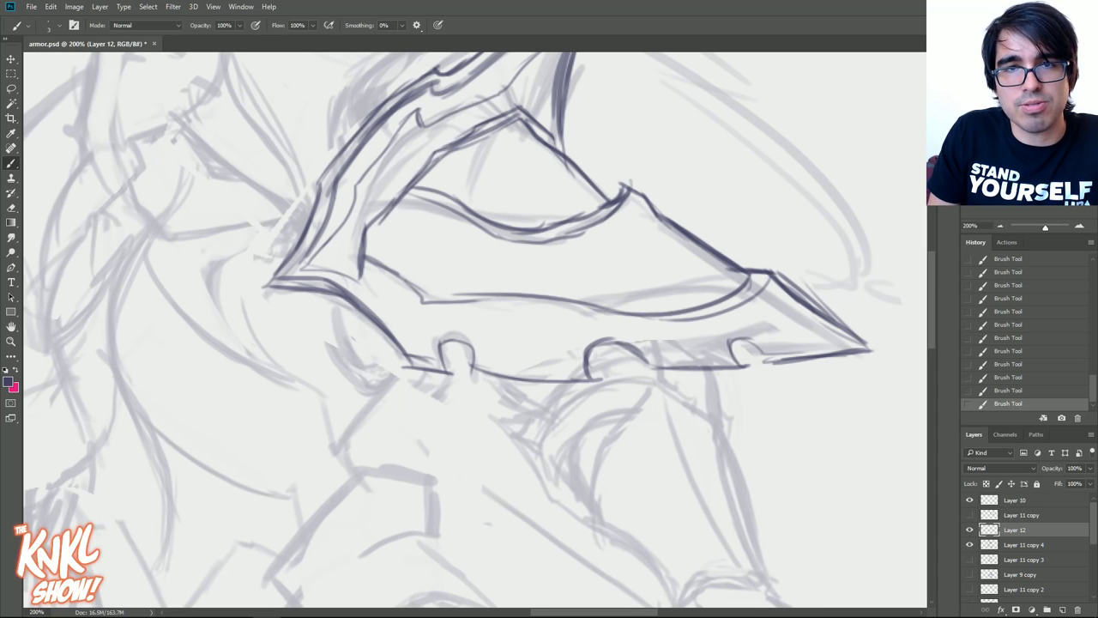
- Thicken the inner arch line, erase its lower front end, and redraw it meeting the rim at a sharp corner
mouse_move(520, 118)
left_mouse_down()
mouse_move(429, 169)
mouse_move(448, 150)
mouse_move(394, 203)
left_mouse_up()
mouse_move(377, 267)
left_mouse_down()
mouse_move(414, 309)
mouse_move(403, 275)
mouse_move(424, 258)
mouse_move(407, 330)
mouse_move(406, 277)
left_mouse_up()
key("e")
left_click_drag(404, 319, 365, 316)
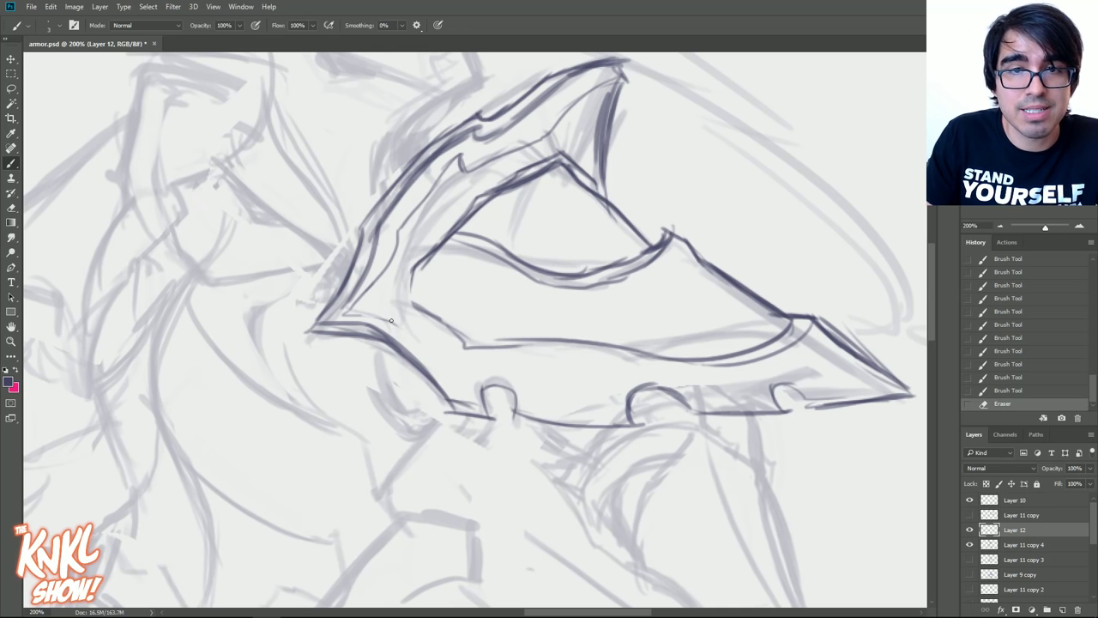
mouse_move(423, 243)
left_mouse_down()
mouse_move(370, 318)
mouse_move(378, 326)
mouse_move(349, 295)
mouse_move(343, 309)
mouse_move(399, 312)
mouse_move(368, 312)
mouse_move(409, 306)
mouse_move(433, 264)
left_mouse_up()
mouse_move(407, 303)
left_mouse_down()
mouse_move(432, 249)
mouse_move(381, 311)
mouse_move(341, 316)
mouse_move(367, 273)
mouse_move(341, 315)
mouse_move(323, 319)
mouse_move(372, 243)
left_mouse_up()
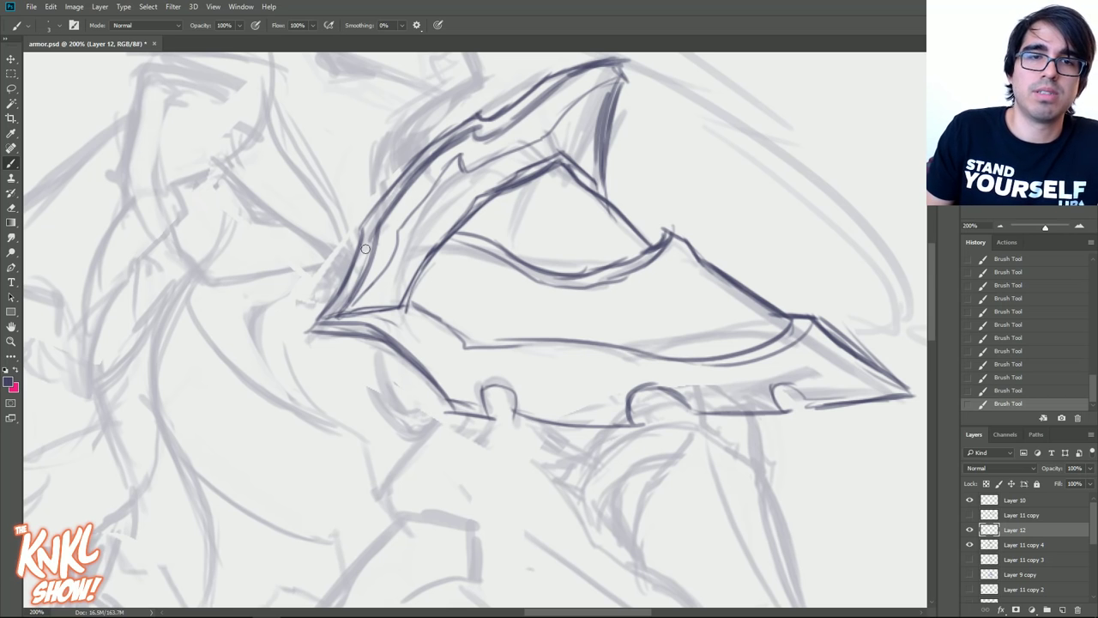
- Erase stray marks inside the front rim of the shoulder plate and redraw crisp lines at its front corner
mouse_move(336, 314)
left_mouse_down()
mouse_move(371, 268)
mouse_move(329, 310)
left_mouse_up()
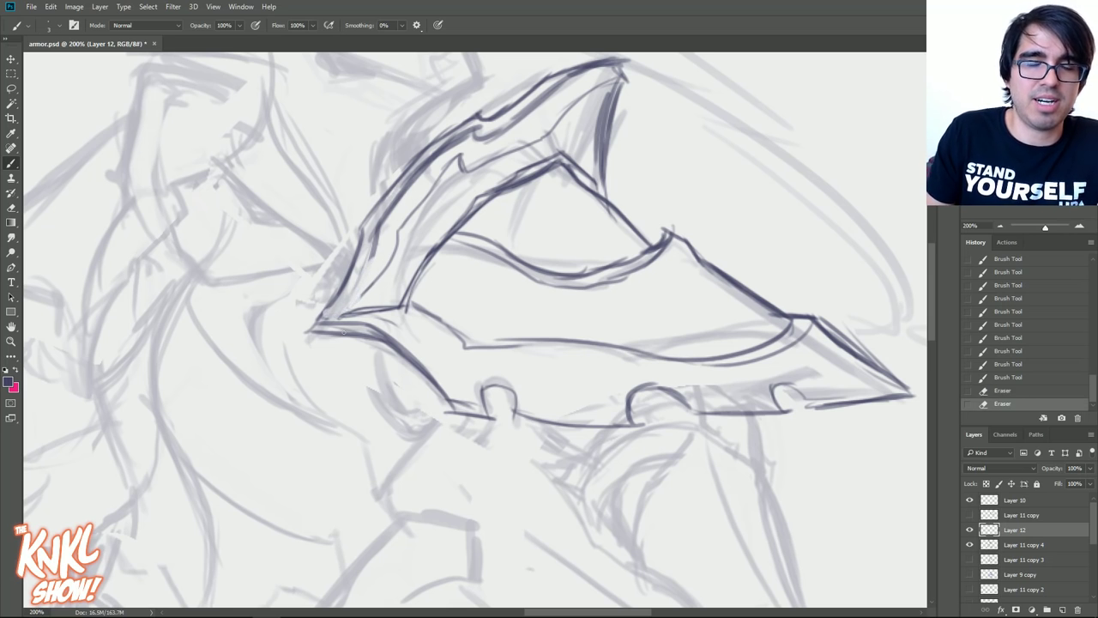
left_click_drag(374, 257, 358, 289)
left_click_drag(377, 239, 348, 297)
mouse_move(363, 277)
left_mouse_down()
mouse_move(339, 315)
mouse_move(358, 304)
mouse_move(337, 334)
mouse_move(346, 297)
mouse_move(382, 320)
mouse_move(326, 318)
mouse_move(375, 225)
left_mouse_up()
key("e")
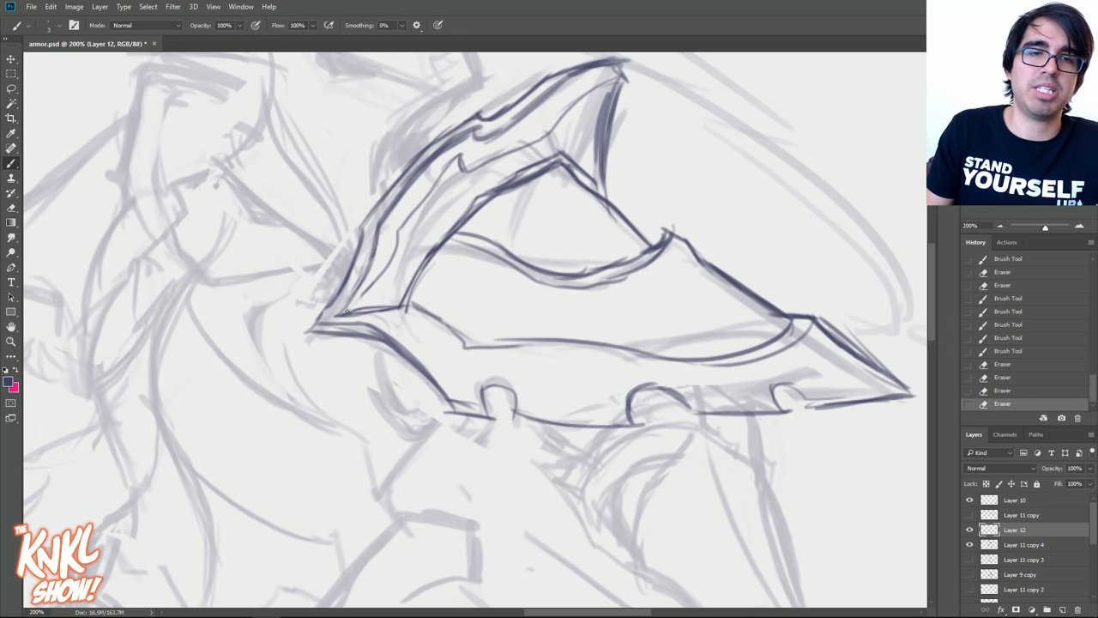
left_click_drag(324, 319, 402, 305)
mouse_move(339, 314)
left_mouse_down()
mouse_move(369, 303)
mouse_move(326, 319)
left_mouse_up()
mouse_move(332, 317)
left_mouse_down()
mouse_move(312, 322)
mouse_move(343, 292)
left_mouse_up()
left_click_drag(592, 362, 545, 451)
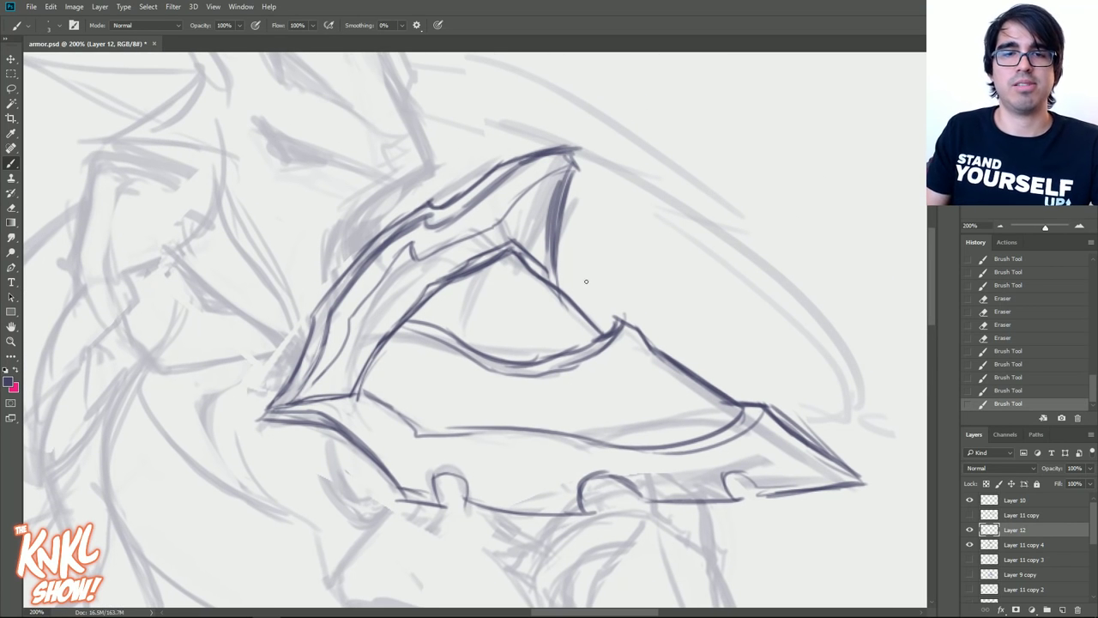
- Draw a parallel contour along the lower edge and around the three notches to give the plate thickness
left_click_drag(762, 496, 804, 490)
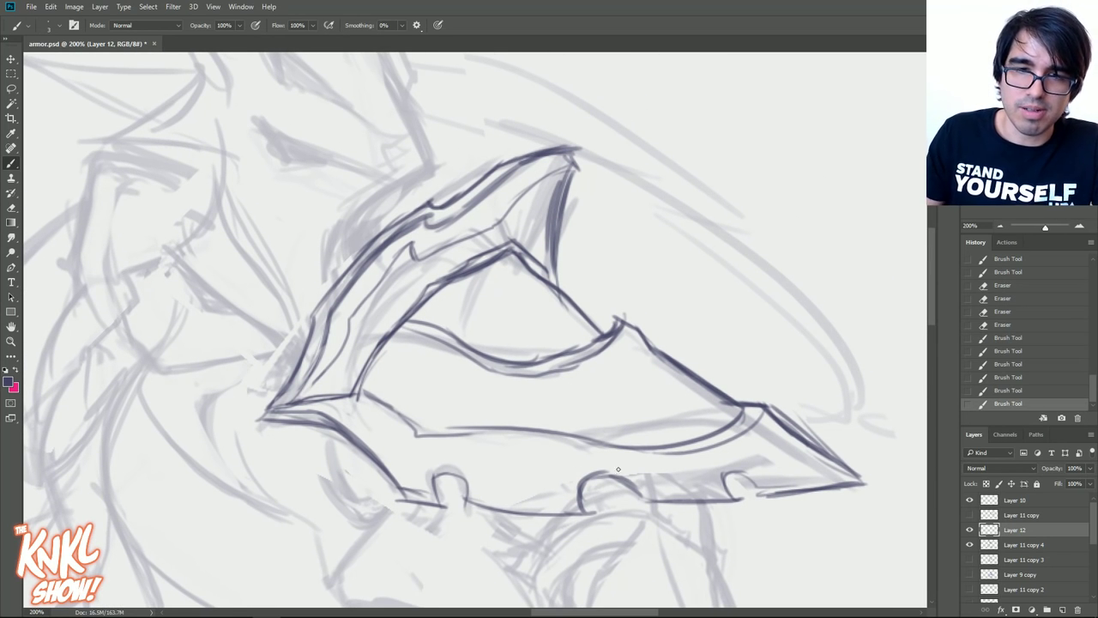
left_click_drag(584, 453, 524, 309)
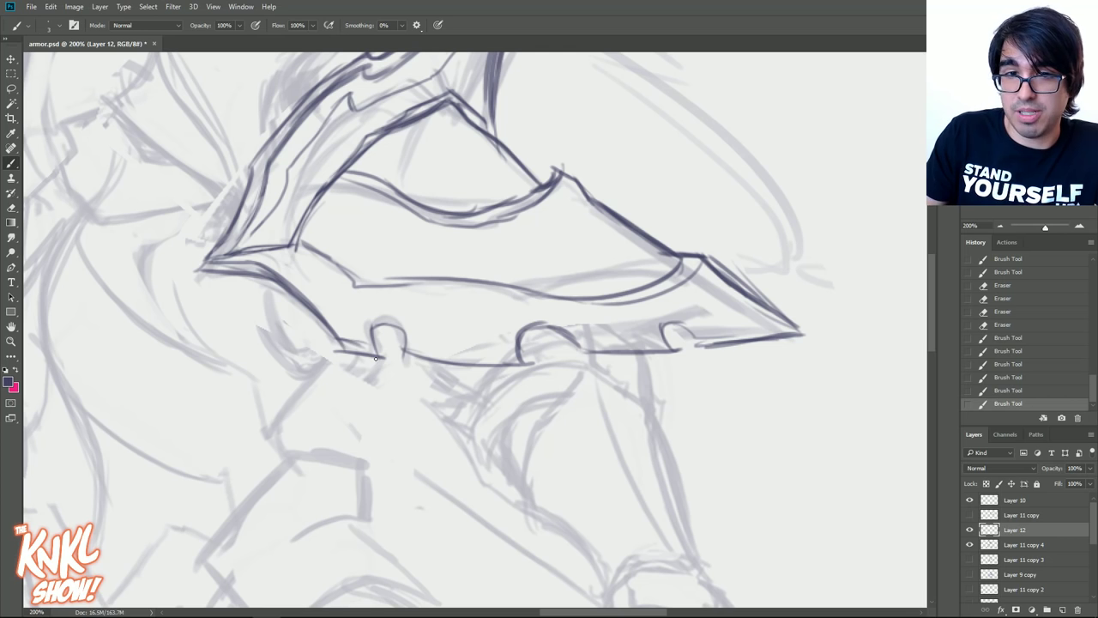
mouse_move(350, 340)
left_mouse_down()
mouse_move(382, 323)
mouse_move(376, 349)
mouse_move(377, 325)
mouse_move(404, 352)
left_mouse_up()
mouse_move(334, 341)
left_mouse_down()
mouse_move(367, 339)
mouse_move(365, 320)
mouse_move(410, 315)
mouse_move(417, 346)
mouse_move(494, 349)
mouse_move(586, 331)
mouse_move(655, 335)
mouse_move(671, 312)
mouse_move(770, 317)
left_mouse_up()
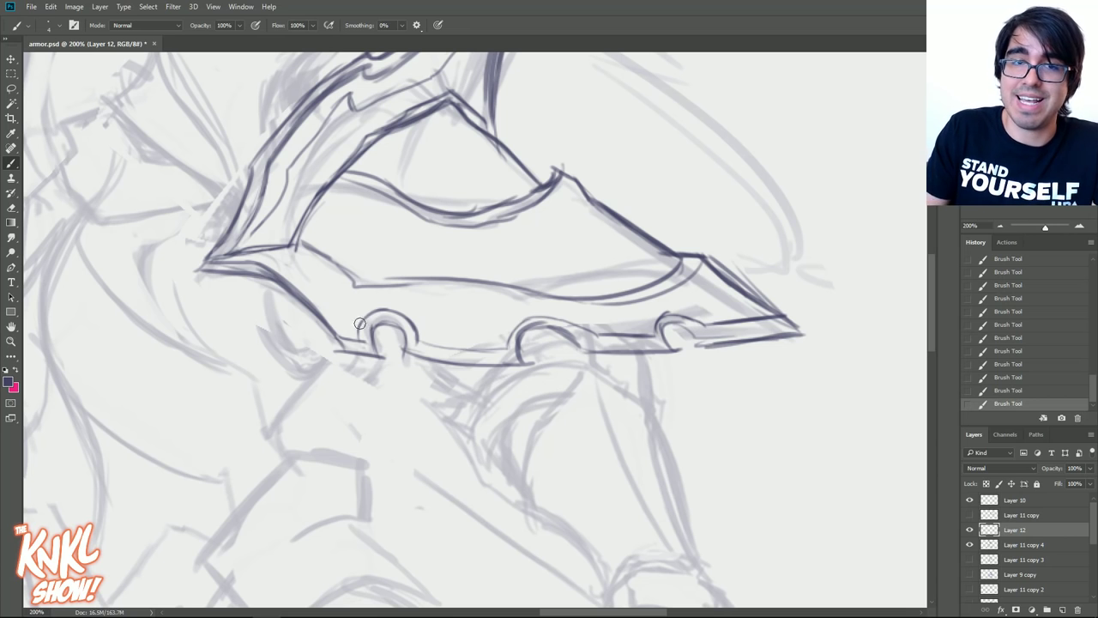
mouse_move(377, 337)
left_mouse_down()
mouse_move(374, 348)
mouse_move(377, 322)
mouse_move(369, 344)
left_mouse_up()
left_click_drag(369, 331, 402, 313)
mouse_move(392, 312)
left_mouse_down()
mouse_move(429, 342)
mouse_move(412, 355)
mouse_move(603, 320)
left_mouse_up()
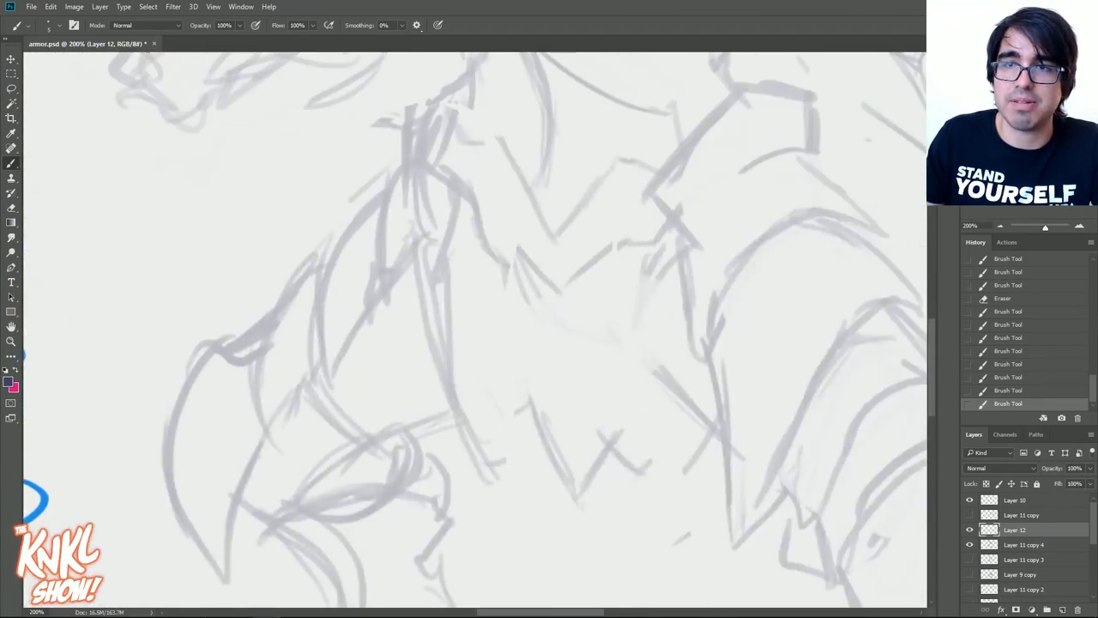
- Replace the middle plate's arched lines with a flatter overlap edge and extend the top spike's rear edge down to meet it
left_click(1000, 226)
left_click(1000, 226)
mouse_move(772, 298)
left_mouse_down()
mouse_move(763, 338)
mouse_move(802, 338)
mouse_move(850, 250)
mouse_move(879, 260)
mouse_move(809, 290)
mouse_move(843, 277)
mouse_move(632, 312)
left_mouse_up()
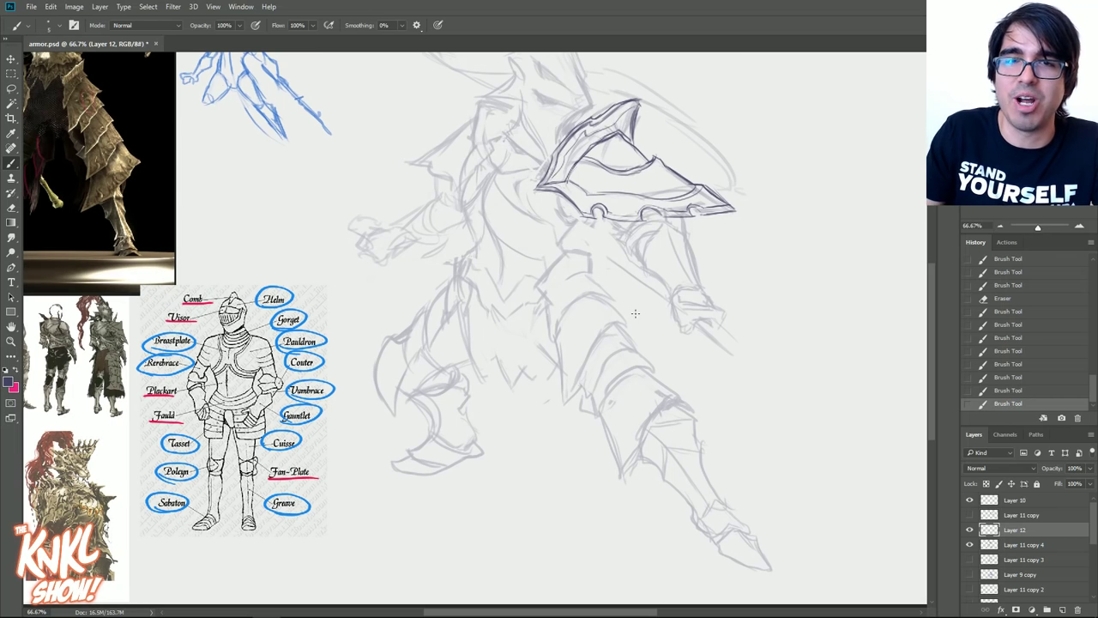
mouse_move(583, 157)
left_mouse_down()
mouse_move(633, 170)
mouse_move(617, 152)
mouse_move(738, 150)
mouse_move(651, 190)
left_mouse_up()
key("bracketright")
left_click_drag(593, 209, 607, 203)
left_click_drag(595, 206, 645, 203)
left_click_drag(603, 205, 668, 205)
left_click_drag(645, 199, 654, 205)
left_click_drag(658, 148, 654, 179)
left_click_drag(653, 178, 666, 204)
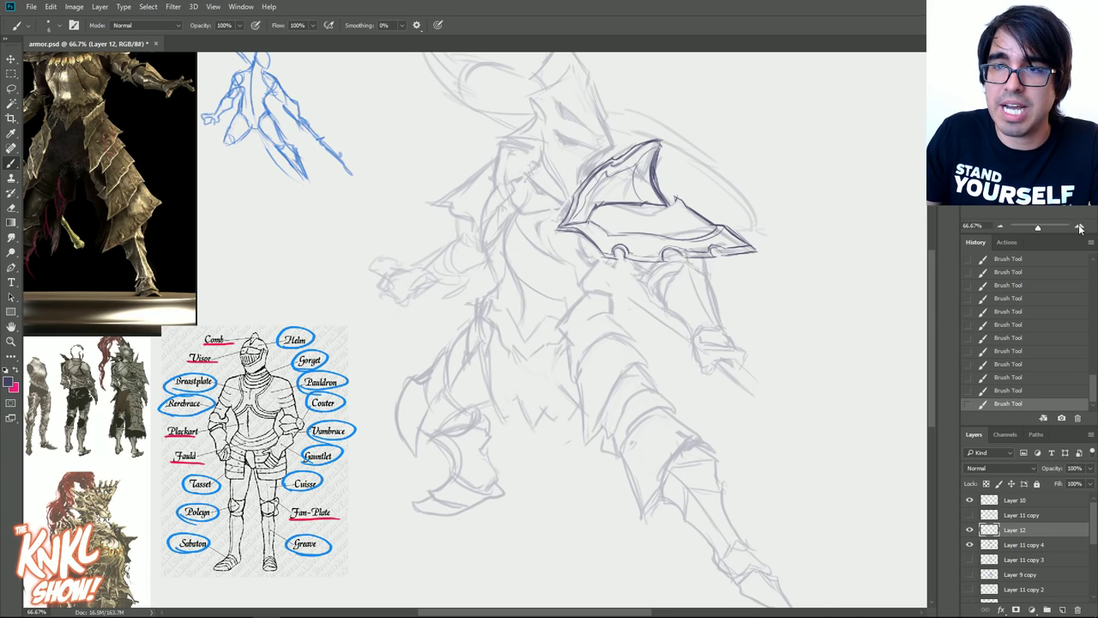
- Erase the heavy rear edge of the top spike and redraw it thinner, joining it to the flat overlap edge
left_click(1080, 227)
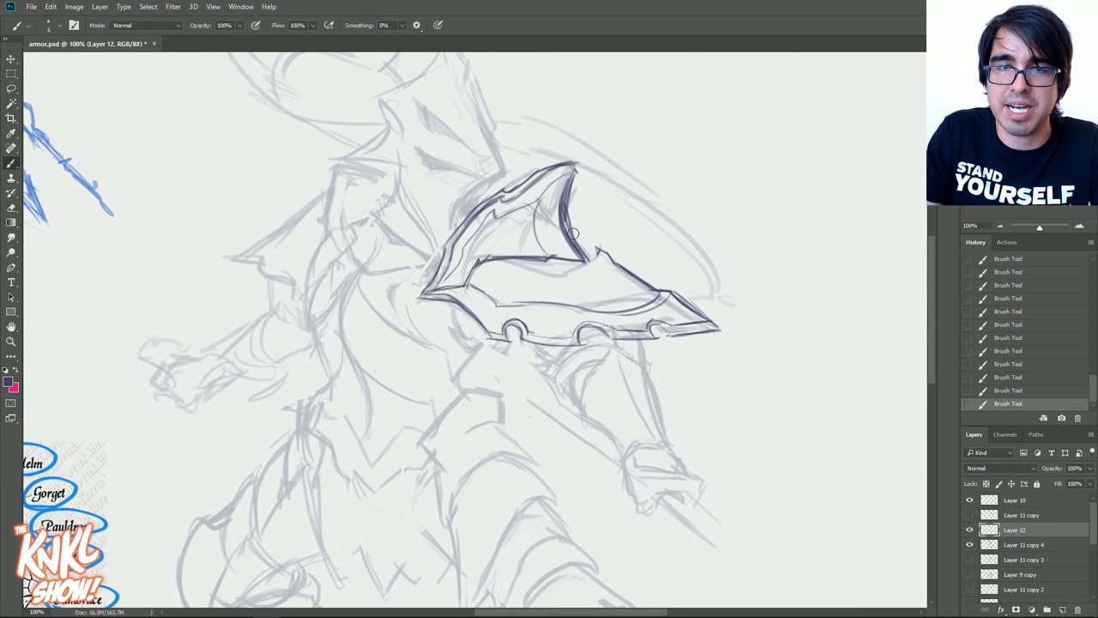
left_click_drag(567, 191, 573, 235)
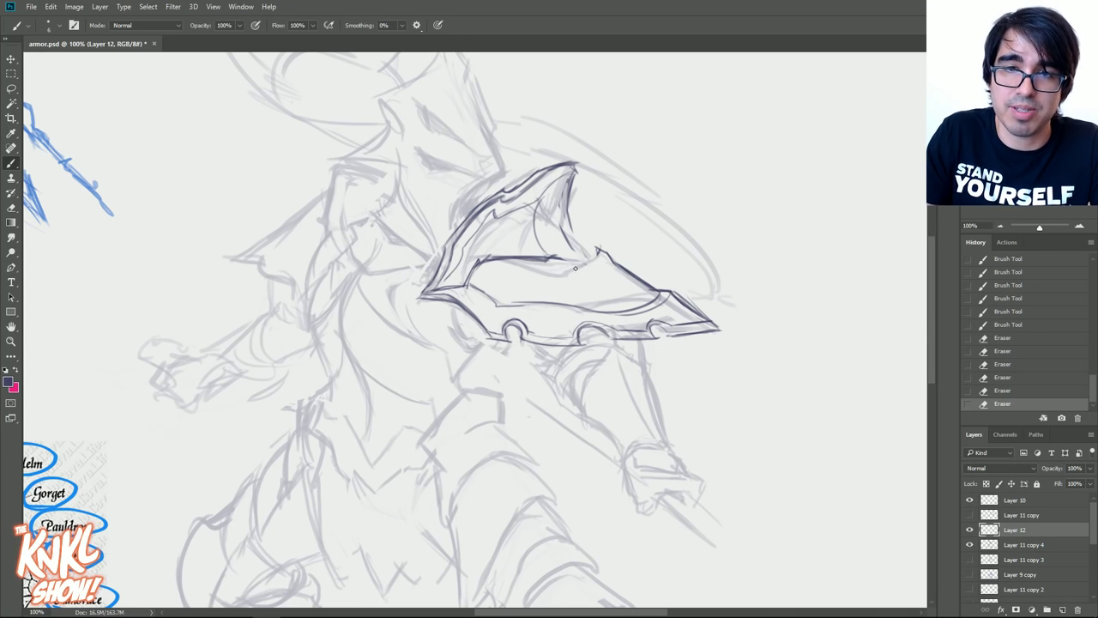
left_click_drag(554, 257, 576, 255)
mouse_move(555, 257)
left_mouse_down()
mouse_move(577, 256)
mouse_move(569, 215)
mouse_move(573, 237)
left_mouse_up()
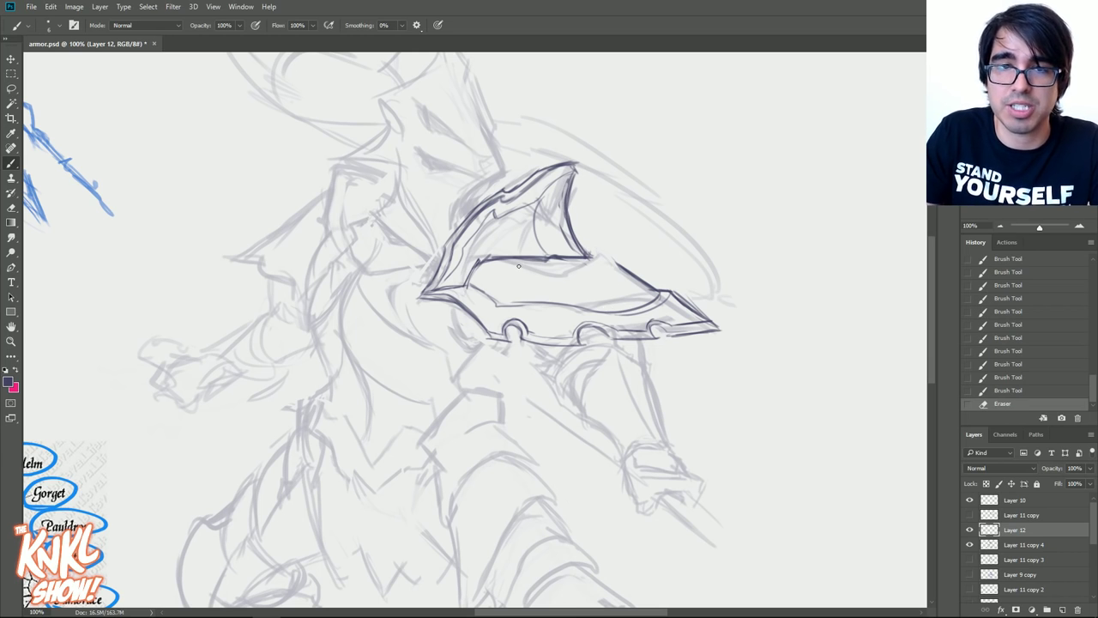
- Draw a shallow V-shaped edge beneath the flat overlap line to form the next layered plate
mouse_move(501, 259)
left_mouse_down()
mouse_move(549, 273)
mouse_move(601, 263)
left_mouse_up()
left_click_drag(602, 263, 559, 283)
mouse_move(503, 259)
left_mouse_down()
mouse_move(549, 282)
mouse_move(539, 276)
left_mouse_up()
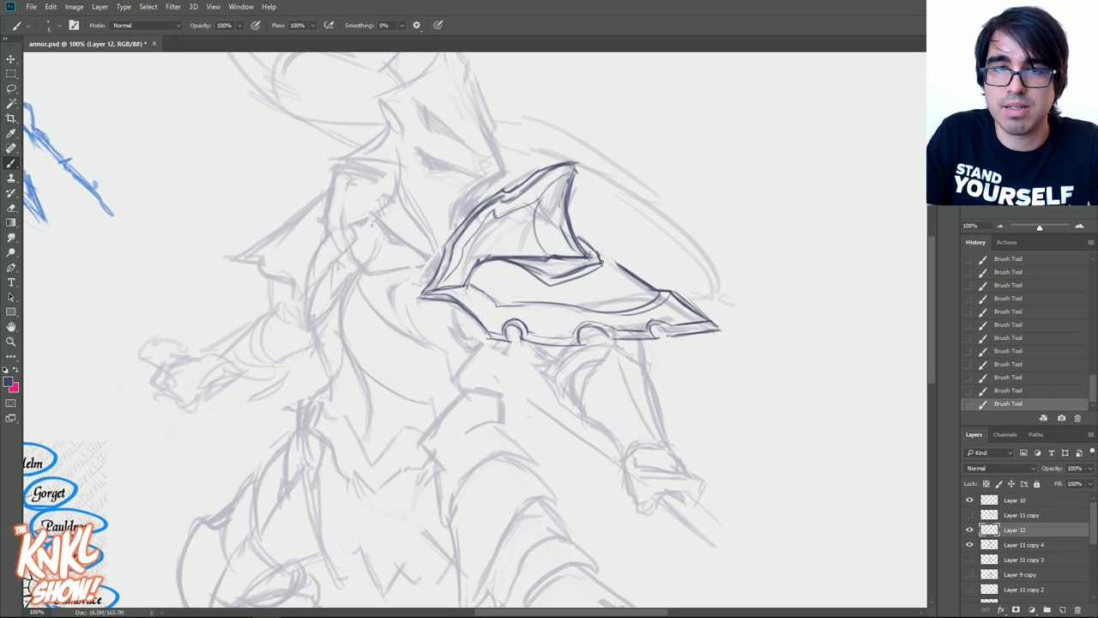
mouse_move(583, 242)
left_mouse_down()
mouse_move(600, 262)
mouse_move(572, 224)
left_mouse_up()
left_click_drag(603, 271, 541, 285)
- Clean up the rear junction below the top spike with the eraser and redraw the overlapping plate edges there
key("e")
mouse_move(614, 273)
left_mouse_down()
mouse_move(602, 251)
mouse_move(624, 268)
mouse_move(600, 243)
left_mouse_up()
left_click_drag(578, 237, 588, 254)
left_click_drag(565, 226, 593, 258)
key("bracketleft")
left_click_drag(577, 239, 598, 260)
- Draw jagged, curling ornamental lines across the lower plate from the V-shaped edge to the rear rim
left_click(1079, 226)
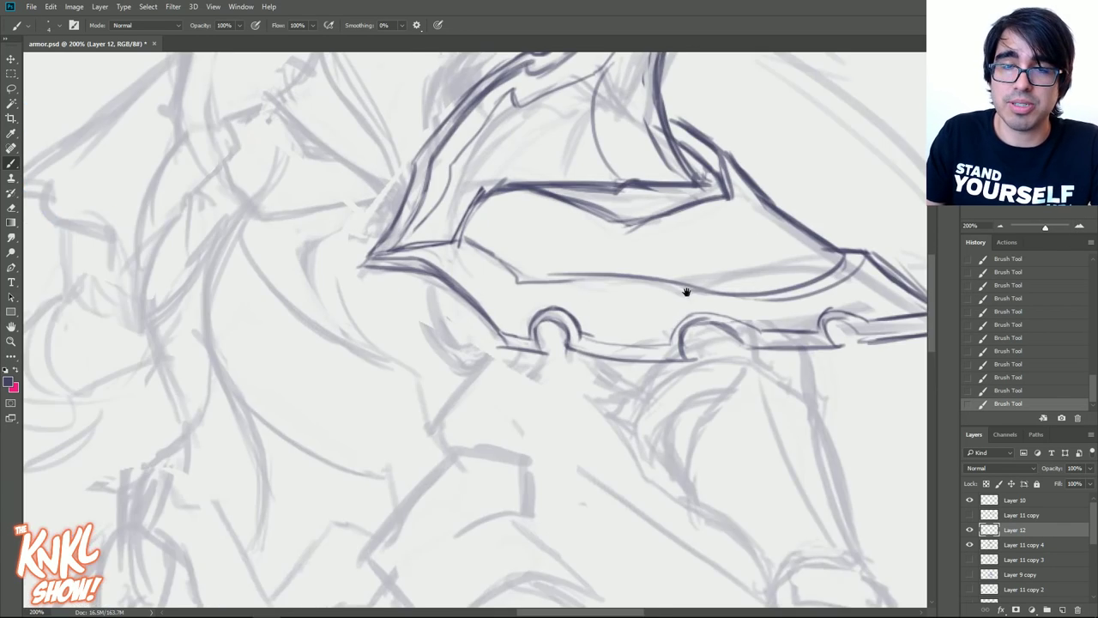
left_click_drag(686, 292, 603, 354)
left_click_drag(431, 251, 531, 294)
key("ctrl+z")
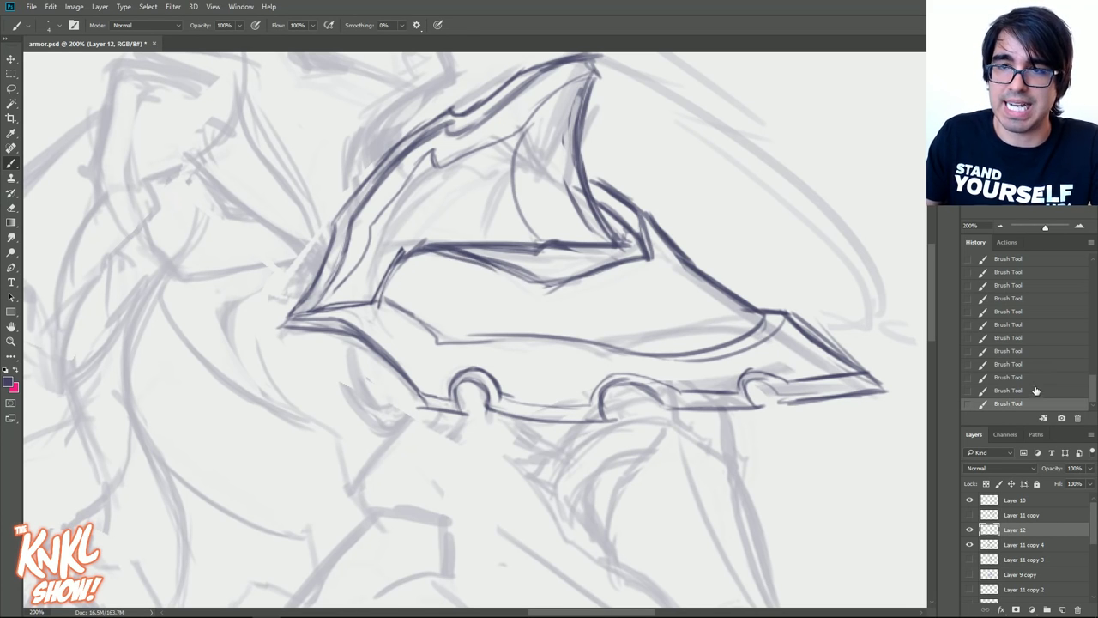
key("bracketright")
mouse_move(429, 249)
left_mouse_down()
mouse_move(506, 279)
mouse_move(541, 308)
mouse_move(562, 311)
mouse_move(619, 271)
mouse_move(662, 301)
left_mouse_up()
left_click_drag(669, 300, 696, 302)
mouse_move(689, 302)
left_mouse_down()
mouse_move(721, 311)
mouse_move(731, 340)
left_mouse_up()
left_click_drag(684, 286, 712, 315)
left_click_drag(658, 270, 665, 295)
- Strengthen the lower plate's rear slope, erase its old upper corner, and redraw a double edge behind the top spike
left_click_drag(748, 327, 669, 247)
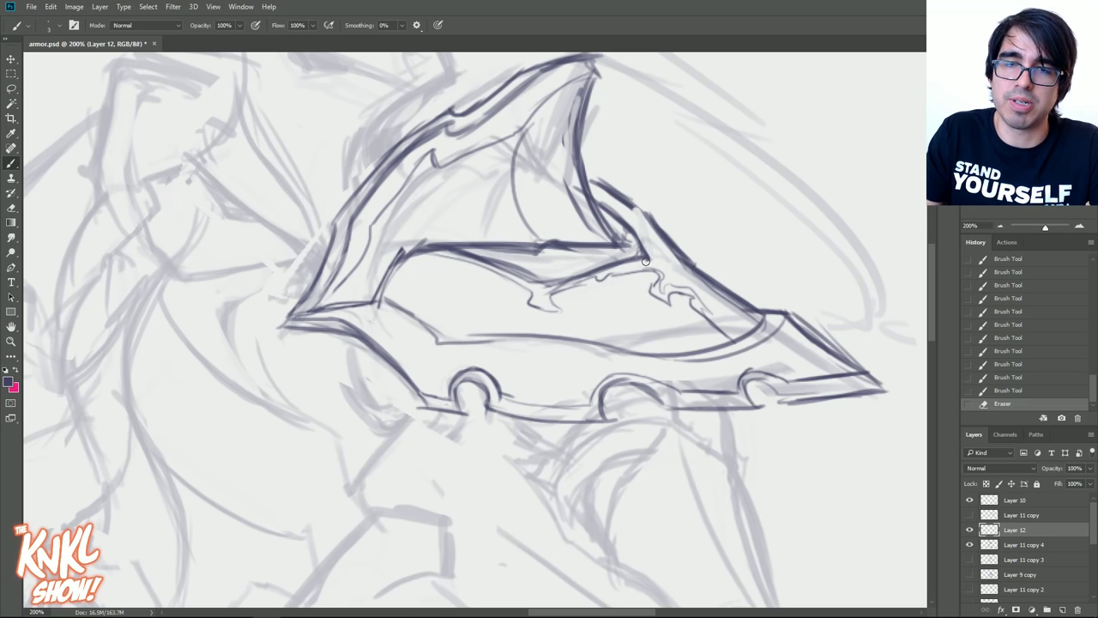
mouse_move(642, 259)
left_mouse_down()
mouse_move(668, 254)
mouse_move(645, 220)
left_mouse_up()
left_click_drag(653, 230, 634, 206)
left_click_drag(649, 219, 625, 197)
left_click_drag(621, 196, 586, 175)
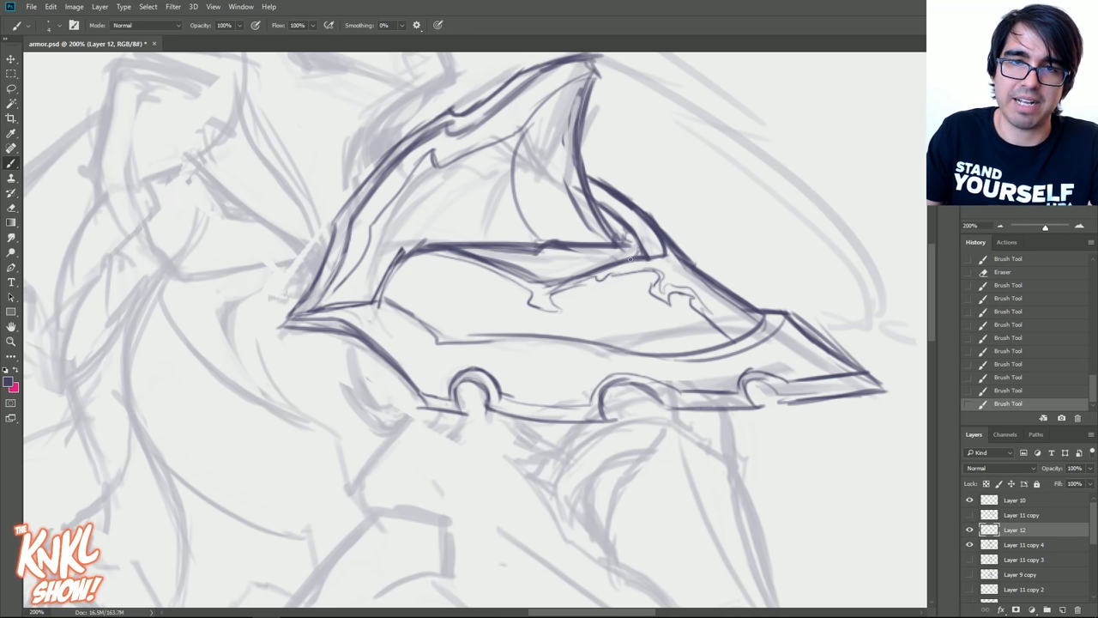
- Clean up the shoulder plate's rear junction, thicken the ornament's tail, and strengthen the rear spike edge and the V-shaped edge
key("e")
left_click_drag(615, 211, 637, 243)
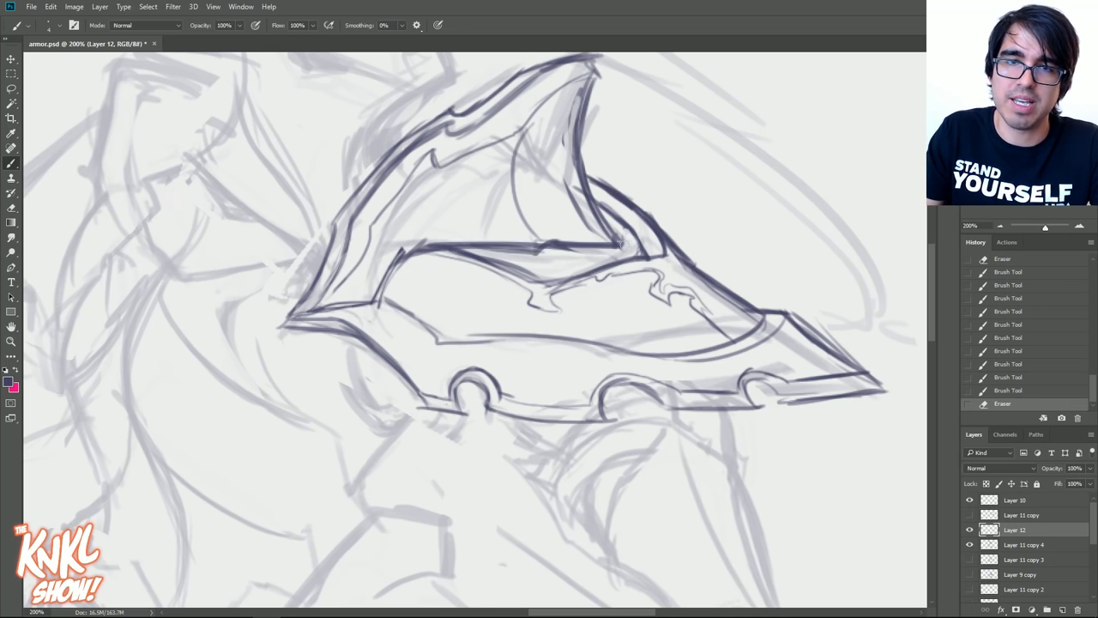
left_click_drag(671, 355, 736, 342)
mouse_move(700, 307)
left_mouse_down()
mouse_move(731, 336)
mouse_move(709, 318)
left_mouse_up()
left_click_drag(693, 307, 732, 333)
left_click_drag(712, 321, 733, 337)
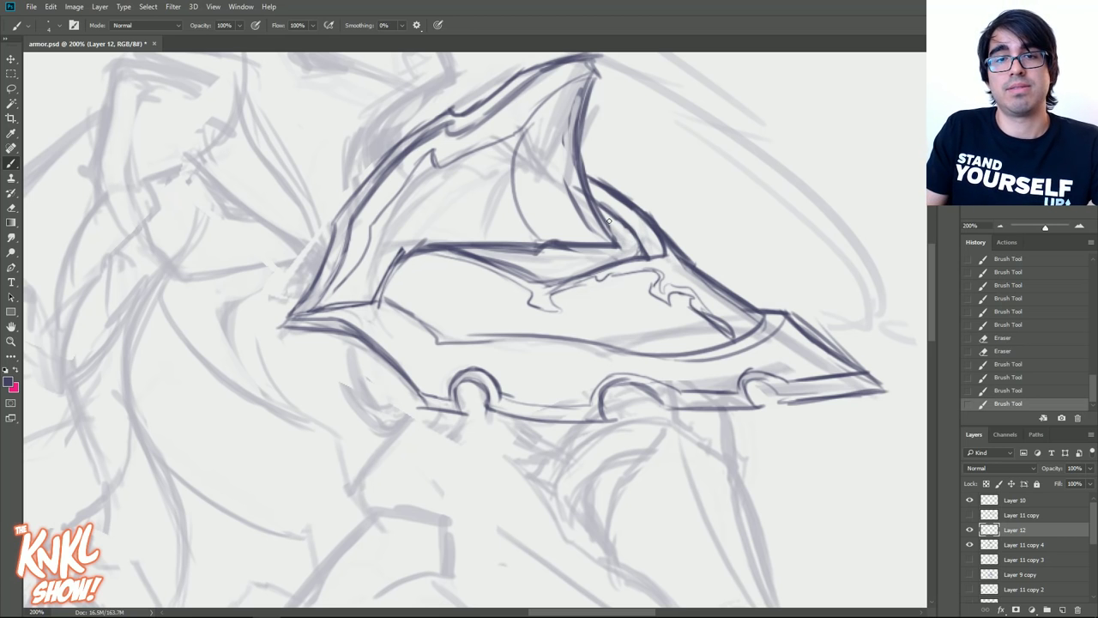
left_click_drag(592, 202, 614, 242)
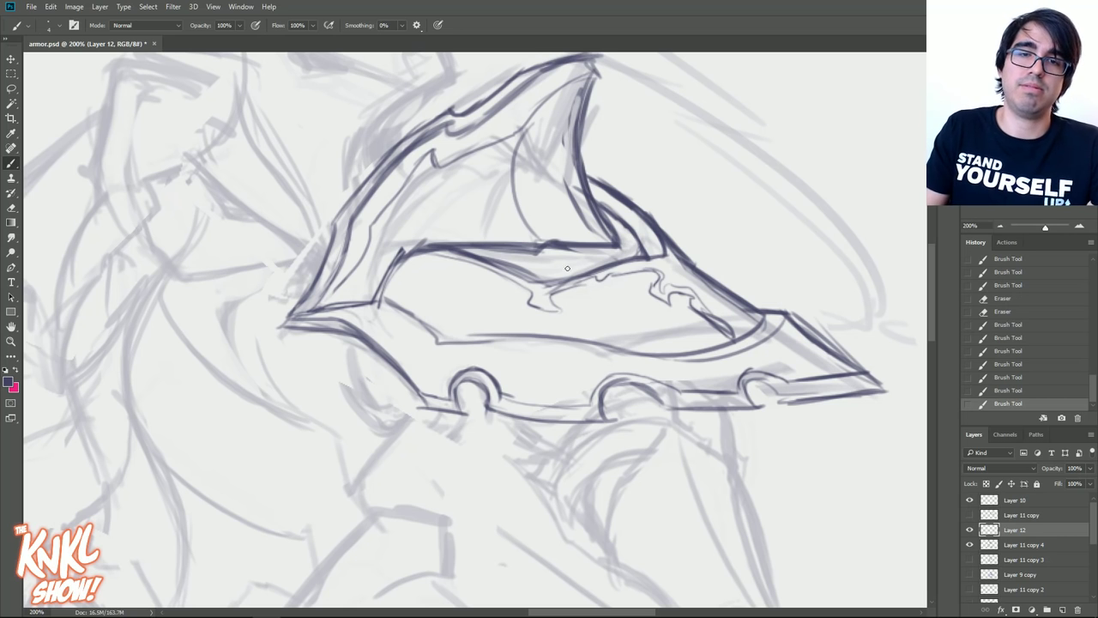
left_click_drag(487, 250, 532, 273)
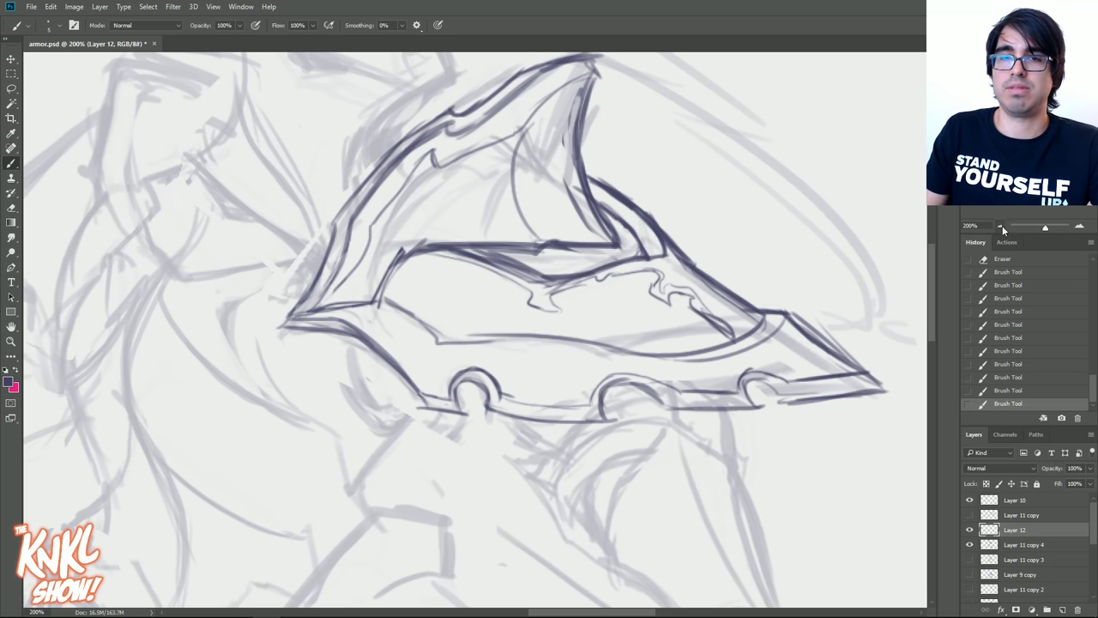
- Draw a double-lined peak at the waist of the torso sketch to start the abdomen plate's lower edge
key("ctrl+minus")
key("ctrl+minus")
left_click_drag(754, 248, 839, 192)
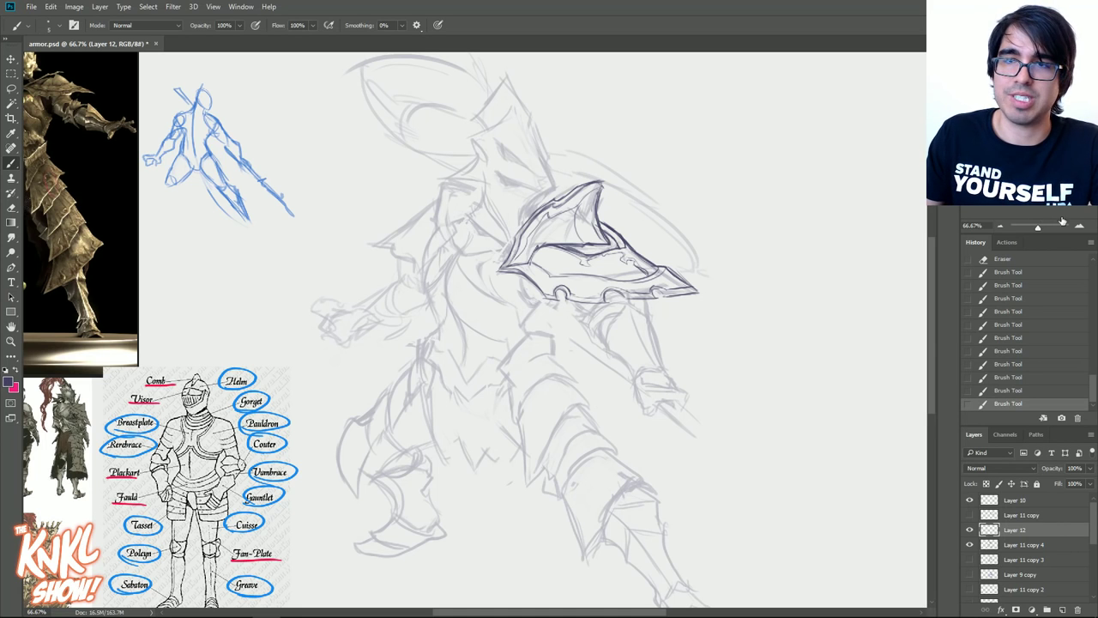
key("ctrl+plus")
left_click_drag(687, 257, 734, 330)
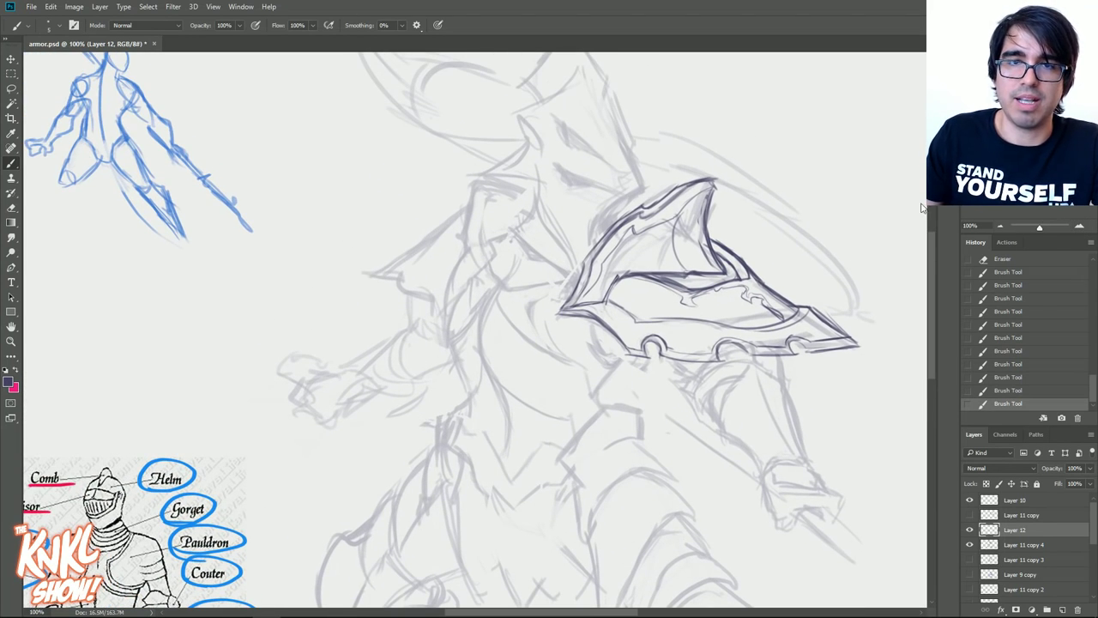
left_click(999, 227)
left_click_drag(572, 335, 670, 323)
mouse_move(683, 387)
left_mouse_down()
mouse_move(695, 392)
mouse_move(658, 405)
left_mouse_up()
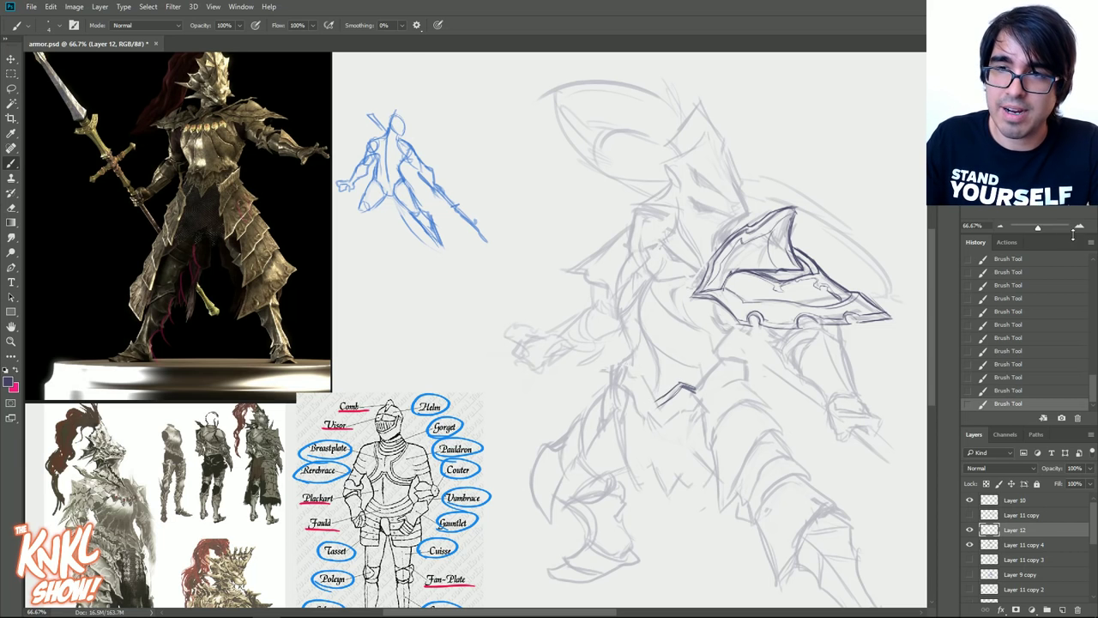
key("ctrl+plus")
key("ctrl+plus")
mouse_move(695, 291)
left_mouse_down()
mouse_move(605, 216)
mouse_move(288, 62)
left_mouse_up()
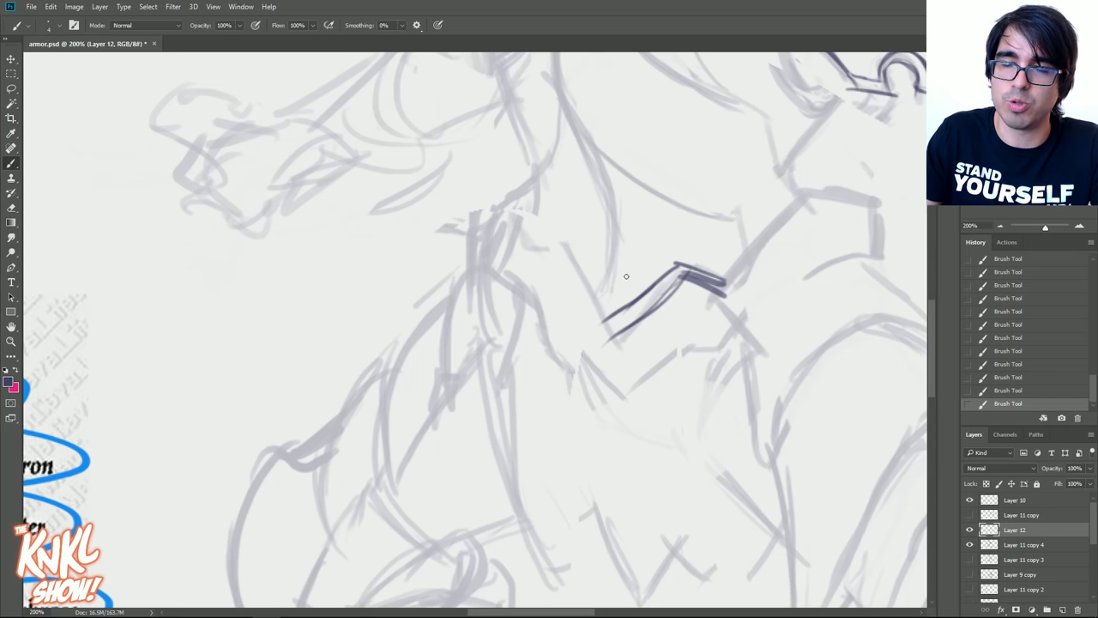
mouse_move(709, 282)
left_mouse_down()
mouse_move(664, 301)
mouse_move(685, 284)
left_mouse_up()
- Extend the abdomen plate's lower edge into a double-lined downward point and a stepped corner at the far hip
left_click_drag(559, 238, 602, 319)
mouse_move(559, 241)
left_mouse_down()
mouse_move(603, 320)
mouse_move(588, 308)
left_mouse_up()
left_click_drag(570, 272, 610, 337)
mouse_move(541, 239)
left_mouse_down()
mouse_move(559, 239)
mouse_move(520, 243)
mouse_move(527, 259)
mouse_move(516, 199)
left_mouse_up()
left_click_drag(515, 250, 518, 193)
left_click_drag(682, 289, 609, 345)
left_click_drag(615, 245, 622, 322)
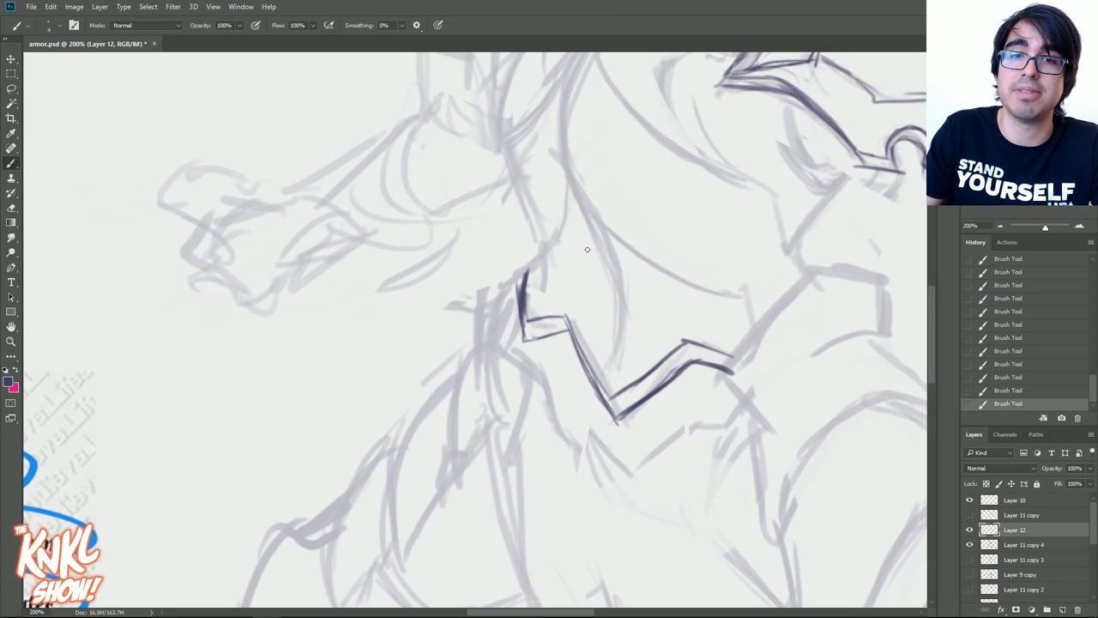
- Draw the abdomen plate's side contour curving up from the stepped hip corner along the waist
mouse_move(555, 241)
left_mouse_down()
mouse_move(527, 265)
mouse_move(564, 217)
left_mouse_up()
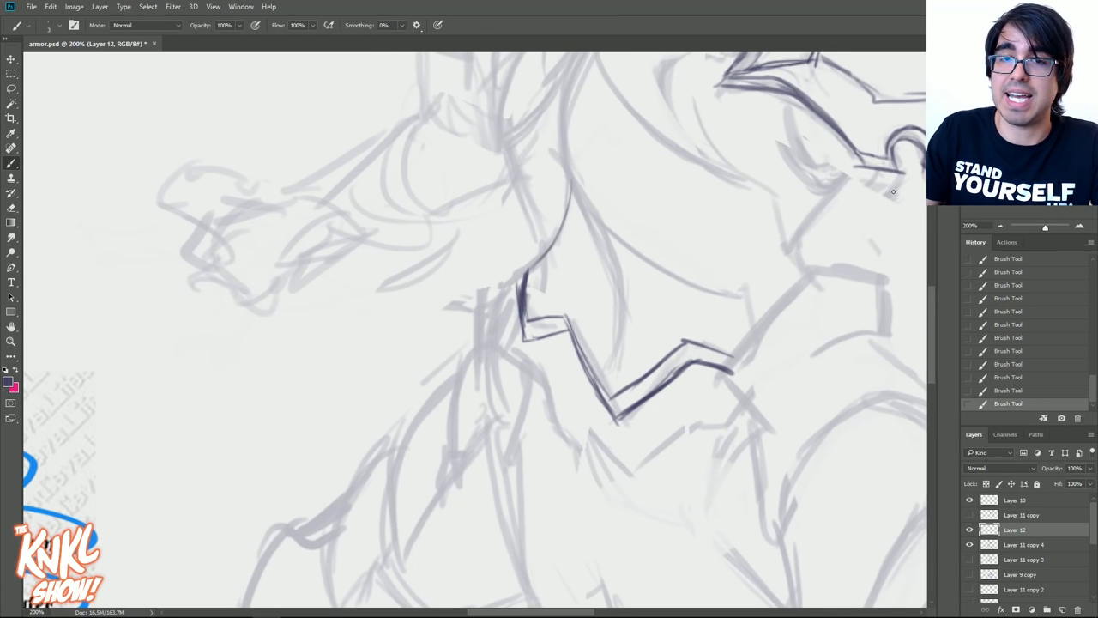
left_click(999, 226)
key("bracketleft")
mouse_move(528, 275)
left_mouse_down()
mouse_move(530, 307)
mouse_move(500, 338)
left_mouse_up()
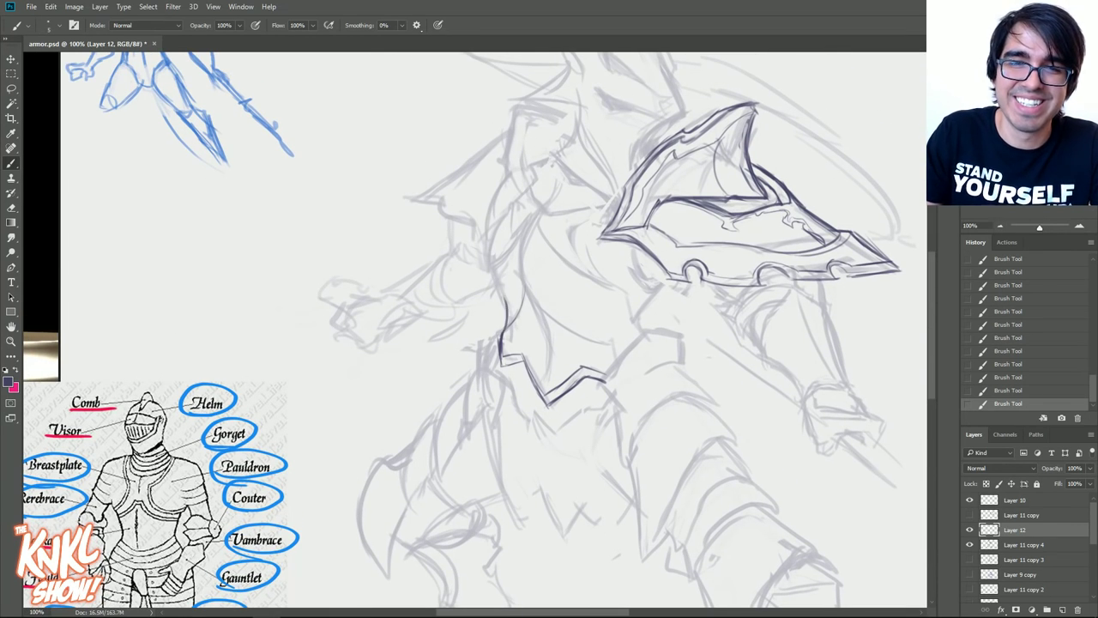
- Draw a sweeping double upper edge across the abdomen plate from its peak to the near side, and darken it
mouse_move(607, 342)
left_mouse_down()
mouse_move(615, 361)
mouse_move(525, 292)
left_mouse_up()
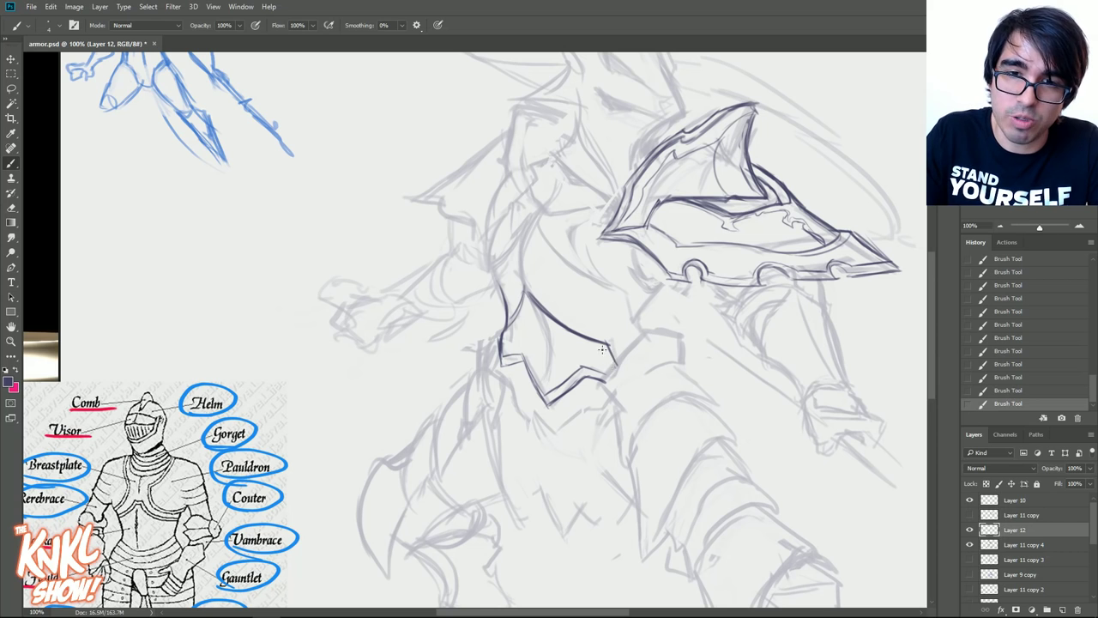
mouse_move(597, 346)
left_mouse_down()
mouse_move(540, 314)
mouse_move(537, 293)
left_mouse_up()
key("ctrl+plus")
key("ctrl+plus")
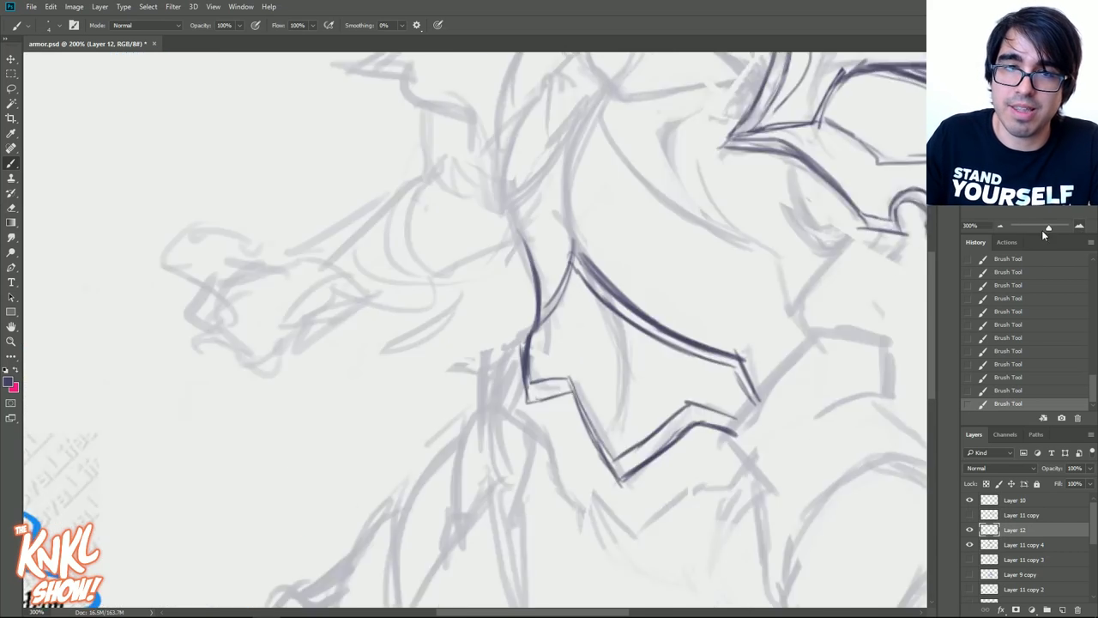
left_click_drag(603, 275, 619, 230)
mouse_move(584, 295)
left_mouse_down()
mouse_move(620, 208)
mouse_move(651, 240)
left_mouse_up()
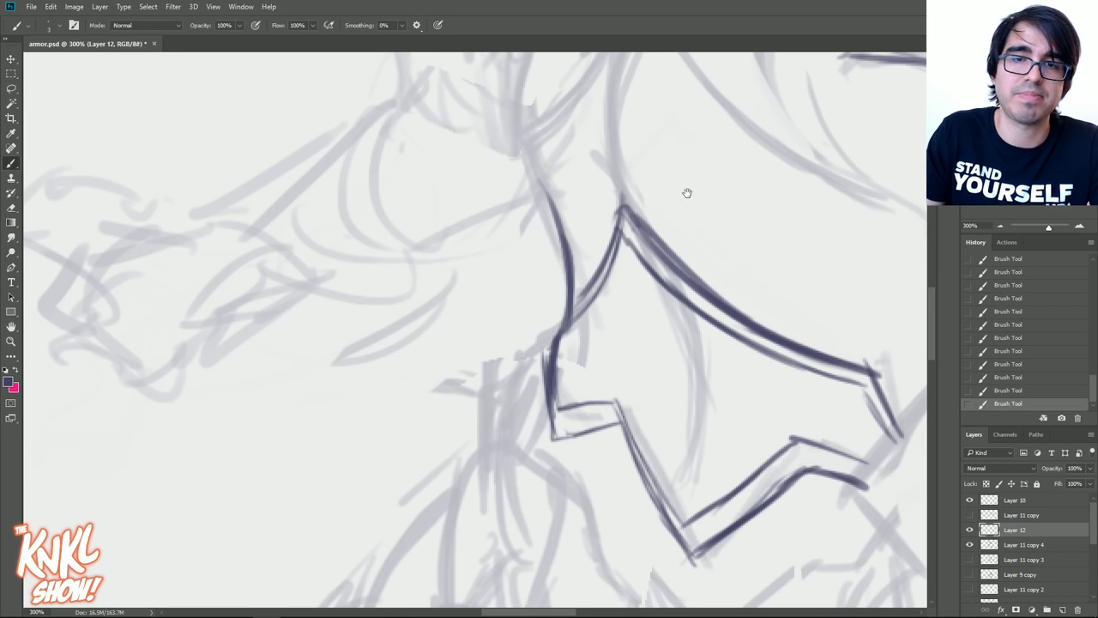
left_click_drag(687, 192, 639, 308)
- Outline the breastplate above the abdomen plate with a notched near side, a curved double upper edge and a pointed peak
left_click(998, 224)
left_click_drag(755, 380, 782, 411)
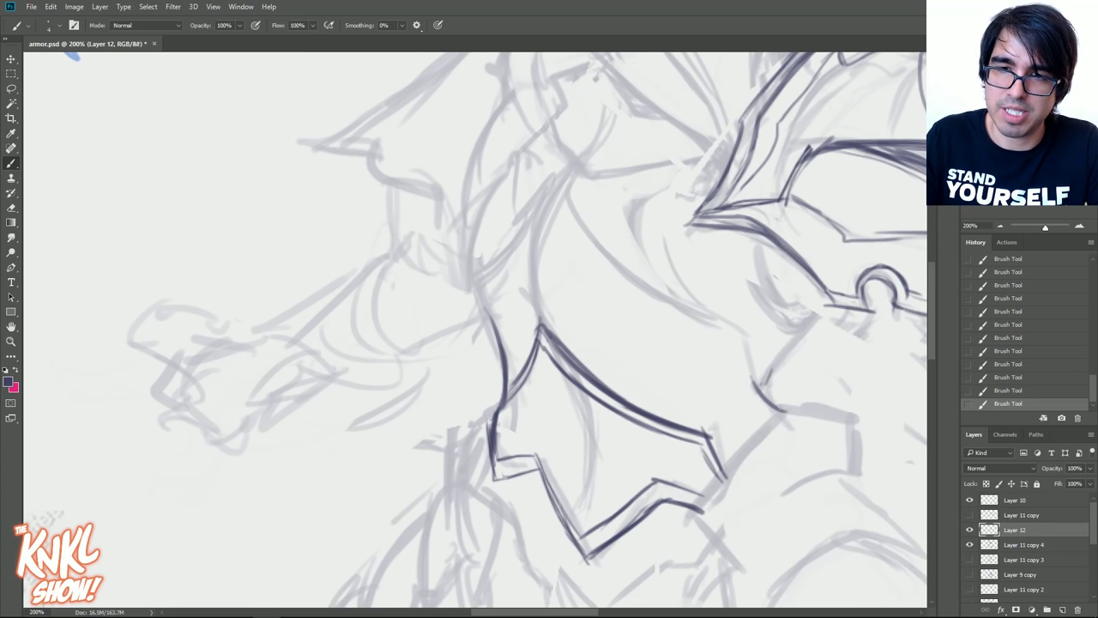
left_click_drag(755, 390, 739, 333)
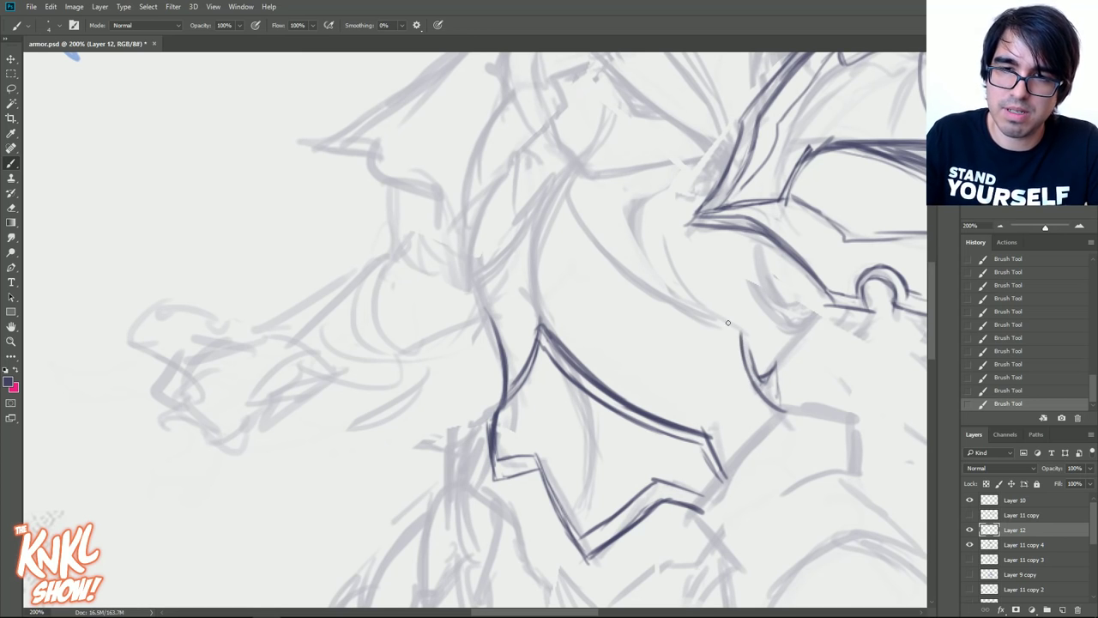
mouse_move(649, 295)
left_mouse_down()
mouse_move(737, 336)
mouse_move(610, 273)
mouse_move(554, 192)
left_mouse_up()
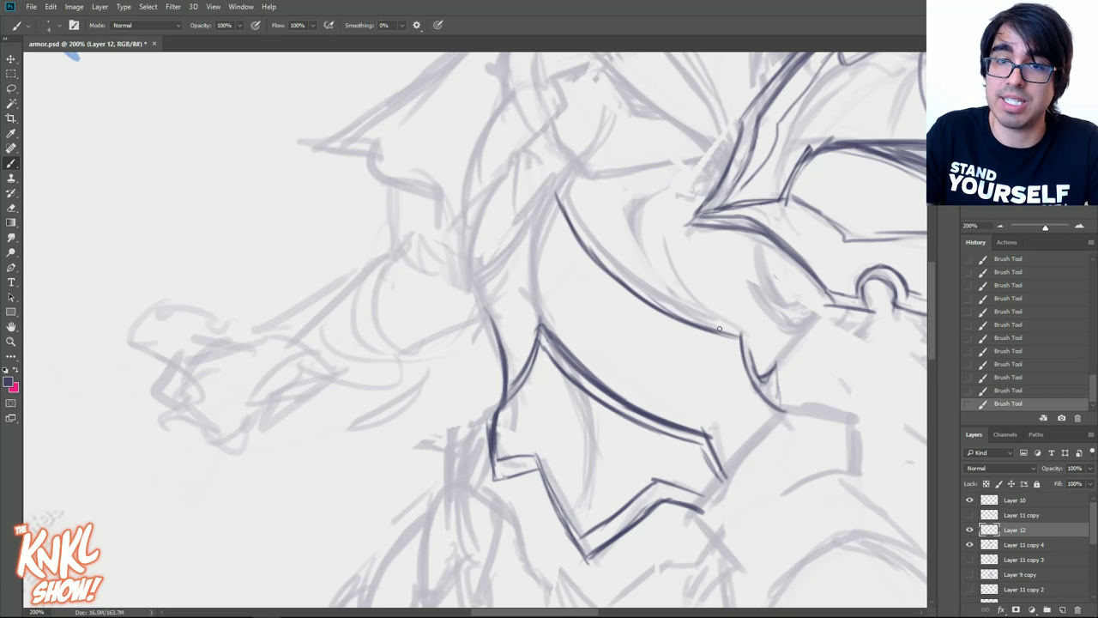
mouse_move(743, 327)
left_mouse_down()
mouse_move(612, 257)
mouse_move(570, 210)
left_mouse_up()
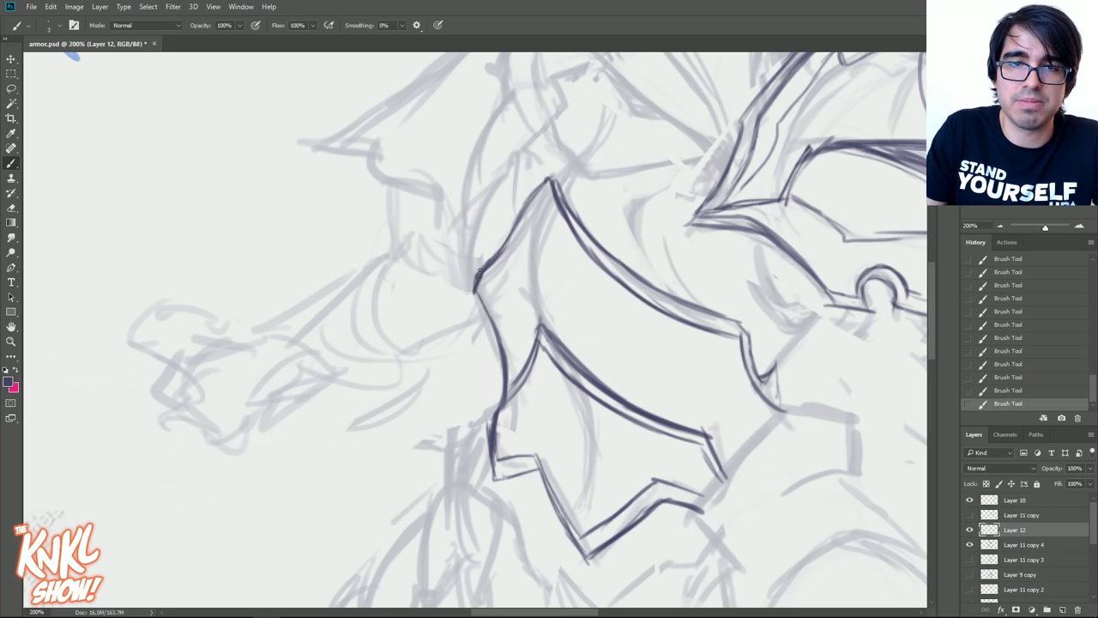
- Draw the upper chest layer's arc behind the breastplate peak and its curved contour beside the shoulder plate
mouse_move(480, 277)
left_mouse_down()
mouse_move(476, 188)
mouse_move(515, 153)
left_mouse_up()
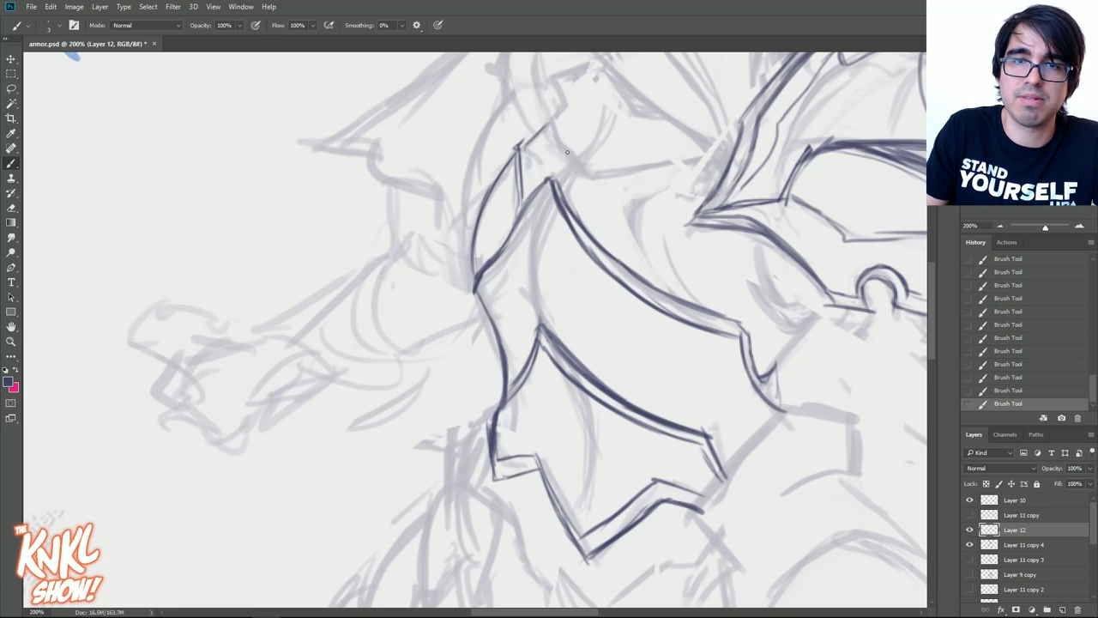
mouse_move(666, 291)
left_mouse_down()
mouse_move(635, 219)
mouse_move(691, 169)
left_mouse_up()
mouse_move(655, 273)
left_mouse_down()
mouse_move(655, 204)
mouse_move(712, 152)
left_mouse_up()
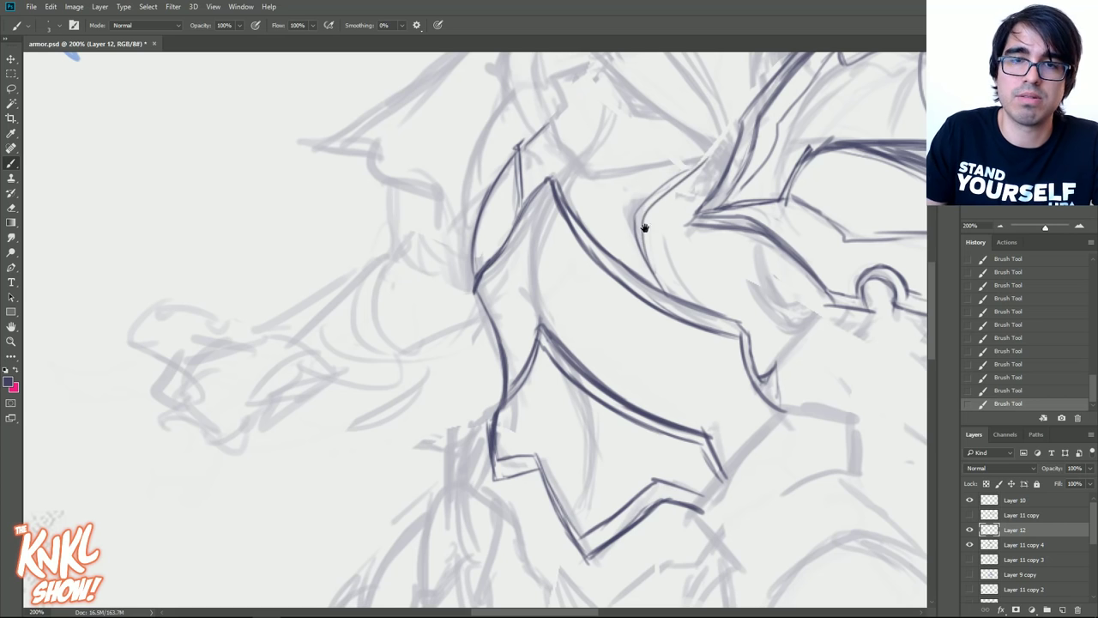
- Draw the double-edged collar line across the upper chest, add a curved neck line, and trim its upper end
left_click_drag(645, 229, 654, 337)
left_click_drag(587, 281, 700, 263)
left_click_drag(622, 279, 712, 257)
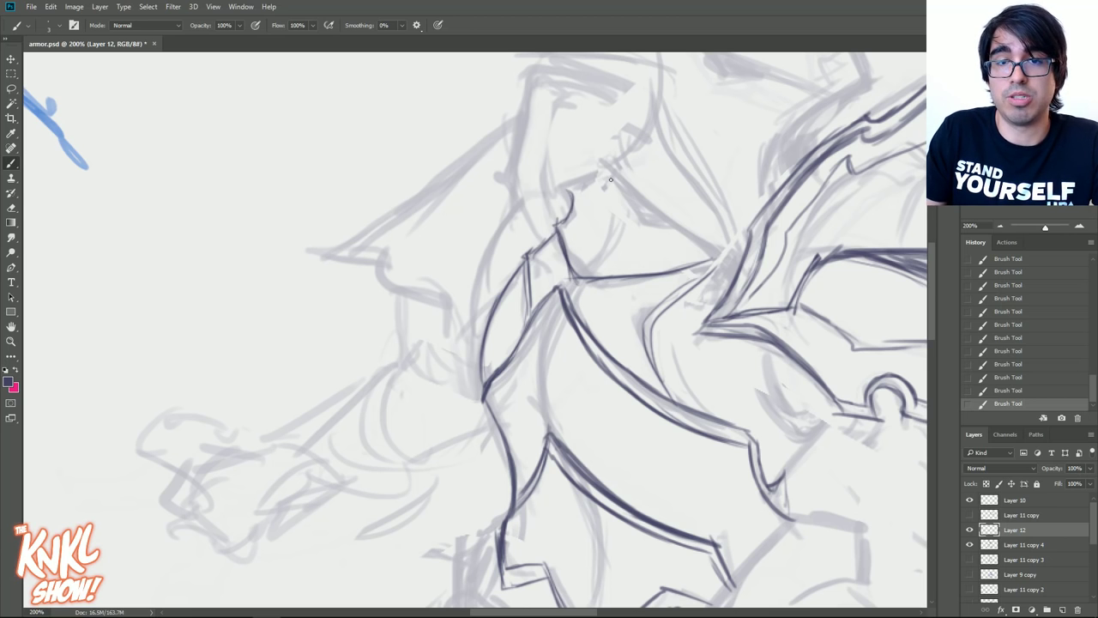
left_click_drag(660, 261, 582, 263)
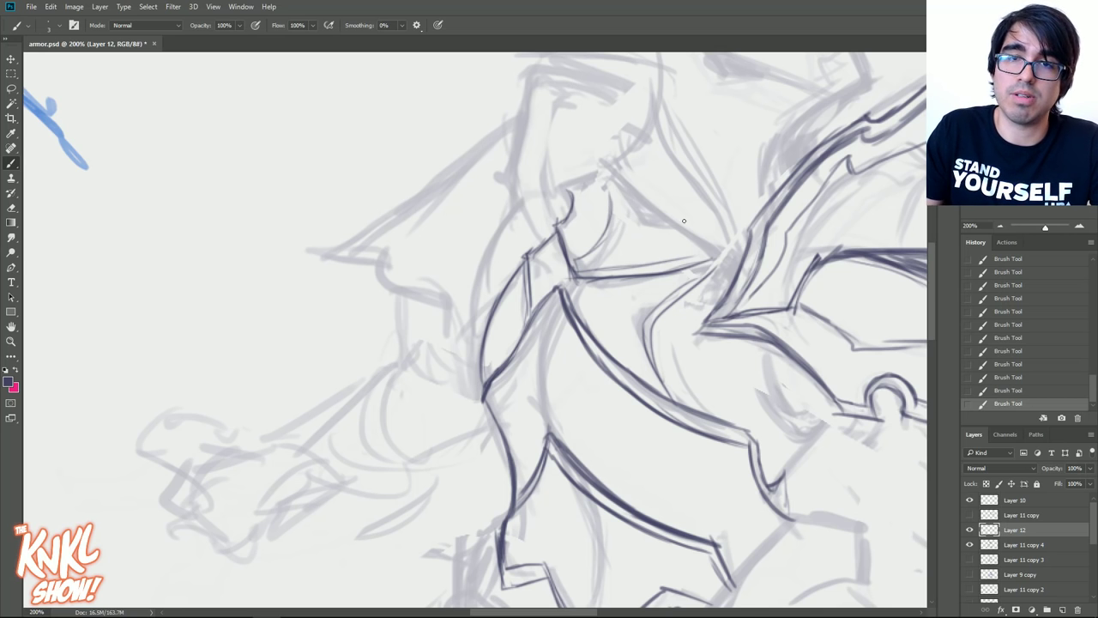
left_click_drag(658, 250, 649, 298)
left_click_drag(604, 262, 609, 252)
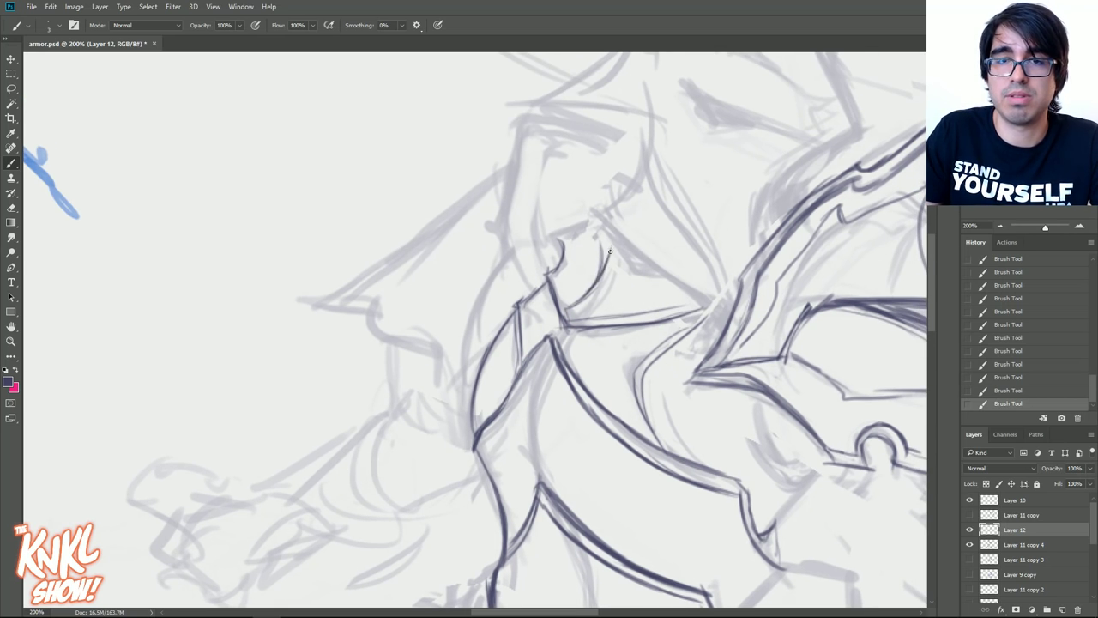
key("ctrl+z")
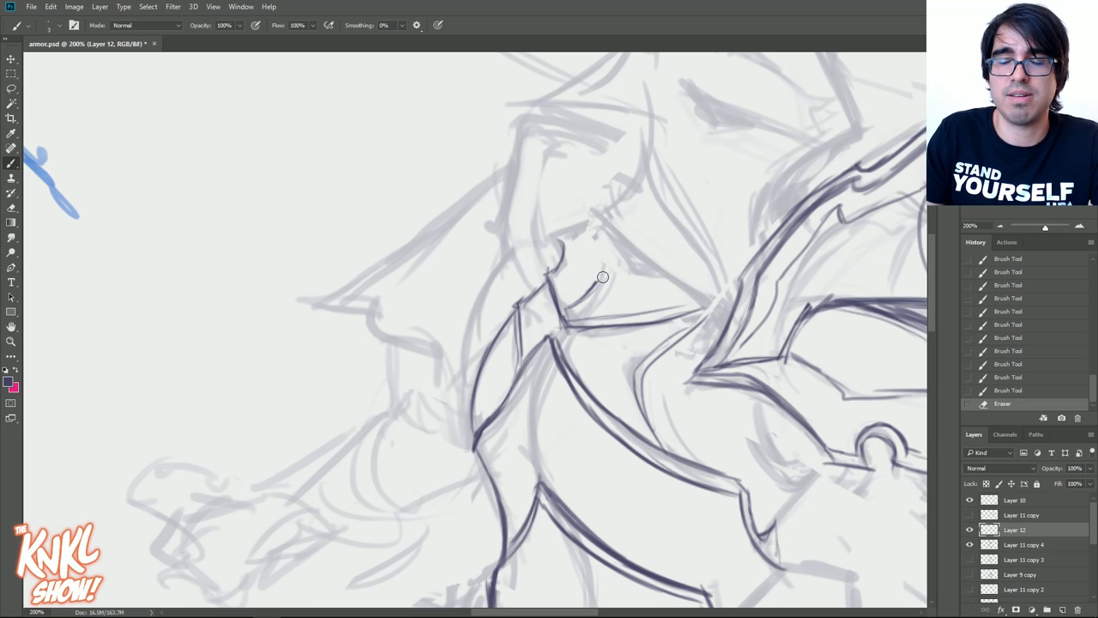
- Draw the small neck guard shapes above the collar and dark accent strokes beneath the face
mouse_move(559, 249)
left_mouse_down()
mouse_move(580, 285)
mouse_move(664, 277)
left_mouse_up()
mouse_move(649, 277)
left_mouse_down()
mouse_move(596, 280)
mouse_move(652, 273)
left_mouse_up()
left_click_drag(650, 271, 598, 269)
left_click_drag(616, 269, 587, 249)
left_click_drag(588, 251, 600, 281)
left_click_drag(598, 279, 588, 260)
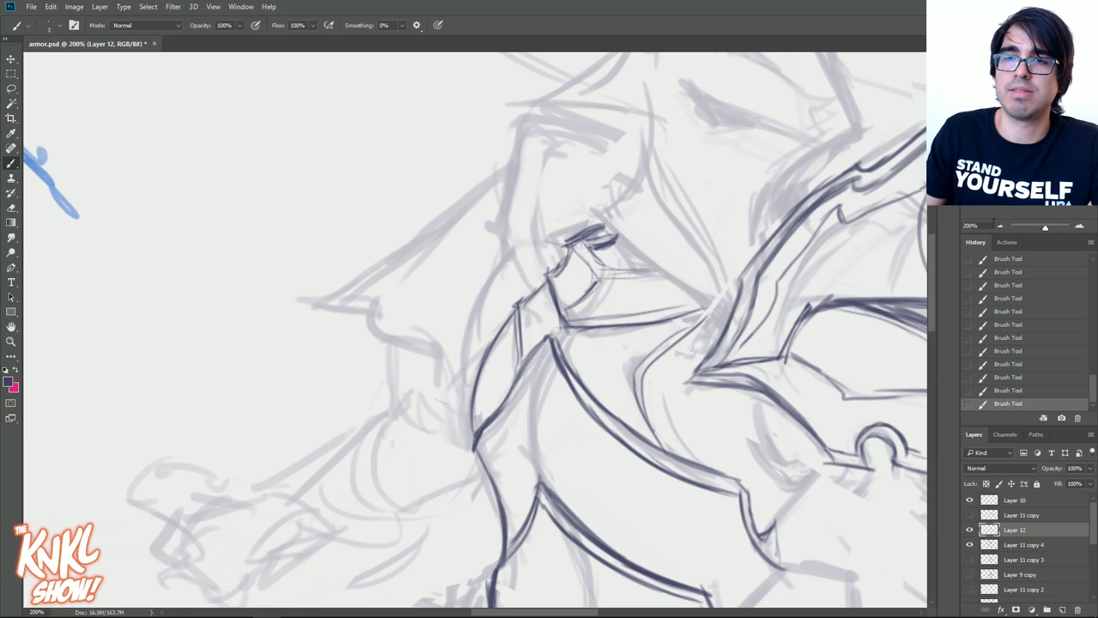
- Erase the curved contour lines inside the abdomen plate
key("ctrl+minus")
key("ctrl+minus")
left_click_drag(852, 315, 889, 227)
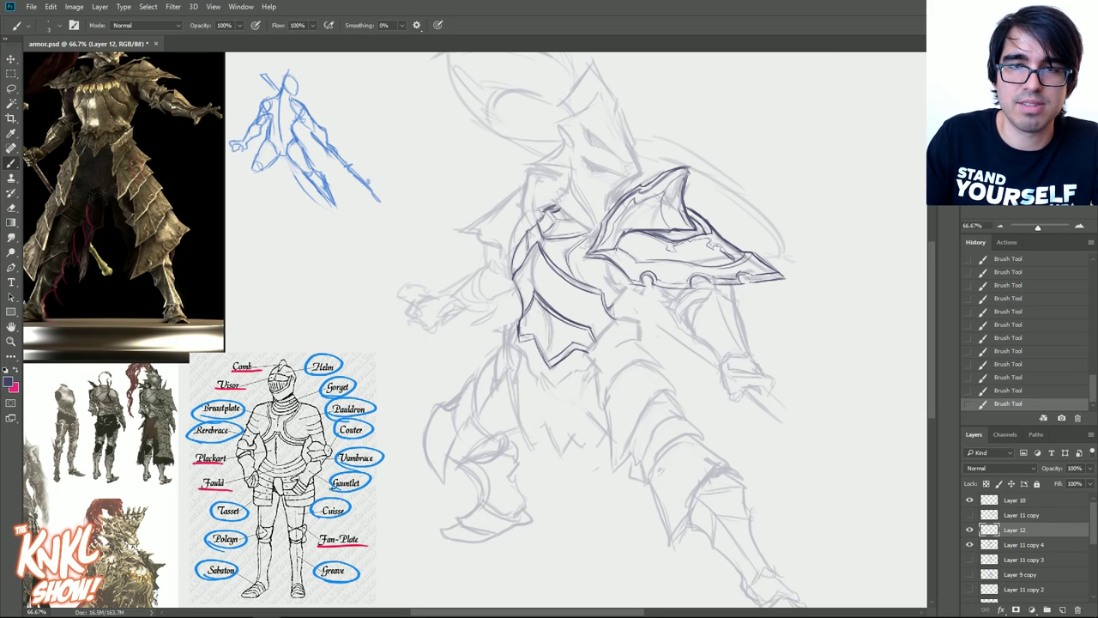
left_click_drag(861, 225, 915, 208)
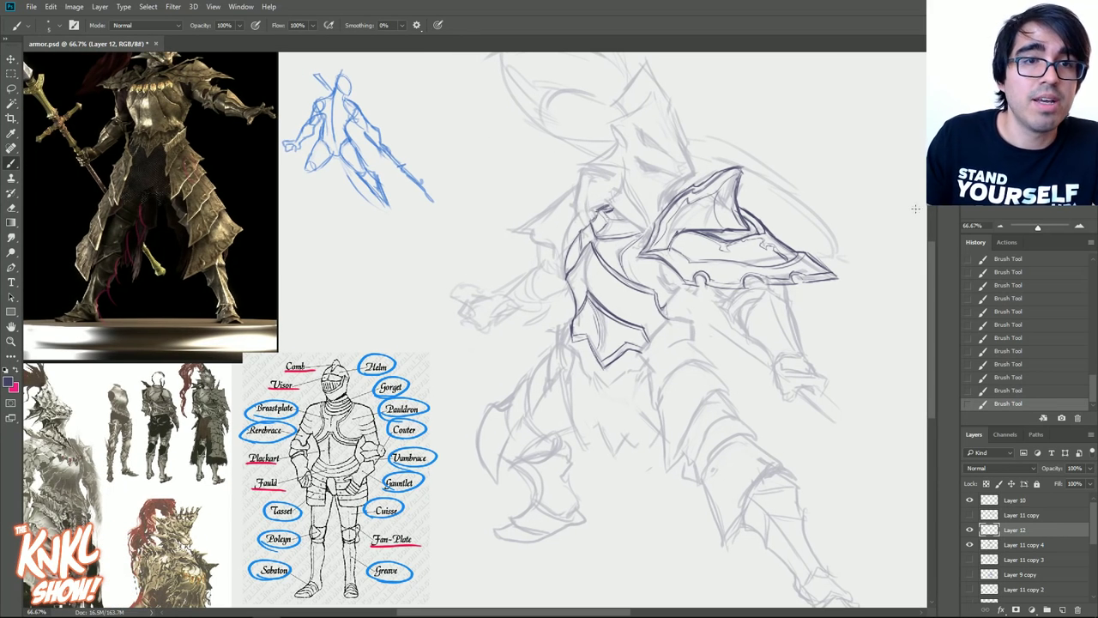
left_click(1079, 226)
left_click(1079, 226)
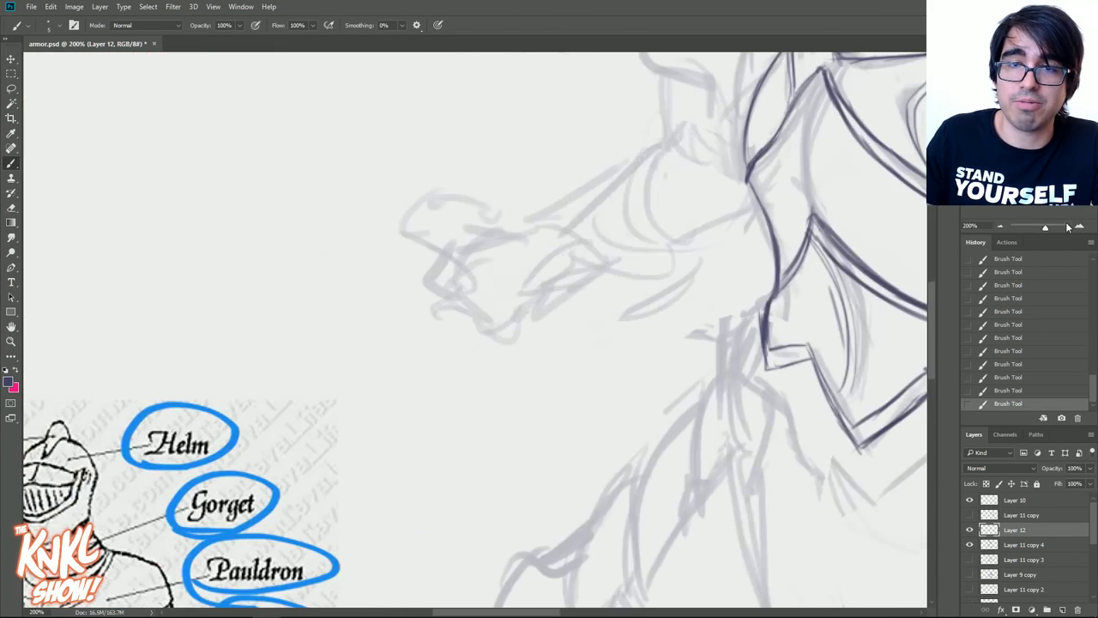
left_click_drag(994, 203, 1003, 203)
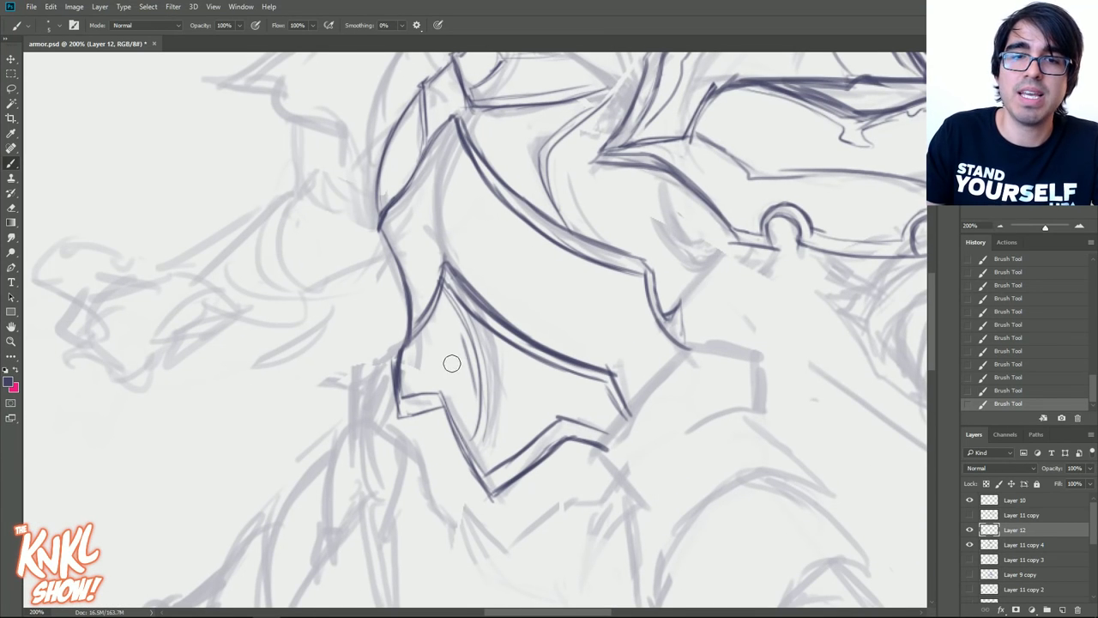
left_click_drag(476, 436, 456, 312)
left_click_drag(455, 311, 467, 350)
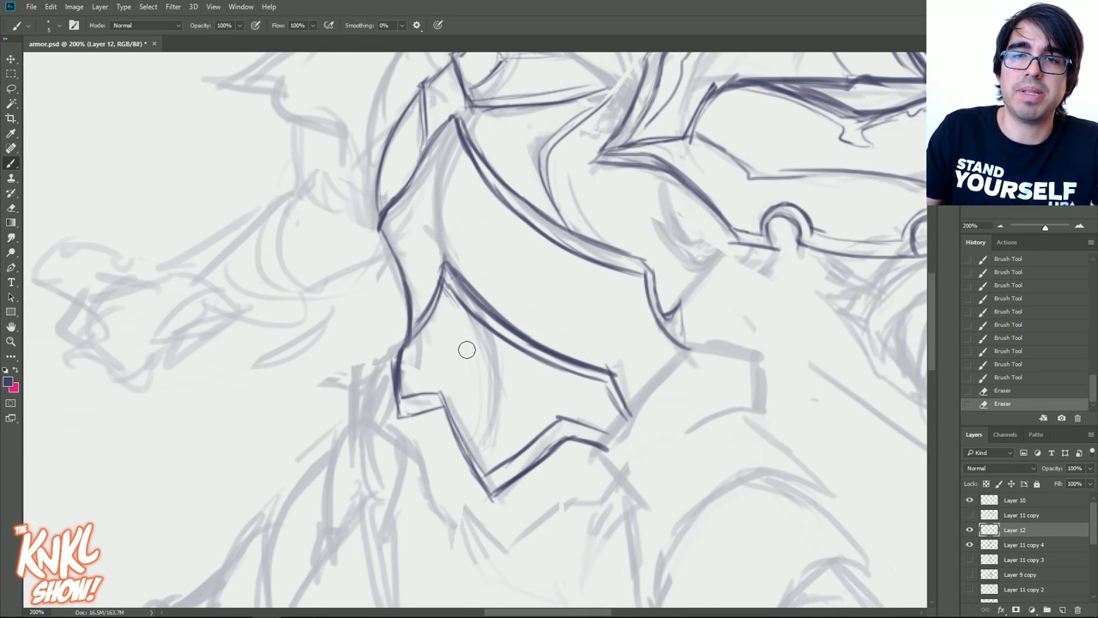
- With a finer brush, draw the breastplate's thin inner rim line with a small notch and a jagged ornament below the peak
left_click_drag(1026, 134, 993, 119)
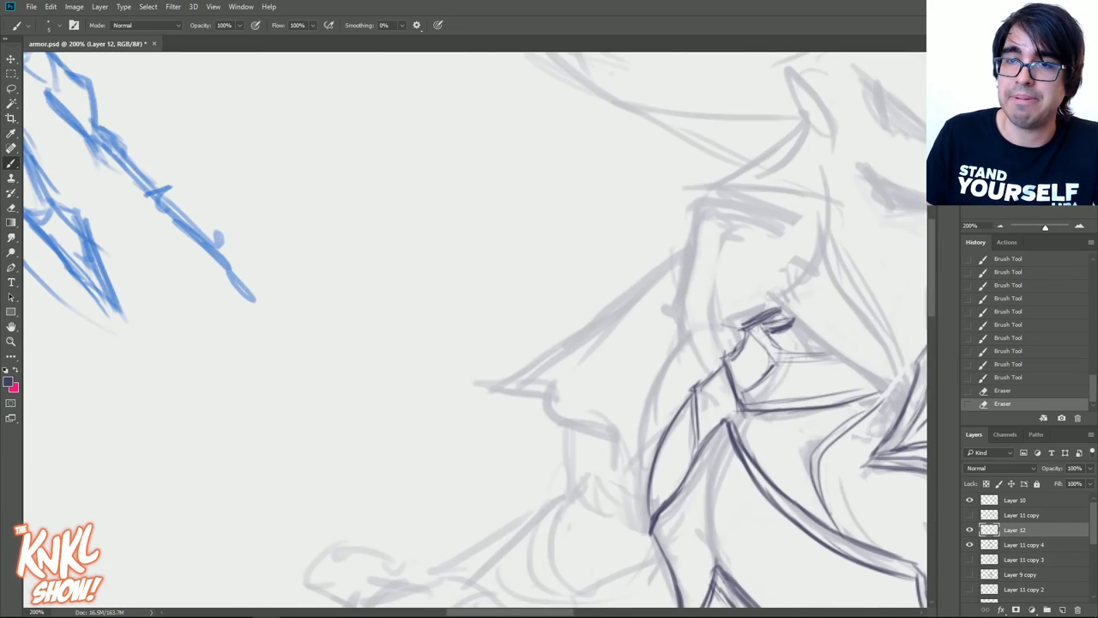
left_click(1000, 224)
left_click_drag(1023, 129, 1028, 134)
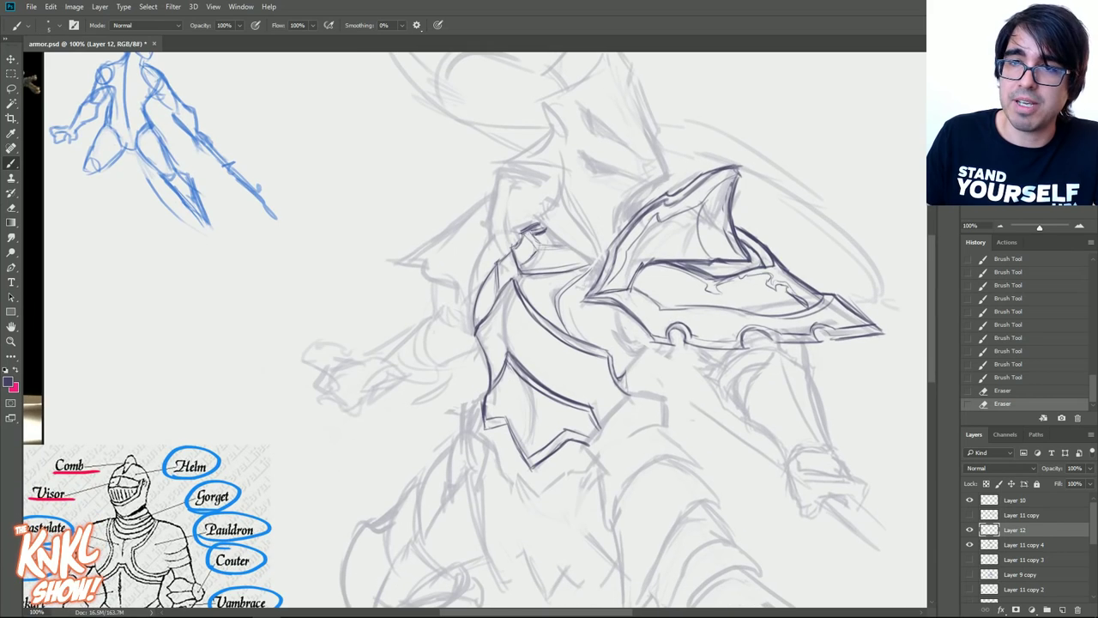
left_click(1078, 226)
left_click_drag(719, 350, 714, 289)
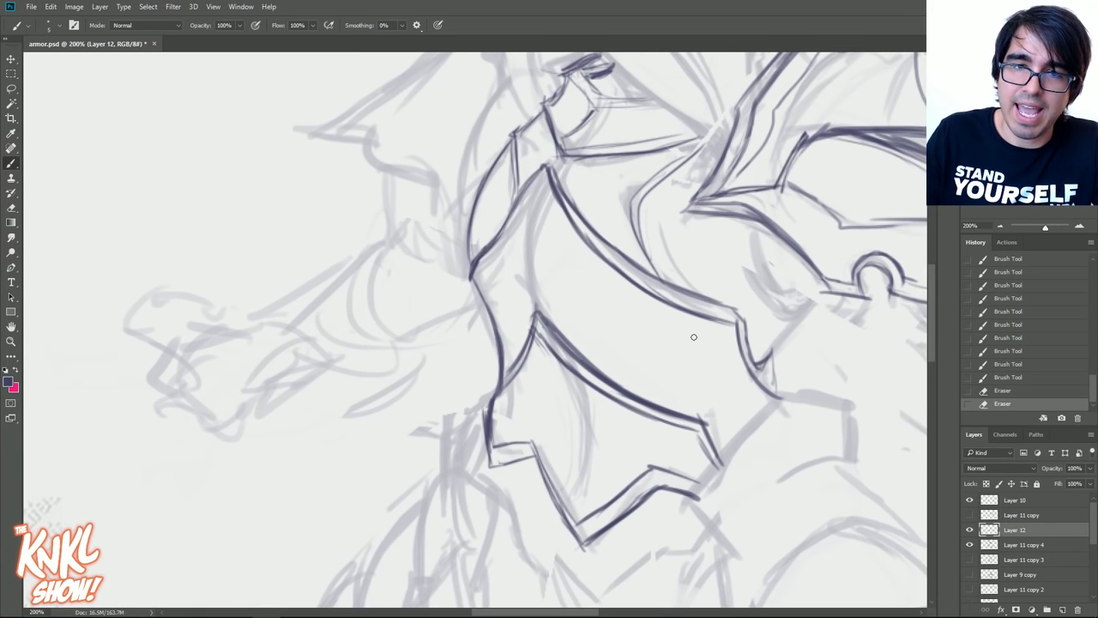
key("bracketleft")
key("bracketleft")
key("bracketleft")
left_click_drag(732, 350, 763, 397)
left_click_drag(720, 336, 711, 348)
mouse_move(722, 337)
left_mouse_down()
mouse_move(606, 281)
mouse_move(558, 231)
mouse_move(622, 295)
mouse_move(547, 209)
mouse_move(535, 239)
left_mouse_up()
key("bracketleft")
left_click_drag(521, 199, 506, 242)
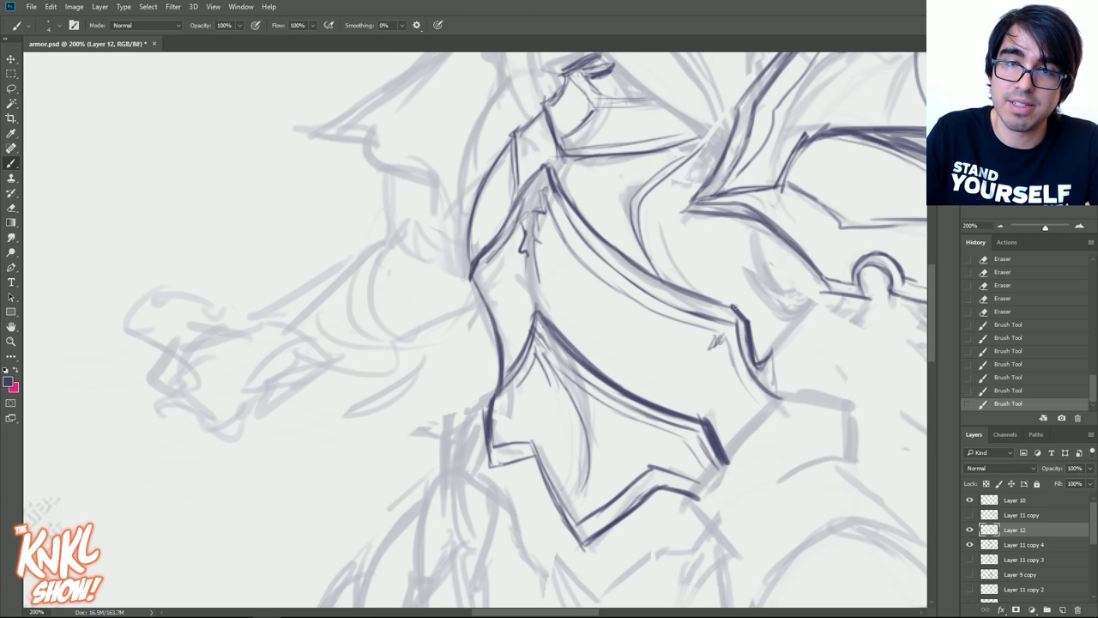
- Thicken the breastplate's curved upper edge and the outer arc beside its peak with heavier strokes
left_click_drag(603, 237, 693, 290)
key("bracketleft")
mouse_move(604, 237)
left_mouse_down()
mouse_move(548, 162)
mouse_move(518, 181)
mouse_move(542, 168)
mouse_move(474, 250)
mouse_move(474, 212)
mouse_move(469, 239)
mouse_move(499, 154)
left_mouse_up()
key("bracketright")
mouse_move(475, 217)
left_mouse_down()
mouse_move(517, 140)
mouse_move(512, 154)
mouse_move(519, 181)
left_mouse_up()
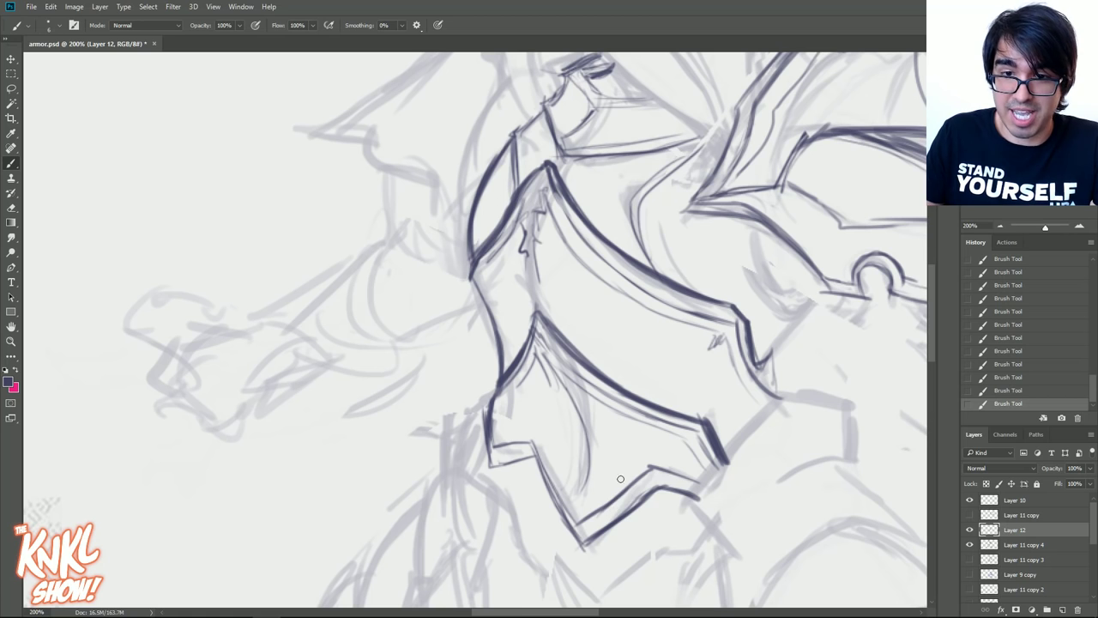
- Refine the abdomen plate's pointed lower edge with additional strokes
mouse_move(659, 490)
left_mouse_down()
mouse_move(585, 544)
mouse_move(540, 457)
left_mouse_up()
mouse_move(556, 506)
left_mouse_down()
mouse_move(536, 449)
mouse_move(487, 469)
left_mouse_up()
left_click(998, 226)
left_click(998, 226)
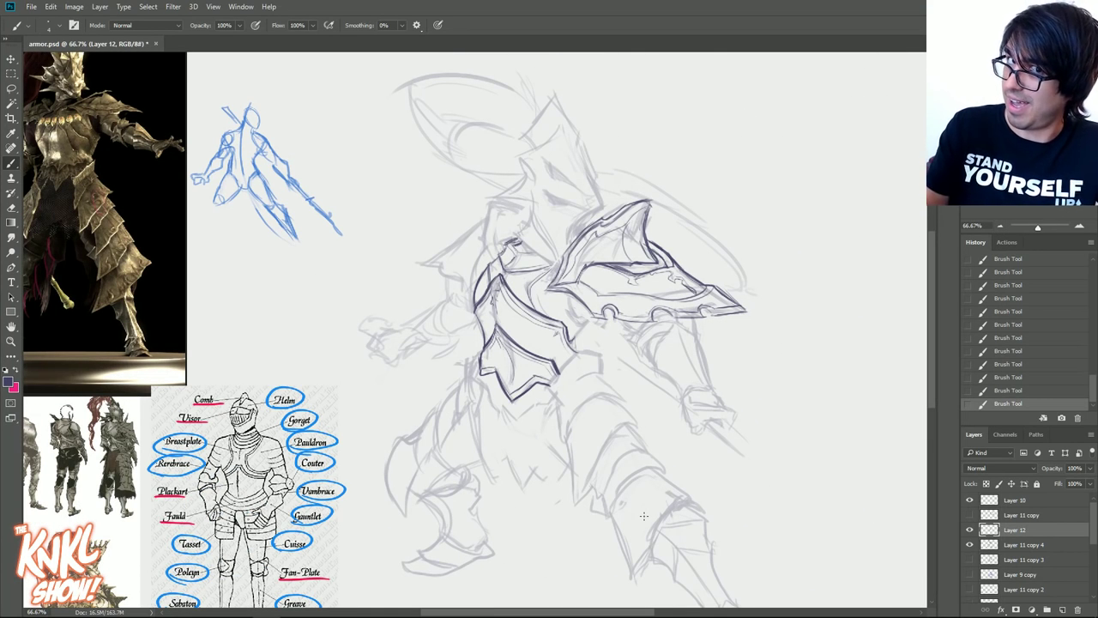
left_click_drag(549, 326, 580, 336)
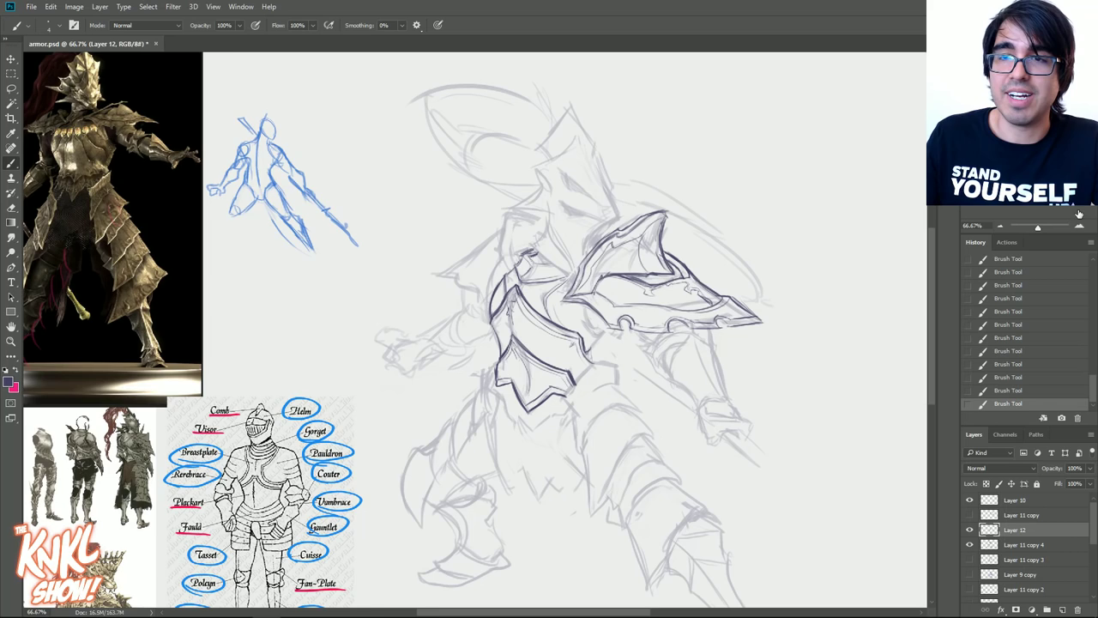
- Thicken the shoulder plate's outer contour, from its inner corner along the raised fin to the tip
left_click(1079, 226)
left_click(1079, 227)
left_click_drag(704, 324, 523, 441)
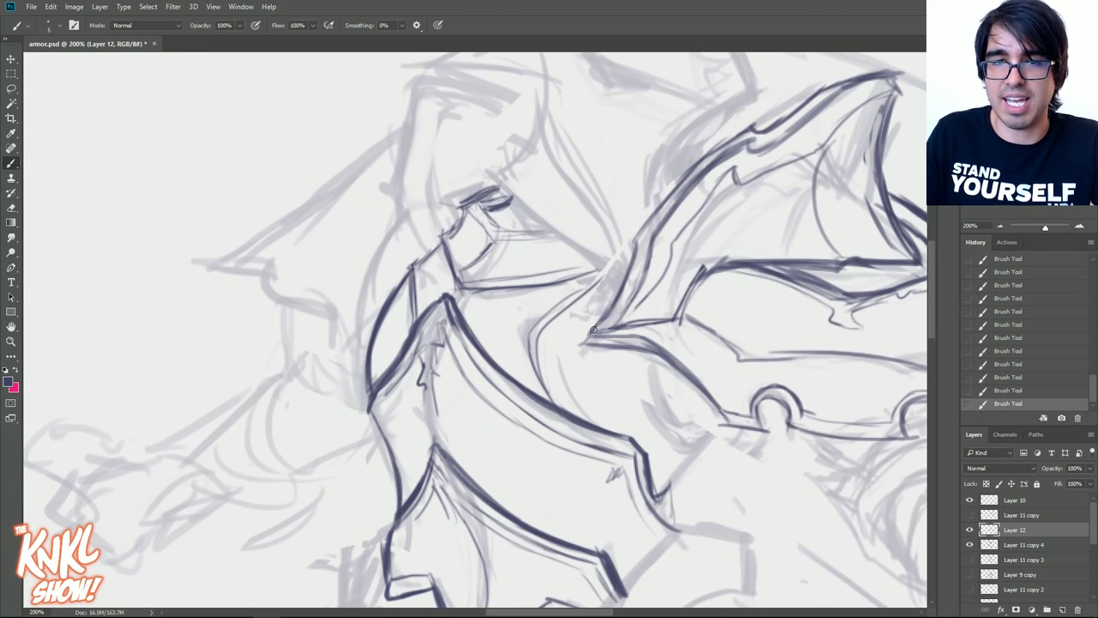
mouse_move(593, 329)
left_mouse_down()
mouse_move(632, 242)
mouse_move(622, 277)
mouse_move(659, 232)
mouse_move(634, 242)
mouse_move(668, 187)
mouse_move(657, 207)
mouse_move(726, 148)
left_mouse_up()
mouse_move(779, 122)
left_mouse_down()
mouse_move(845, 110)
mouse_move(759, 144)
left_mouse_up()
left_click_drag(794, 249, 811, 110)
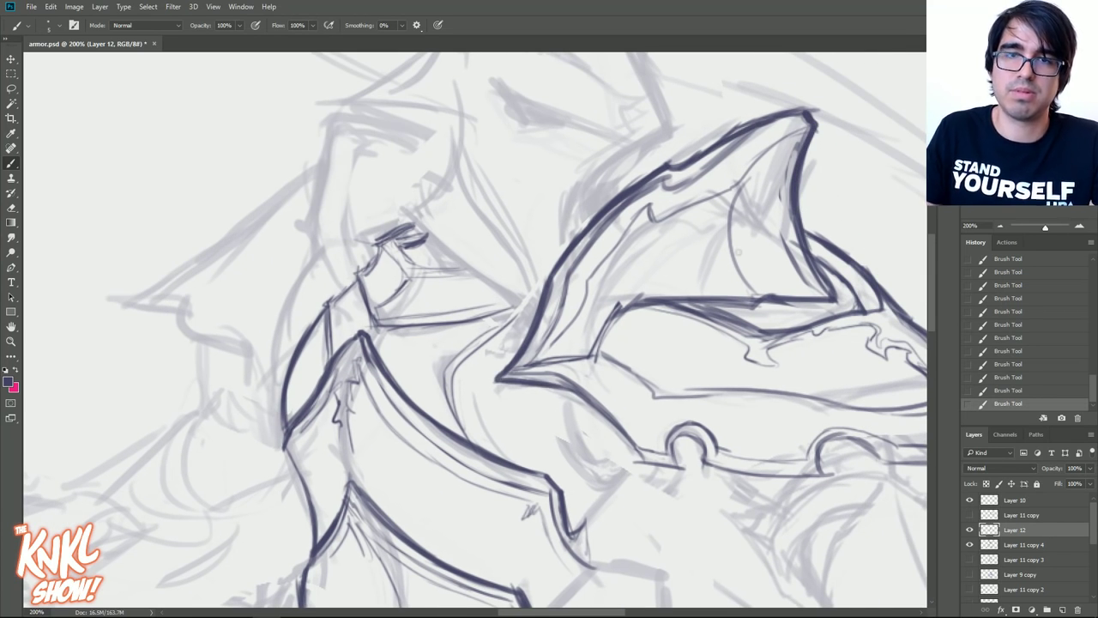
left_click_drag(738, 251, 609, 204)
mouse_move(484, 366)
left_mouse_down()
mouse_move(523, 411)
mouse_move(551, 419)
mouse_move(545, 402)
mouse_move(609, 420)
mouse_move(575, 419)
mouse_move(701, 428)
mouse_move(712, 392)
mouse_move(843, 411)
mouse_move(884, 405)
mouse_move(824, 420)
mouse_move(915, 405)
mouse_move(831, 354)
mouse_move(853, 358)
mouse_move(839, 393)
mouse_move(841, 341)
mouse_move(844, 366)
mouse_move(863, 375)
mouse_move(831, 326)
left_mouse_up()
left_click_drag(892, 378, 829, 329)
- Redraw the collar above the breastplate as a pointed flap with bold strokes
key("ctrl+minus")
left_click_drag(600, 331, 817, 380)
left_click(1001, 226)
mouse_move(551, 384)
left_mouse_down()
mouse_move(616, 314)
mouse_move(750, 230)
mouse_move(690, 243)
mouse_move(644, 281)
left_mouse_up()
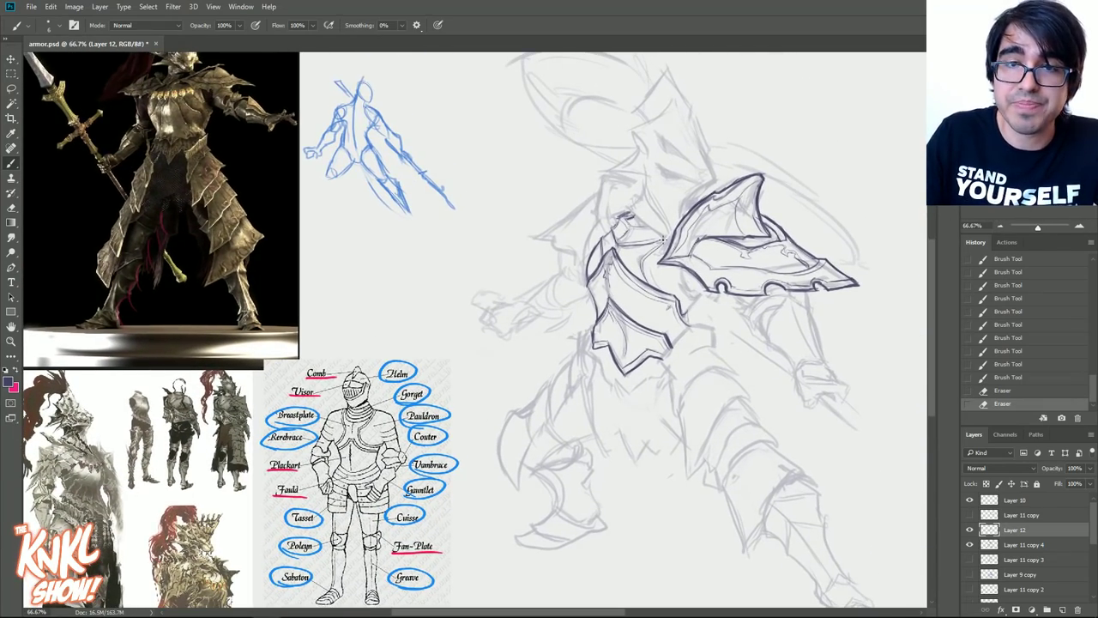
mouse_move(633, 216)
left_mouse_down()
mouse_move(664, 241)
mouse_move(644, 231)
left_mouse_up()
left_click_drag(631, 226, 641, 235)
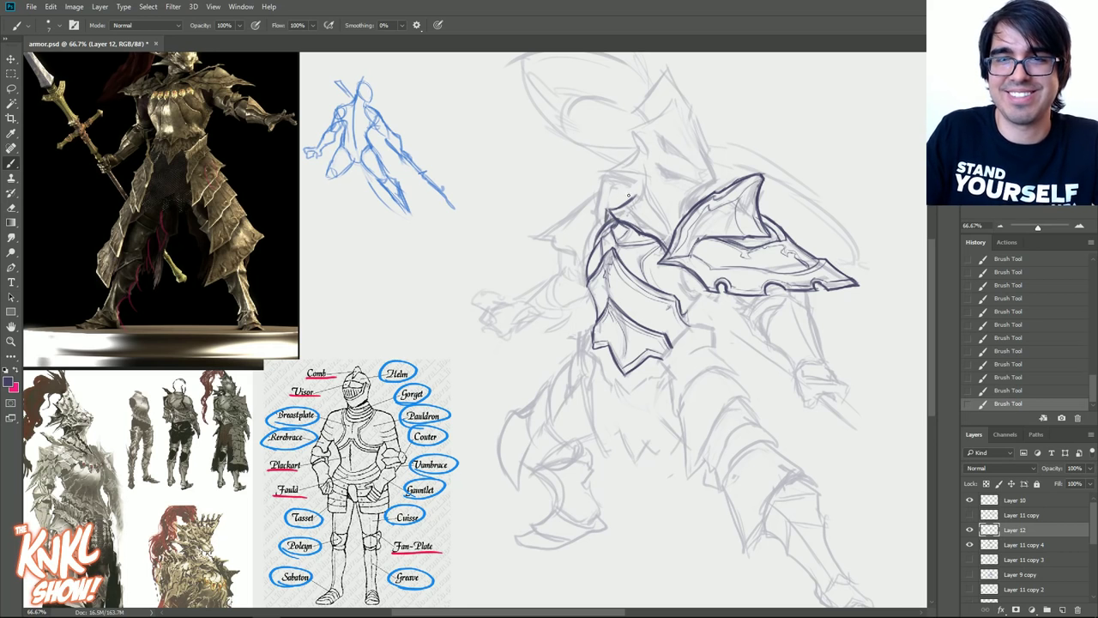
- Draw the collar's long edge up to the helmet and the helmet's curved rear edge, with a small arrow mark beside their junction
mouse_move(666, 232)
left_mouse_down()
mouse_move(696, 223)
mouse_move(681, 221)
left_mouse_up()
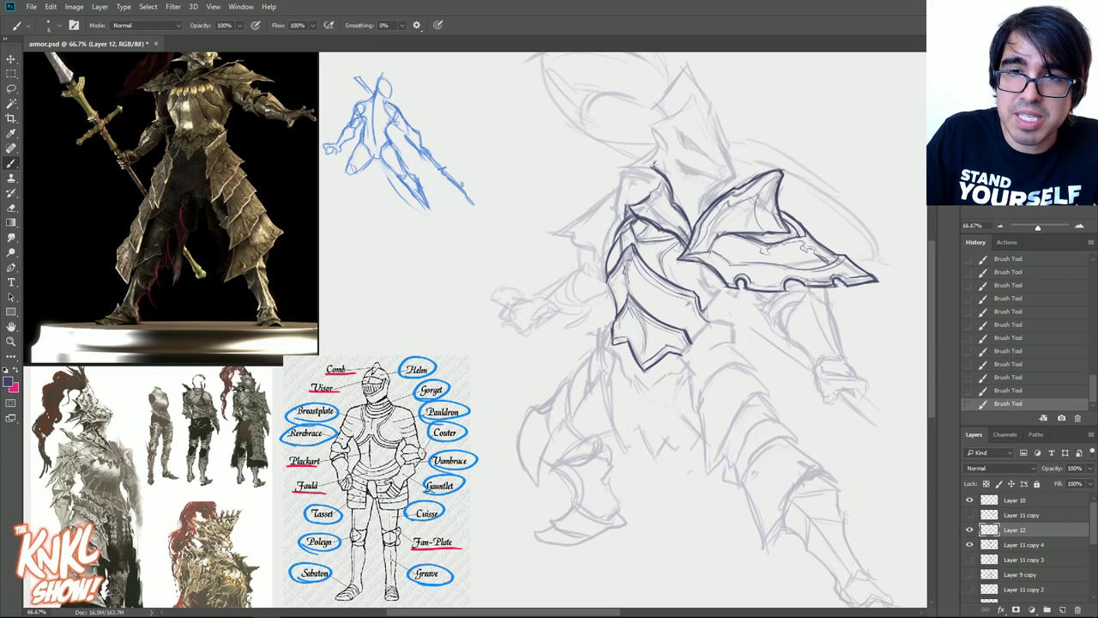
left_click_drag(656, 163, 668, 153)
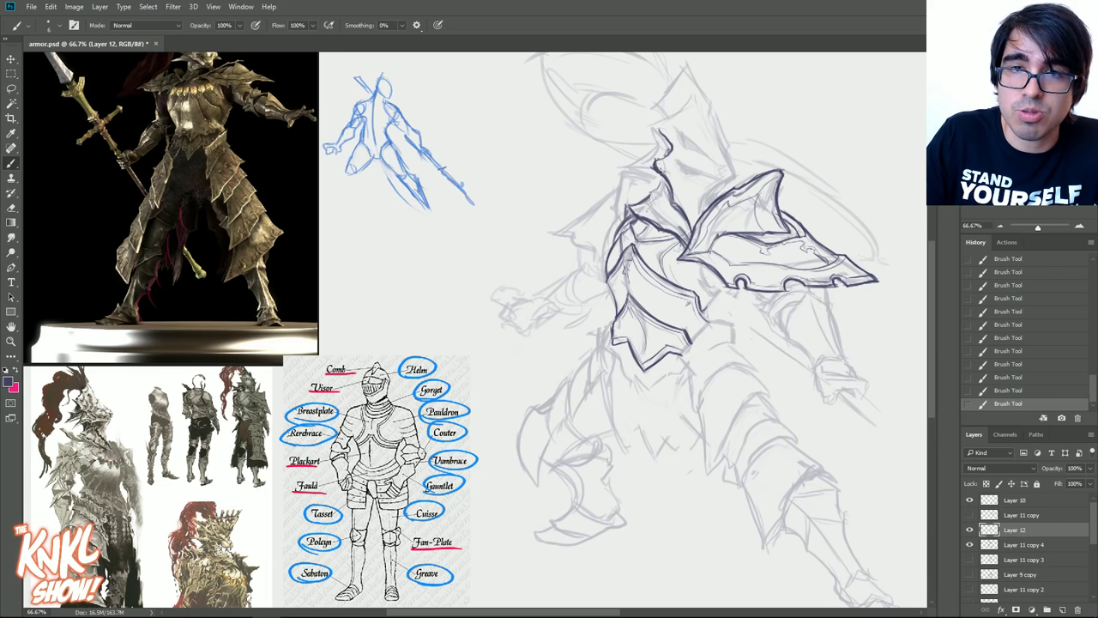
double_click(1079, 227)
left_click_drag(694, 332, 468, 600)
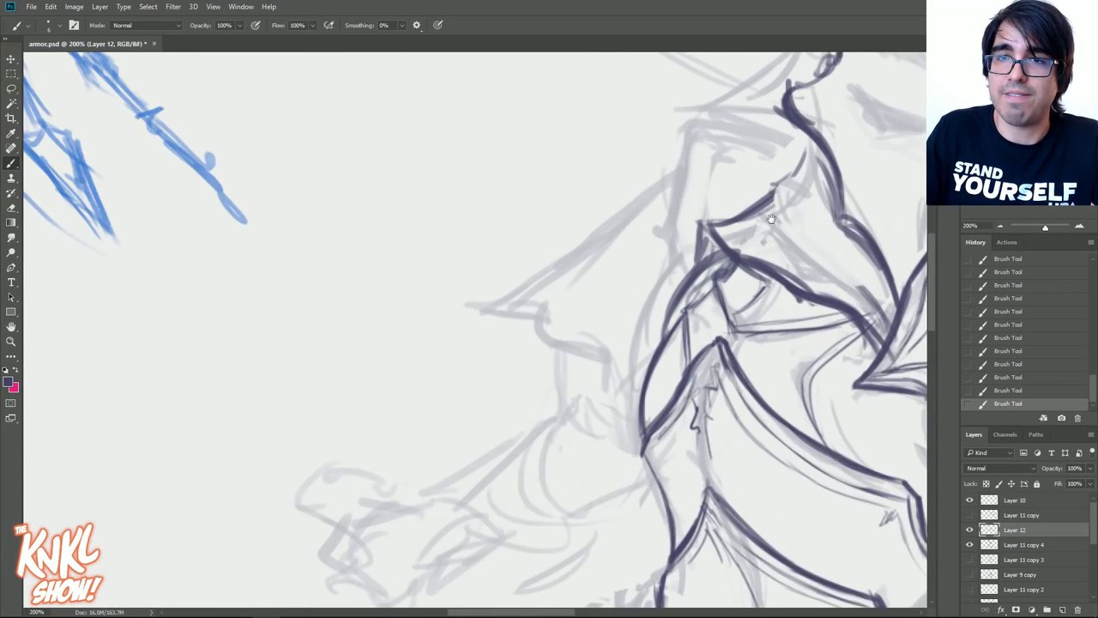
left_click_drag(771, 219, 586, 322)
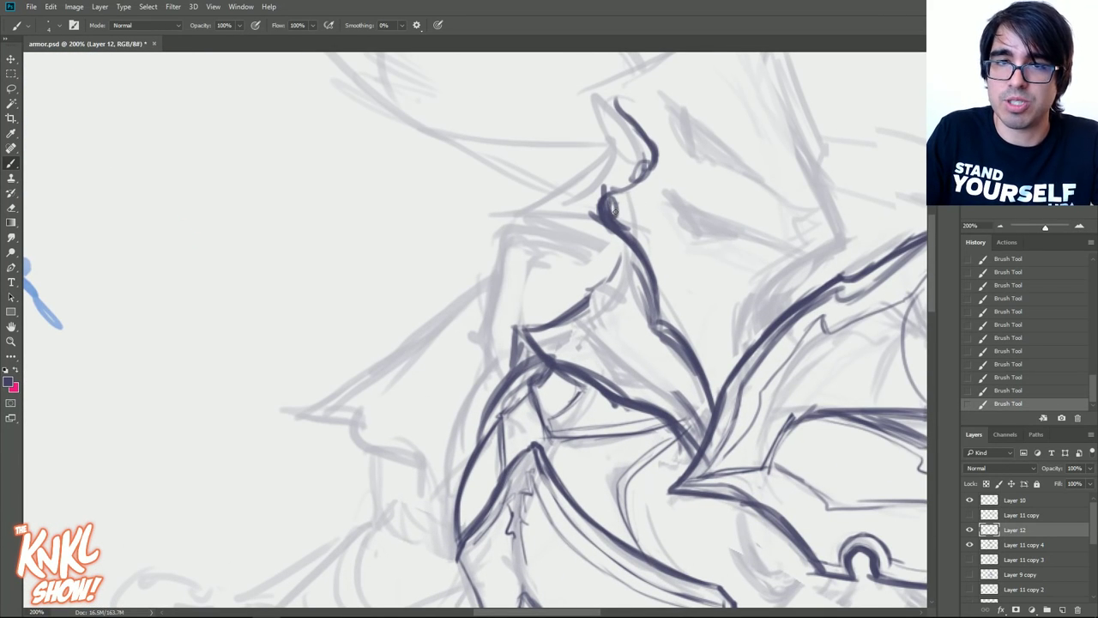
left_click_drag(610, 196, 613, 221)
left_click_drag(567, 163, 588, 182)
left_click_drag(587, 167, 572, 179)
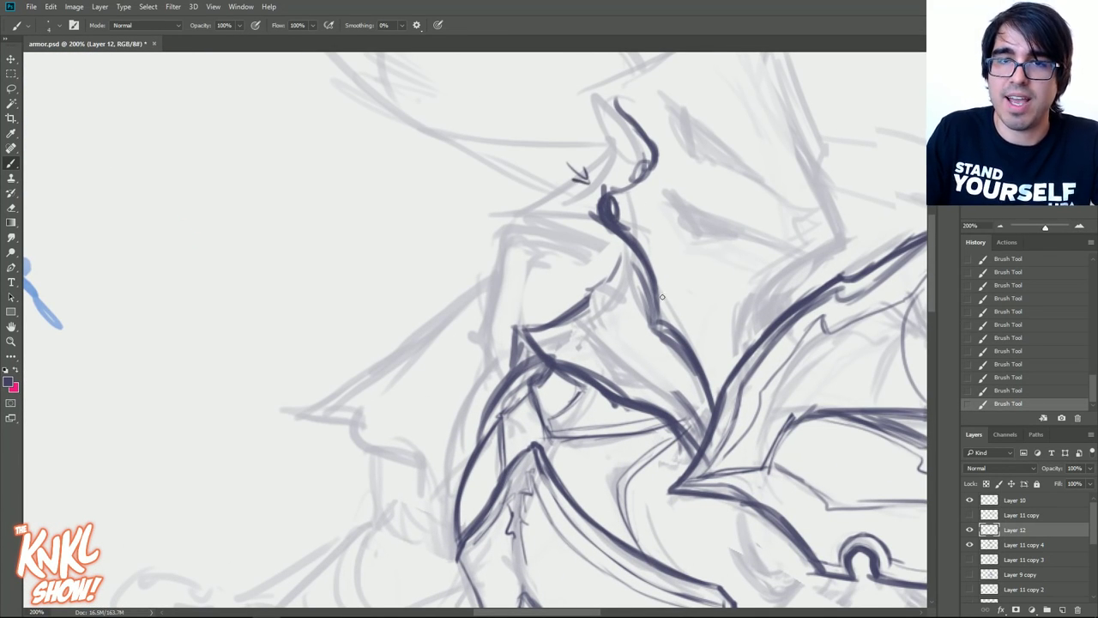
- Thicken the collar's long curved edge and clean up the small loop where it meets the helmet
mouse_move(631, 249)
left_mouse_down()
mouse_move(659, 343)
mouse_move(649, 308)
mouse_move(695, 369)
left_mouse_up()
left_click_drag(656, 321, 679, 339)
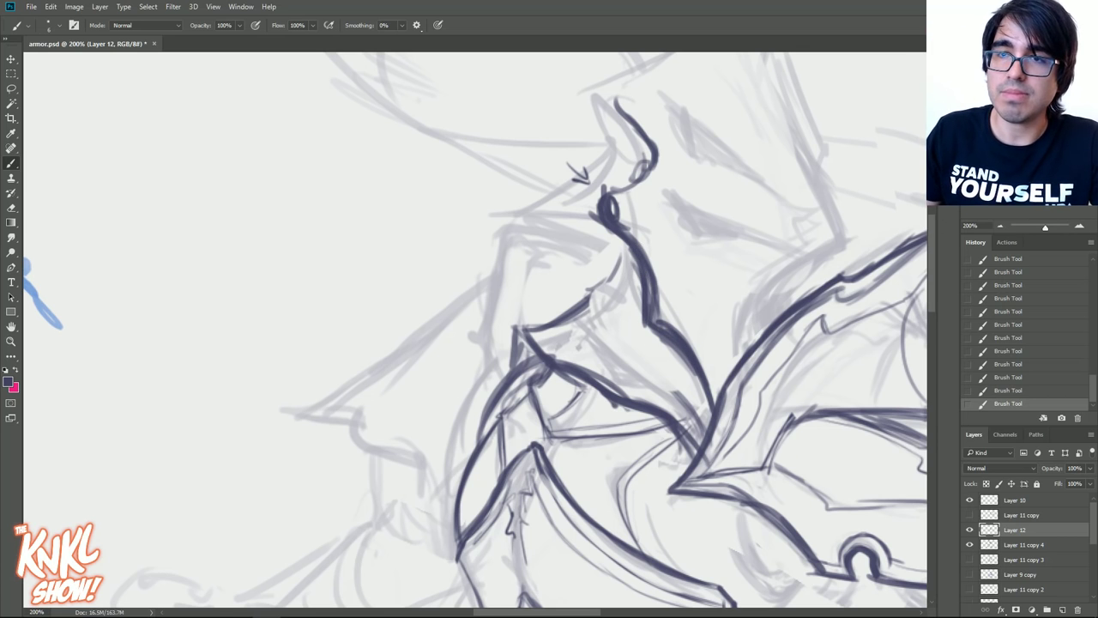
left_click(999, 225)
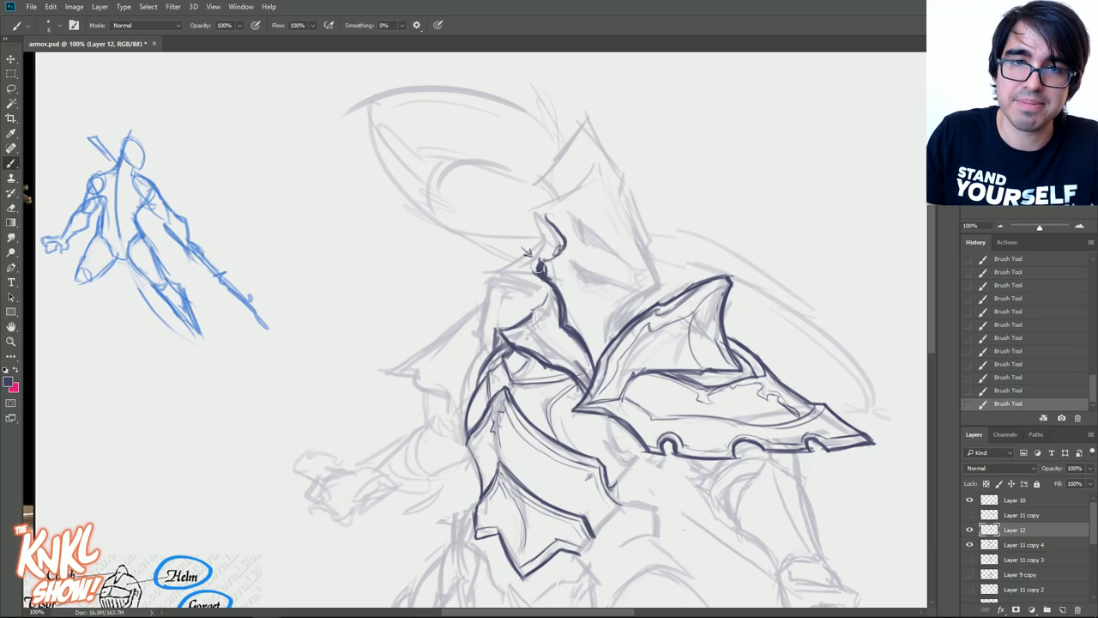
mouse_move(539, 263)
left_mouse_down()
mouse_move(553, 325)
mouse_move(535, 261)
left_mouse_up()
mouse_move(534, 259)
left_mouse_down()
mouse_move(532, 273)
mouse_move(549, 278)
left_mouse_up()
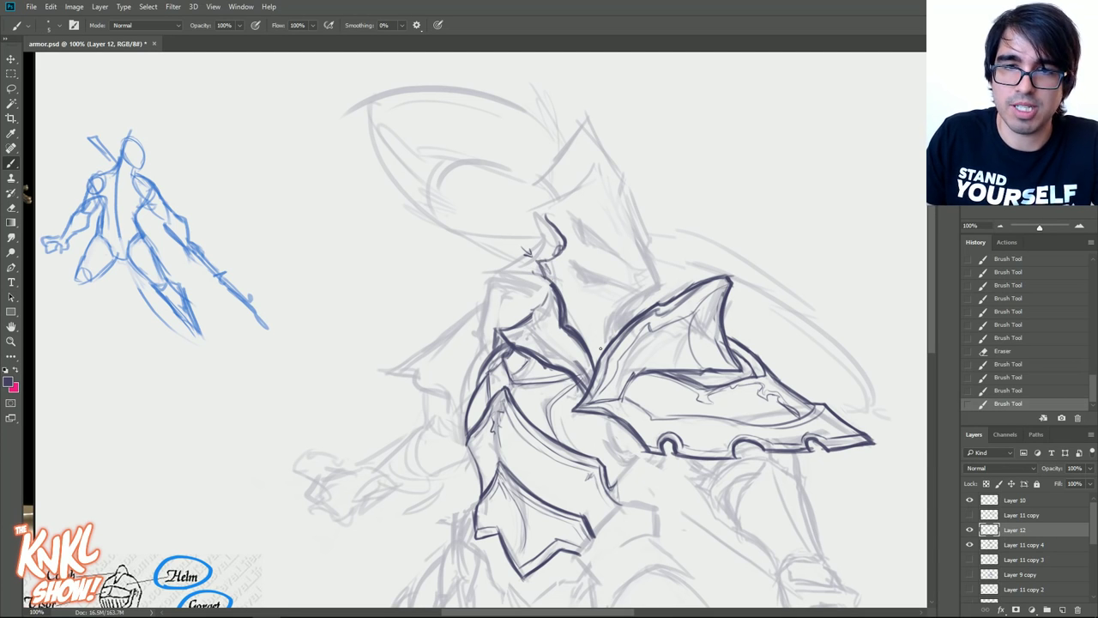
left_click_drag(567, 328, 594, 363)
left_click_drag(571, 329, 590, 352)
- With a finer brush, draw the curve joining the collar flap to the neck edge and revert the stray extra strokes
key("bracketleft")
key("bracketleft")
mouse_move(563, 314)
left_mouse_down()
mouse_move(572, 324)
mouse_move(563, 307)
mouse_move(562, 328)
left_mouse_up()
key("bracketright")
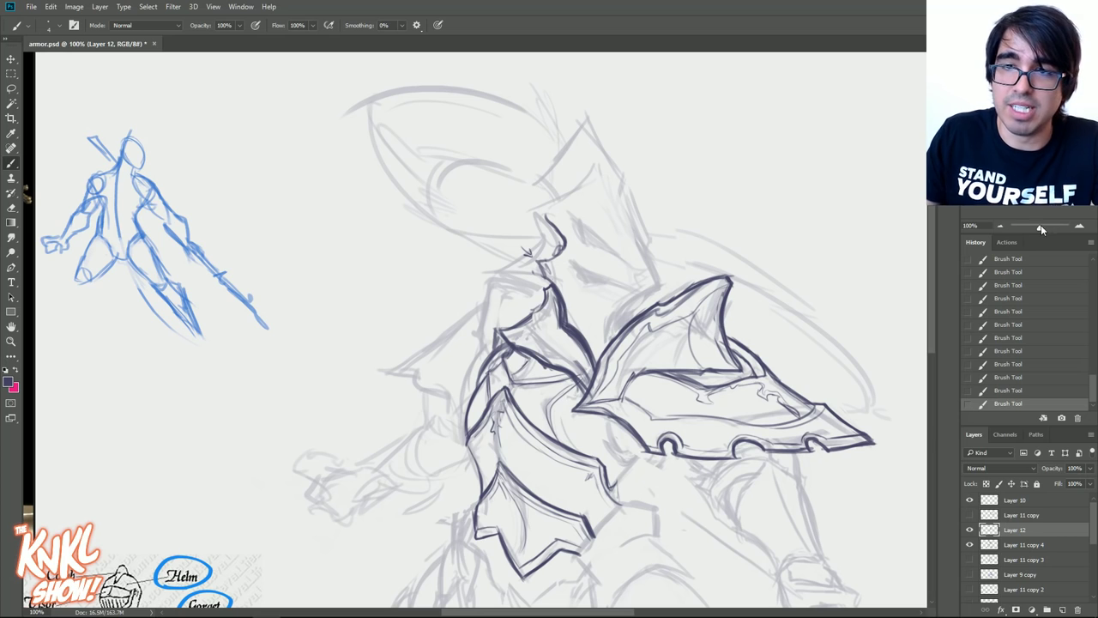
key("ctrl+plus")
key("ctrl+plus")
left_click_drag(645, 177, 669, 195)
left_click_drag(657, 185, 652, 203)
left_click(1029, 378)
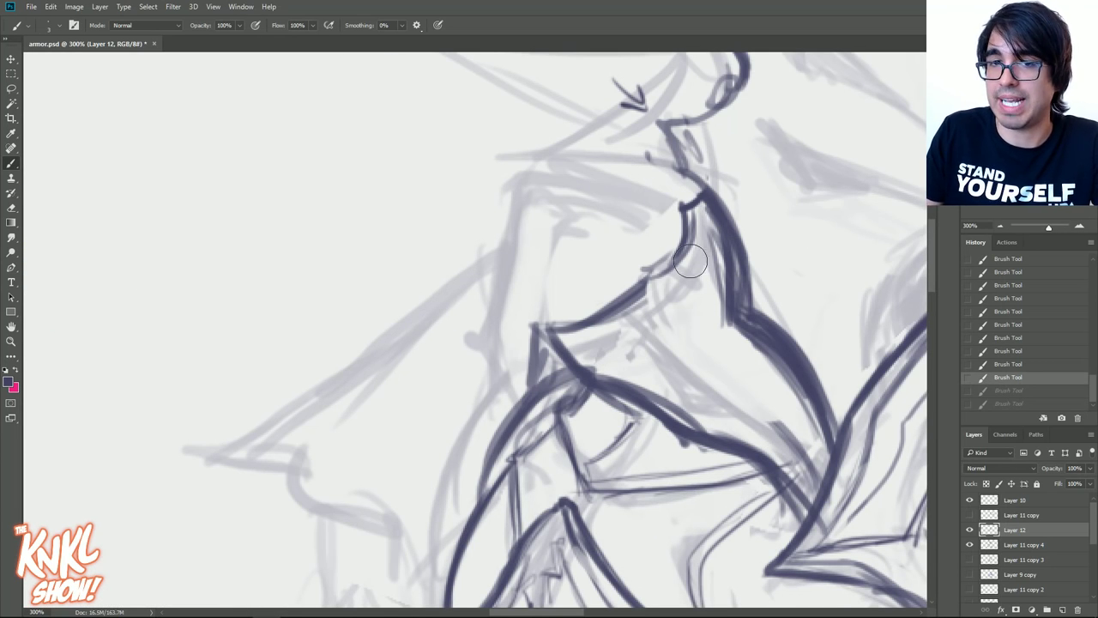
- Draw a thin inner rim line alongside the collar's long edge and clean up its overlap
left_click_drag(693, 216, 710, 287)
key("bracketright")
left_click_drag(697, 212, 715, 314)
left_click(1000, 225)
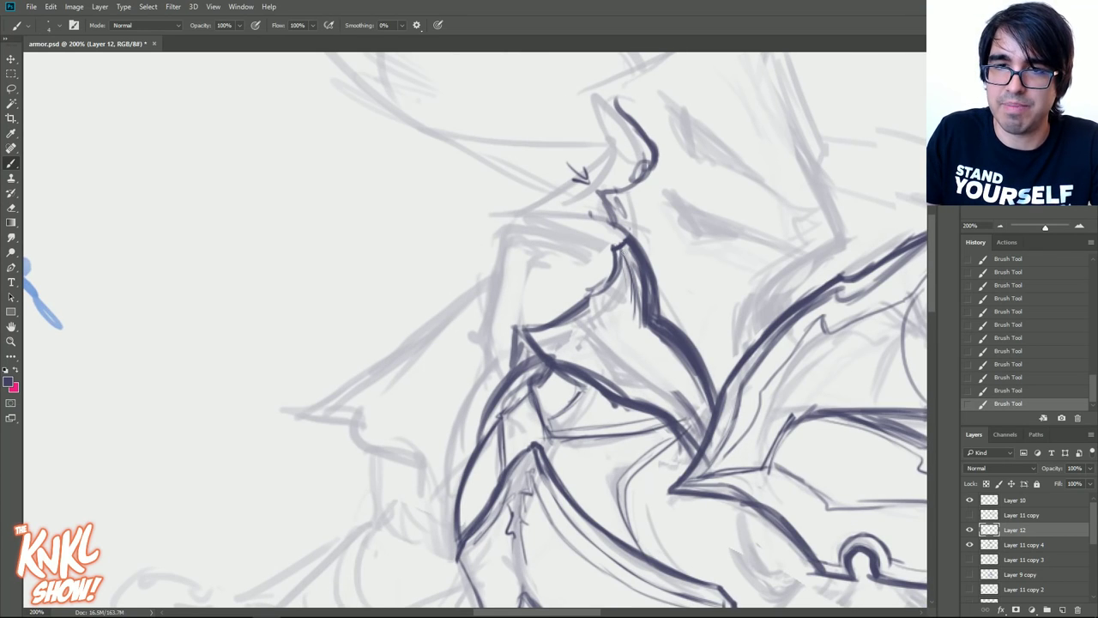
mouse_move(679, 343)
left_mouse_down()
mouse_move(709, 401)
mouse_move(689, 361)
mouse_move(643, 315)
mouse_move(637, 279)
mouse_move(637, 328)
mouse_move(698, 382)
left_mouse_up()
left_click_drag(637, 290, 639, 326)
left_click_drag(638, 328, 622, 255)
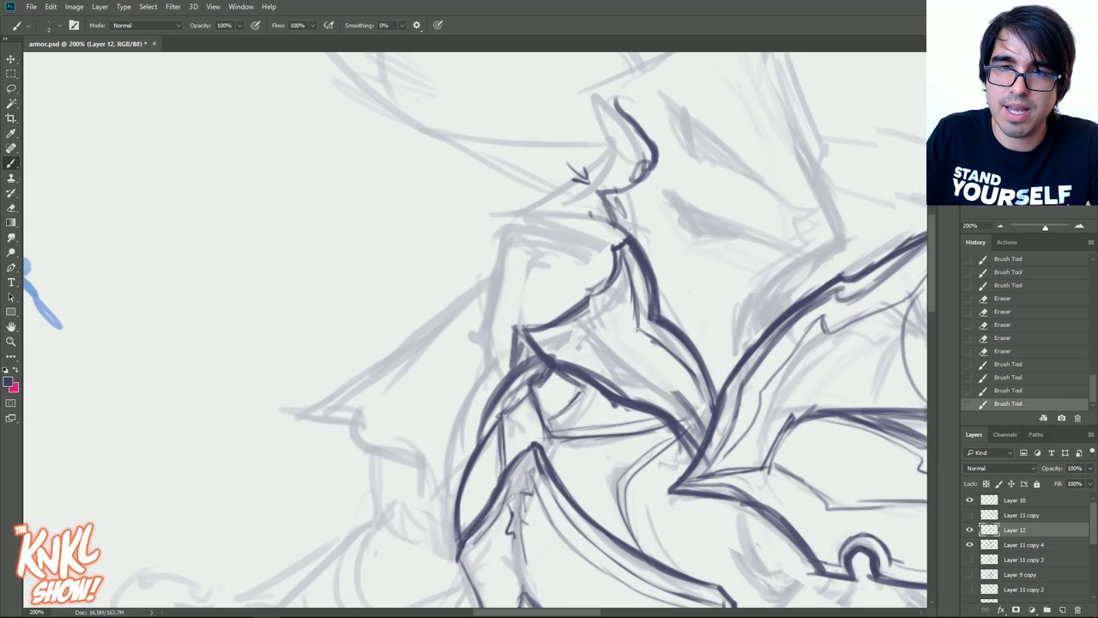
- Add a curved fold line and thin rim inside the collar flap, and strengthen its lower edge with a larger brush
left_click_drag(639, 326, 621, 378)
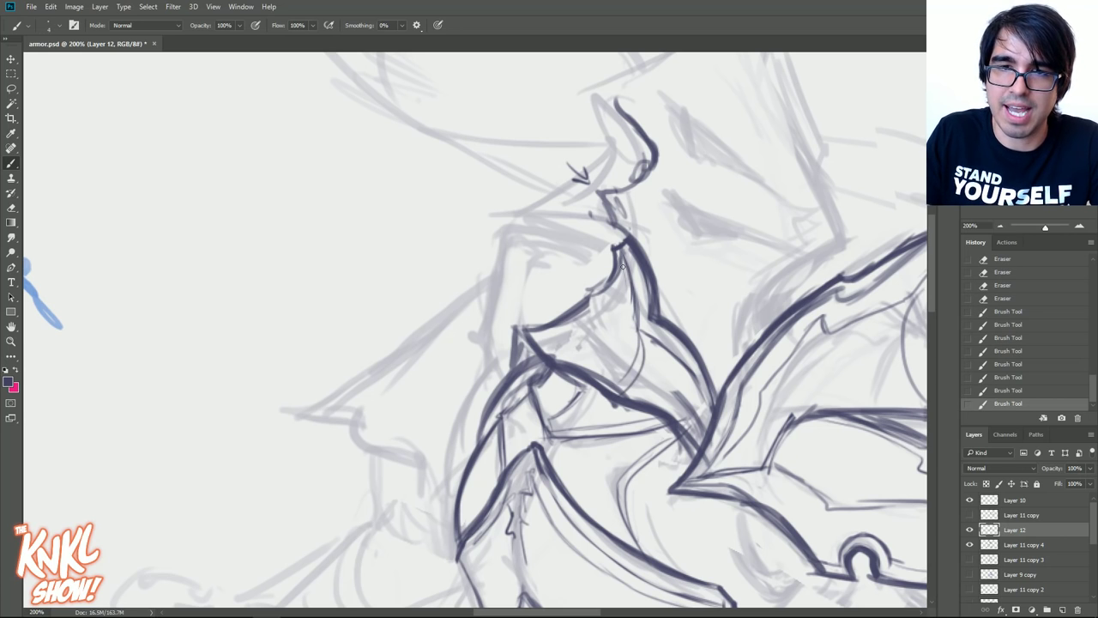
left_click_drag(616, 252, 553, 347)
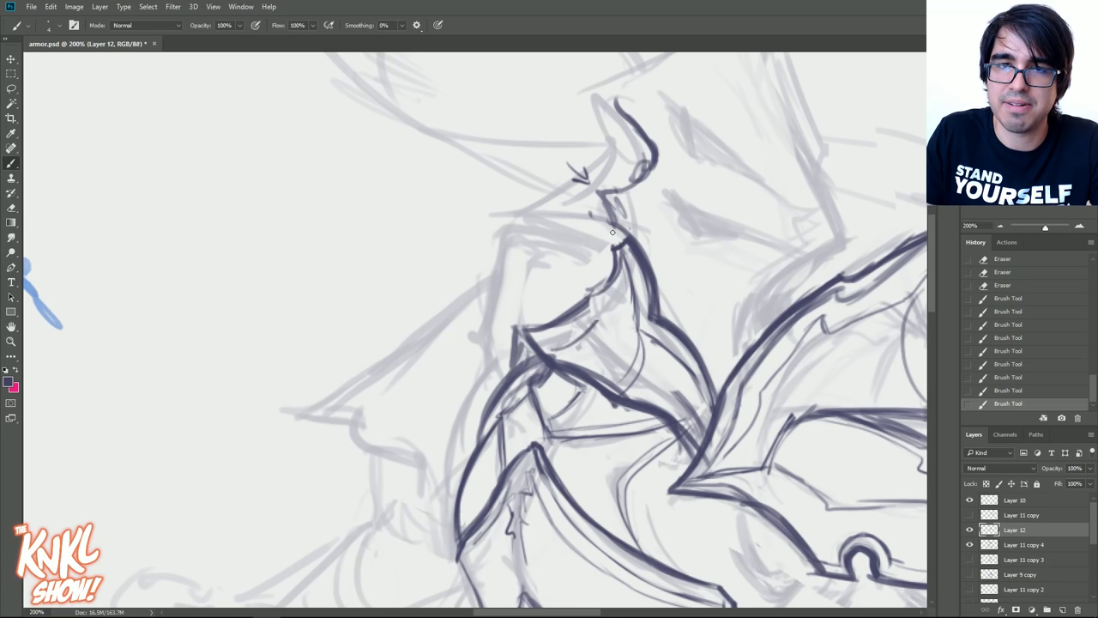
left_click_drag(568, 320, 603, 285)
key("bracketright")
key("bracketright")
left_click_drag(664, 408, 535, 338)
left_click_drag(715, 327, 624, 389)
- Draw the dark curved neck edge behind the shoulder plate's fin and consult the armor references
left_click(1002, 226)
left_click_drag(598, 349, 1000, 144)
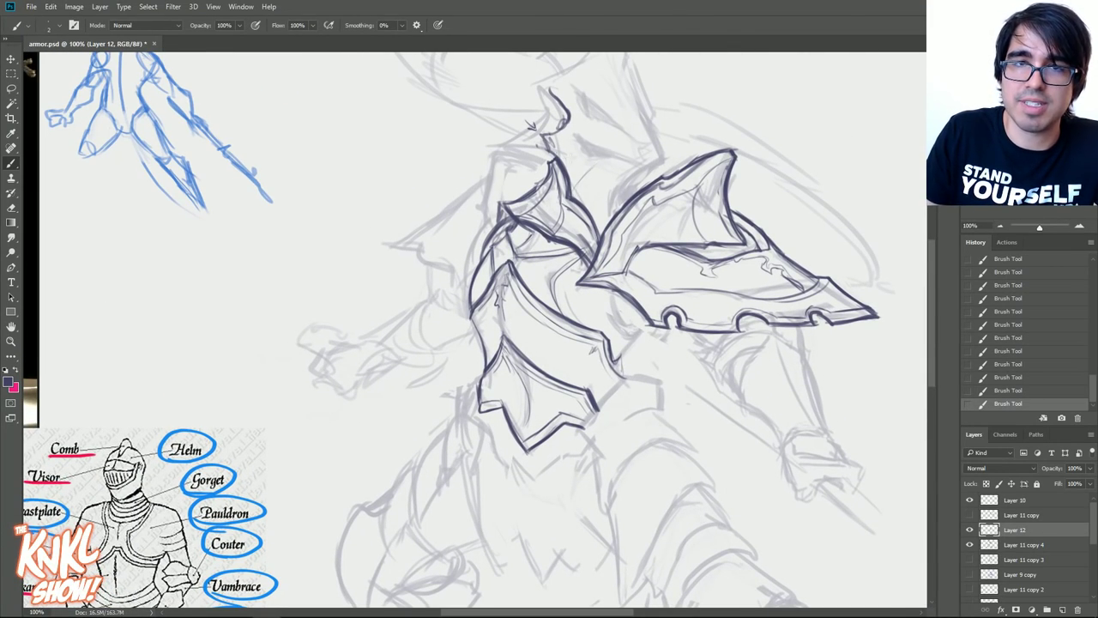
mouse_move(628, 175)
left_mouse_down()
mouse_move(656, 164)
mouse_move(623, 176)
mouse_move(612, 224)
mouse_move(624, 184)
mouse_move(659, 163)
left_mouse_up()
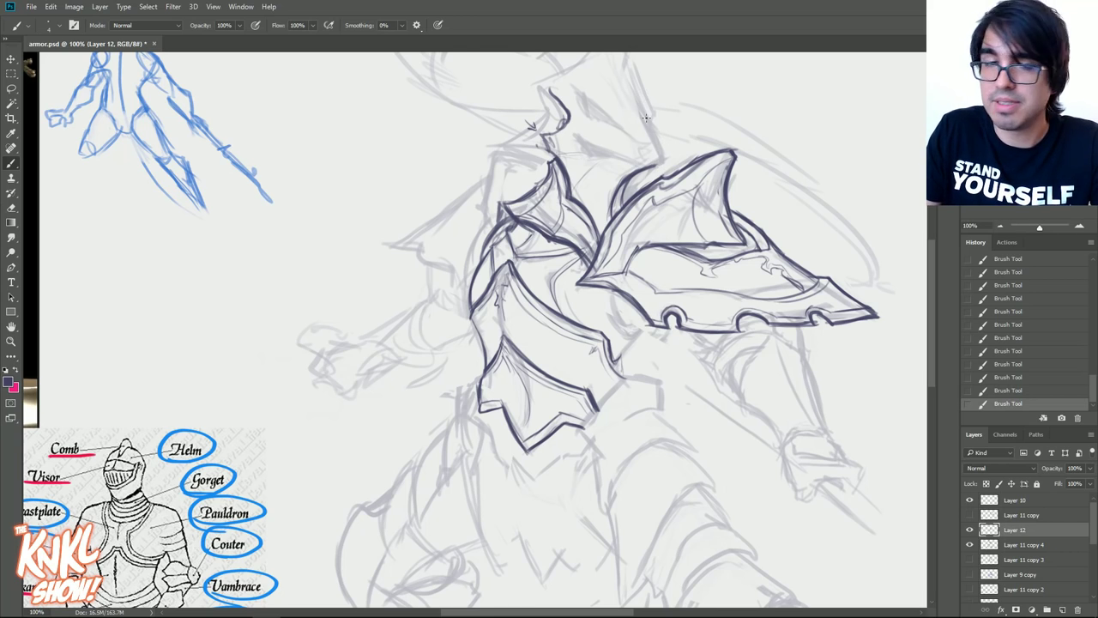
mouse_move(682, 161)
left_mouse_down()
mouse_move(858, 162)
mouse_move(920, 217)
mouse_move(911, 301)
mouse_move(756, 238)
left_mouse_up()
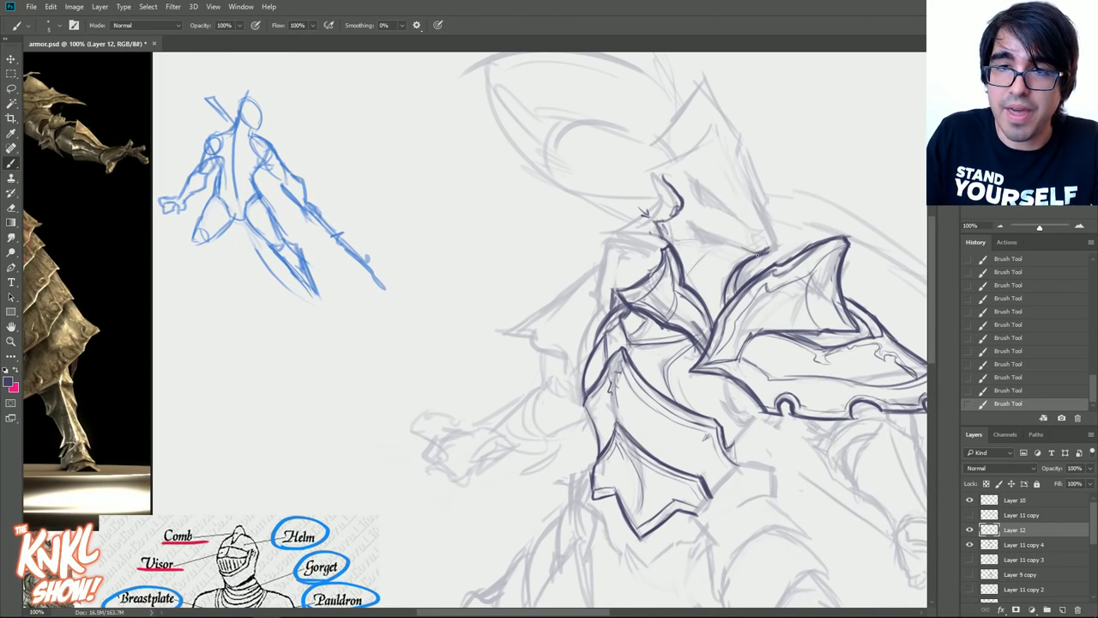
left_click_drag(645, 213, 976, 13)
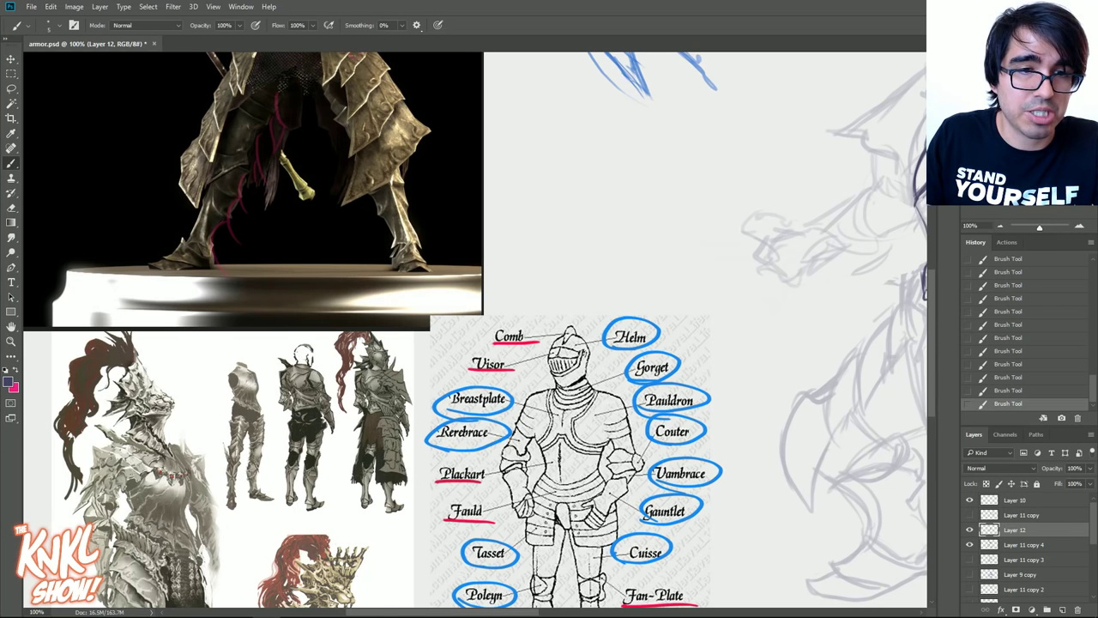
mouse_move(974, 14)
left_mouse_down()
mouse_move(682, 101)
mouse_move(668, 140)
left_mouse_up()
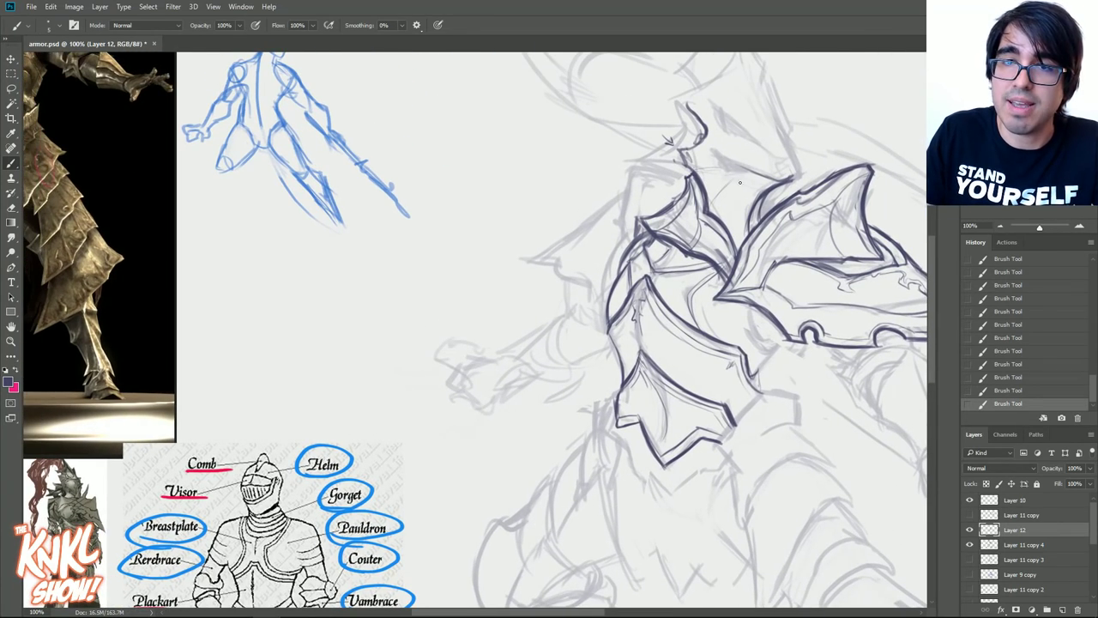
mouse_move(755, 172)
left_mouse_down()
mouse_move(716, 155)
mouse_move(764, 183)
mouse_move(719, 183)
mouse_move(711, 155)
left_mouse_up()
mouse_move(566, 291)
left_mouse_down()
mouse_move(724, 219)
mouse_move(873, 188)
mouse_move(518, 268)
left_mouse_up()
- Clean up the neck junction, draw the helmet's lower jaw line and lower eye slit, and undo the unwanted strokes
key("e")
mouse_move(663, 122)
left_mouse_down()
mouse_move(671, 181)
mouse_move(668, 157)
left_mouse_up()
mouse_move(644, 147)
left_mouse_down()
mouse_move(676, 160)
mouse_move(648, 156)
left_mouse_up()
mouse_move(652, 149)
left_mouse_down()
mouse_move(676, 159)
mouse_move(670, 181)
mouse_move(716, 162)
mouse_move(680, 202)
left_mouse_up()
key("ctrl+z")
key("ctrl+z")
left_click_drag(719, 161, 677, 198)
key("ctrl+z")
key("ctrl+z")
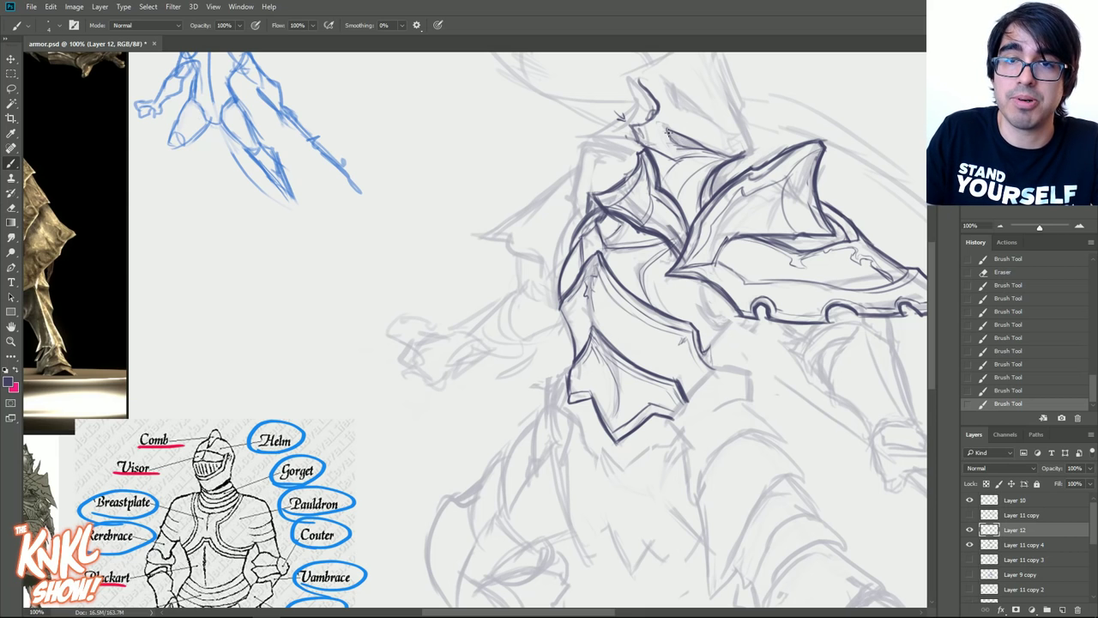
- Draw the helmet's upper eye slit and the angular brow line above it
mouse_move(686, 149)
left_mouse_down()
mouse_move(877, 158)
mouse_move(912, 116)
mouse_move(1016, 68)
mouse_move(639, 193)
mouse_move(659, 189)
mouse_move(688, 206)
mouse_move(655, 184)
mouse_move(708, 198)
mouse_move(712, 187)
mouse_move(718, 202)
mouse_move(700, 195)
mouse_move(846, 239)
mouse_move(841, 261)
mouse_move(834, 237)
mouse_move(812, 245)
left_mouse_up()
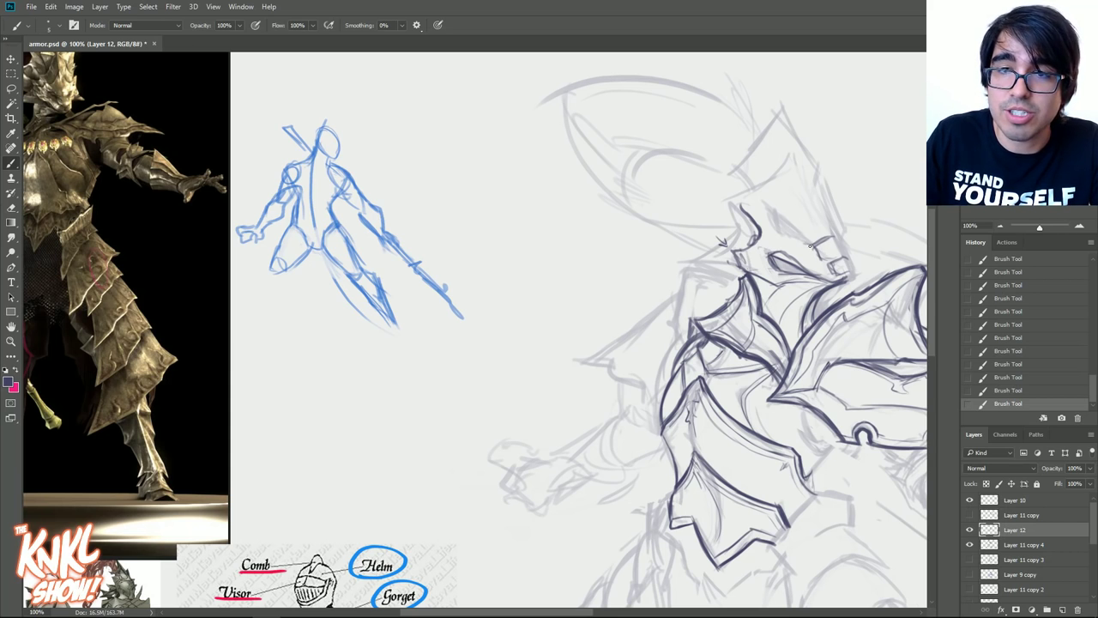
mouse_move(795, 227)
left_mouse_down()
mouse_move(815, 249)
mouse_move(791, 242)
mouse_move(762, 203)
mouse_move(788, 202)
mouse_move(763, 195)
left_mouse_up()
mouse_move(806, 161)
left_mouse_down()
mouse_move(796, 182)
mouse_move(802, 170)
left_mouse_up()
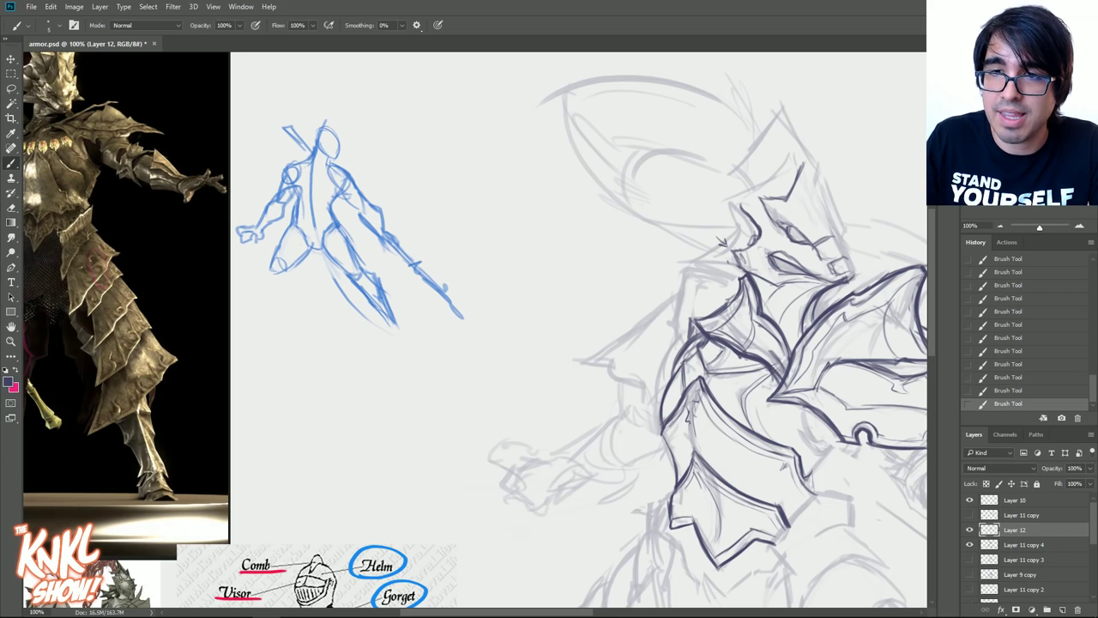
- Draw the helmet's snout tip and the jagged forehead outline up to the brow peak, undoing the last extra strokes
left_click_drag(854, 268, 842, 242)
mouse_move(843, 242)
left_mouse_down()
mouse_move(831, 236)
mouse_move(843, 241)
left_mouse_up()
left_click_drag(842, 233, 846, 241)
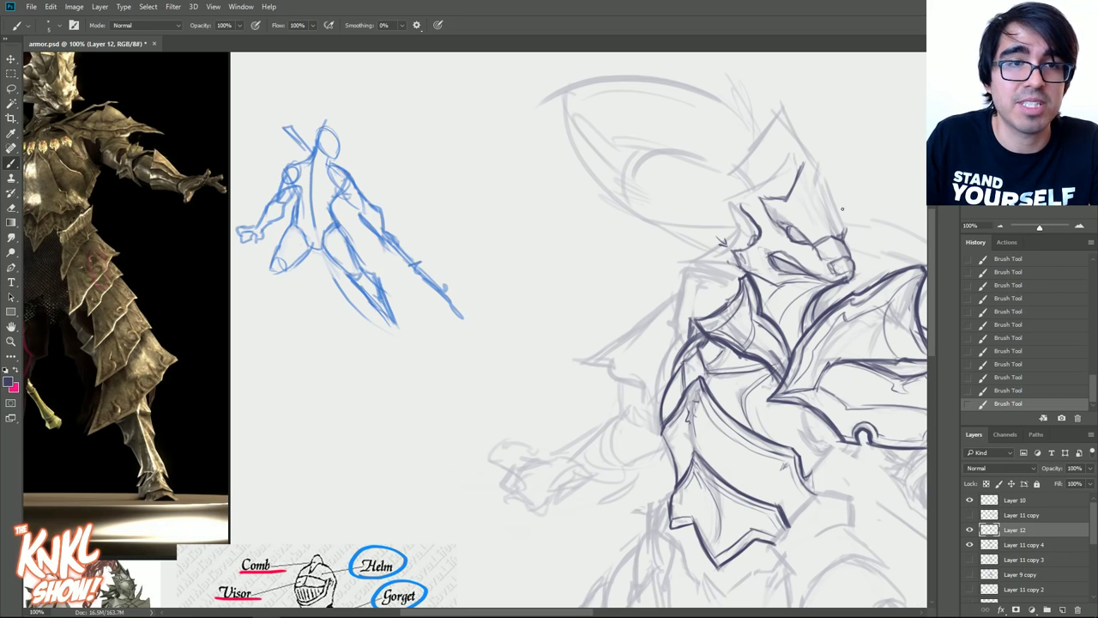
left_click_drag(845, 230, 808, 155)
mouse_move(840, 236)
left_mouse_down()
mouse_move(805, 156)
mouse_move(814, 244)
mouse_move(771, 221)
left_mouse_up()
mouse_move(777, 218)
left_mouse_down()
mouse_move(766, 224)
mouse_move(791, 202)
left_mouse_up()
mouse_move(798, 165)
left_mouse_down()
mouse_move(774, 201)
mouse_move(825, 138)
mouse_move(783, 155)
mouse_move(796, 243)
mouse_move(772, 225)
left_mouse_up()
key("ctrl+z")
key("ctrl+z")
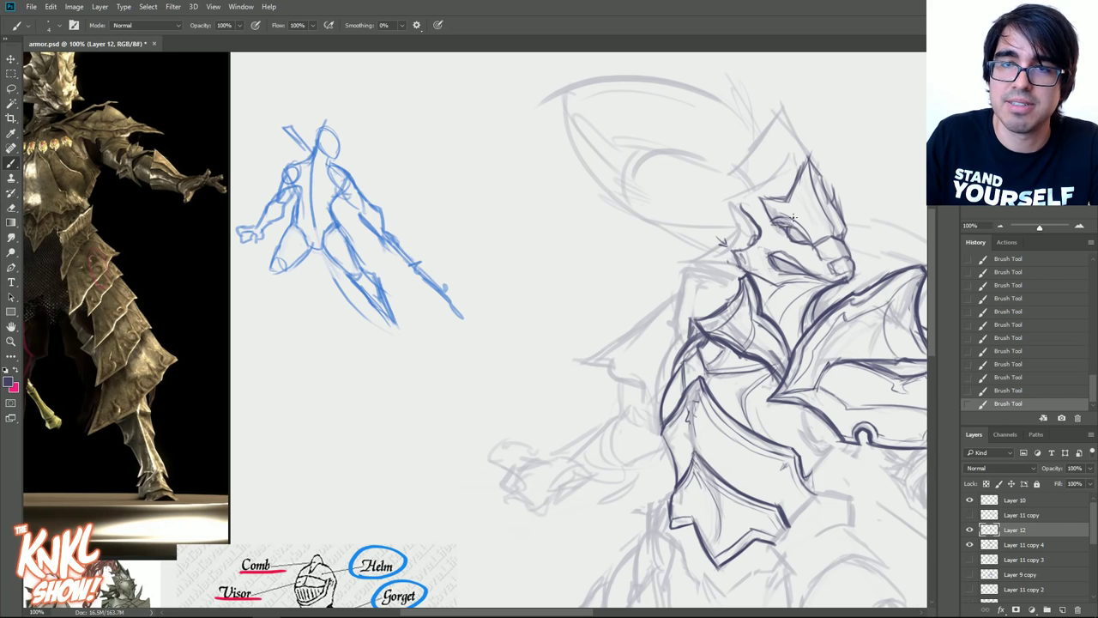
- Draw the helmet's pointed crown outline from the rear edge over the peak to the forehead
left_click_drag(738, 164, 774, 178)
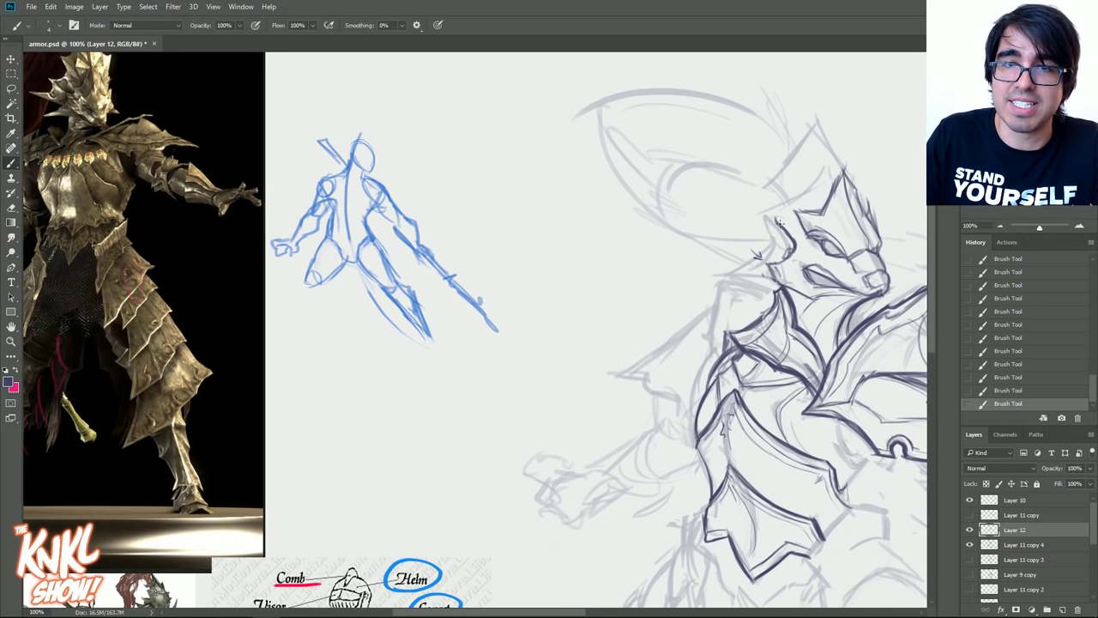
mouse_move(785, 230)
left_mouse_down()
mouse_move(768, 214)
mouse_move(799, 187)
left_mouse_up()
mouse_move(833, 223)
left_mouse_down()
mouse_move(821, 253)
mouse_move(822, 174)
left_mouse_up()
mouse_move(844, 214)
left_mouse_down()
mouse_move(827, 171)
mouse_move(806, 195)
left_mouse_up()
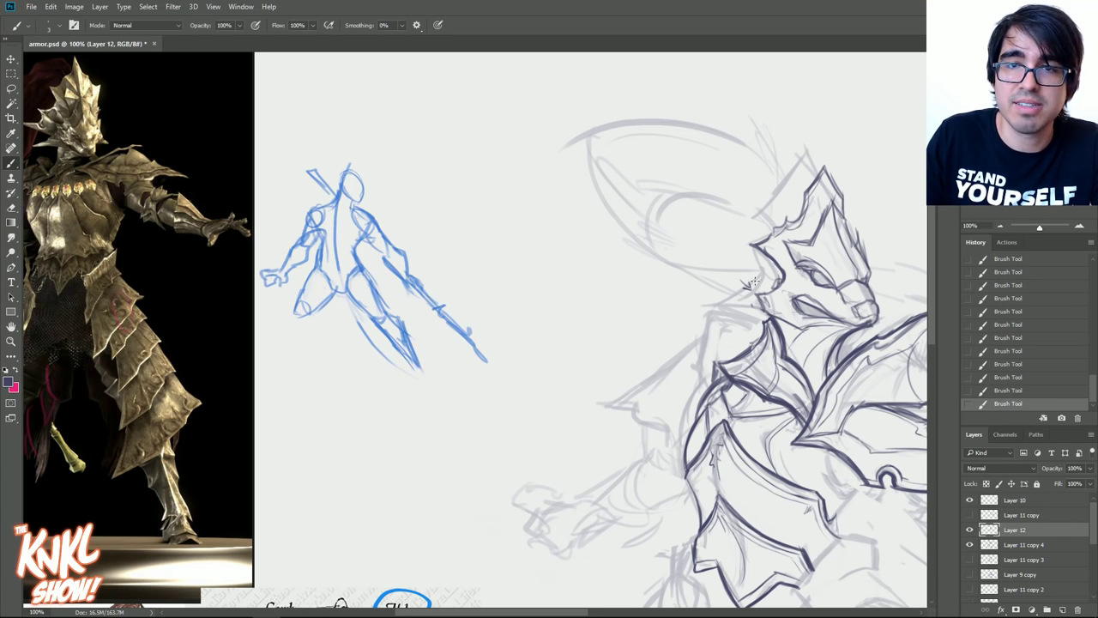
- Draw sharp horn-like spikes along the back and top of the helmet
mouse_move(768, 288)
left_mouse_down()
mouse_move(712, 255)
mouse_move(742, 258)
mouse_move(729, 228)
mouse_move(748, 228)
left_mouse_up()
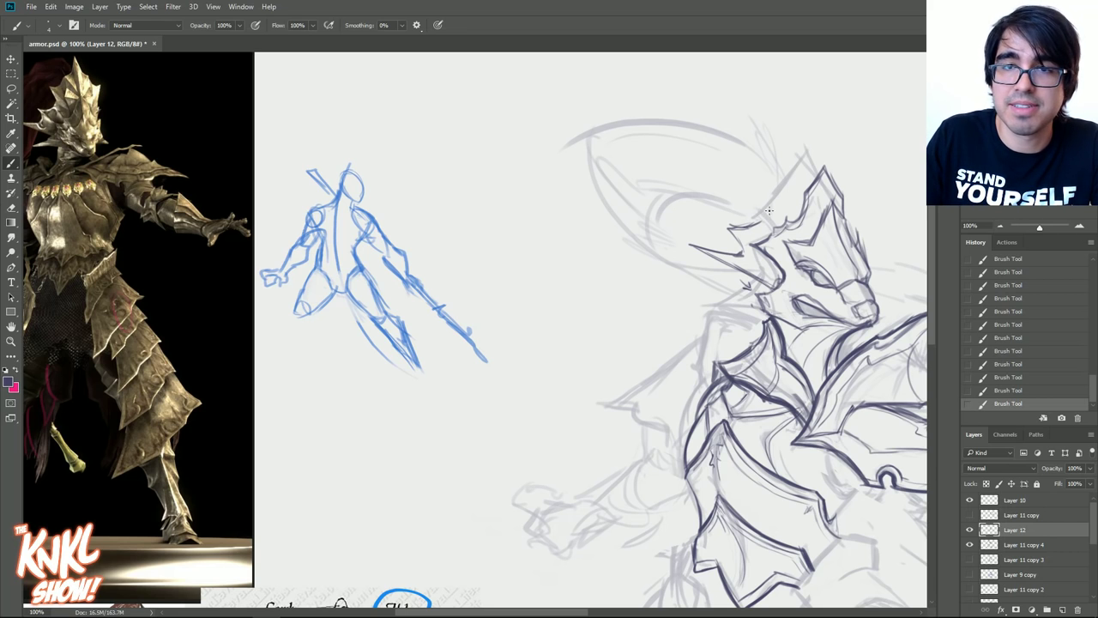
mouse_move(763, 218)
left_mouse_down()
mouse_move(754, 186)
mouse_move(768, 190)
mouse_move(789, 172)
mouse_move(800, 120)
mouse_move(820, 171)
left_mouse_up()
left_click_drag(806, 120, 801, 98)
left_click_drag(801, 99, 795, 159)
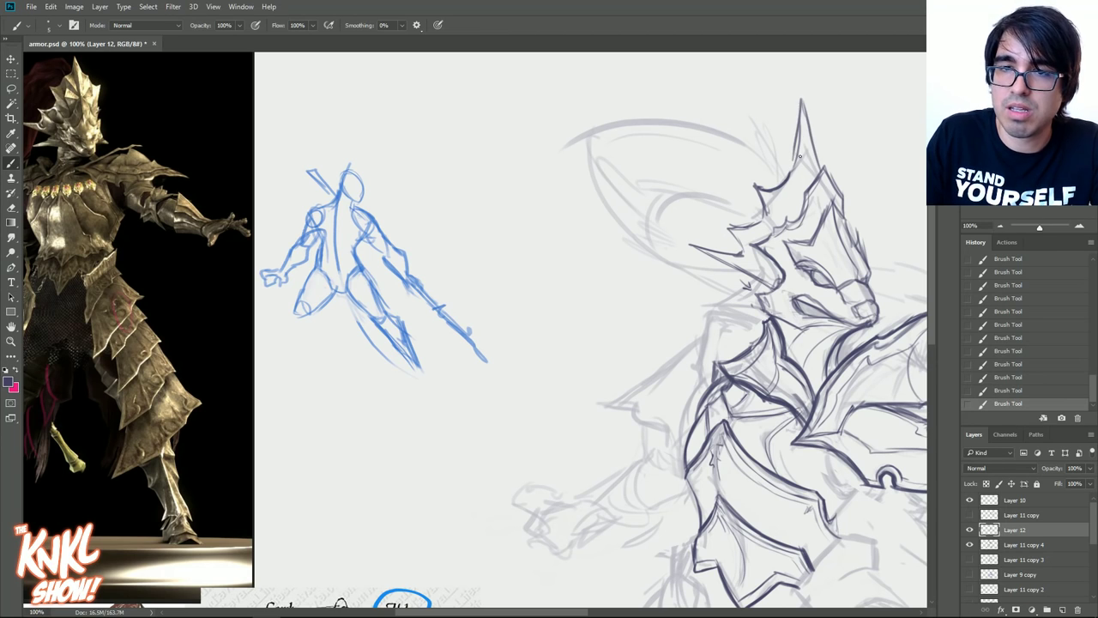
left_click_drag(780, 251, 827, 221)
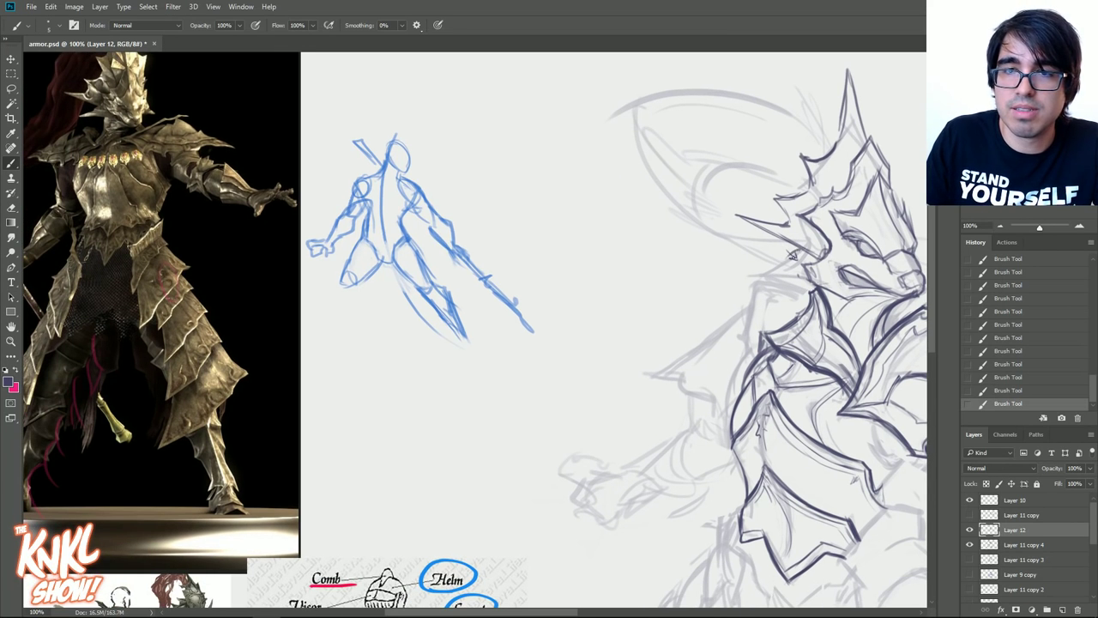
- Draw a pointed spike at the helmet's lower rear and another horn-like spike behind the crown
mouse_move(791, 259)
left_mouse_down()
mouse_move(734, 283)
mouse_move(801, 285)
mouse_move(757, 290)
left_mouse_up()
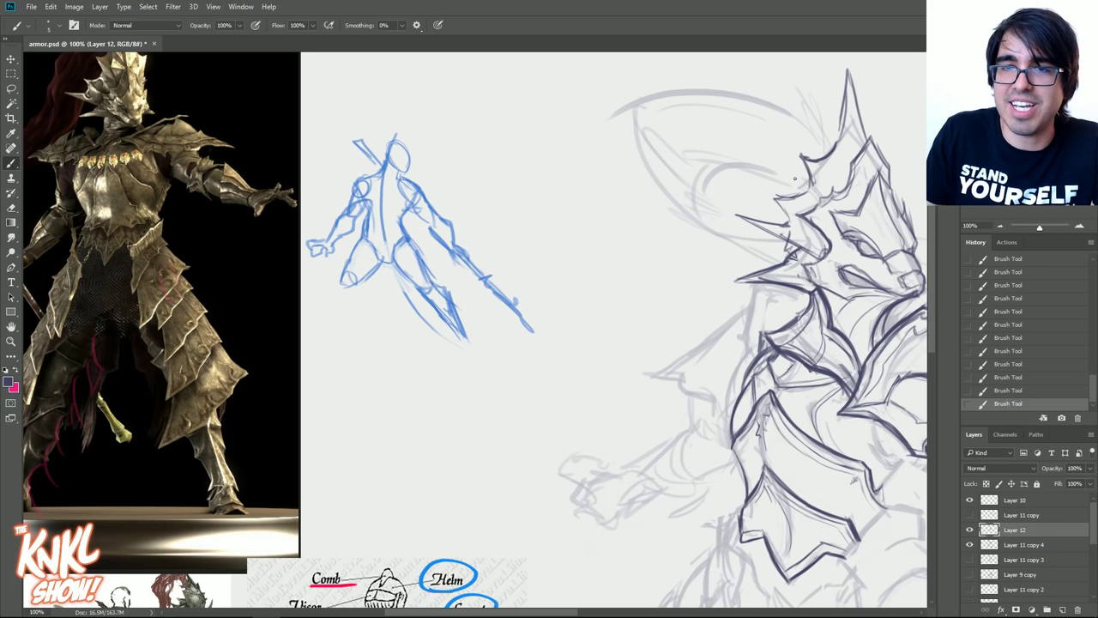
left_click_drag(795, 90, 819, 129)
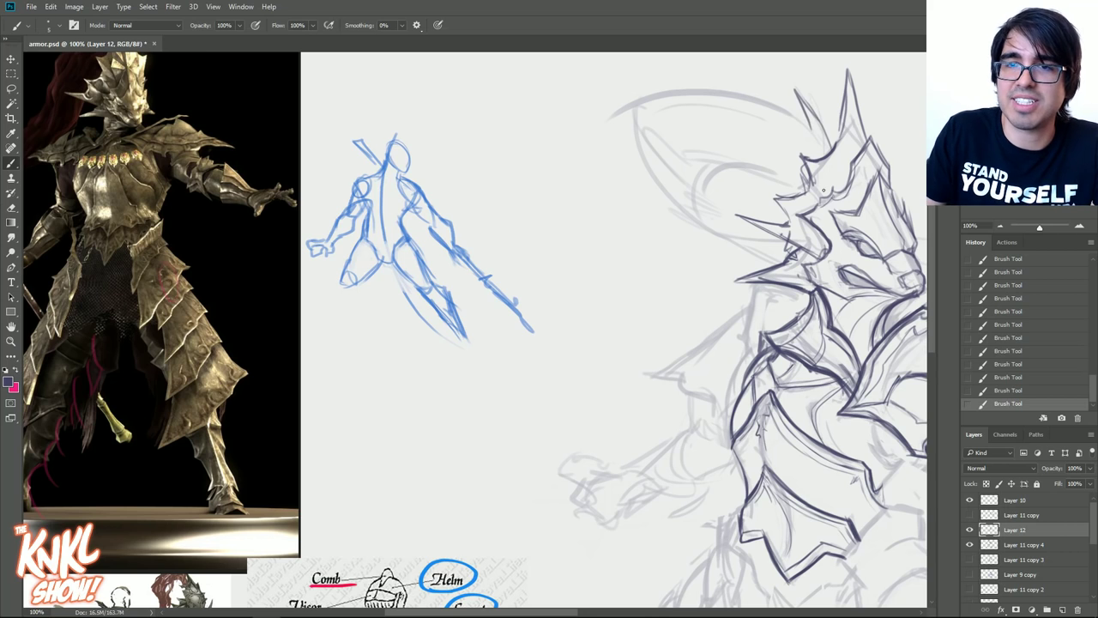
left_click_drag(865, 189, 700, 181)
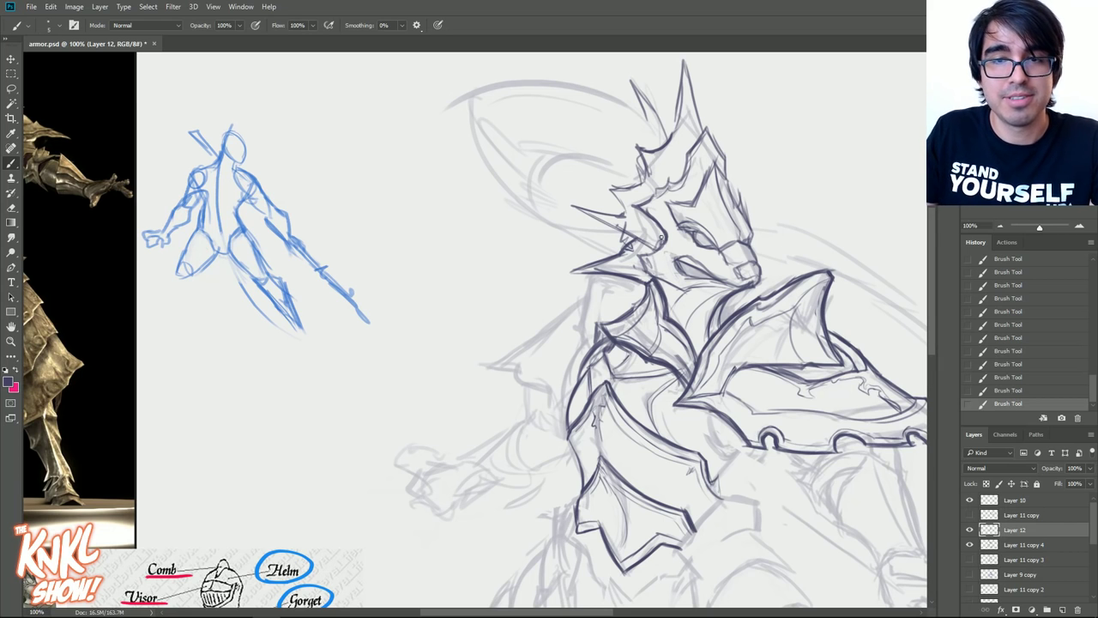
- Darken the curved edge behind the helmet's cheek and refine the thin lines along the neck and collar with a smaller brush
mouse_move(648, 257)
left_mouse_down()
mouse_move(664, 237)
mouse_move(645, 273)
left_mouse_up()
mouse_move(641, 267)
left_mouse_down()
mouse_move(665, 224)
mouse_move(667, 242)
left_mouse_up()
mouse_move(639, 258)
left_mouse_down()
mouse_move(667, 244)
mouse_move(648, 258)
left_mouse_up()
mouse_move(667, 242)
left_mouse_down()
mouse_move(656, 256)
mouse_move(666, 239)
mouse_move(645, 209)
left_mouse_up()
key("[")
key("[")
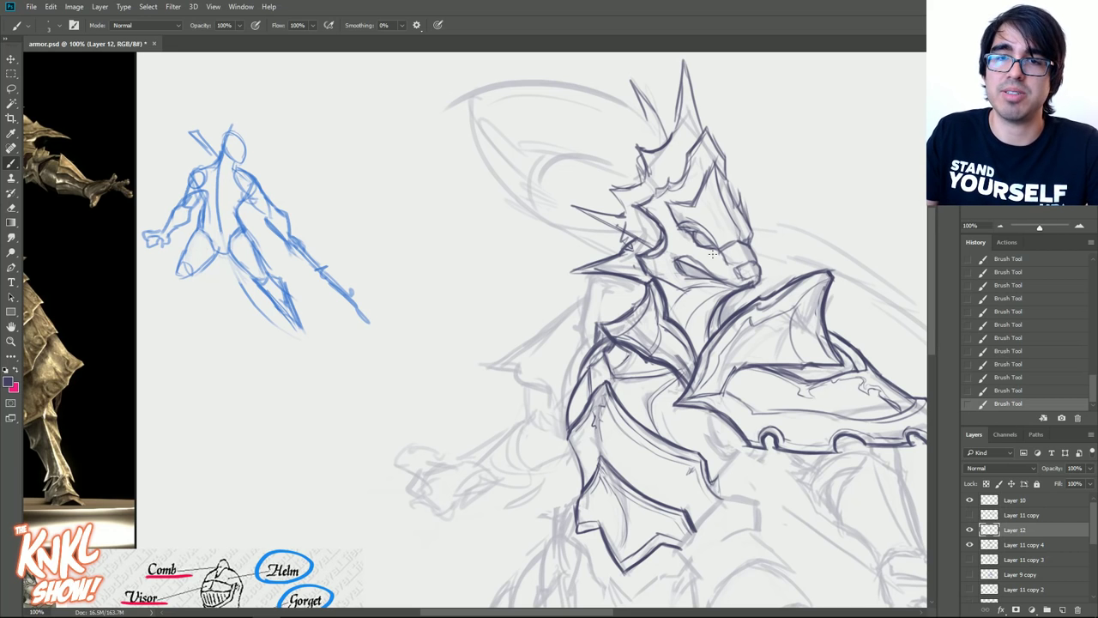
left_click_drag(724, 289, 739, 263)
left_click_drag(663, 247, 687, 293)
left_click_drag(711, 331, 706, 314)
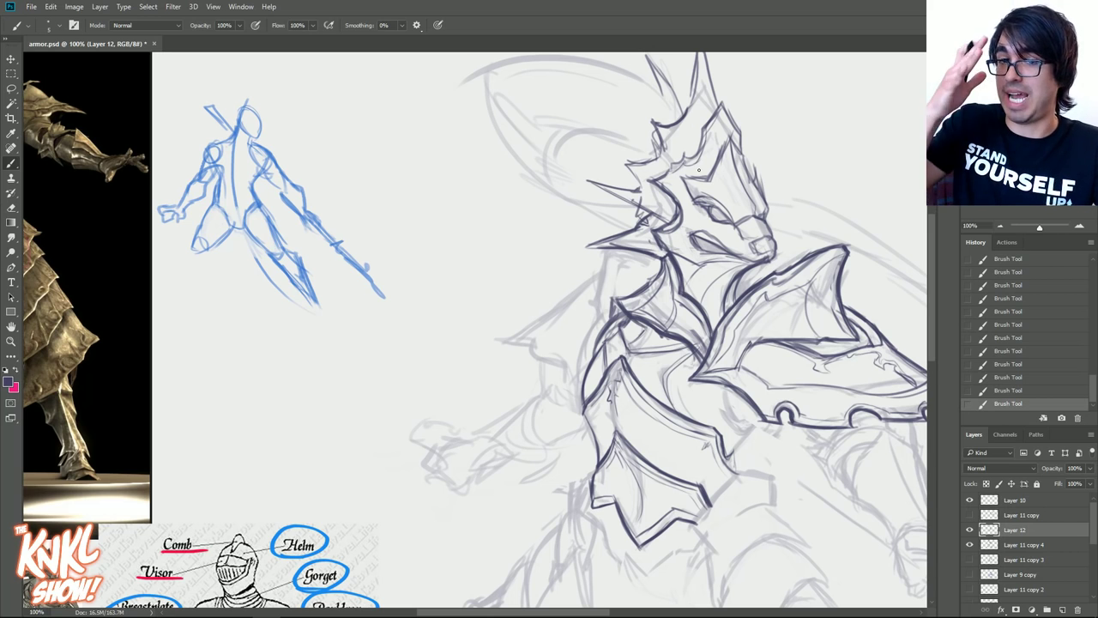
left_click_drag(659, 221, 635, 198)
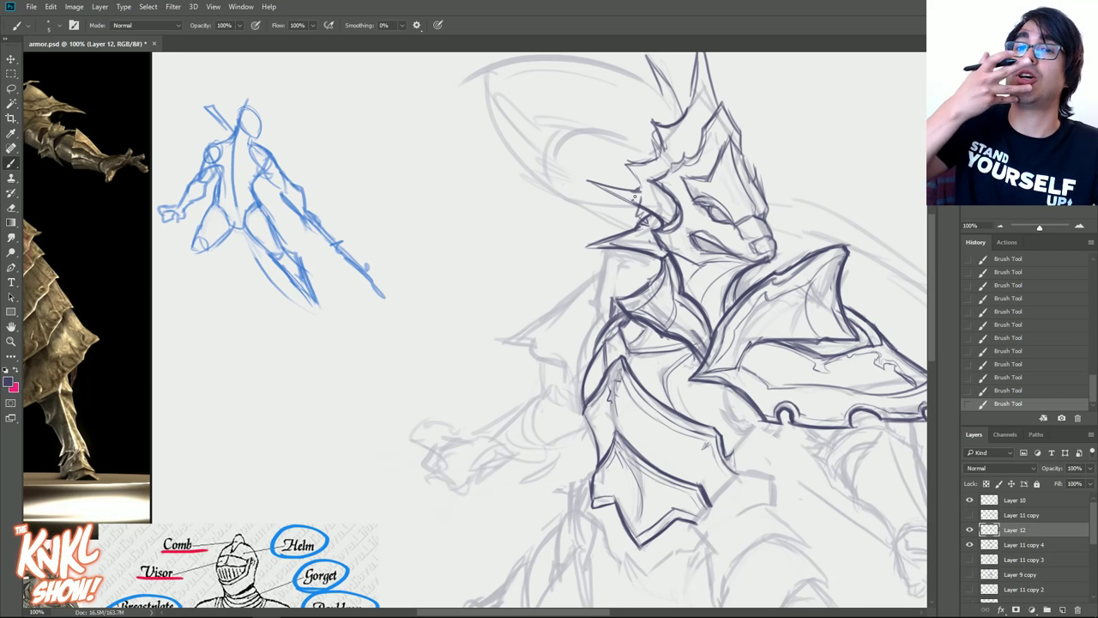
- Trace the helmet's rear contour and the collar edges in pink, and revert those strokes and the drawing color
key("x")
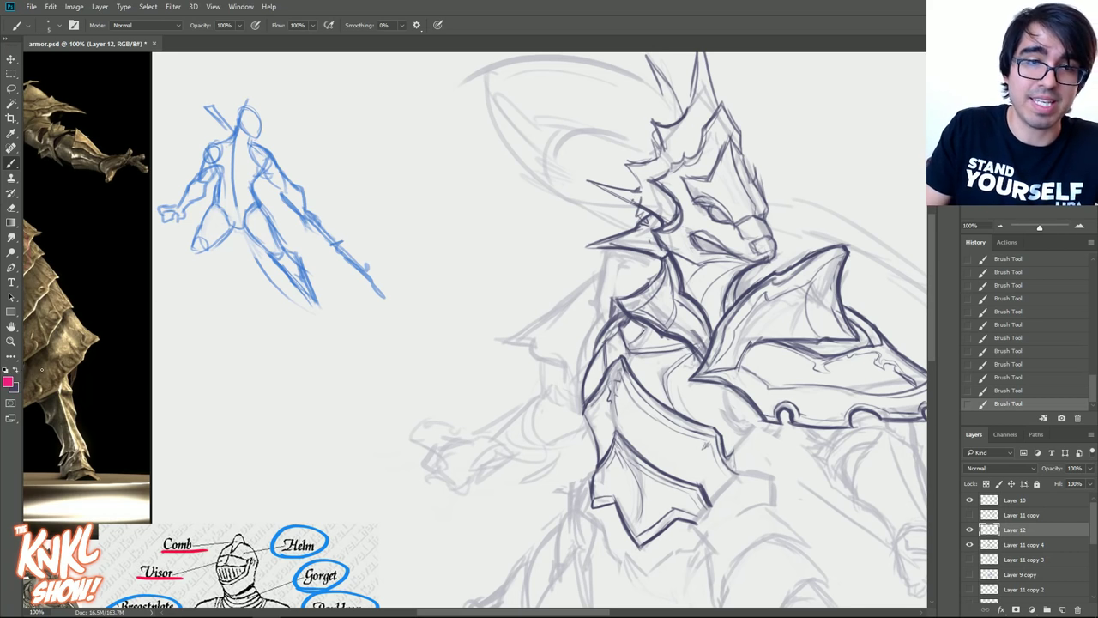
mouse_move(711, 335)
left_mouse_down()
mouse_move(666, 252)
mouse_move(604, 180)
mouse_move(680, 116)
left_mouse_up()
left_click_drag(728, 302, 758, 265)
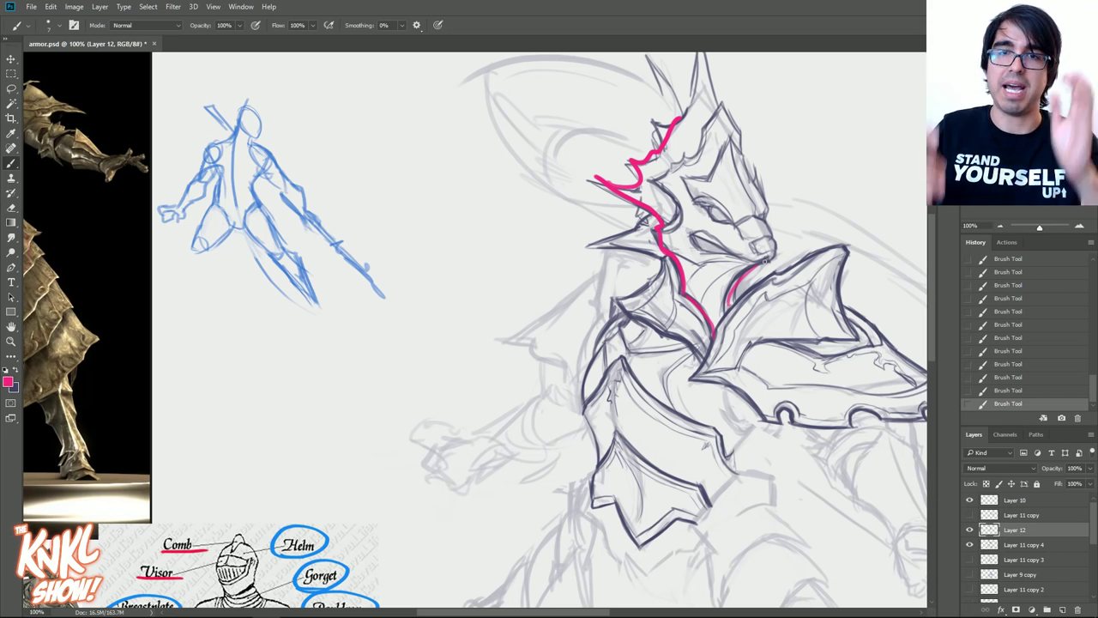
left_click(1007, 339)
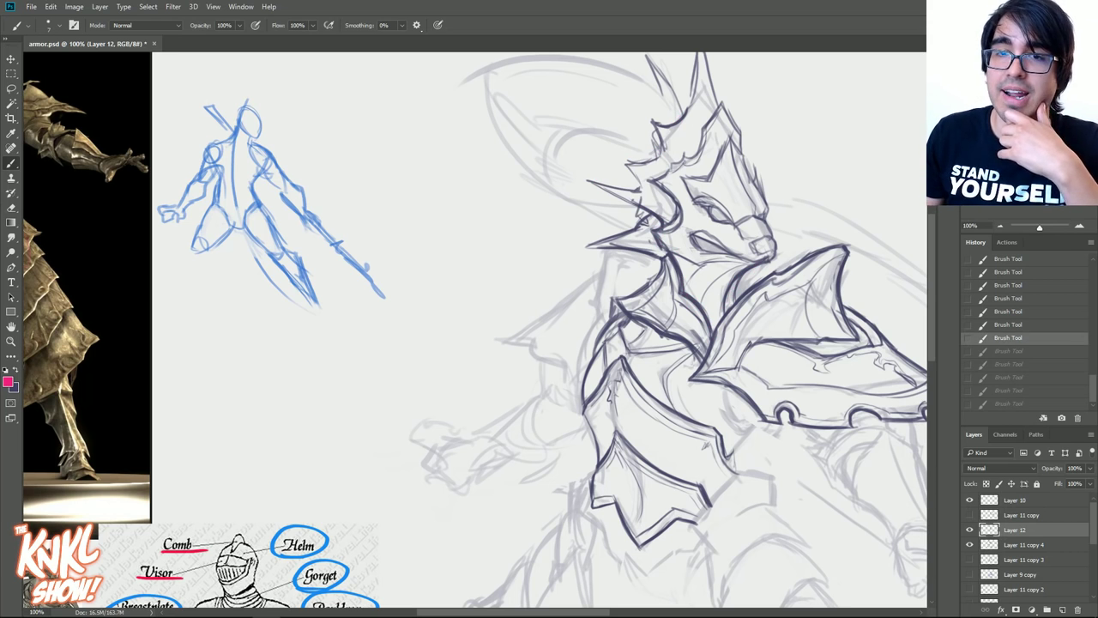
scroll(475, 334, "left", 1)
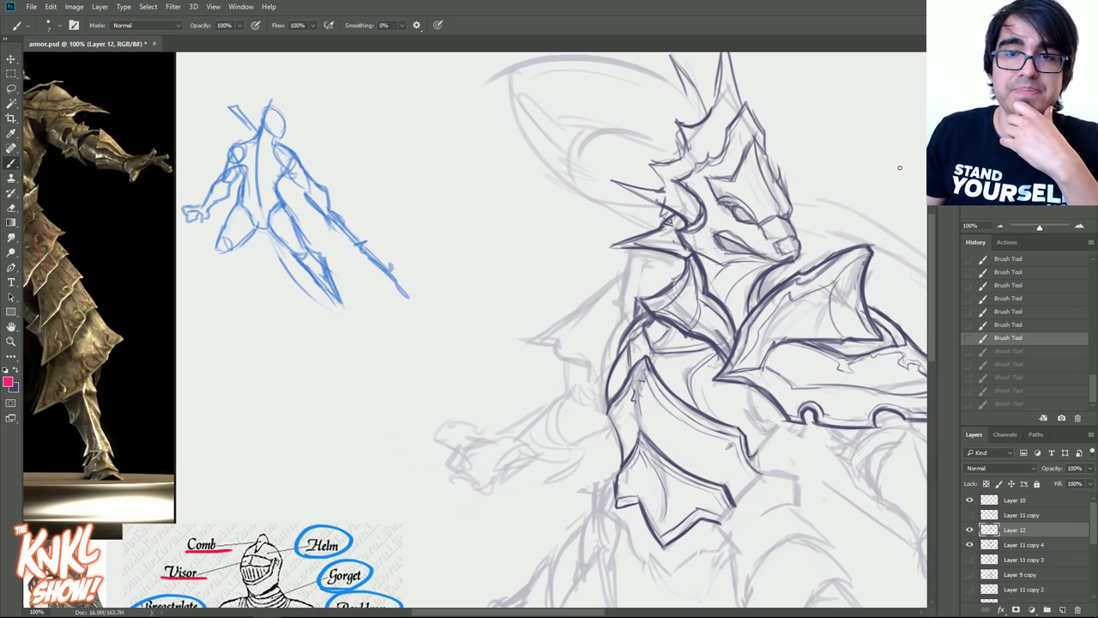
left_click(16, 370)
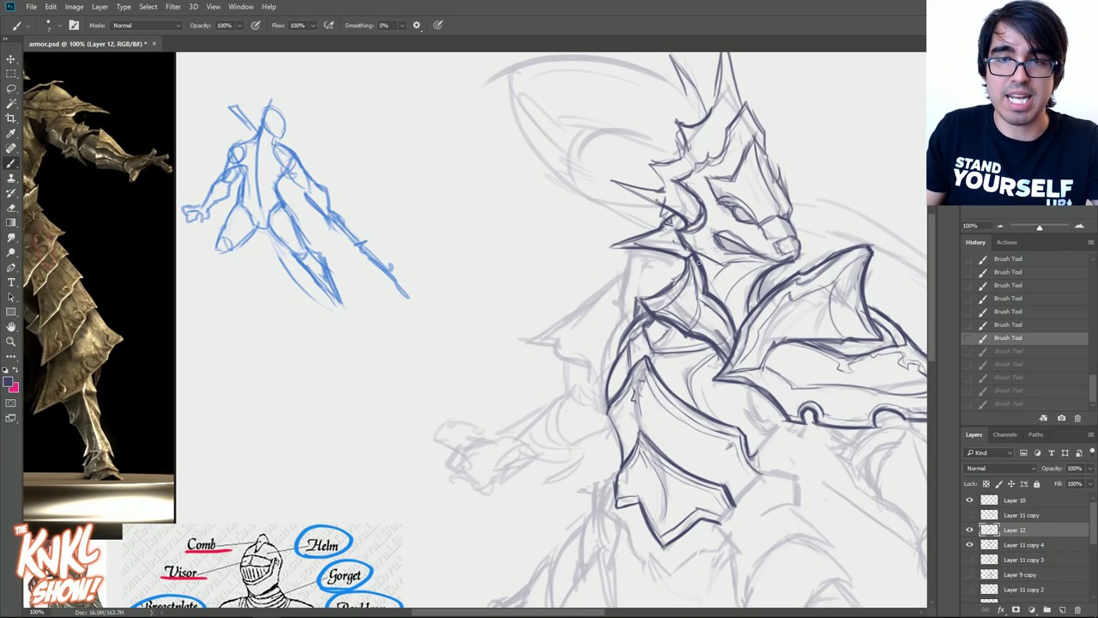
- Draw the angular plate behind the collar and darken the jagged spike at the back of the helmet
mouse_move(648, 282)
left_mouse_down()
mouse_move(799, 282)
mouse_move(799, 308)
mouse_move(690, 289)
mouse_move(681, 272)
mouse_move(660, 291)
mouse_move(682, 295)
mouse_move(702, 259)
mouse_move(660, 262)
mouse_move(651, 300)
left_mouse_up()
left_click_drag(822, 203, 725, 227)
left_click_drag(597, 198, 623, 170)
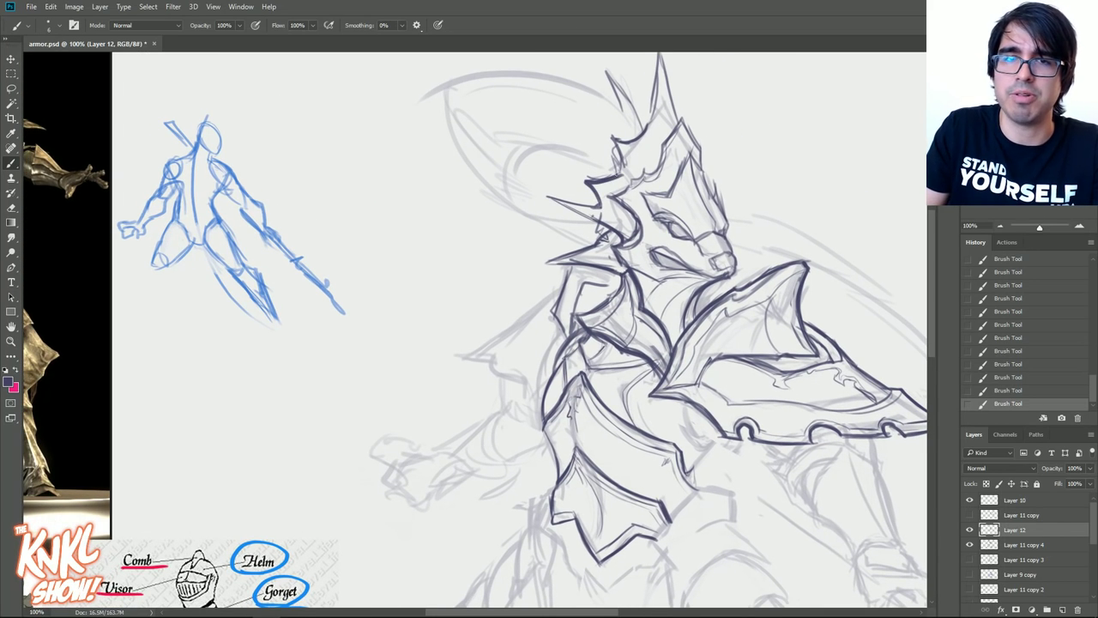
- Draw the small side plate of the torso just beneath the large shoulder plate
mouse_move(692, 456)
left_mouse_down()
mouse_move(696, 486)
mouse_move(719, 440)
mouse_move(689, 446)
mouse_move(721, 433)
mouse_move(690, 436)
mouse_move(690, 405)
mouse_move(695, 443)
left_mouse_up()
left_click_drag(635, 257, 683, 320)
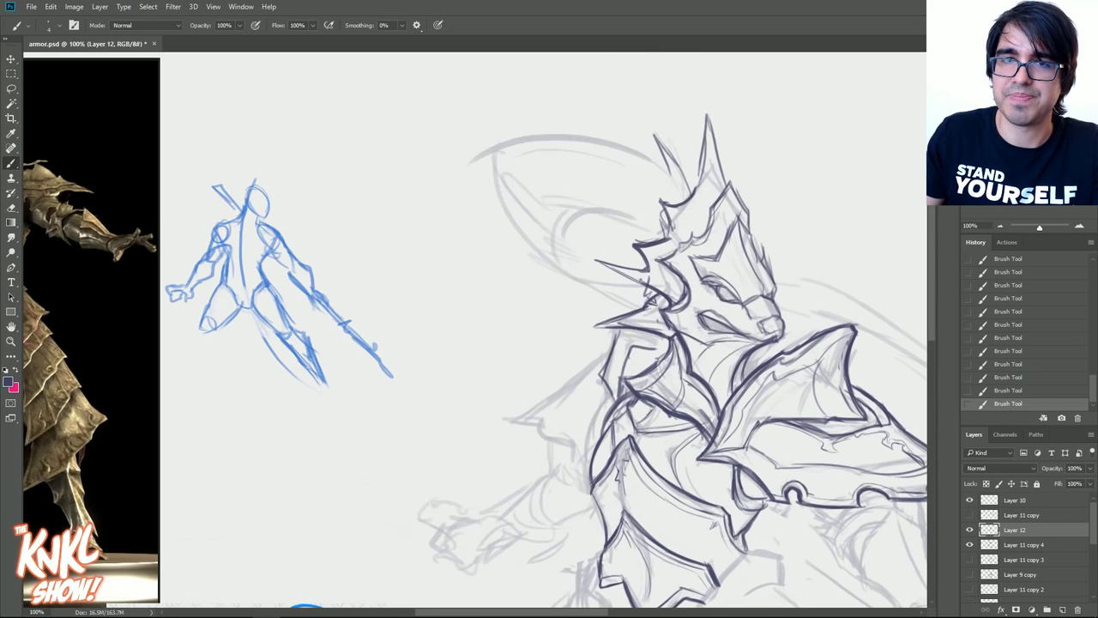
- Draw the large sweeping crescent shape behind the helmet, with its outer arc, inner curve and rear edge
left_click_drag(662, 224, 597, 211)
left_click_drag(695, 197, 592, 133)
mouse_move(674, 179)
left_mouse_down()
mouse_move(514, 137)
mouse_move(481, 161)
left_mouse_up()
mouse_move(649, 223)
left_mouse_down()
mouse_move(541, 210)
mouse_move(539, 245)
left_mouse_up()
left_click_drag(583, 207, 600, 287)
left_click_drag(486, 159, 599, 291)
left_click_drag(486, 178, 622, 292)
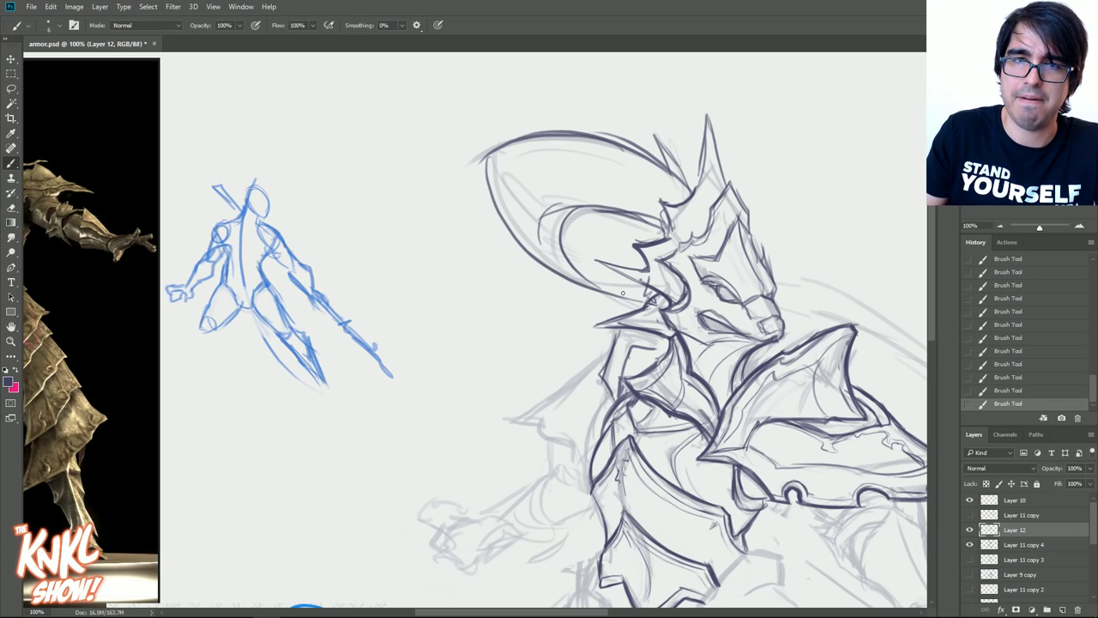
- Draw the matching sweeping curved shape behind the large shoulder plate with a larger brush, redoing its arc and tip
left_click_drag(851, 283, 678, 245)
left_click_drag(590, 253, 808, 333)
key("ctrl+z")
key("bracketright")
key("bracketright")
left_click_drag(607, 246, 822, 342)
left_click_drag(788, 303, 847, 409)
mouse_move(847, 413)
left_mouse_down()
mouse_move(810, 414)
mouse_move(843, 410)
left_mouse_up()
left_click_drag(700, 287, 835, 381)
key("ctrl+alt+z")
key("ctrl+alt+z")
key("ctrl+alt+z")
key("ctrl+alt+z")
key("ctrl+z")
left_click_drag(799, 316, 849, 405)
left_click_drag(849, 408, 814, 401)
left_click_drag(676, 301, 832, 366)
- Thicken the rear edge and tip of the crescent shape behind the helmet, undoing unwanted strokes
left_click_drag(625, 285, 658, 290)
left_click_drag(399, 248, 326, 120)
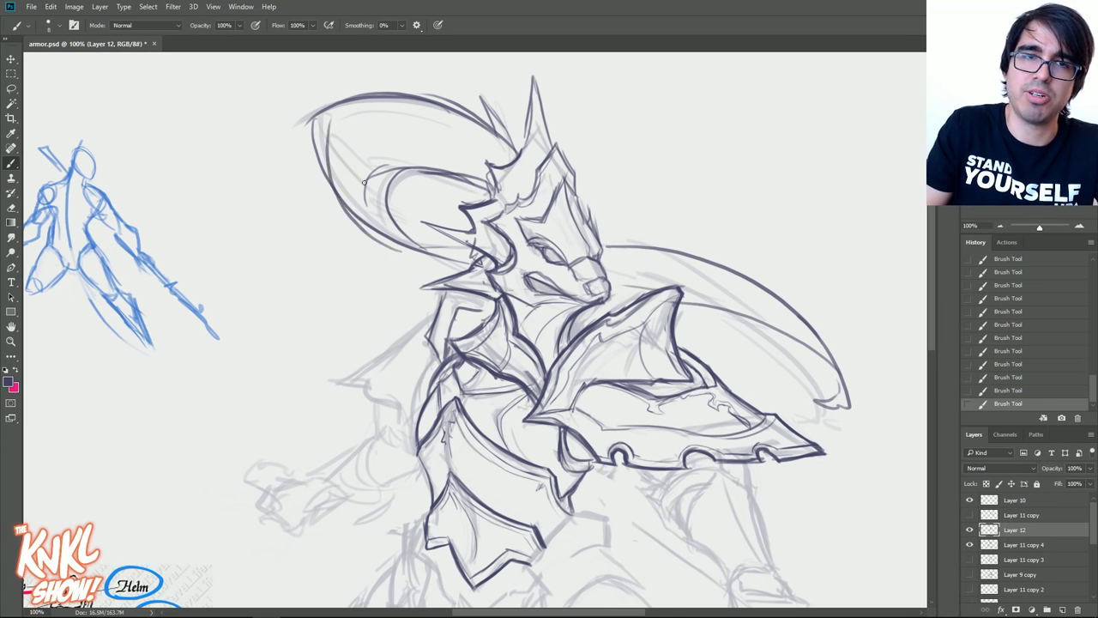
key("ctrl+z")
left_click_drag(400, 245, 304, 132)
left_click_drag(349, 209, 308, 115)
left_click_drag(317, 107, 310, 161)
mouse_move(604, 256)
left_mouse_down()
mouse_move(833, 276)
mouse_move(834, 287)
left_mouse_up()
key("ctrl+z")
- Darken the chest line just below the collar plates
mouse_move(736, 257)
left_mouse_down()
mouse_move(802, 265)
mouse_move(806, 203)
mouse_move(836, 137)
left_mouse_up()
left_click_drag(592, 313, 640, 306)
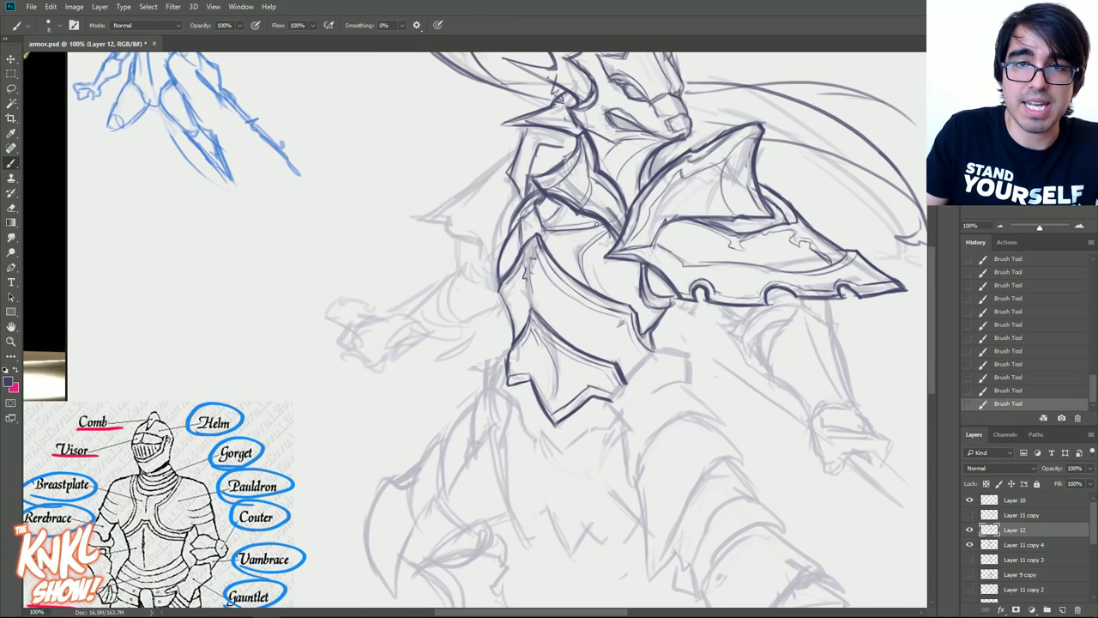
left_click_drag(592, 225, 547, 232)
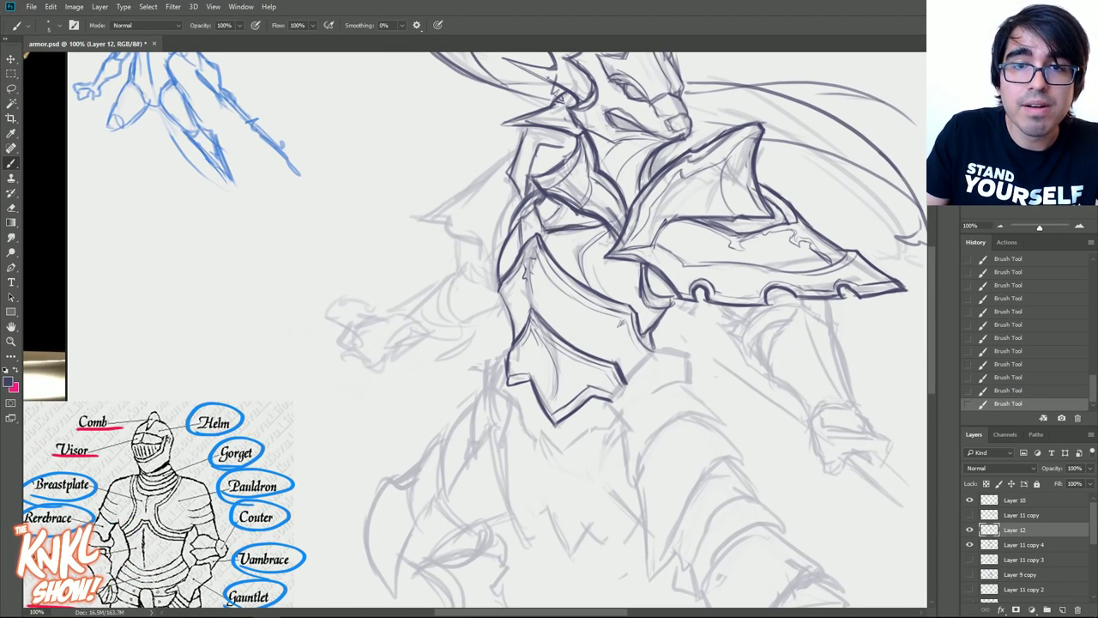
- Draw the top and outer edge of the upper thigh plate below the waist, erasing stray marks
mouse_move(668, 377)
left_mouse_down()
mouse_move(723, 296)
mouse_move(723, 334)
mouse_move(1017, 354)
mouse_move(1007, 385)
mouse_move(767, 329)
mouse_move(727, 298)
mouse_move(879, 344)
mouse_move(895, 369)
left_mouse_up()
left_click_drag(852, 421, 771, 390)
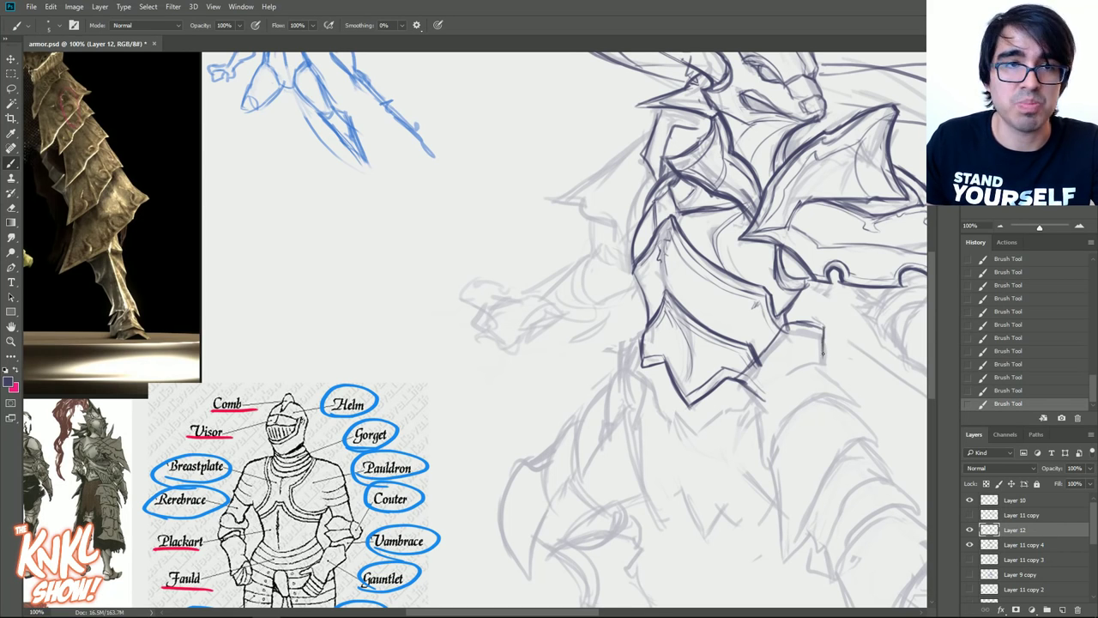
mouse_move(817, 360)
left_mouse_down()
mouse_move(856, 400)
mouse_move(857, 337)
mouse_move(583, 318)
left_mouse_up()
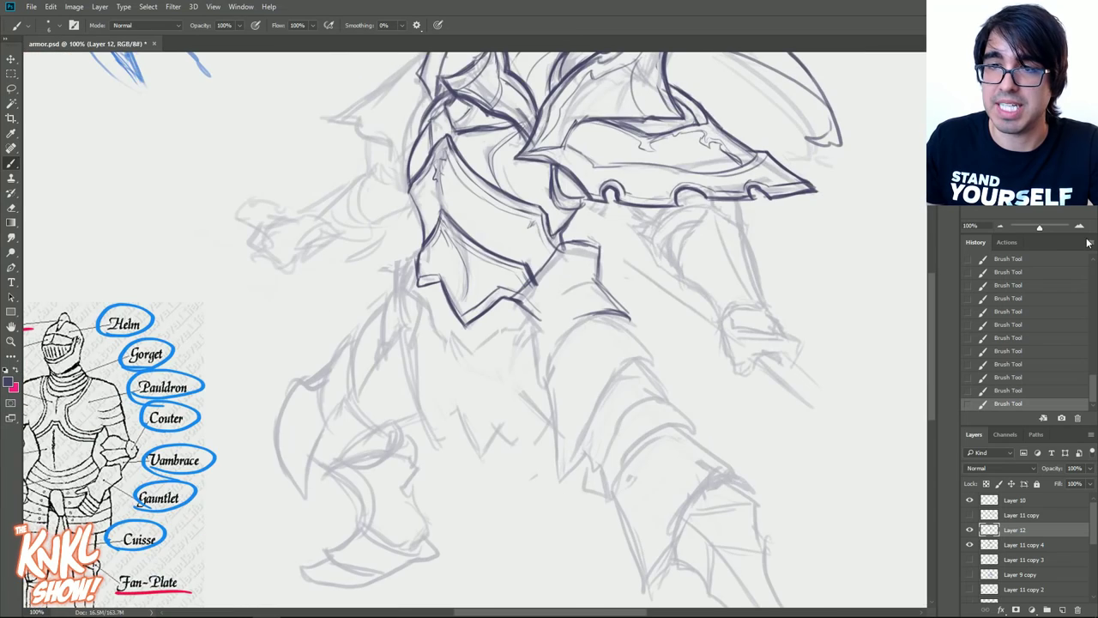
key("ctrl+plus")
left_click_drag(751, 366, 660, 327)
mouse_move(515, 252)
left_mouse_down()
mouse_move(482, 237)
mouse_move(521, 168)
mouse_move(492, 201)
left_mouse_up()
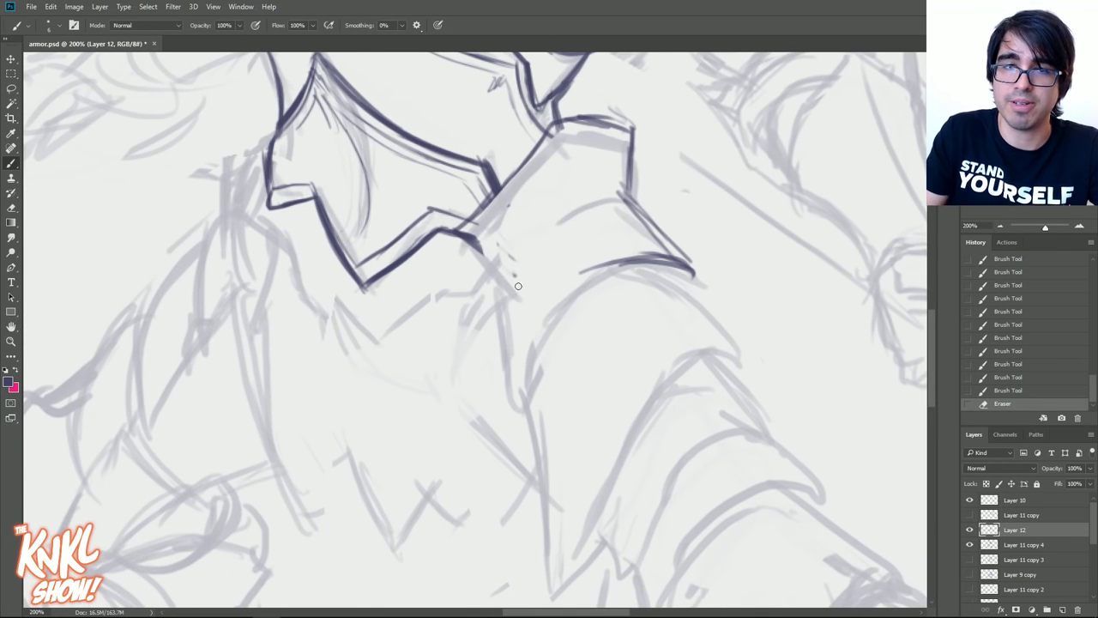
- Draw the upper thigh plate's inner edge down to a point and its arched lower rim
left_click_drag(477, 243, 507, 362)
mouse_move(498, 307)
left_mouse_down()
mouse_move(525, 419)
mouse_move(581, 299)
left_mouse_up()
mouse_move(544, 360)
left_mouse_down()
mouse_move(657, 274)
mouse_move(678, 273)
mouse_move(699, 298)
left_mouse_up()
left_click_drag(611, 272, 649, 278)
left_click_drag(633, 273, 568, 319)
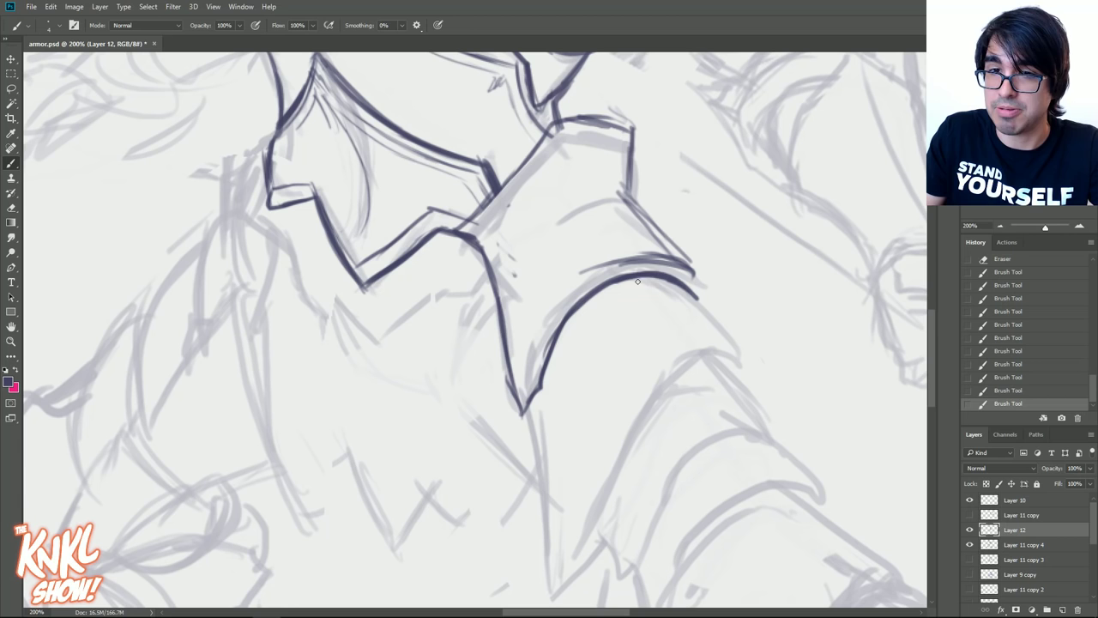
mouse_move(704, 297)
left_mouse_down()
mouse_move(658, 270)
mouse_move(668, 257)
mouse_move(692, 277)
mouse_move(611, 258)
mouse_move(703, 289)
mouse_move(549, 303)
mouse_move(591, 275)
mouse_move(579, 281)
mouse_move(524, 383)
left_mouse_up()
- Clean up the upper thigh plate's double rim and corner, and add curved contour lines across its surface
key("e")
mouse_move(526, 381)
left_mouse_down()
mouse_move(521, 391)
mouse_move(506, 314)
left_mouse_up()
left_click_drag(487, 258, 504, 326)
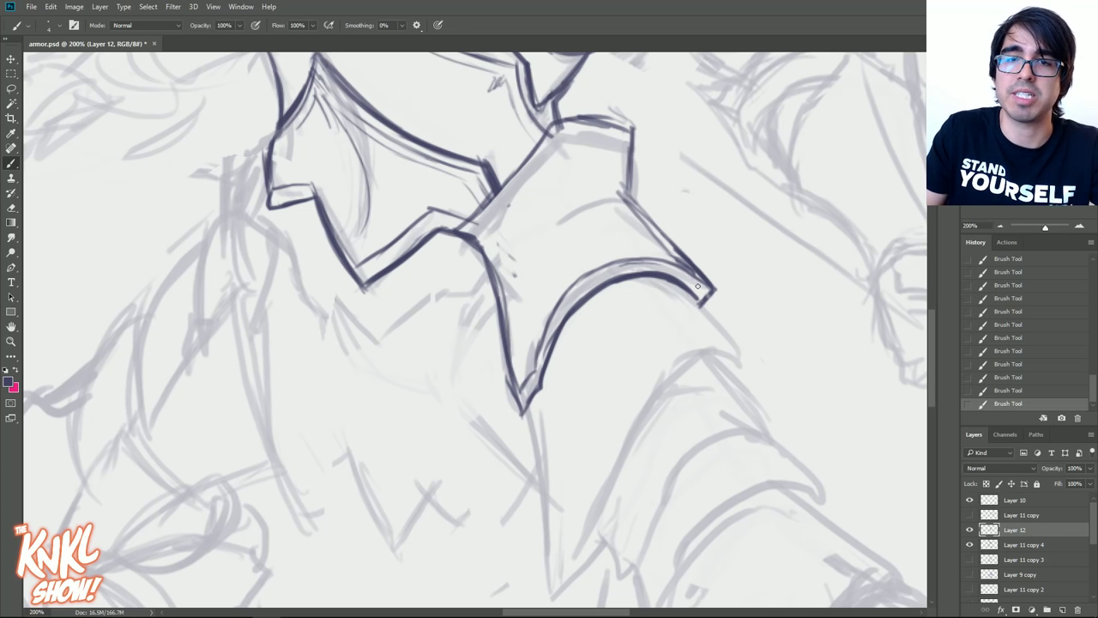
mouse_move(712, 290)
left_mouse_down()
mouse_move(600, 182)
mouse_move(550, 193)
mouse_move(486, 275)
left_mouse_up()
mouse_move(525, 206)
left_mouse_down()
mouse_move(496, 266)
mouse_move(565, 175)
mouse_move(618, 177)
left_mouse_up()
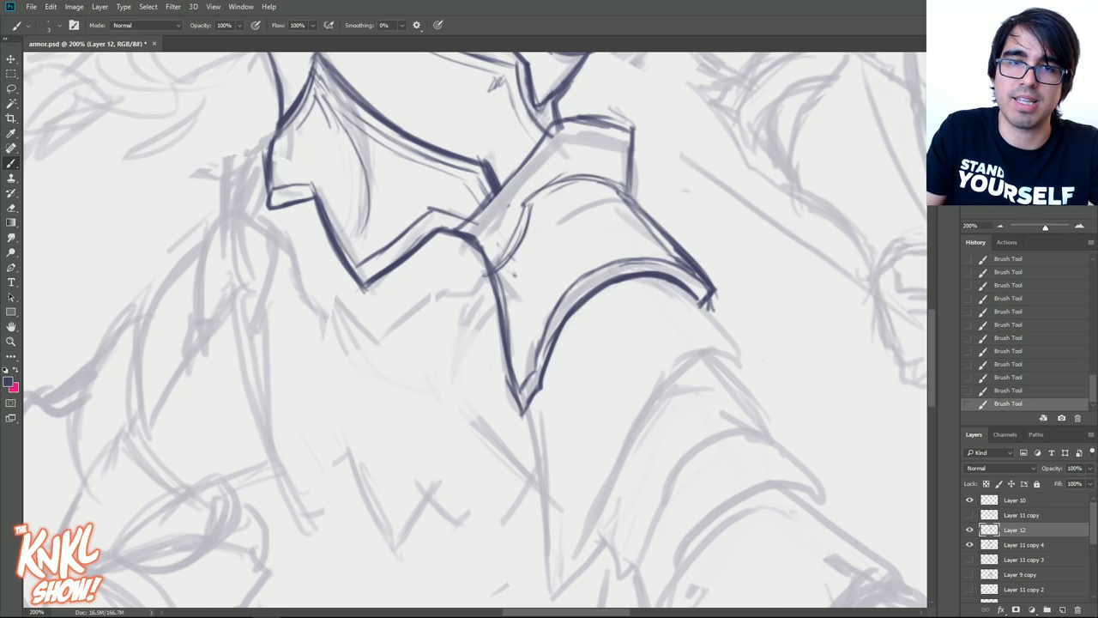
- Draw the second thigh plate's outer edge and arched lower rim over the sketch
left_click_drag(724, 378, 685, 293)
mouse_move(659, 218)
left_mouse_down()
mouse_move(720, 294)
mouse_move(718, 323)
left_mouse_up()
mouse_move(681, 269)
left_mouse_down()
mouse_move(655, 265)
mouse_move(719, 321)
left_mouse_up()
mouse_move(646, 288)
left_mouse_down()
mouse_move(689, 287)
mouse_move(601, 347)
mouse_move(577, 417)
left_mouse_up()
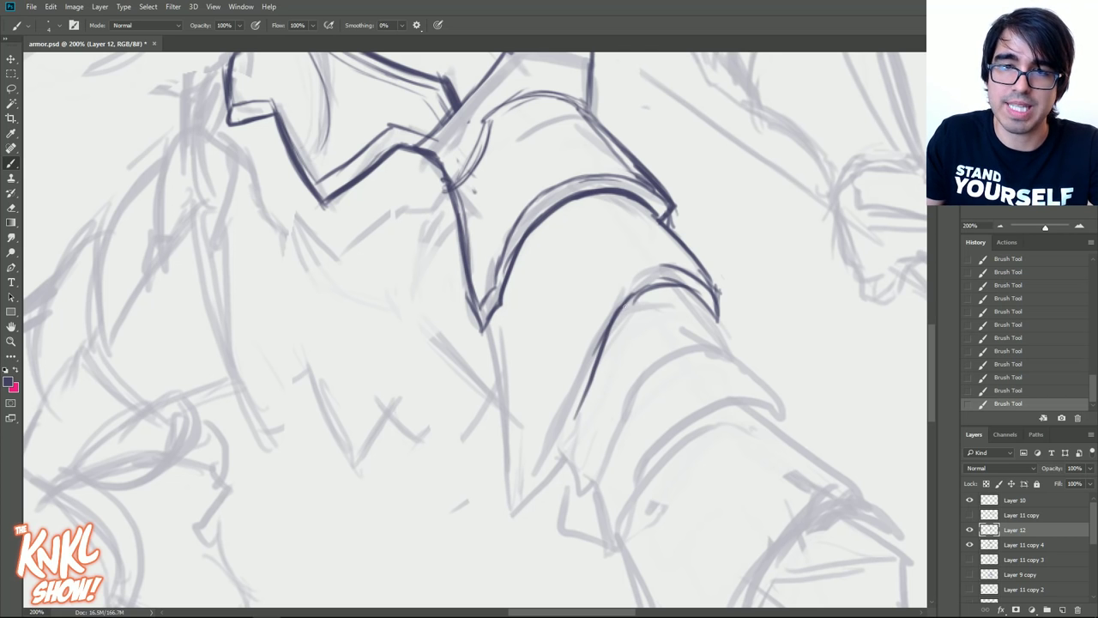
left_click_drag(643, 286, 590, 386)
mouse_move(597, 349)
left_mouse_down()
mouse_move(541, 493)
mouse_move(507, 511)
left_mouse_up()
- Extend the second thigh plate to a long lower point and double its rim with thicker lines
mouse_move(1035, 169)
left_mouse_down()
mouse_move(1002, 155)
mouse_move(1021, 170)
left_mouse_up()
mouse_move(729, 257)
left_mouse_down()
mouse_move(215, 340)
mouse_move(172, 387)
left_mouse_up()
mouse_move(478, 573)
left_mouse_down()
mouse_move(480, 485)
mouse_move(453, 384)
left_mouse_up()
mouse_move(482, 553)
left_mouse_down()
mouse_move(537, 472)
mouse_move(568, 388)
left_mouse_up()
mouse_move(525, 495)
left_mouse_down()
mouse_move(583, 359)
mouse_move(634, 329)
mouse_move(556, 413)
left_mouse_up()
mouse_move(486, 508)
left_mouse_down()
mouse_move(483, 547)
mouse_move(465, 397)
left_mouse_up()
mouse_move(689, 386)
left_mouse_down()
mouse_move(672, 314)
mouse_move(649, 295)
left_mouse_up()
left_click_drag(603, 257, 650, 288)
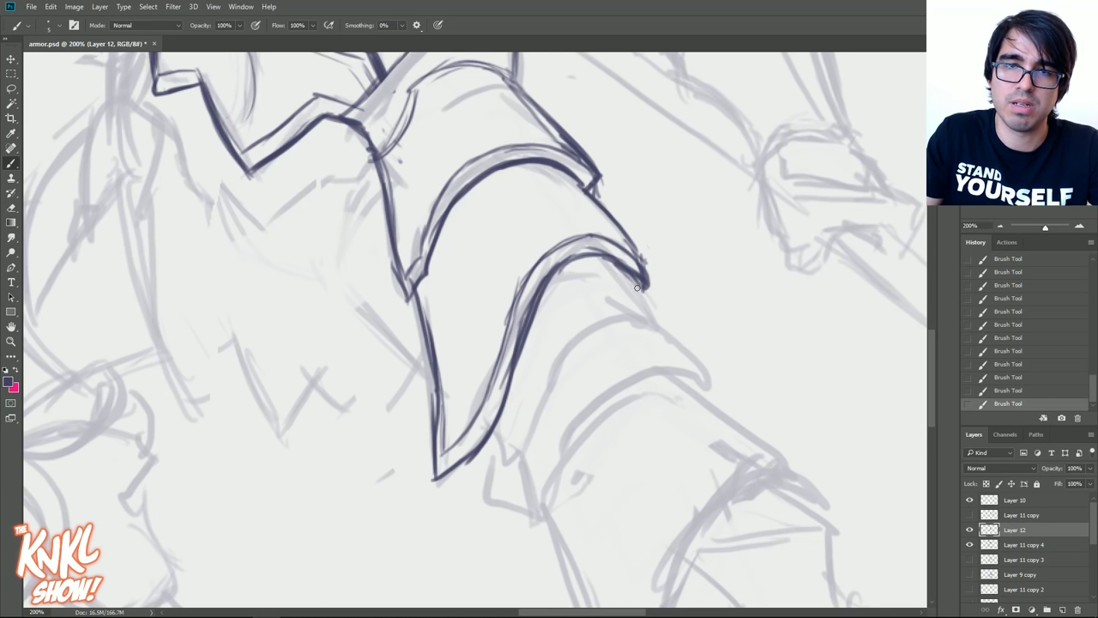
- Erase the rough lines around the second thigh plate's outer corner and redraw its outer edge
key("e")
mouse_move(649, 288)
left_mouse_down()
mouse_move(635, 249)
mouse_move(573, 182)
mouse_move(647, 297)
left_mouse_up()
left_click_drag(643, 259, 614, 242)
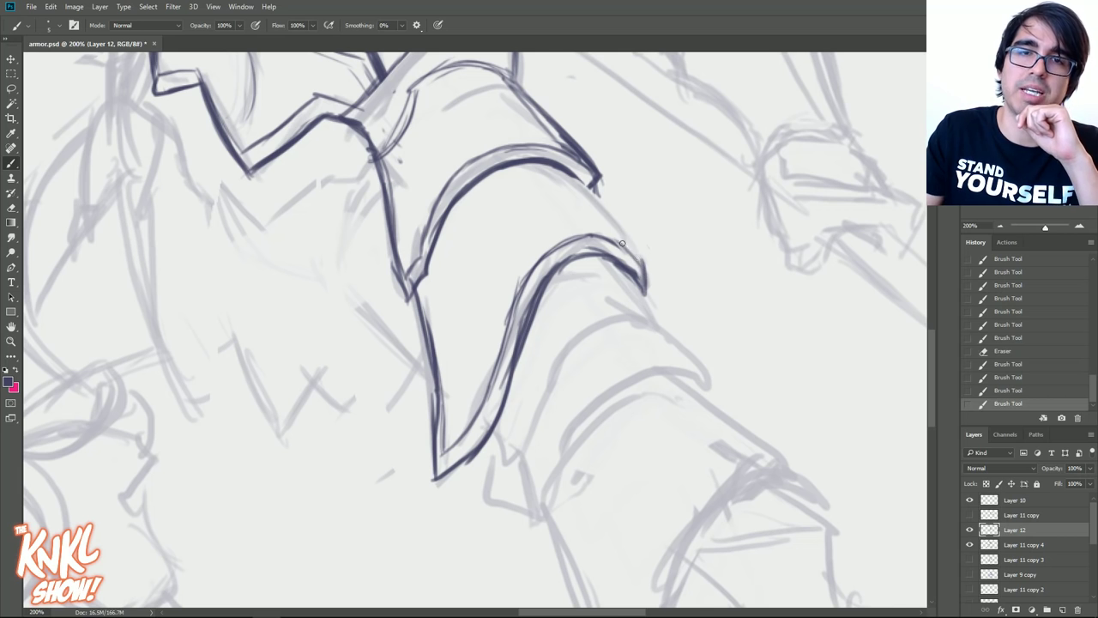
left_click_drag(597, 206, 649, 257)
- Try filling a heavy dark shadow beneath the second thigh plate's outer corner, and revert it
mouse_move(579, 182)
left_mouse_down()
mouse_move(636, 245)
mouse_move(633, 282)
mouse_move(646, 310)
left_mouse_up()
mouse_move(582, 259)
left_mouse_down()
mouse_move(655, 325)
mouse_move(614, 258)
mouse_move(645, 309)
left_mouse_up()
key("bracketright")
key("bracketright")
key("bracketright")
left_click_drag(621, 266, 648, 310)
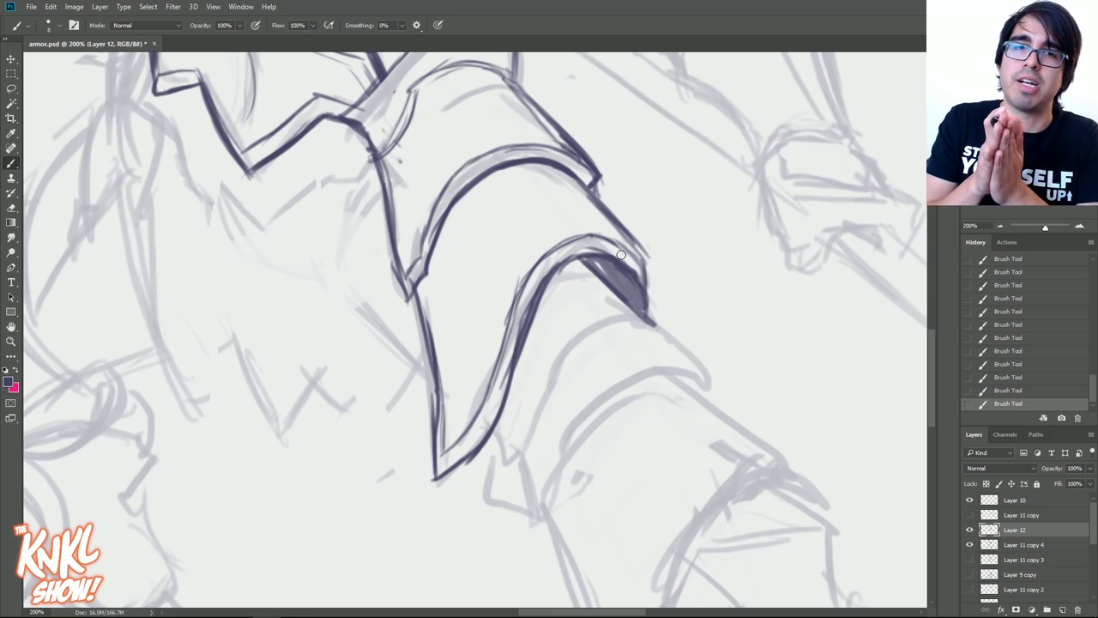
left_click(999, 226)
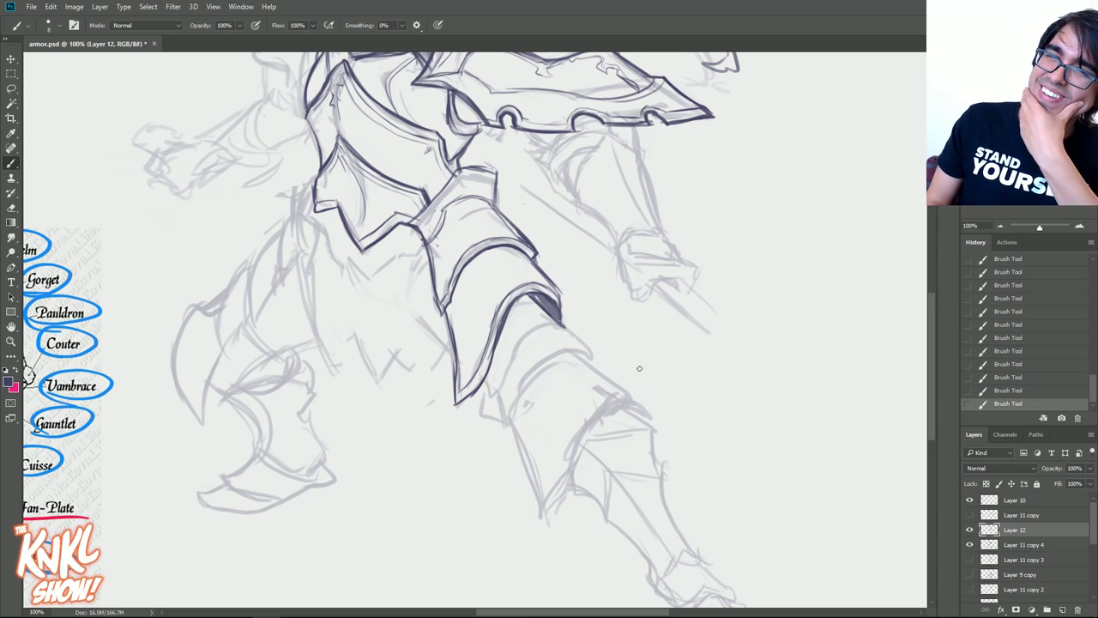
left_click(1012, 365)
left_click(1007, 312)
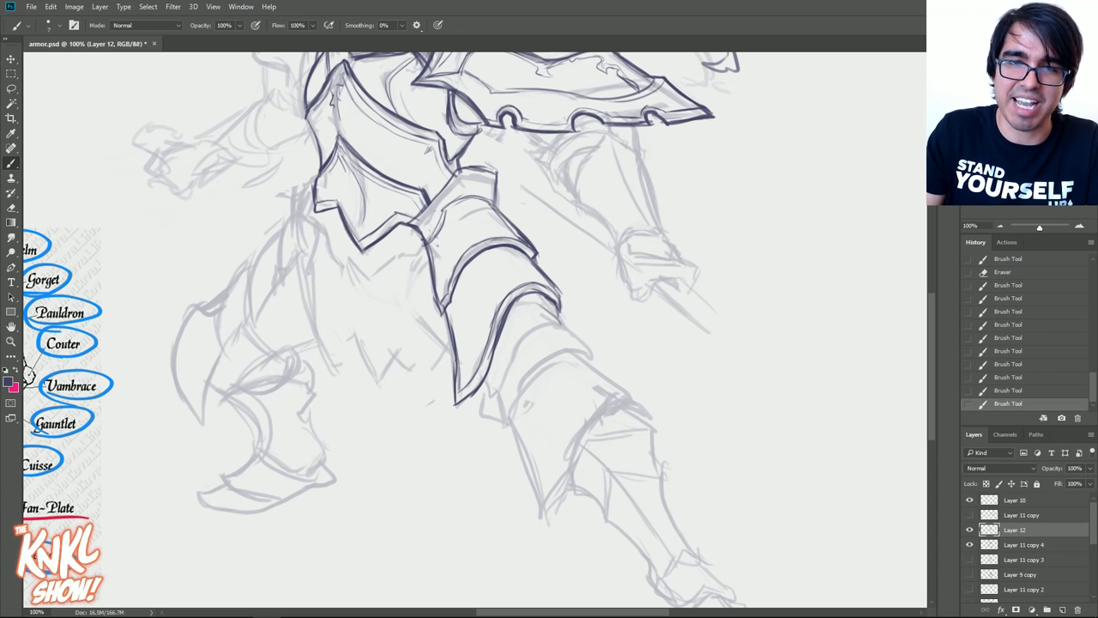
- Add a smaller dark shadow under the rim at the second thigh plate's outer corner
mouse_move(557, 316)
left_mouse_down()
mouse_move(542, 300)
mouse_move(558, 300)
mouse_move(557, 318)
left_mouse_up()
mouse_move(530, 324)
left_mouse_down()
mouse_move(558, 316)
mouse_move(551, 324)
left_mouse_up()
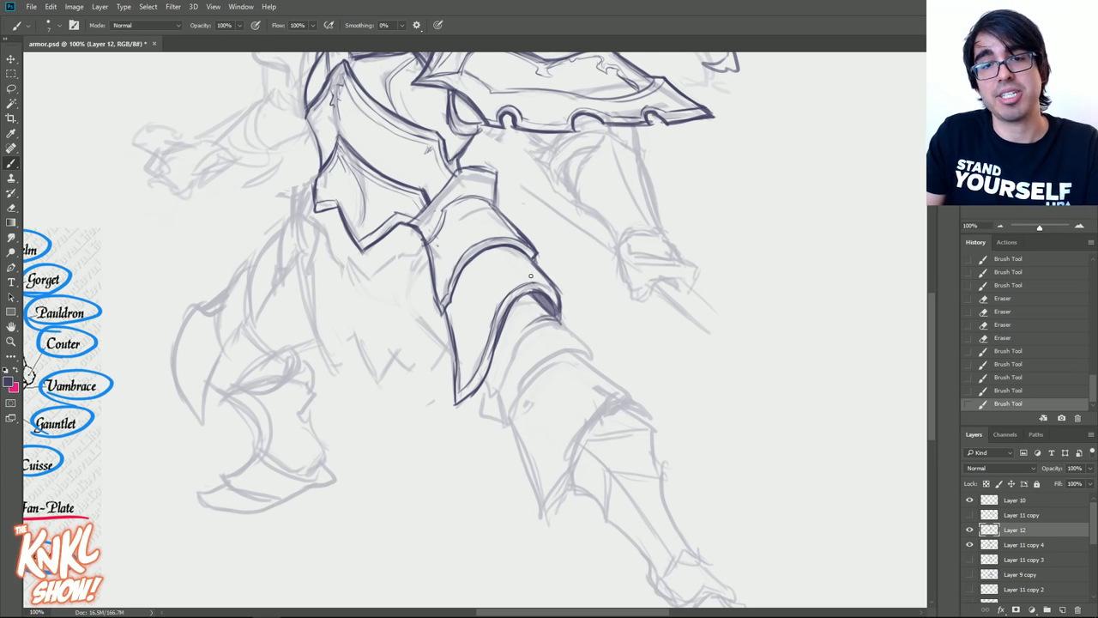
- Examine the leg and skirt armor in the reference images and compare it with the sketched thigh plates
left_click_drag(326, 274, 829, 458)
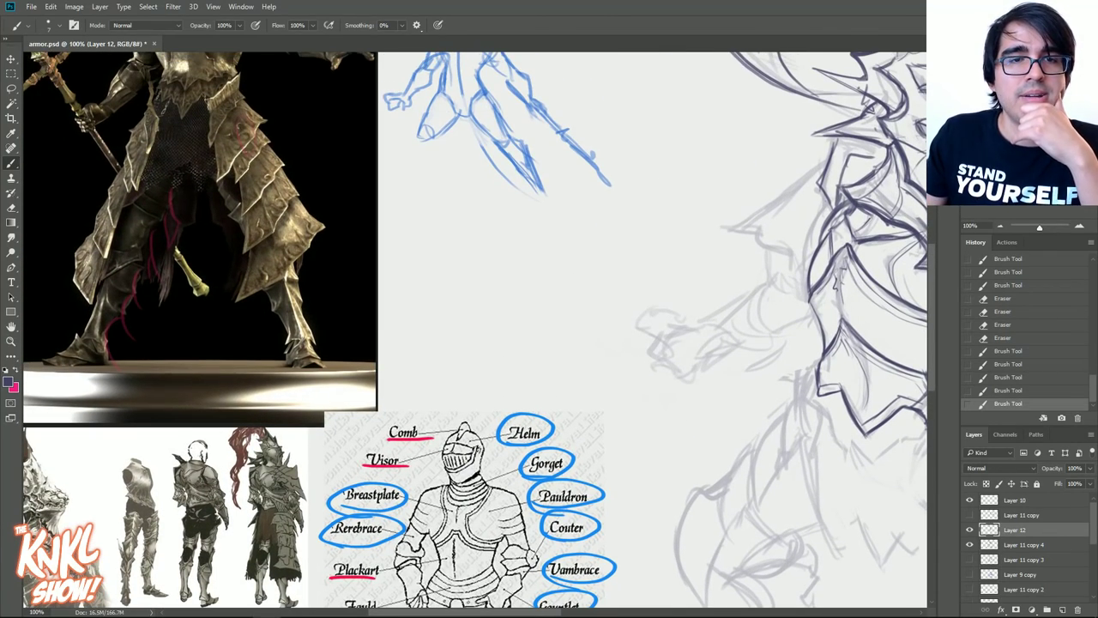
left_click_drag(514, 292, 522, 356)
left_click_drag(760, 506, 832, 531)
mouse_move(468, 263)
left_mouse_down()
mouse_move(492, 256)
mouse_move(485, 272)
left_mouse_up()
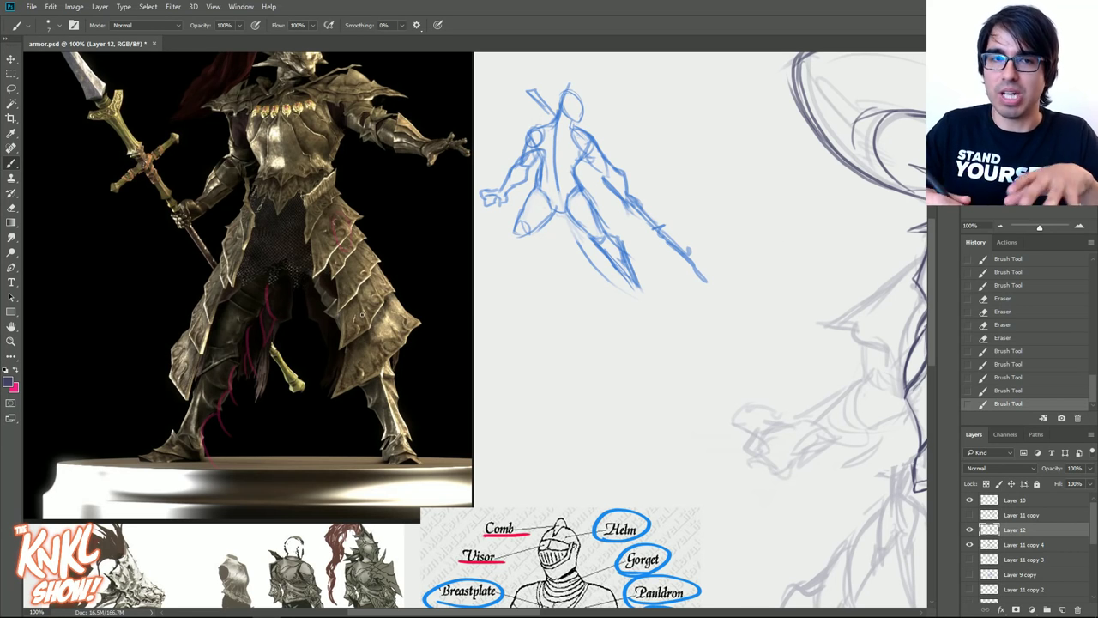
mouse_move(729, 429)
left_mouse_down()
mouse_move(325, 300)
mouse_move(258, 213)
left_mouse_up()
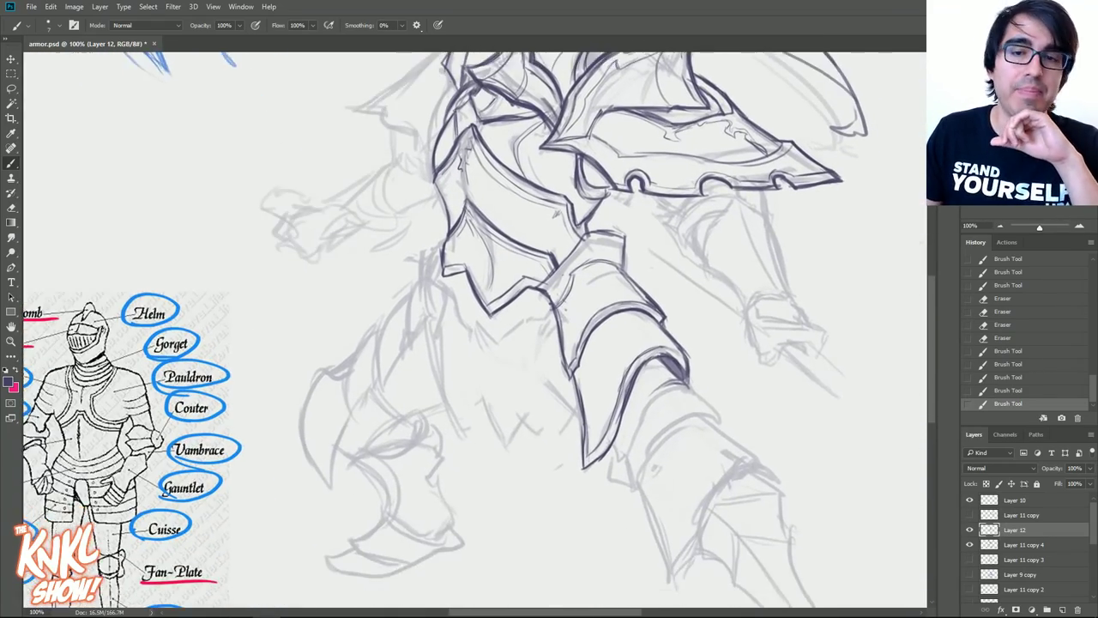
left_click_drag(541, 189, 500, 134)
left_click_drag(344, 257, 462, 322)
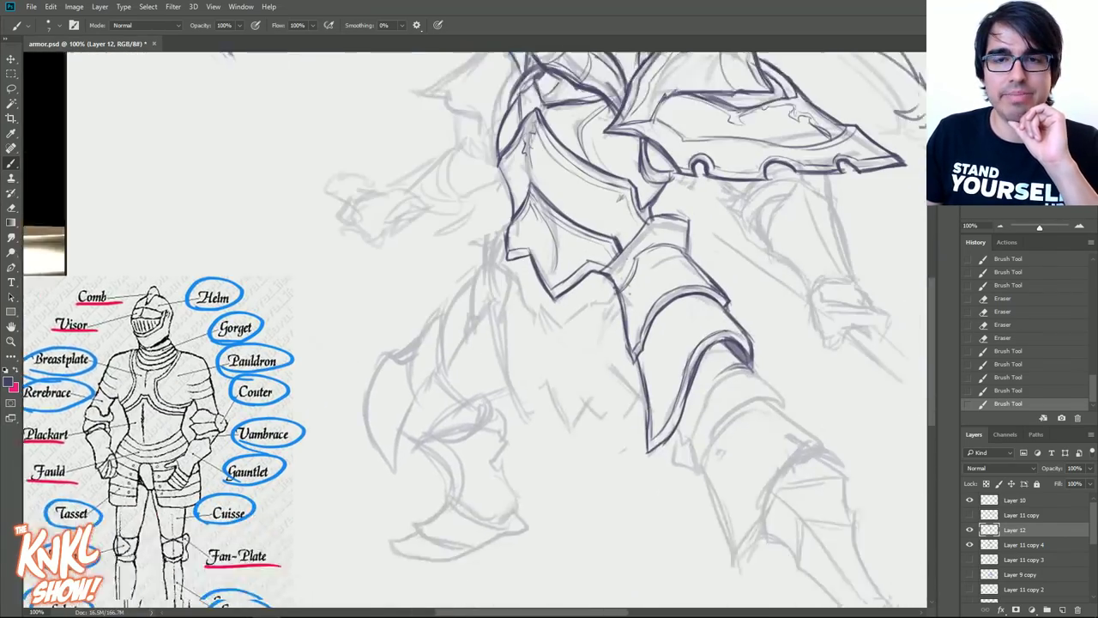
left_click_drag(761, 372, 650, 308)
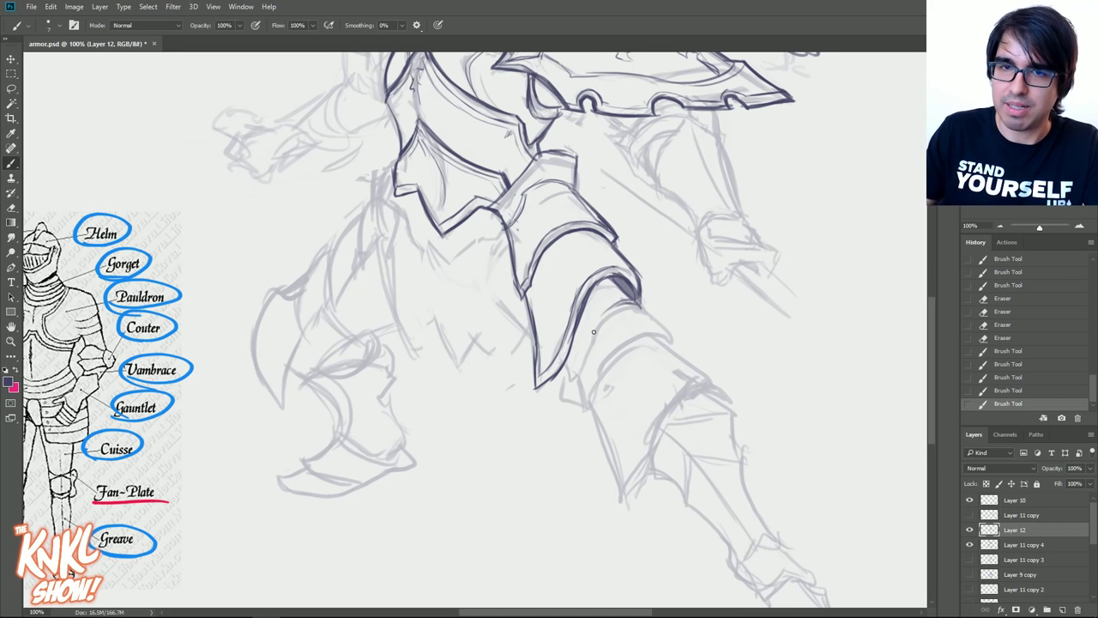
- Draw two narrow overlapping plates with curved double rims beneath the second thigh plate, consulting the armor references
left_click_drag(609, 322, 630, 337)
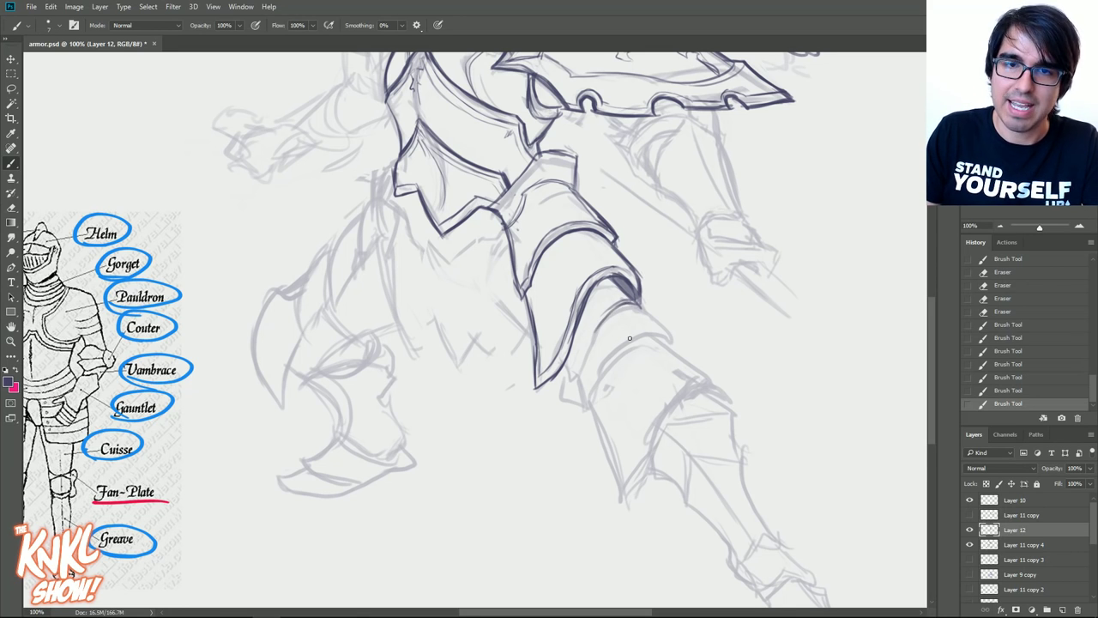
left_click_drag(360, 223, 890, 439)
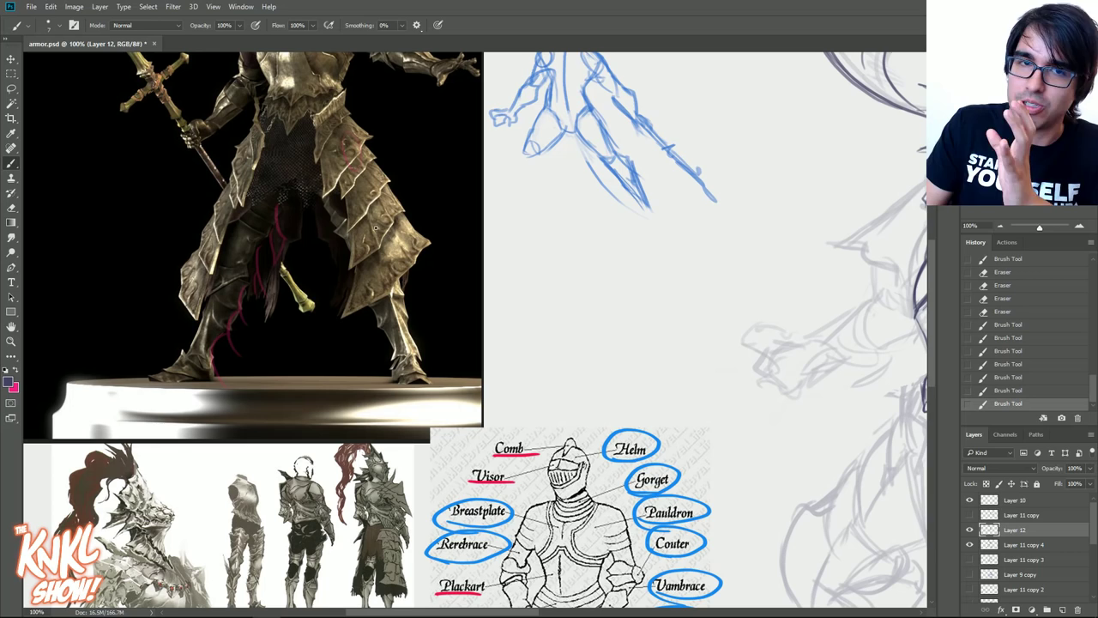
mouse_move(858, 429)
left_mouse_down()
mouse_move(474, 380)
mouse_move(366, 333)
mouse_move(307, 277)
left_mouse_up()
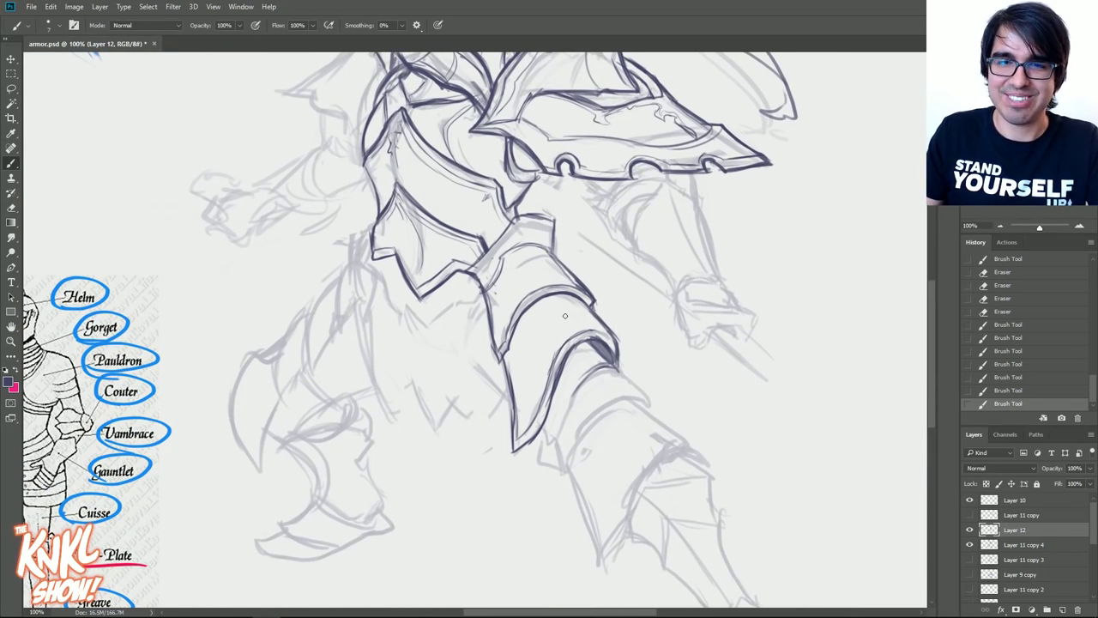
mouse_move(590, 370)
left_mouse_down()
mouse_move(616, 358)
mouse_move(622, 371)
left_mouse_up()
key("bracketleft")
key("bracketleft")
mouse_move(618, 362)
left_mouse_down()
mouse_move(624, 374)
mouse_move(546, 444)
left_mouse_up()
left_click_drag(566, 403, 555, 424)
left_click_drag(604, 362, 543, 443)
mouse_move(619, 371)
left_mouse_down()
mouse_move(648, 403)
mouse_move(578, 421)
left_mouse_up()
left_click_drag(599, 416, 580, 444)
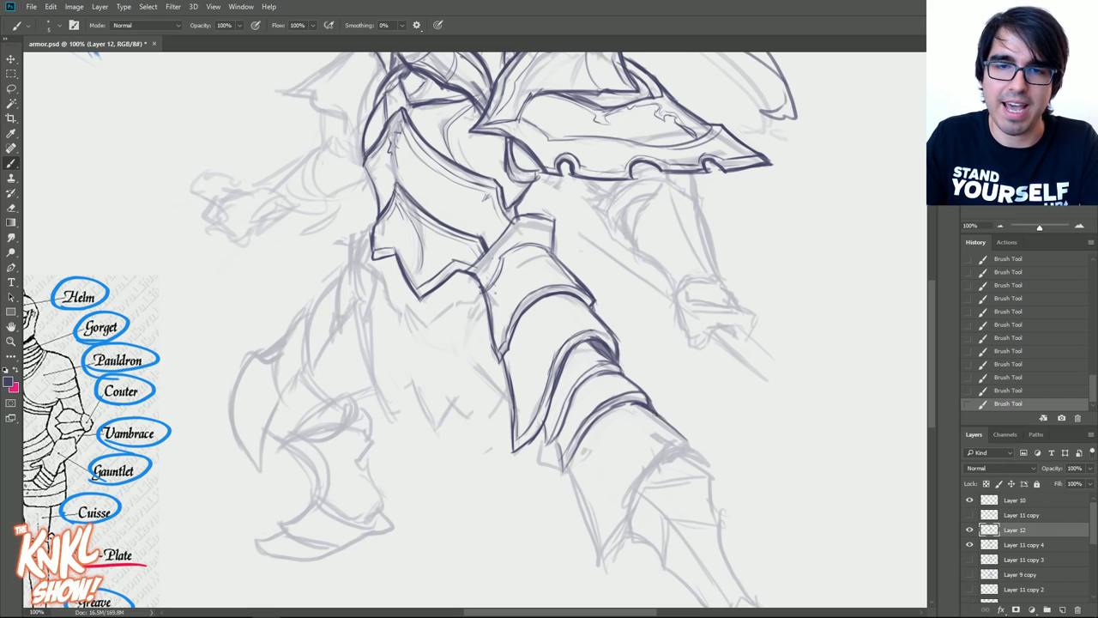
- Try a flared outer edge for the knee plate, compare it with the armor reference, and erase it
left_click_drag(649, 410, 689, 446)
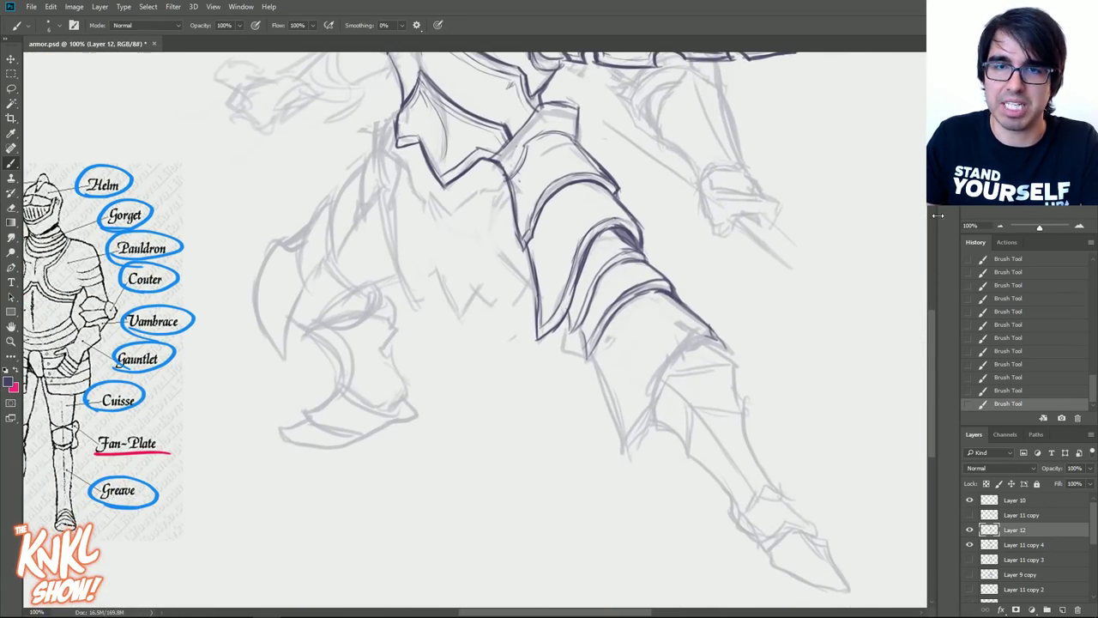
key("e")
mouse_move(723, 343)
left_mouse_down()
mouse_move(683, 309)
mouse_move(715, 302)
left_mouse_up()
left_click_drag(681, 303, 714, 302)
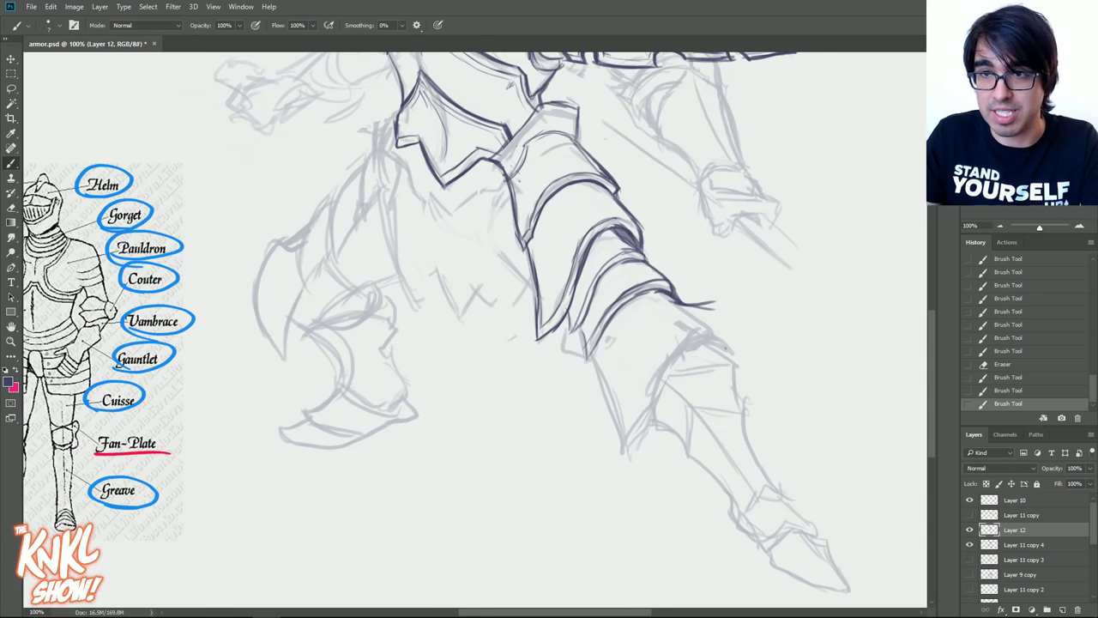
left_click_drag(663, 206, 664, 221)
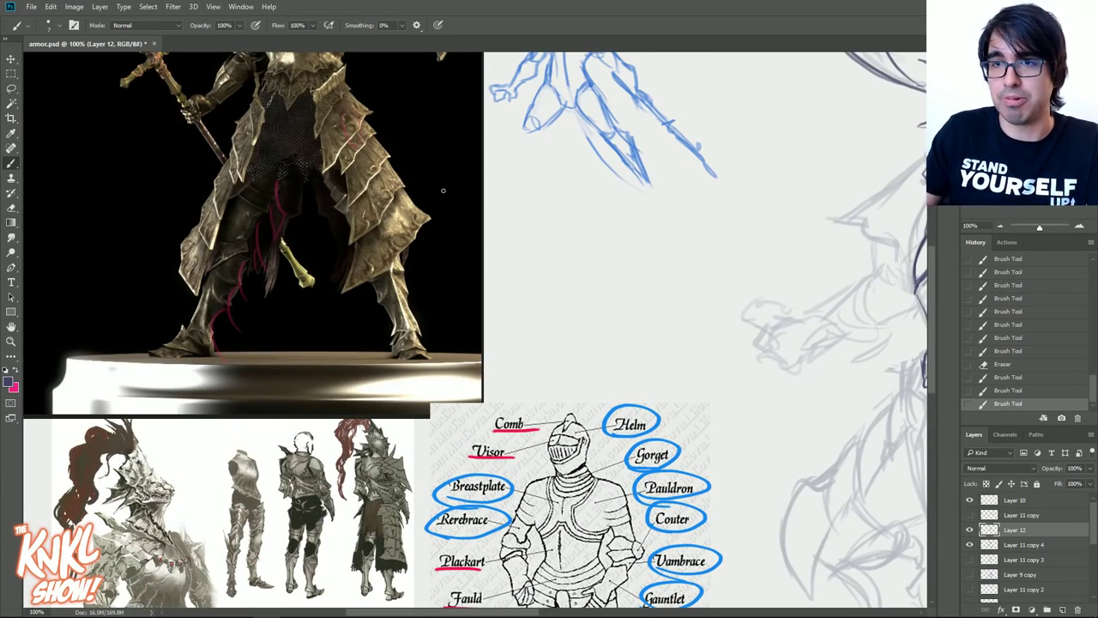
left_click_drag(1004, 141, 1035, 155)
key("e")
left_click_drag(592, 270, 564, 271)
- Outline the knee plate with a raised outer peak, a long pointed lower tip and an inner rim line
key("b")
mouse_move(503, 412)
left_mouse_down()
mouse_move(542, 307)
mouse_move(587, 263)
mouse_move(616, 285)
mouse_move(608, 274)
mouse_move(618, 330)
left_mouse_up()
mouse_move(591, 264)
left_mouse_down()
mouse_move(619, 305)
mouse_move(571, 263)
mouse_move(590, 257)
left_mouse_up()
mouse_move(580, 260)
left_mouse_down()
mouse_move(537, 285)
mouse_move(495, 403)
left_mouse_up()
mouse_move(477, 312)
left_mouse_down()
mouse_move(496, 396)
mouse_move(495, 386)
left_mouse_up()
left_click_drag(507, 287, 530, 284)
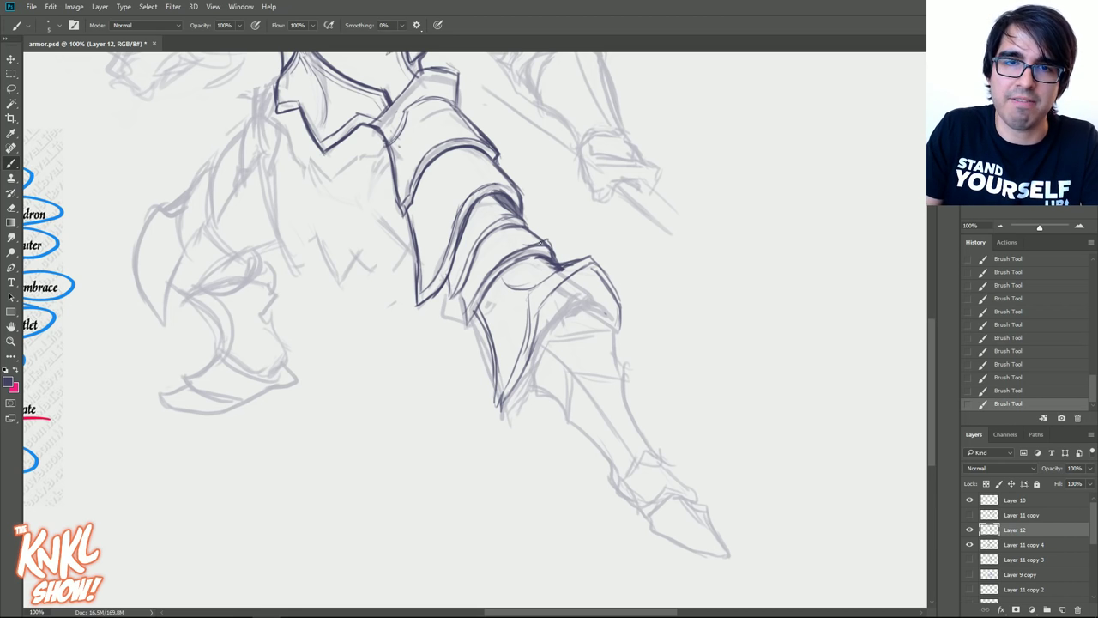
- Erase the outer ends of the two narrow plates above the knee and redraw them with pointed, overlapping corners
left_click_drag(534, 241, 554, 257)
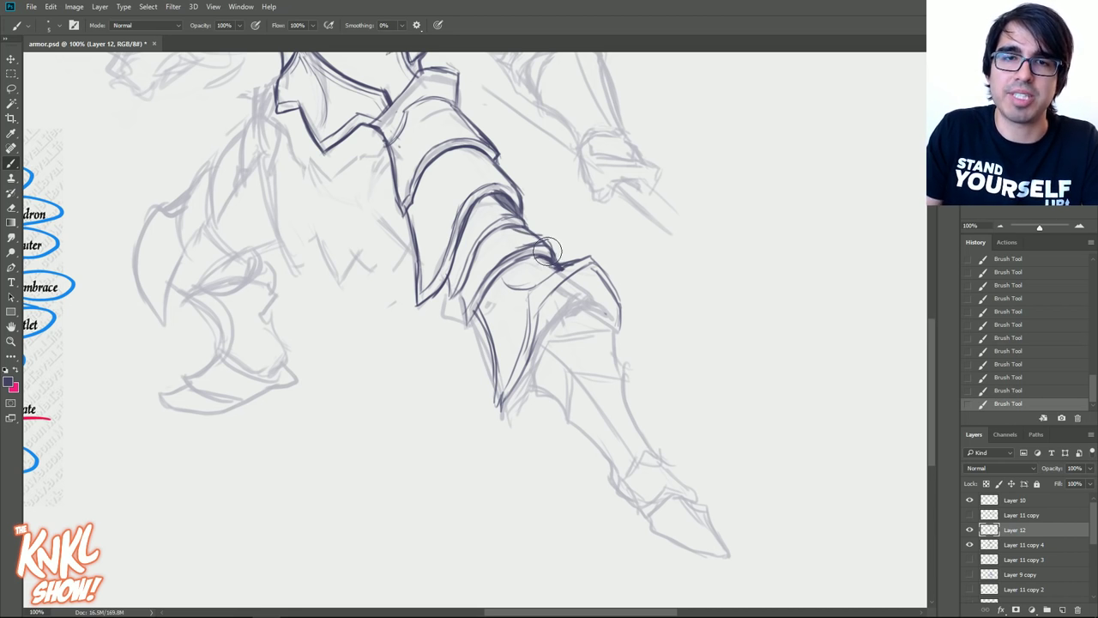
key("e")
left_click_drag(533, 232, 543, 276)
key("b")
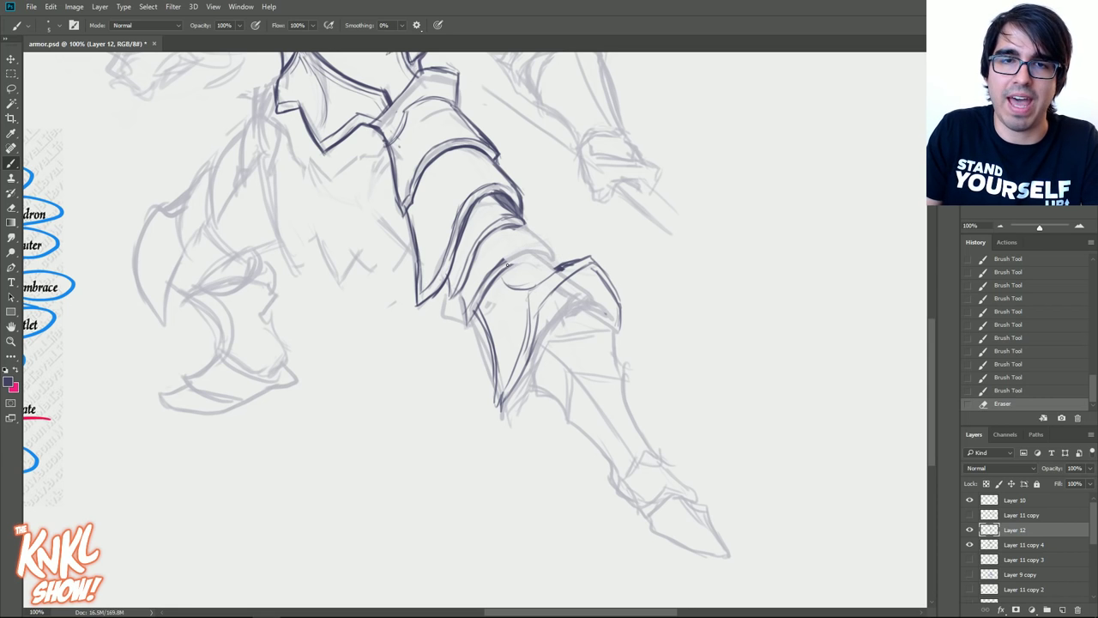
left_click_drag(515, 257, 535, 245)
left_click_drag(504, 267, 536, 255)
left_click_drag(521, 260, 549, 245)
left_click_drag(522, 239, 546, 229)
left_click_drag(523, 237, 549, 226)
left_click_drag(522, 237, 542, 229)
mouse_move(525, 238)
left_mouse_down()
mouse_move(544, 229)
mouse_move(527, 219)
left_mouse_up()
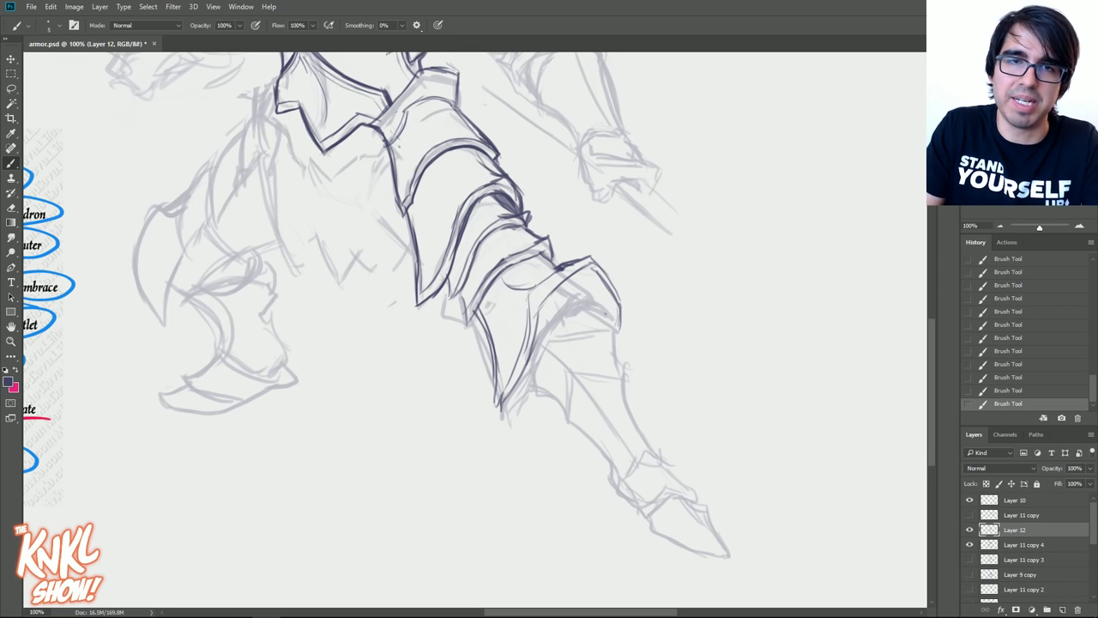
- Erase the first thigh plate's rough outer end and redraw the edge running down to its corner
key("e")
left_click_drag(470, 128, 473, 168)
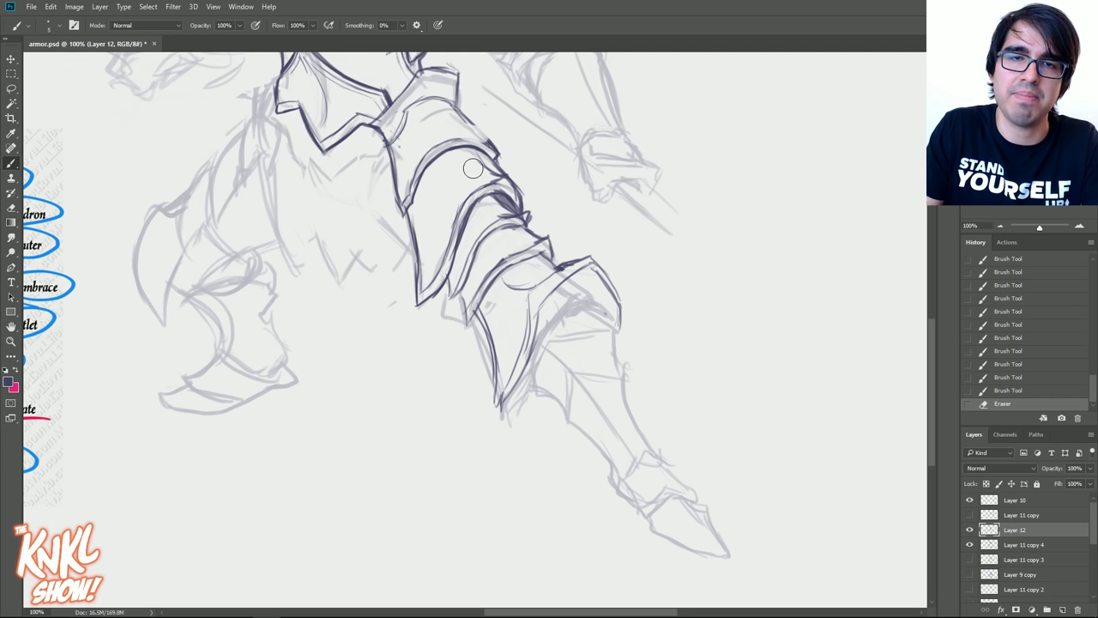
left_click_drag(454, 103, 492, 144)
left_click_drag(460, 108, 498, 155)
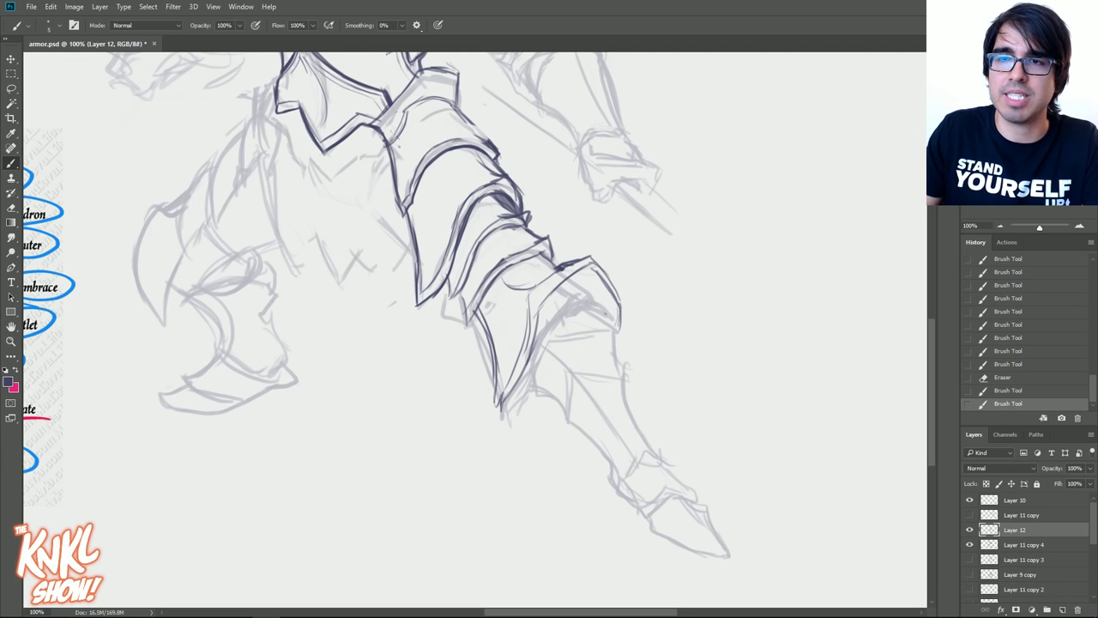
- Rework the first thigh plate's outer corner into a sharp tip and strengthen the knee plate's outer peak
left_click(1079, 225)
left_click_drag(1041, 148, 1037, 139)
mouse_move(636, 230)
left_mouse_down()
mouse_move(600, 294)
mouse_move(506, 245)
mouse_move(532, 258)
mouse_move(545, 296)
left_mouse_up()
key("e")
key("b")
left_click_drag(791, 386, 779, 313)
left_click_drag(736, 406, 794, 439)
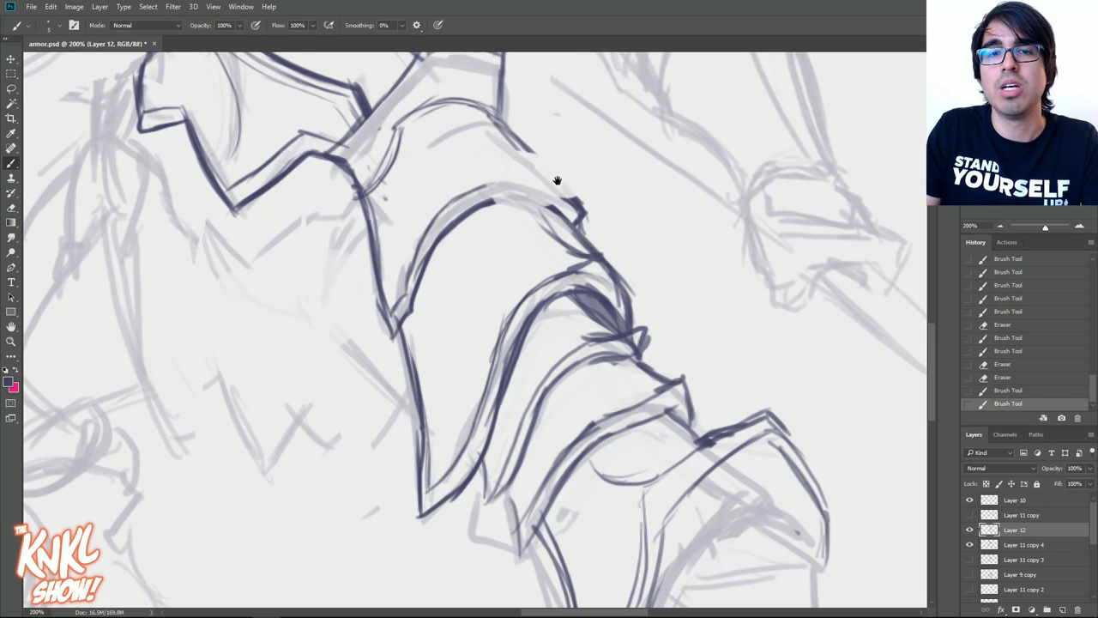
left_click_drag(557, 180, 548, 217)
mouse_move(483, 234)
left_mouse_down()
mouse_move(512, 242)
mouse_move(533, 229)
mouse_move(557, 265)
mouse_move(539, 239)
left_mouse_up()
mouse_move(470, 230)
left_mouse_down()
mouse_move(535, 207)
mouse_move(568, 253)
mouse_move(539, 200)
mouse_move(522, 195)
mouse_move(539, 196)
mouse_move(497, 162)
mouse_move(492, 180)
mouse_move(530, 199)
left_mouse_up()
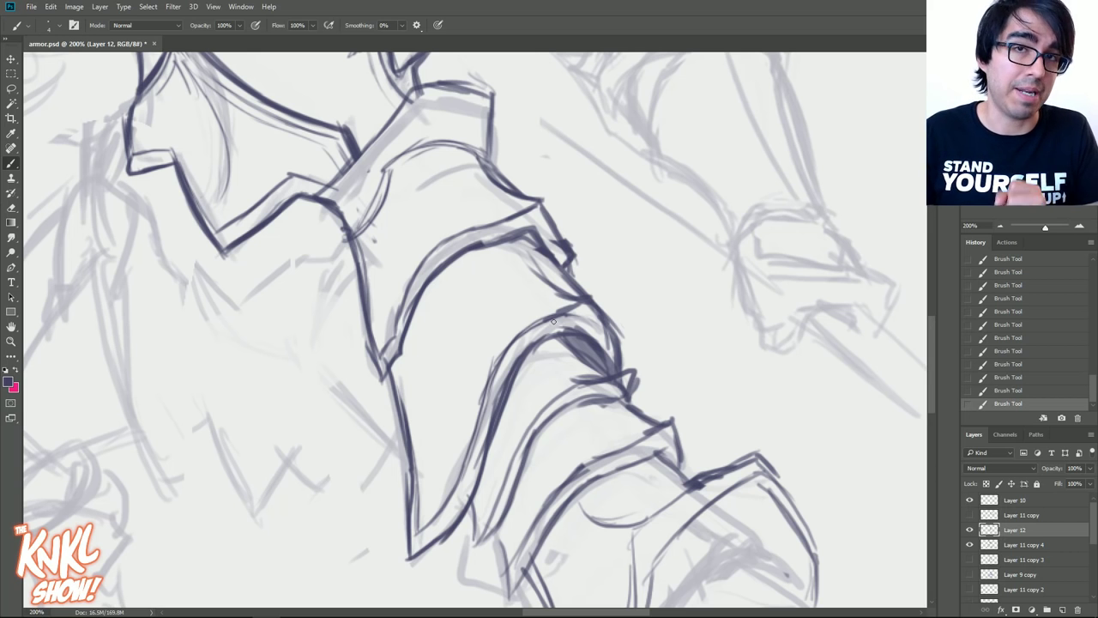
- Enlarge the brush to 25 and shade the recesses beneath the first and second thigh plates' curved rims
key("]")
key("]")
key("]")
key("]")
left_click_drag(474, 250, 403, 340)
key("]")
key("]")
key("]")
key("]")
mouse_move(501, 419)
left_mouse_down()
mouse_move(548, 344)
mouse_move(571, 330)
left_mouse_up()
key("ctrl+z")
key("]")
mouse_move(508, 408)
left_mouse_down()
mouse_move(578, 350)
mouse_move(538, 347)
mouse_move(574, 342)
left_mouse_up()
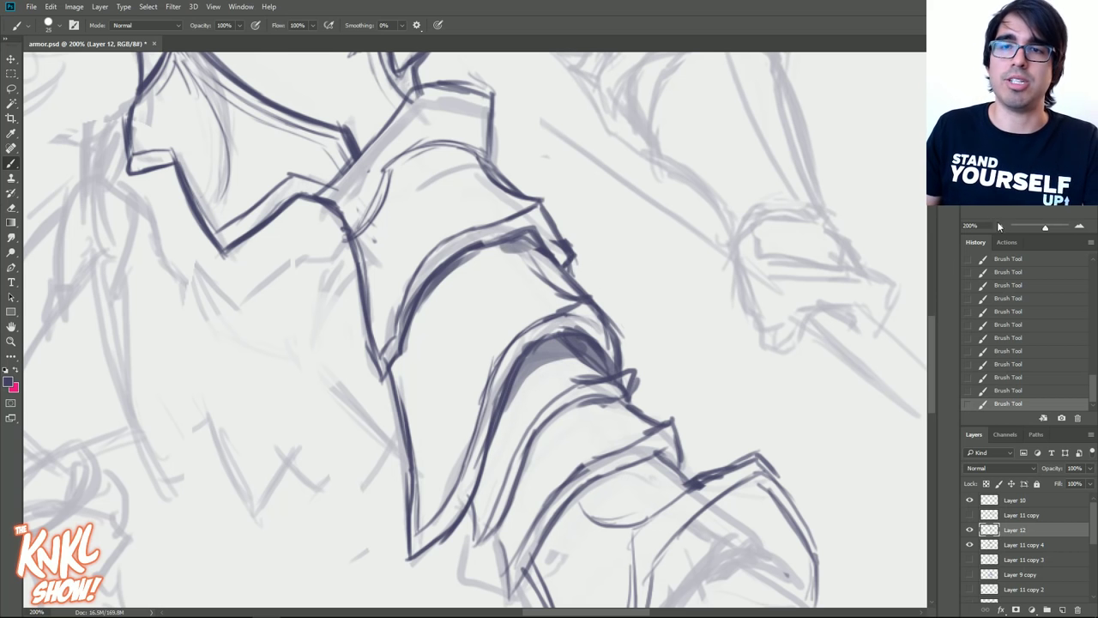
- Reduce the brush size and darken the knee plate's curved lower edge from its pointed tip to the outer peak
key("ctrl+minus")
mouse_move(722, 371)
left_mouse_down()
mouse_move(781, 404)
mouse_move(775, 498)
mouse_move(820, 367)
left_mouse_up()
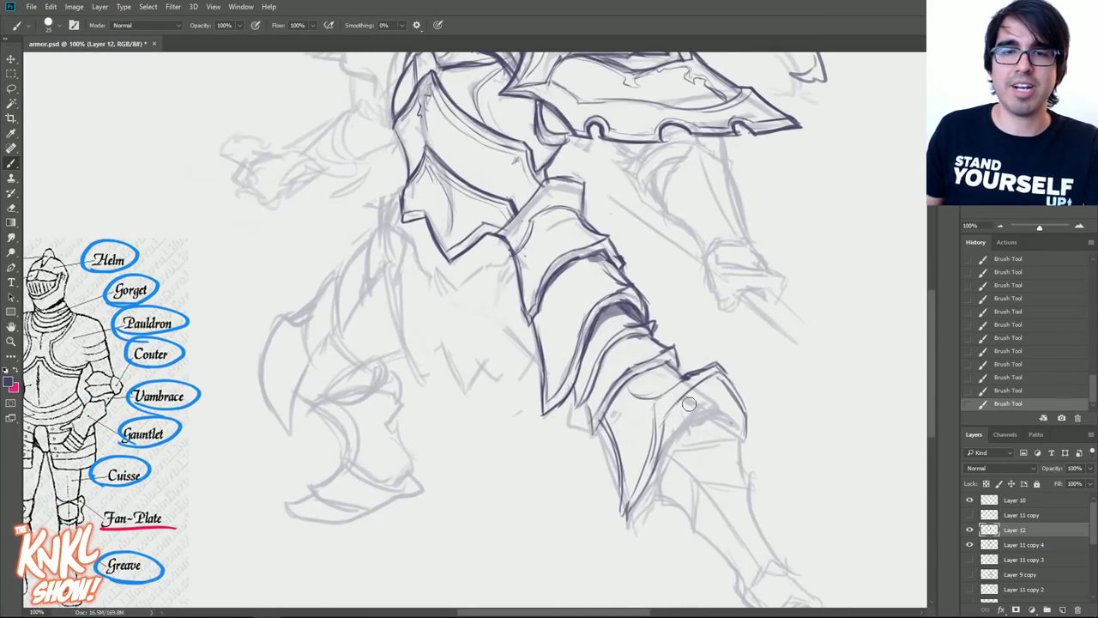
mouse_move(532, 377)
left_mouse_down()
mouse_move(887, 490)
mouse_move(922, 446)
mouse_move(463, 269)
mouse_move(492, 267)
left_mouse_up()
key("[")
key("[")
key("[")
key("[")
key("[")
key("[")
mouse_move(602, 388)
left_mouse_down()
mouse_move(623, 312)
mouse_move(674, 267)
mouse_move(704, 328)
left_mouse_up()
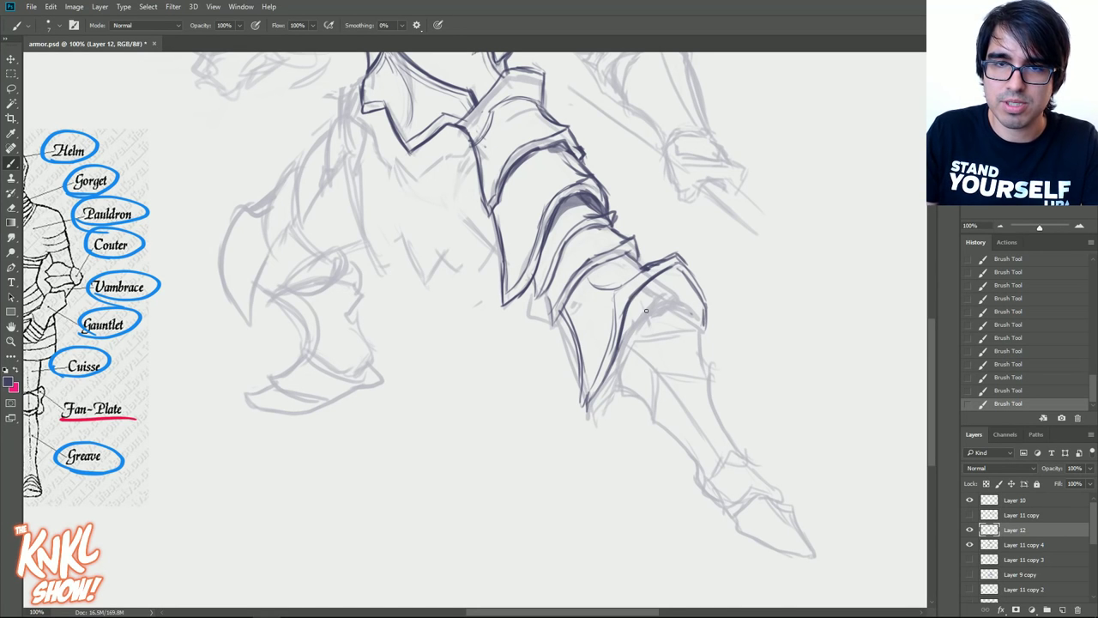
- Draw the small faceted plates tucked beneath the knee plate, with their central ridge and stepped outer edge
mouse_move(309, 308)
left_mouse_down()
mouse_move(701, 341)
mouse_move(756, 369)
mouse_move(870, 309)
mouse_move(221, 309)
left_mouse_up()
key("[")
left_click_drag(529, 357, 568, 371)
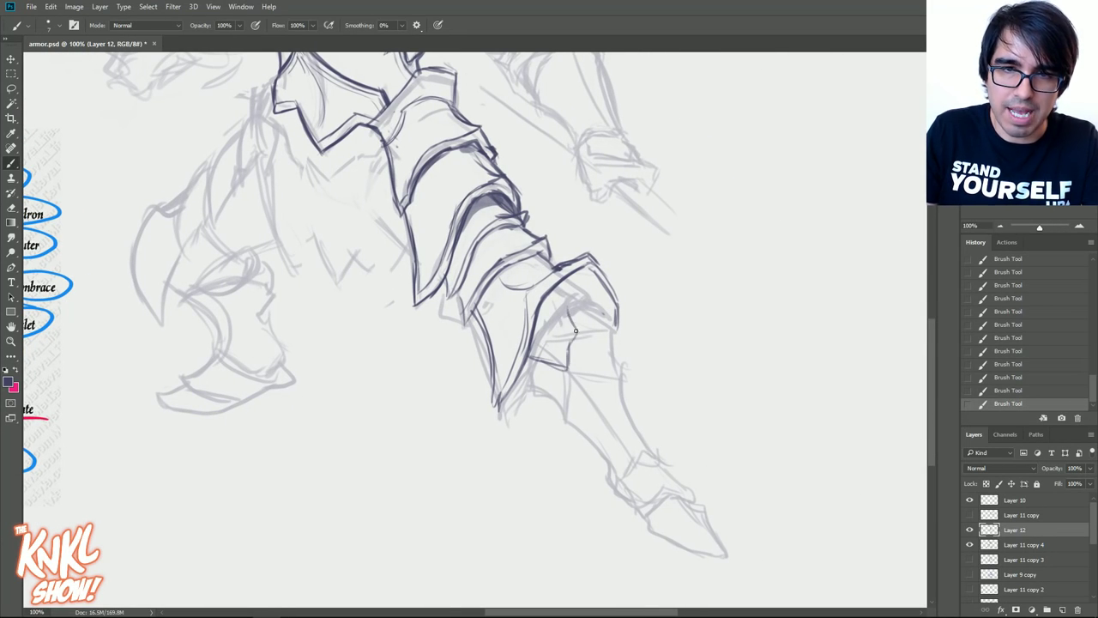
left_click_drag(570, 288, 578, 334)
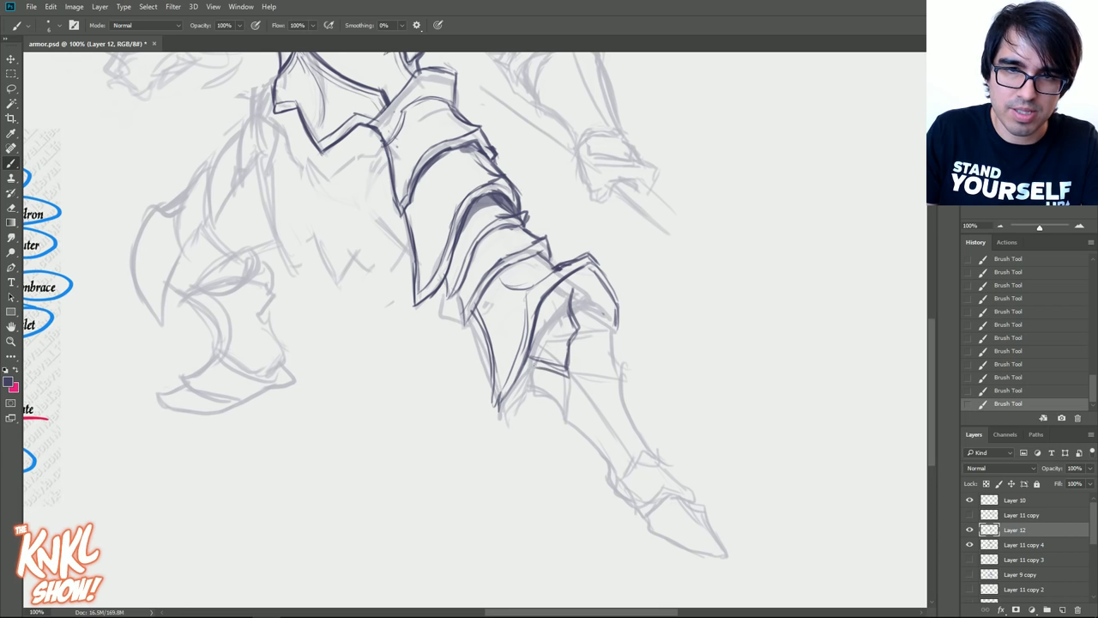
mouse_move(572, 300)
left_mouse_down()
mouse_move(612, 323)
mouse_move(630, 376)
left_mouse_up()
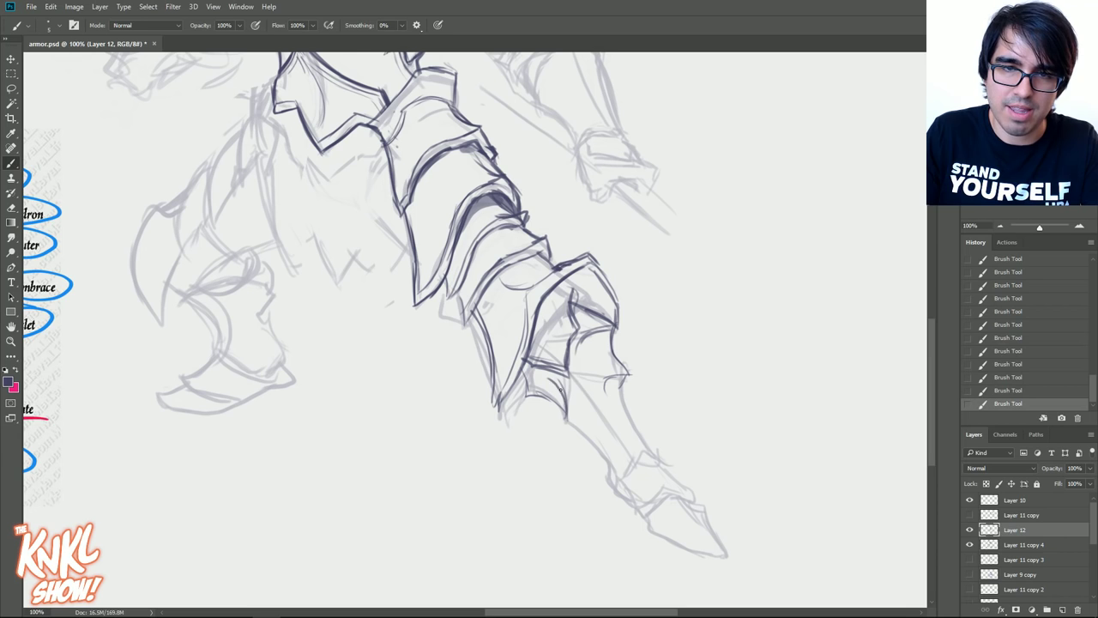
- Undo the last strokes at the greave's upper edge, check the armor references, and redraw its pointed upper rim
key("ctrl+z")
key("ctrl+z")
key("ctrl+z")
key("ctrl+z")
key("ctrl+z")
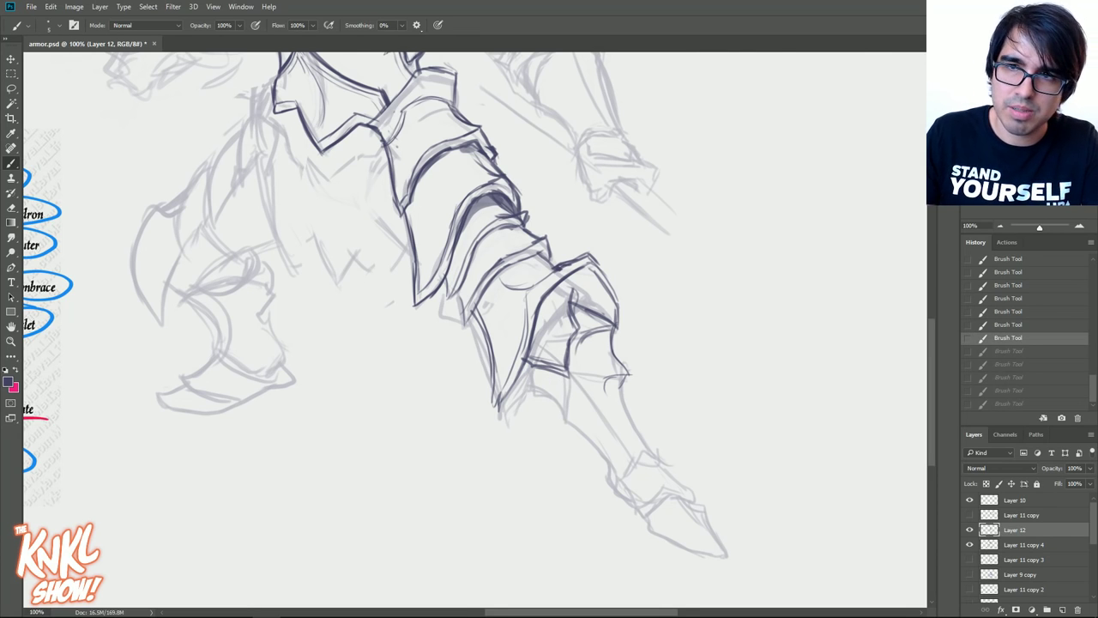
scroll(397, 146, "left", 8)
scroll(475, 328, "up", 3)
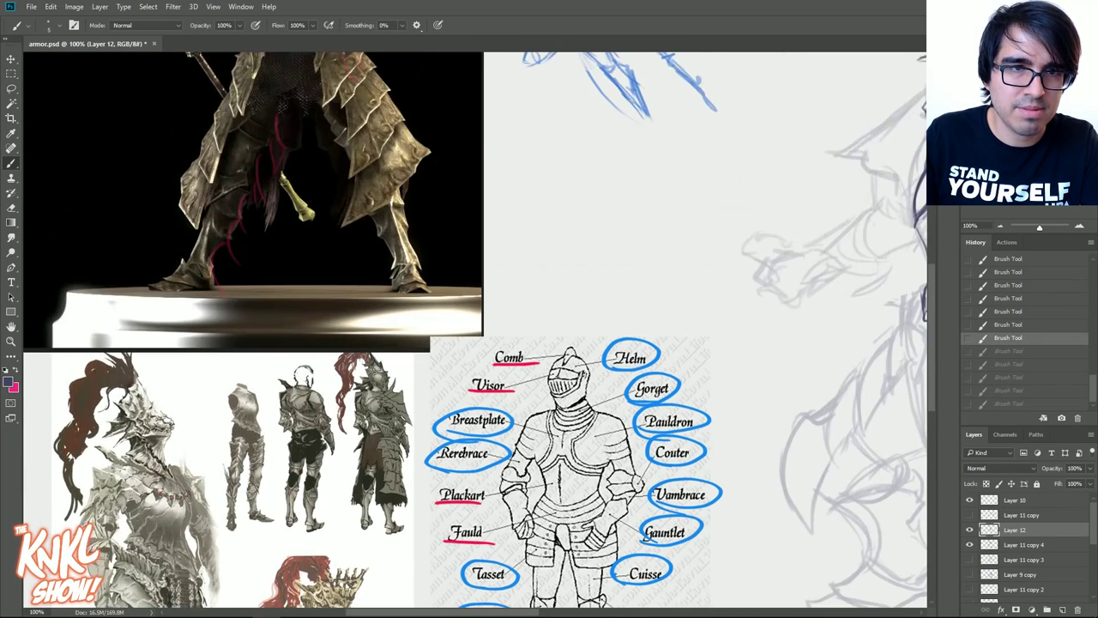
left_click_drag(858, 515, 288, 354)
mouse_move(618, 437)
left_mouse_down()
mouse_move(627, 414)
mouse_move(607, 429)
left_mouse_up()
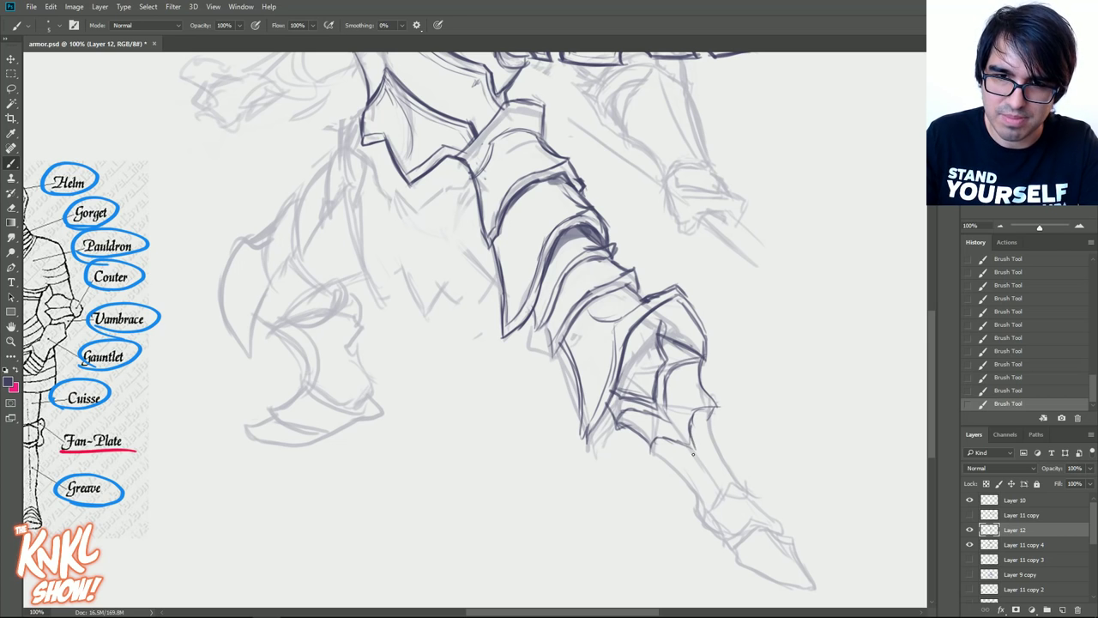
- Draw the greave's two curved sides down to the ankle rim and clean up its upper inner edge
left_click_drag(653, 447, 697, 498)
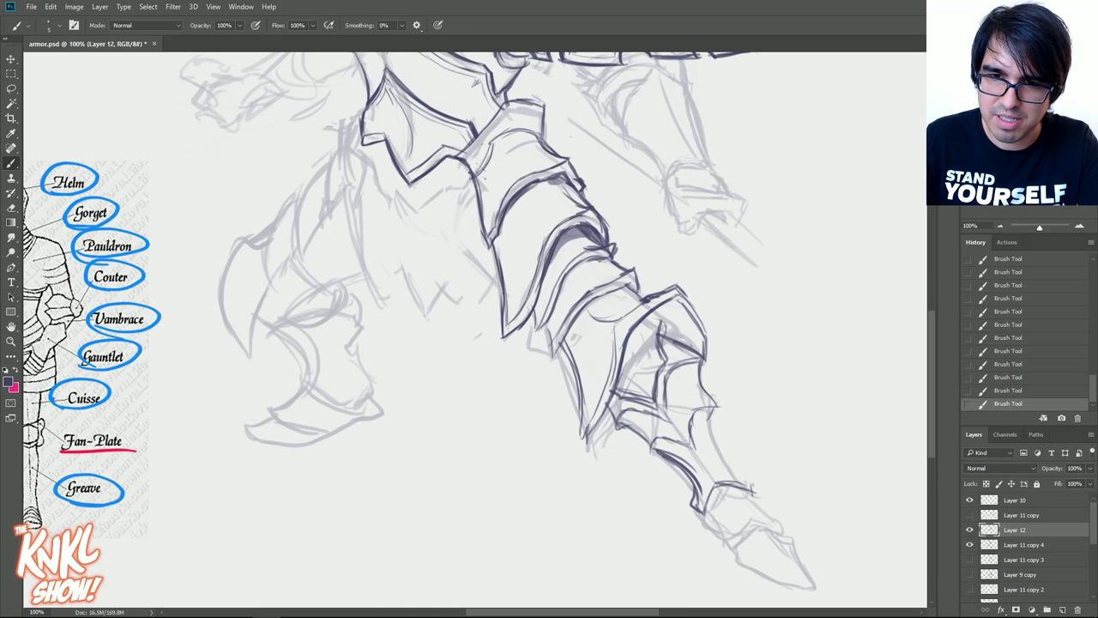
left_click_drag(709, 416, 740, 479)
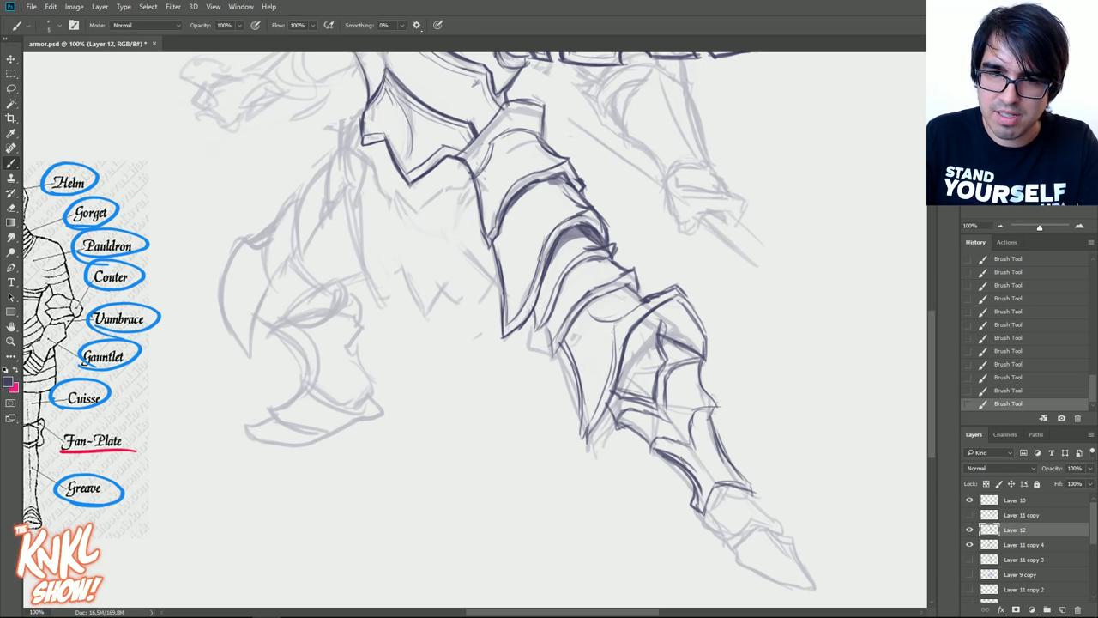
mouse_move(626, 420)
left_mouse_down()
mouse_move(616, 424)
mouse_move(649, 450)
left_mouse_up()
left_click_drag(848, 441, 811, 346)
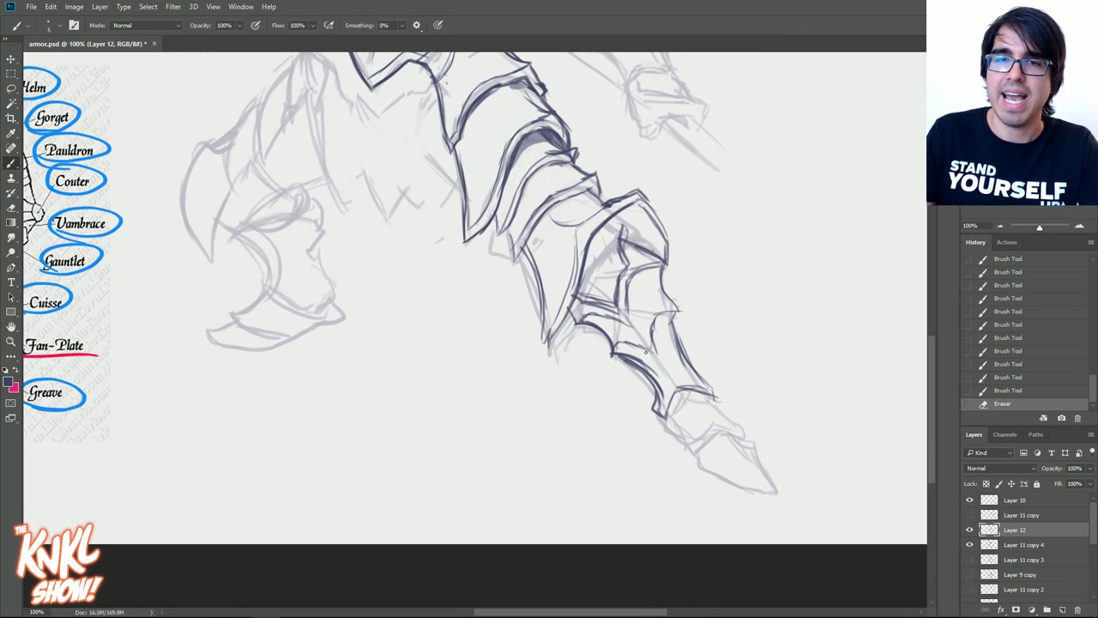
left_click_drag(672, 324, 696, 373)
left_click_drag(683, 350, 715, 385)
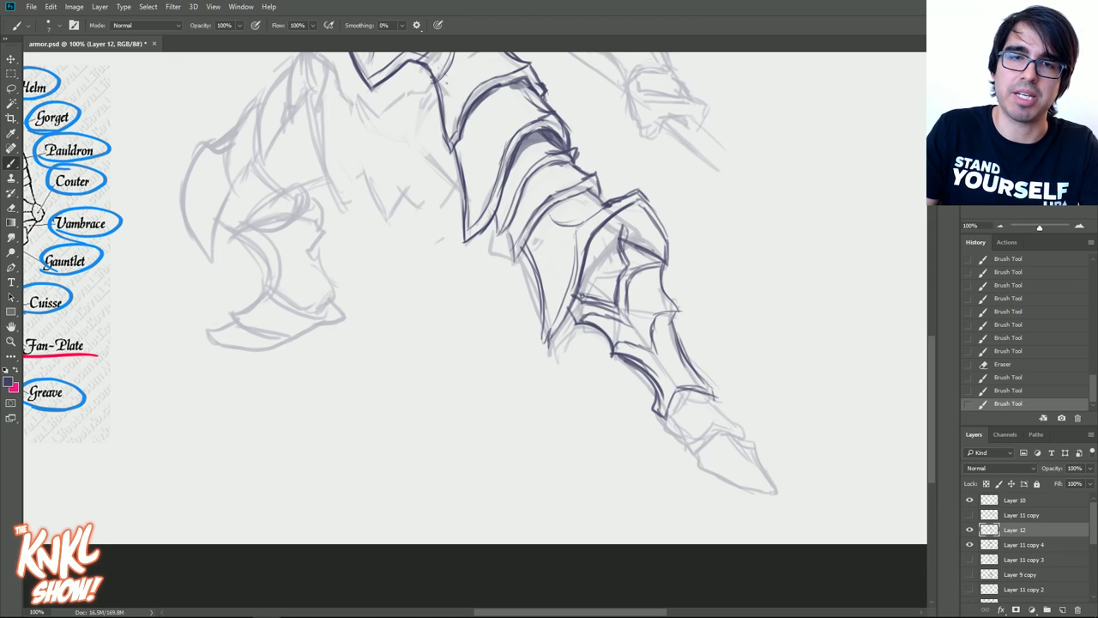
- Mark the knee and ankle joints with pink circles and draw a pink guide line down the shin
key("x")
mouse_move(688, 406)
left_mouse_down()
mouse_move(549, 226)
mouse_move(695, 426)
left_mouse_up()
key("ctrl+z")
key("ctrl+z")
mouse_move(620, 318)
left_mouse_down()
mouse_move(693, 413)
mouse_move(669, 416)
mouse_move(677, 420)
mouse_move(690, 388)
left_mouse_up()
key("ctrl+z")
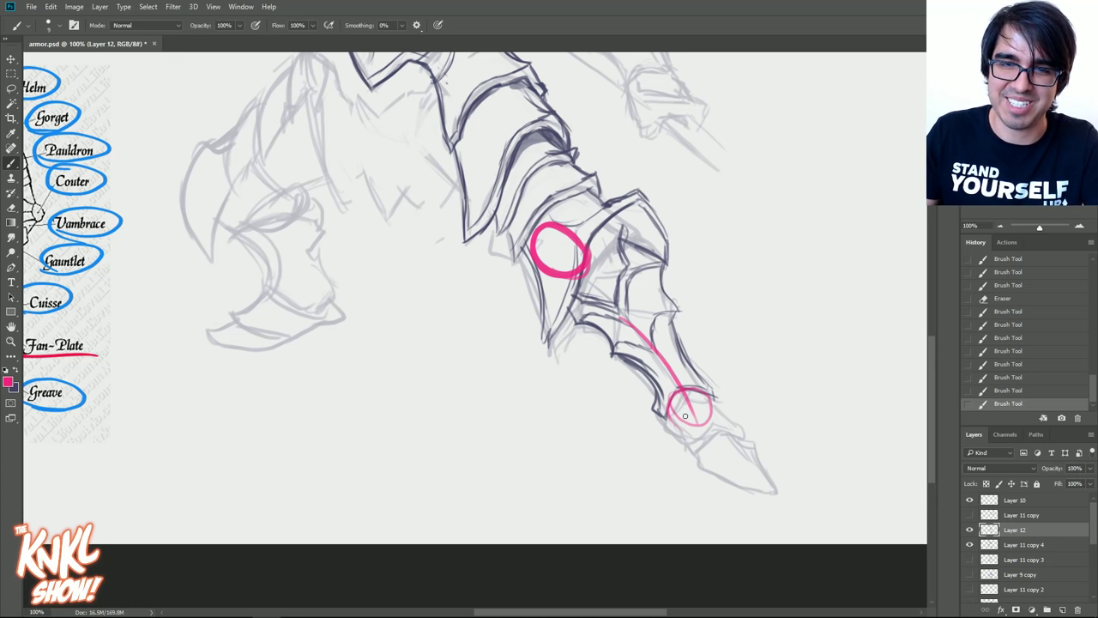
- Try a pink guide line from knee to ankle and a pink outline of the long pointed foot with its heel
mouse_move(706, 415)
left_mouse_down()
mouse_move(689, 387)
mouse_move(696, 457)
left_mouse_up()
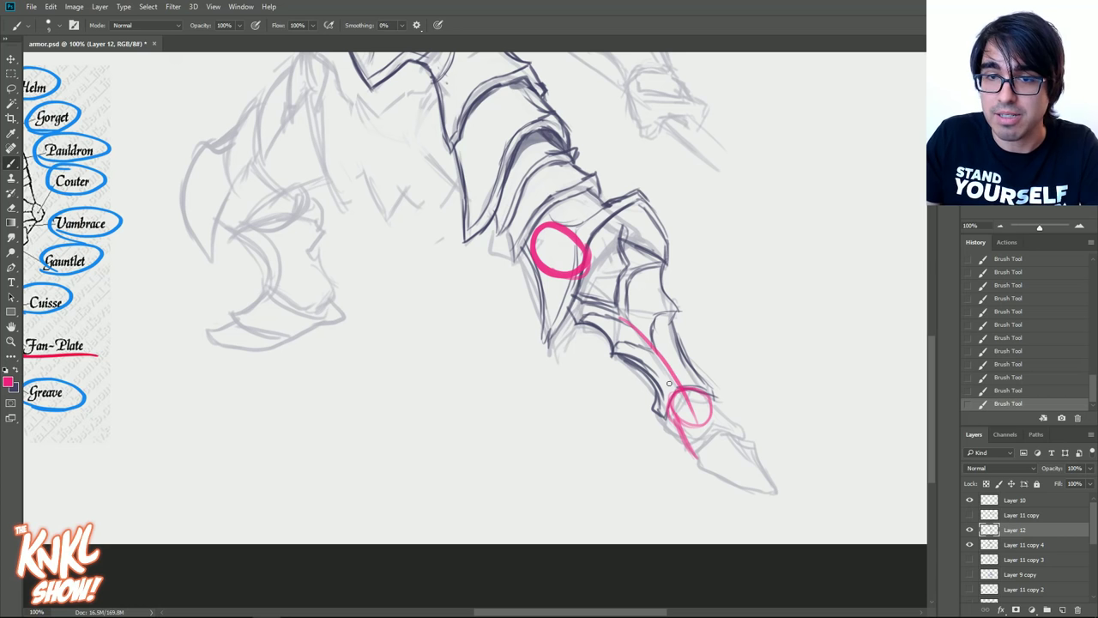
mouse_move(551, 246)
left_mouse_down()
mouse_move(675, 408)
mouse_move(672, 390)
left_mouse_up()
key("ctrl+z")
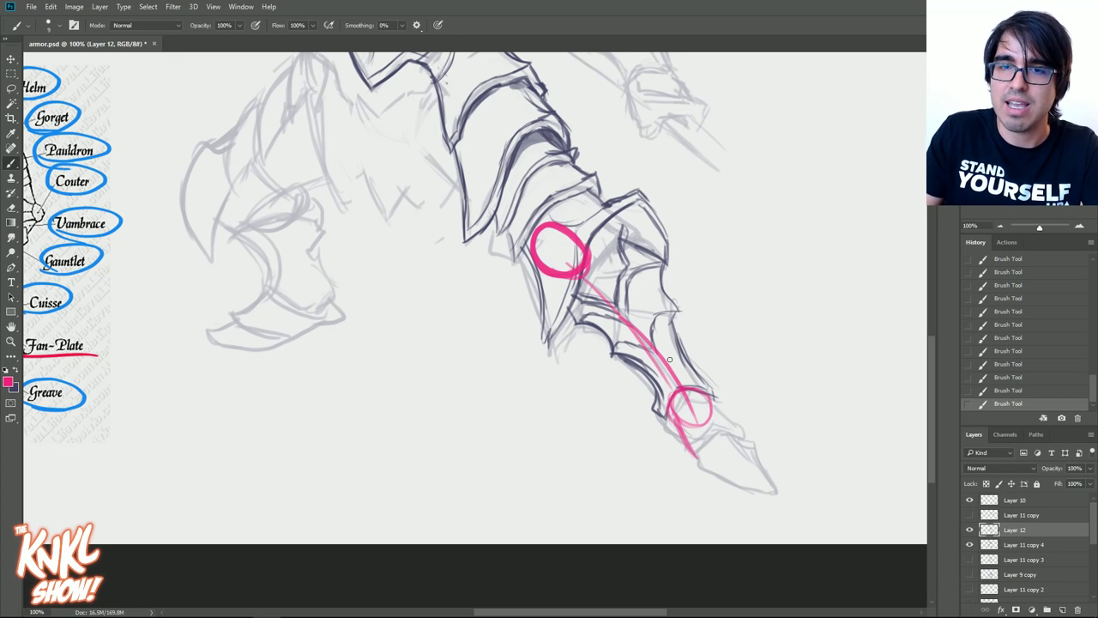
mouse_move(583, 279)
left_mouse_down()
mouse_move(696, 434)
mouse_move(654, 433)
mouse_move(773, 496)
mouse_move(714, 403)
left_mouse_up()
key("ctrl+z")
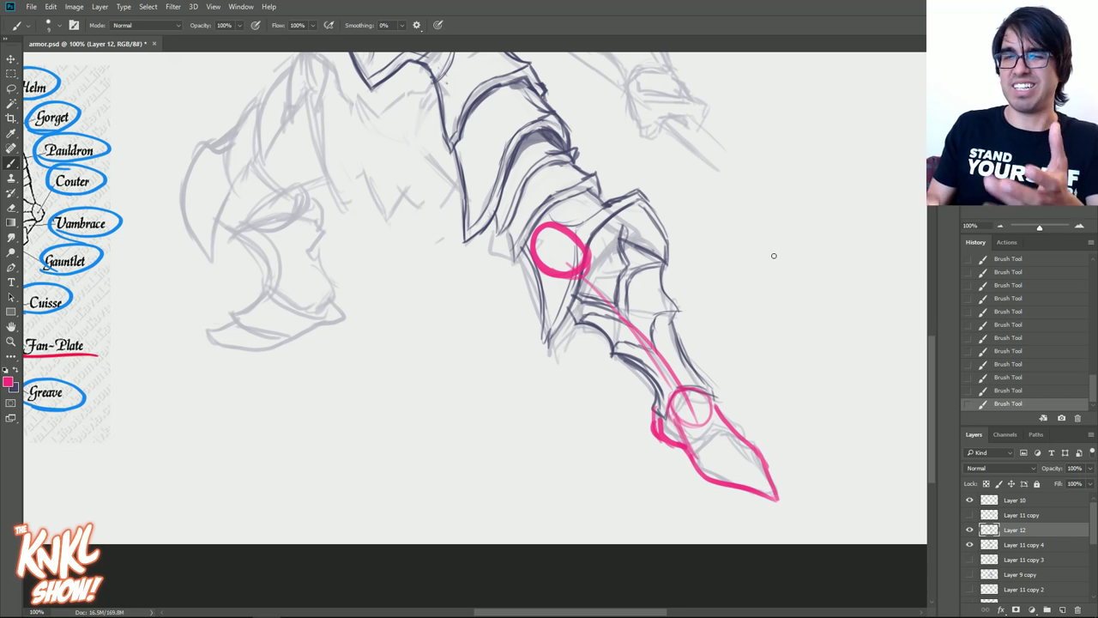
- Undo the long foot outline and try a shorter, blunter pink foot shape below the ankle circle
mouse_move(601, 343)
left_mouse_down()
mouse_move(623, 503)
mouse_move(591, 407)
mouse_move(589, 494)
mouse_move(513, 407)
left_mouse_up()
mouse_move(603, 467)
left_mouse_down()
mouse_move(662, 492)
mouse_move(604, 477)
mouse_move(687, 542)
left_mouse_up()
key("ctrl+z")
key("ctrl+z")
key("ctrl+z")
key("ctrl+z")
key("ctrl+z")
key("ctrl+z")
key("ctrl+z")
key("ctrl+z")
mouse_move(616, 495)
left_mouse_down()
mouse_move(620, 530)
mouse_move(678, 555)
left_mouse_up()
mouse_move(660, 492)
left_mouse_down()
mouse_move(620, 515)
mouse_move(654, 491)
mouse_move(645, 496)
left_mouse_up()
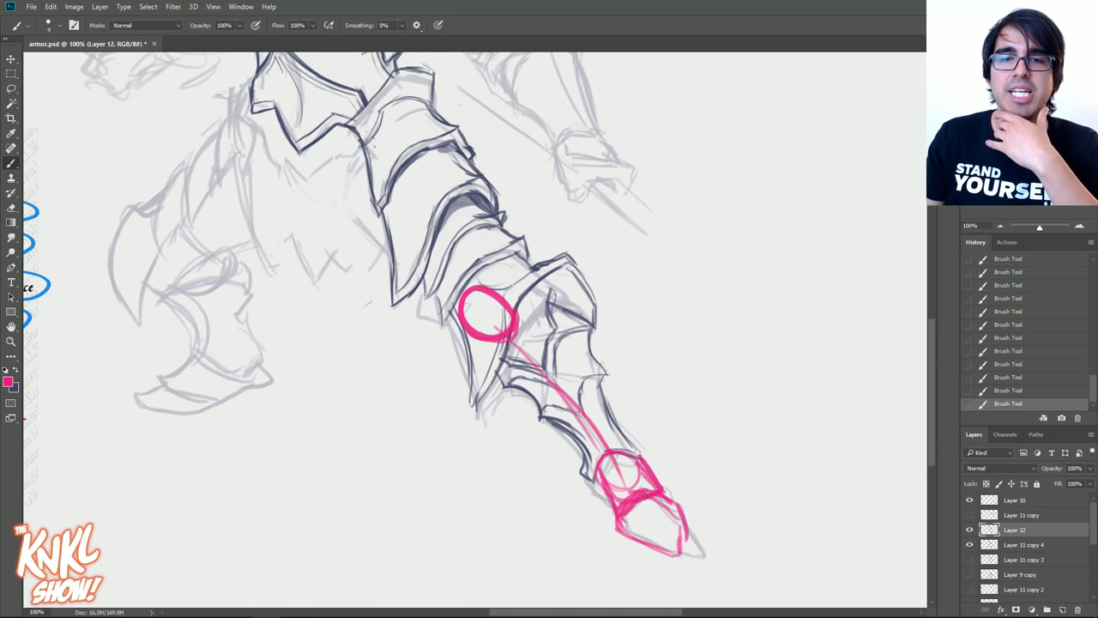
- Step back through the history to remove the pink foot outline, keeping the joint circles and first shin guide
left_click(1019, 365)
left_click_drag(1092, 390, 1091, 343)
left_click(1061, 332)
left_click(1055, 326)
left_click(1059, 316)
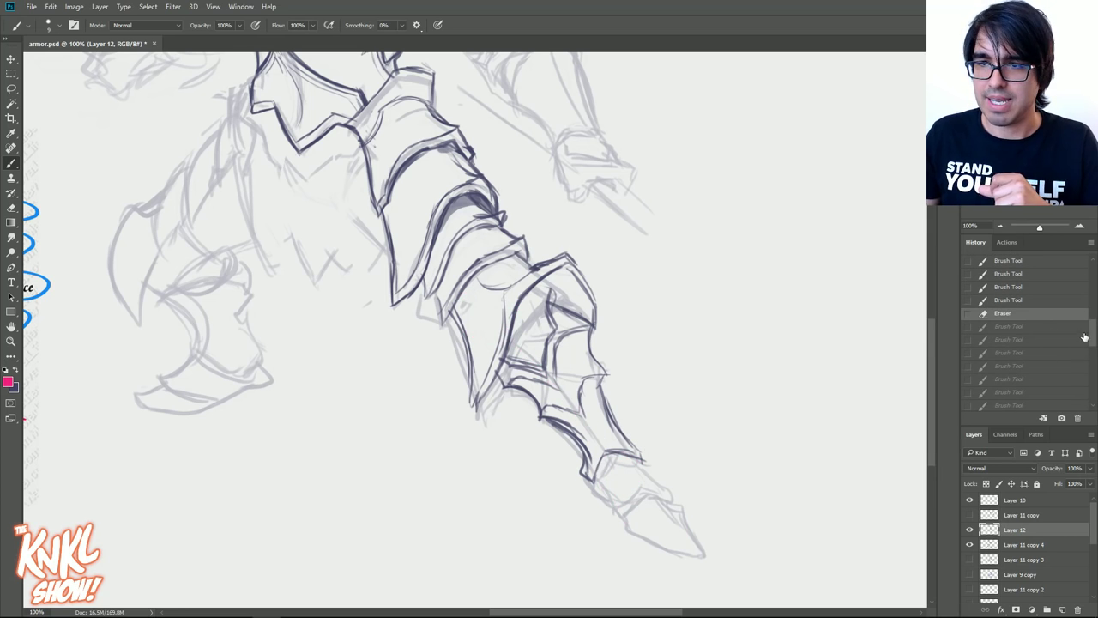
scroll(1093, 337, "down", 1)
left_click(1022, 393)
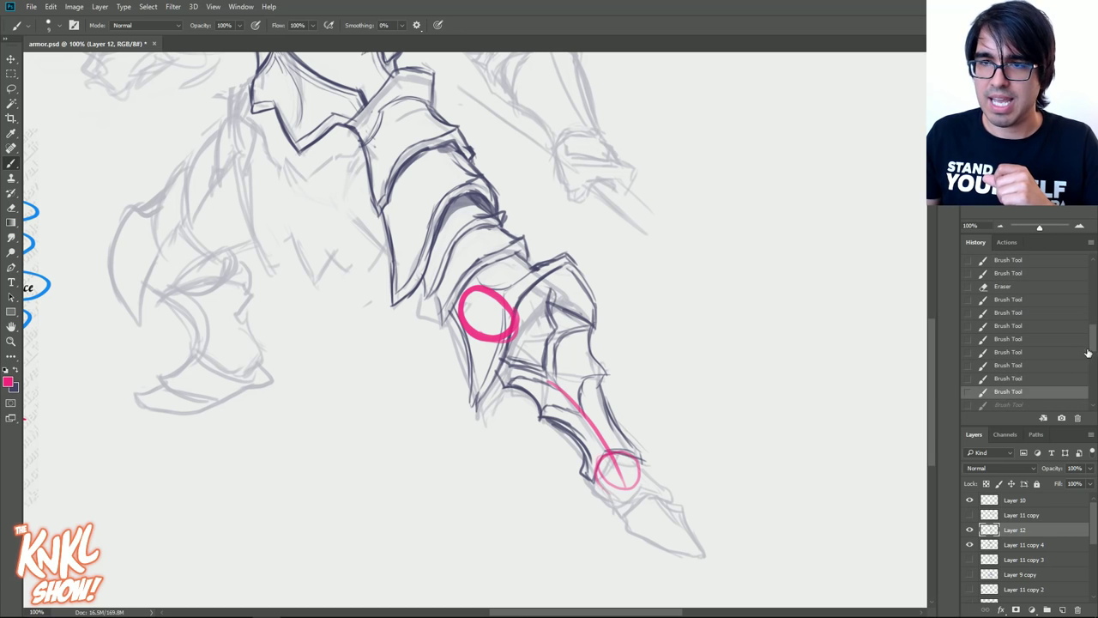
- Restore the short pink foot outline and the knee-to-ankle guide from the history
scroll(1072, 391, "down", 5)
left_click(1028, 408)
scroll(1025, 390, "up", 4)
left_click(1021, 380)
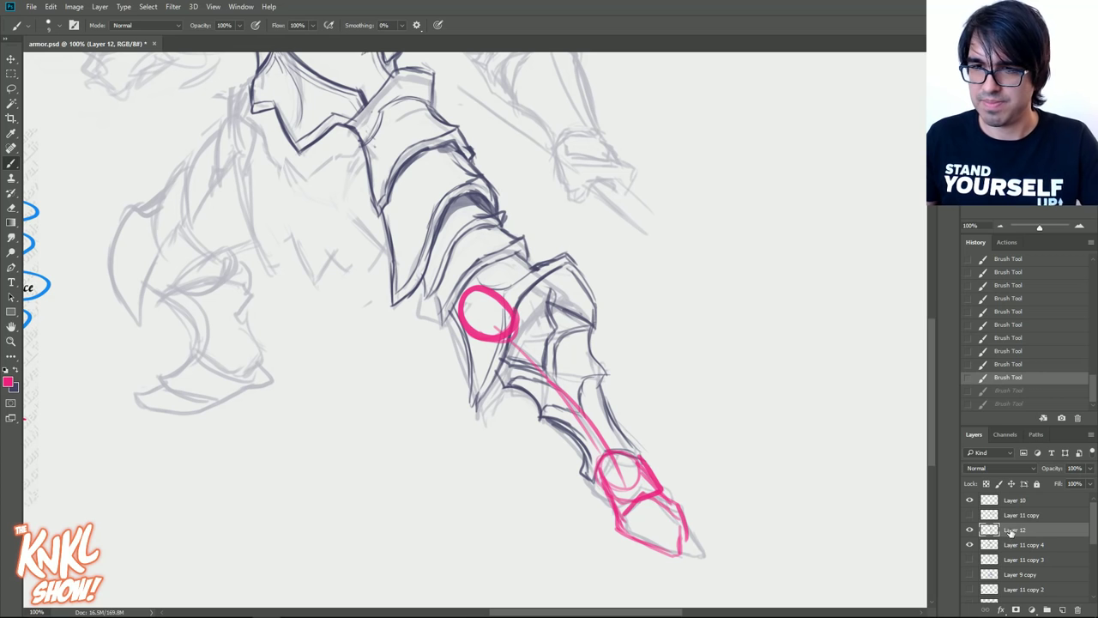
- Duplicate Layer 12, hide the original, and recolour the copy's locked pink pixels with the dark line colour
key("ctrl+j")
left_click(970, 543)
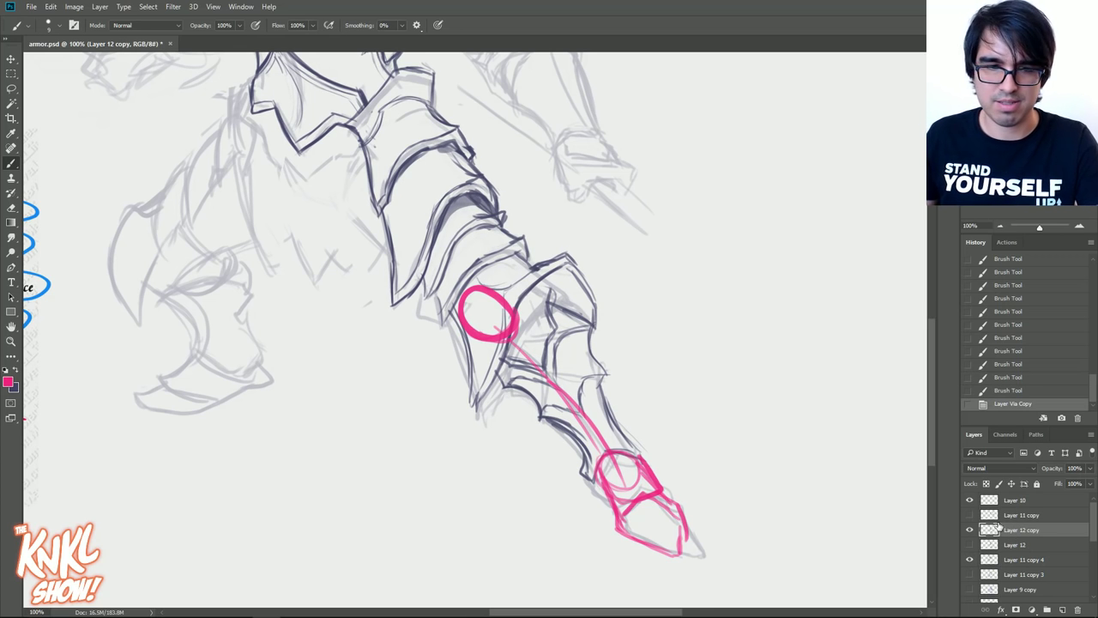
left_click(985, 483)
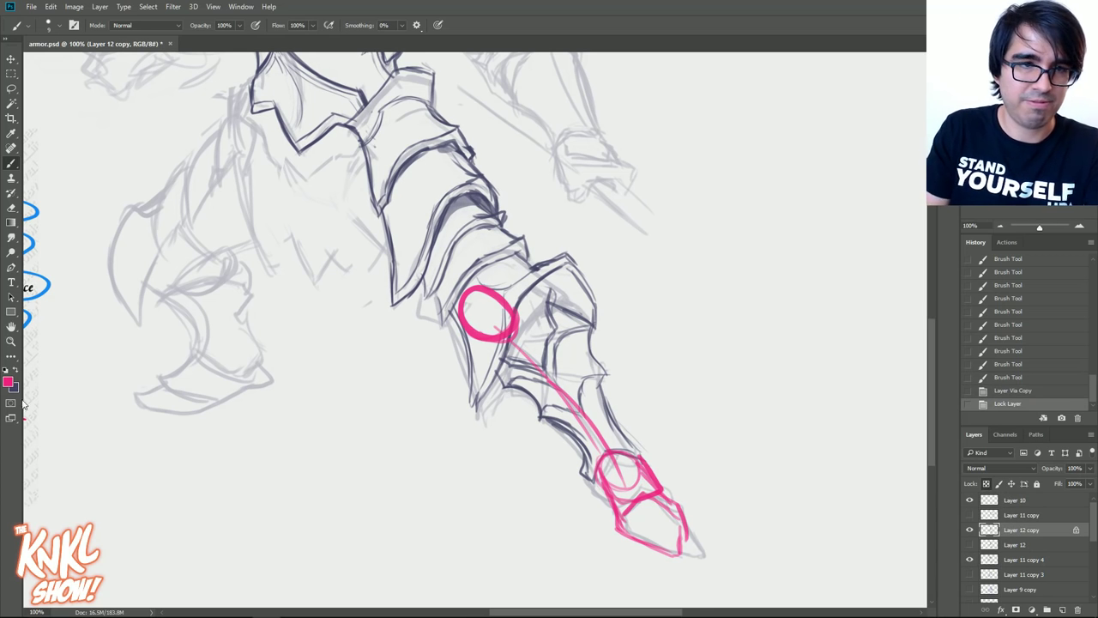
key("shift+BackSpace")
key("Return")
left_click(986, 484)
- Clean up the knee circle on the duplicate and strengthen the ankle and foot plate outlines with dark strokes
mouse_move(477, 300)
left_mouse_down()
mouse_move(474, 325)
mouse_move(486, 341)
mouse_move(485, 296)
mouse_move(473, 331)
mouse_move(515, 319)
mouse_move(514, 338)
mouse_move(498, 294)
mouse_move(506, 299)
mouse_move(446, 319)
left_mouse_up()
left_click_drag(472, 274, 453, 309)
mouse_move(300, 292)
left_mouse_down()
mouse_move(814, 329)
mouse_move(814, 481)
mouse_move(732, 436)
mouse_move(332, 292)
left_mouse_up()
mouse_move(666, 490)
left_mouse_down()
mouse_move(655, 485)
mouse_move(679, 495)
mouse_move(659, 484)
mouse_move(658, 506)
left_mouse_up()
left_click_drag(649, 514, 661, 501)
mouse_move(647, 510)
left_mouse_down()
mouse_move(666, 489)
mouse_move(694, 493)
left_mouse_up()
left_click_drag(656, 513, 671, 499)
left_click_drag(676, 489, 704, 492)
left_click_drag(680, 471, 702, 495)
key("bracketleft")
key("bracketleft")
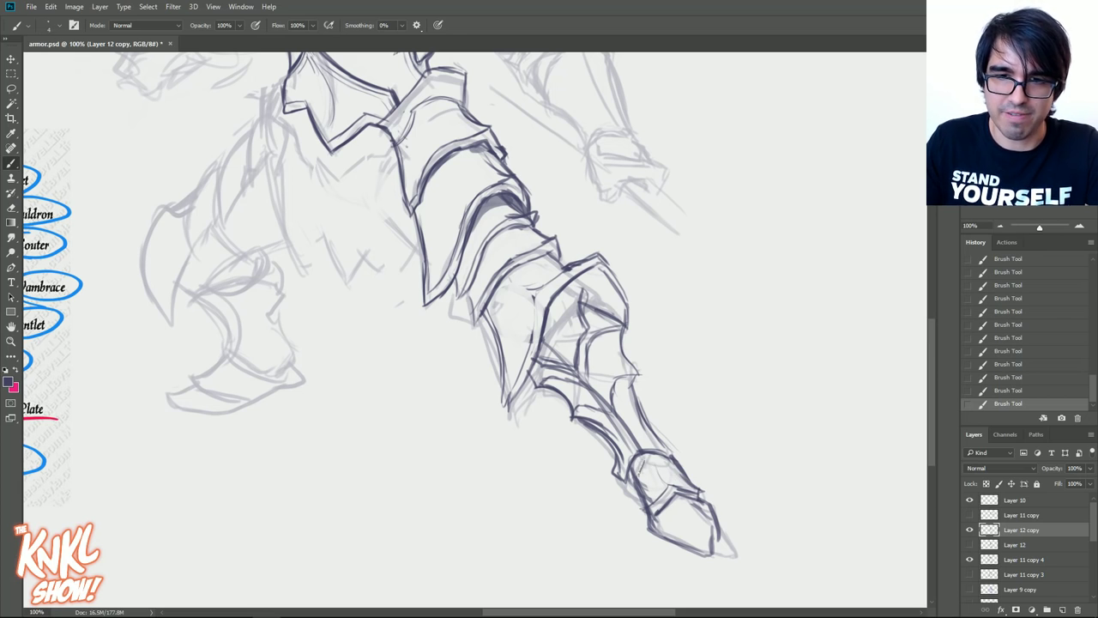
key("bracketright")
left_click_drag(631, 477, 643, 509)
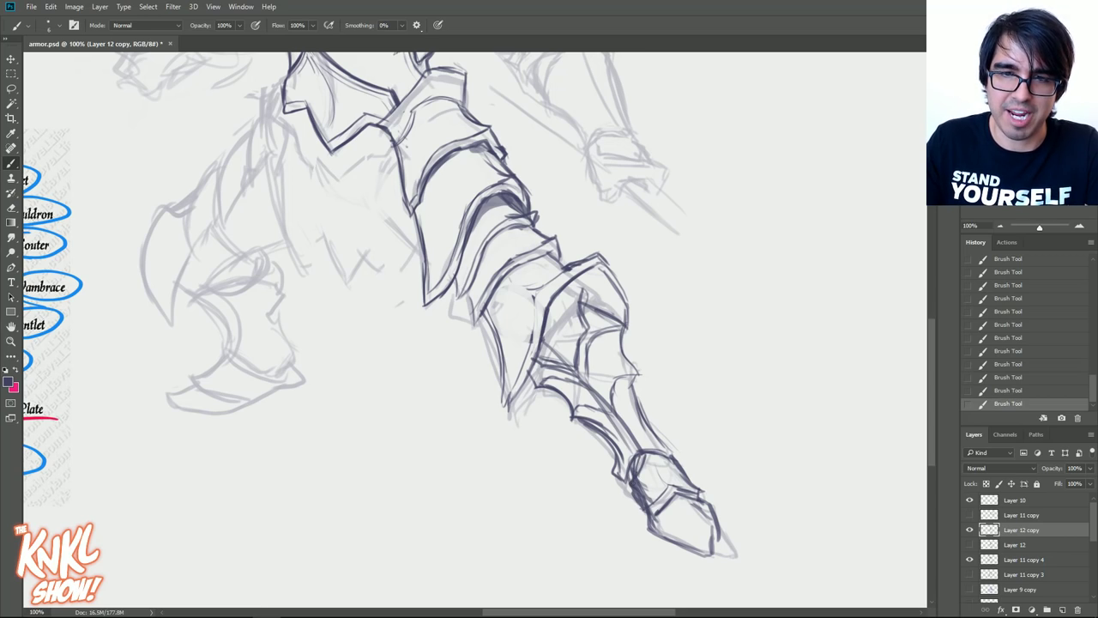
- Erase the tip of the front foot, redraw it shorter and blunter, and undo the last stroke
left_click_drag(292, 300, 325, 300)
key("e")
mouse_move(734, 543)
left_mouse_down()
mouse_move(740, 536)
mouse_move(720, 539)
left_mouse_up()
key("b")
mouse_move(710, 540)
left_mouse_down()
mouse_move(752, 525)
mouse_move(712, 545)
mouse_move(743, 536)
mouse_move(718, 506)
mouse_move(734, 524)
left_mouse_up()
key("ctrl+z")
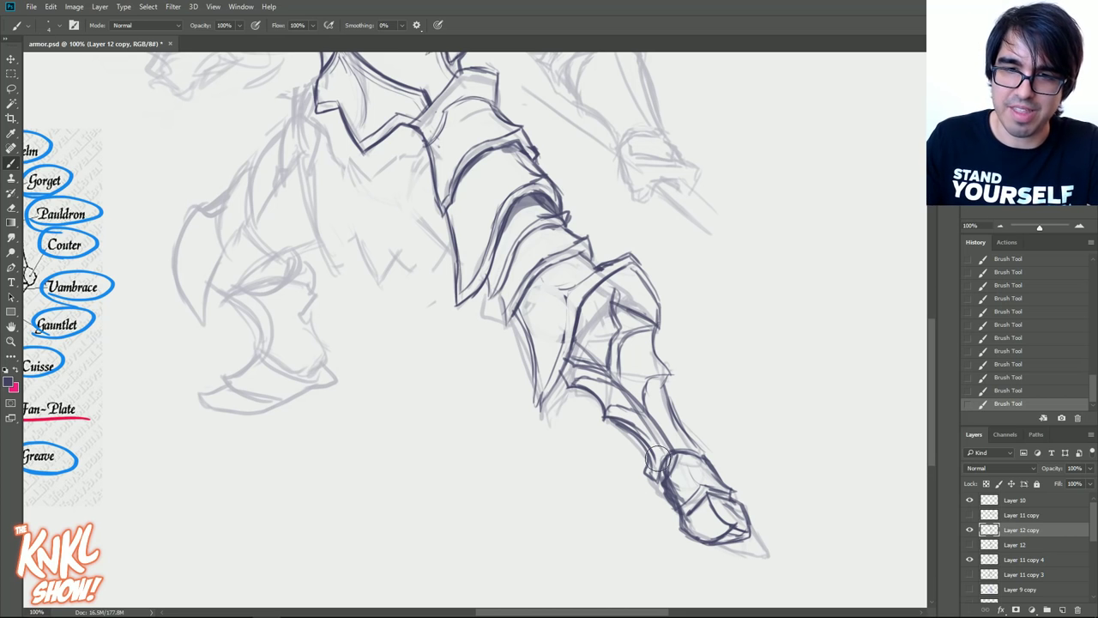
- Erase stray lines inside the toe plate and redraw its central ridge and edges
key("e")
mouse_move(708, 520)
left_mouse_down()
mouse_move(740, 520)
mouse_move(740, 537)
mouse_move(713, 504)
mouse_move(710, 521)
mouse_move(739, 537)
left_mouse_up()
key("b")
left_click_drag(720, 511, 734, 527)
left_click_drag(712, 496, 725, 523)
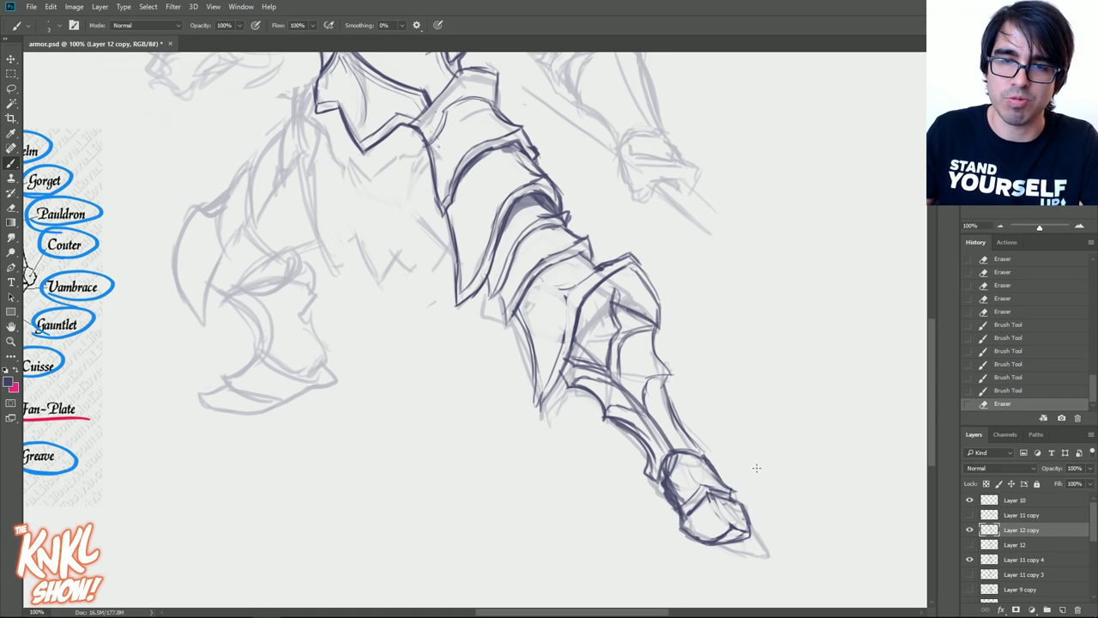
mouse_move(726, 525)
left_mouse_down()
mouse_move(736, 514)
mouse_move(727, 521)
mouse_move(707, 506)
left_mouse_up()
left_click_drag(702, 491, 703, 482)
- Refine the line work around the ankle and upper foot with a smaller brush
left_click_drag(301, 343, 411, 344)
mouse_move(805, 473)
left_mouse_down()
mouse_move(757, 472)
mouse_move(797, 491)
left_mouse_up()
key("bracketleft")
mouse_move(752, 460)
left_mouse_down()
mouse_move(777, 477)
mouse_move(754, 456)
mouse_move(768, 454)
mouse_move(757, 466)
mouse_move(795, 491)
mouse_move(774, 477)
mouse_move(803, 482)
mouse_move(769, 473)
mouse_move(772, 454)
left_mouse_up()
mouse_move(782, 486)
left_mouse_down()
mouse_move(794, 476)
mouse_move(789, 463)
mouse_move(739, 453)
left_mouse_up()
left_click_drag(501, 146, 525, 178)
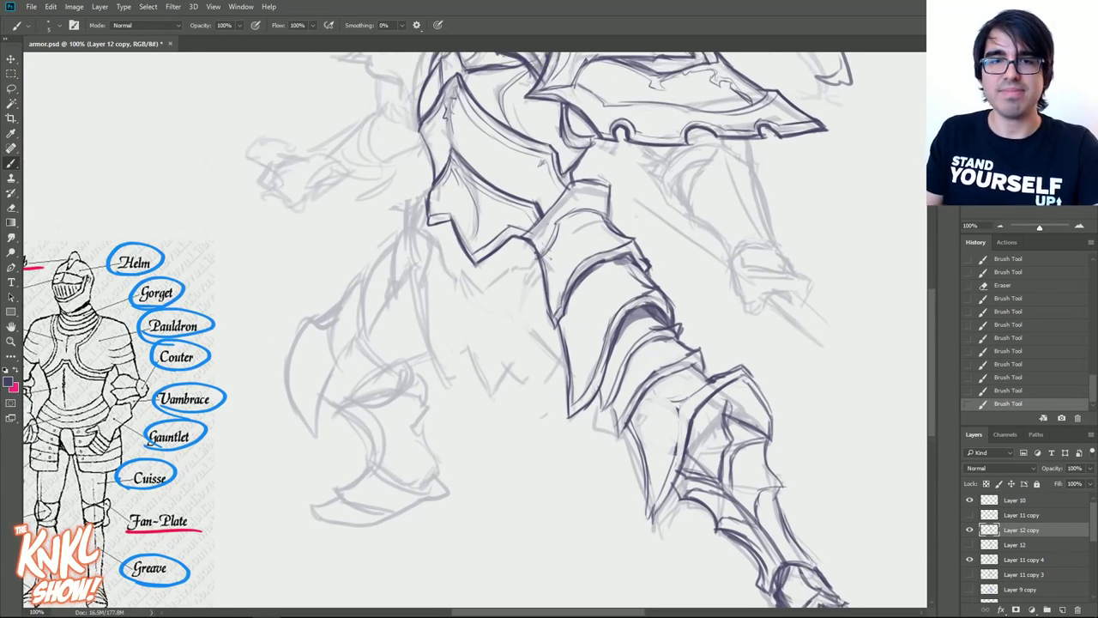
- Draw the waist cloth hanging between the legs with side edges and a jagged, pointed hem
left_click_drag(545, 383, 558, 359)
mouse_move(563, 348)
left_mouse_down()
mouse_move(534, 389)
mouse_move(512, 370)
left_mouse_up()
left_click_drag(515, 363, 491, 413)
left_click_drag(467, 357, 488, 401)
left_click_drag(514, 363, 489, 406)
mouse_move(490, 407)
left_mouse_down()
mouse_move(507, 378)
mouse_move(458, 343)
mouse_move(434, 369)
mouse_move(417, 275)
mouse_move(426, 230)
left_mouse_up()
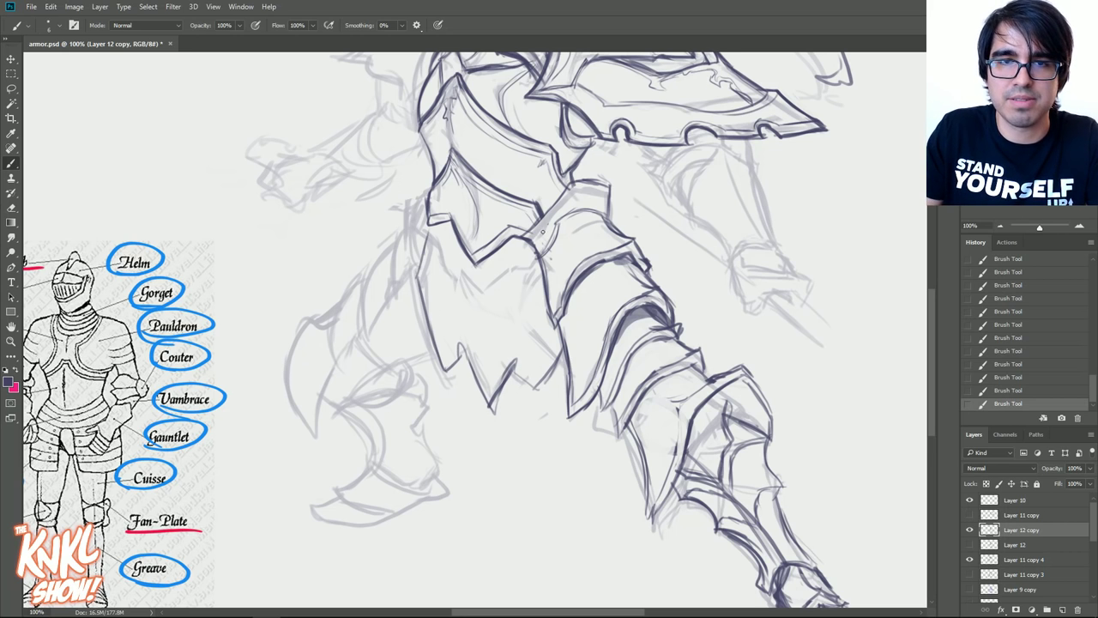
- Add a parallel trim line beneath the pointed waist plate and reinforce its edge at the far hip
scroll(542, 231, "up", 3)
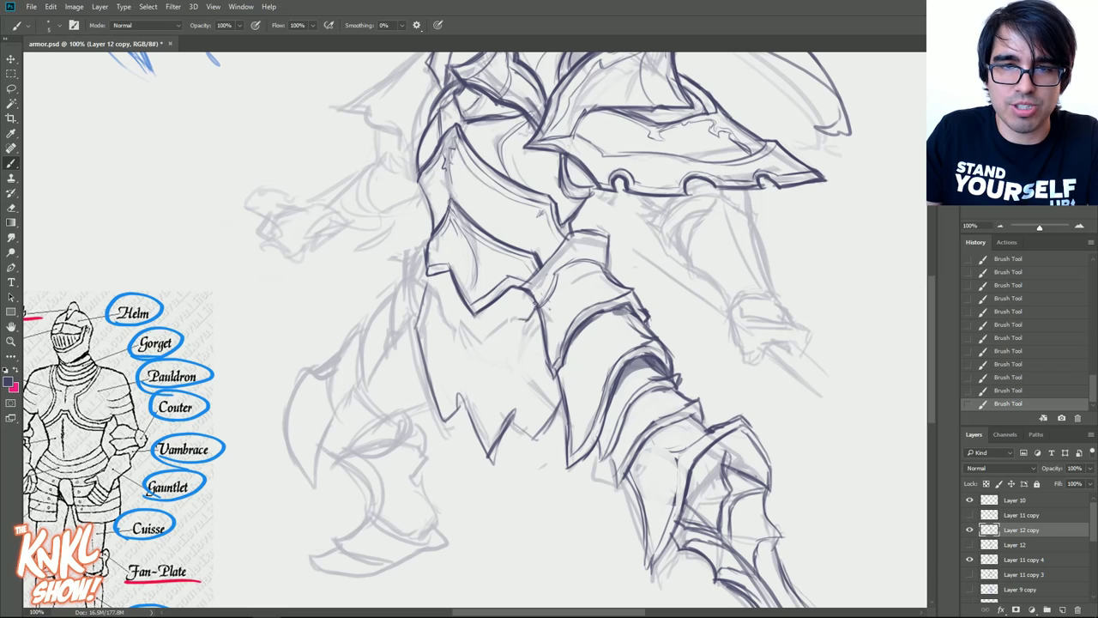
left_click_drag(520, 313, 475, 343)
mouse_move(475, 342)
left_mouse_down()
mouse_move(464, 332)
mouse_move(566, 318)
mouse_move(504, 346)
mouse_move(534, 347)
left_mouse_up()
key("]")
left_click_drag(502, 300, 530, 342)
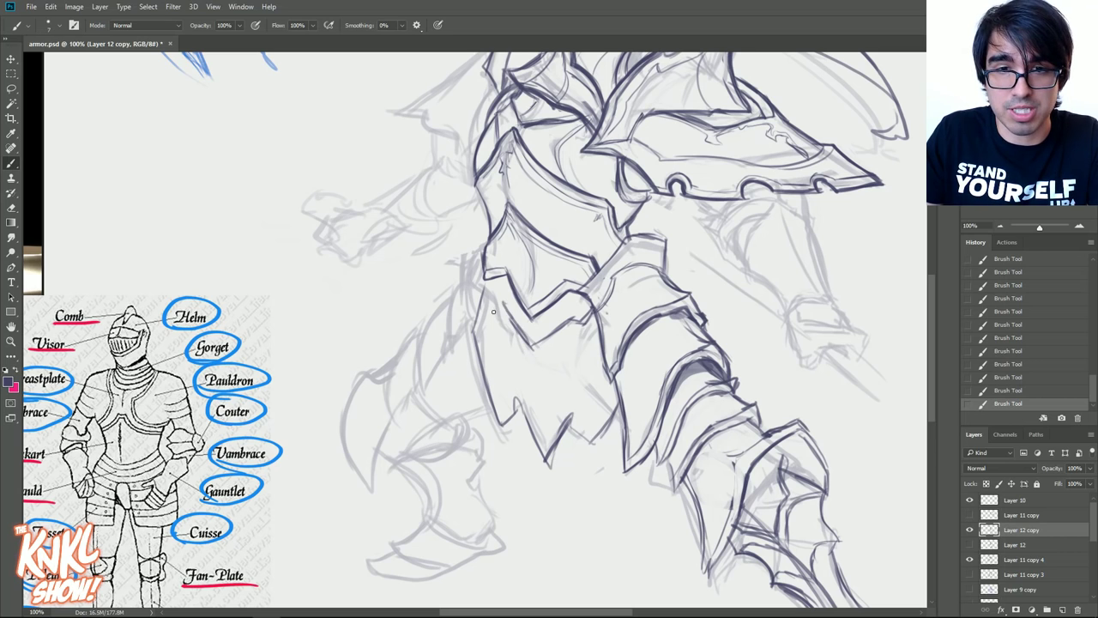
left_click_drag(488, 284, 498, 309)
mouse_move(483, 259)
left_mouse_down()
mouse_move(478, 291)
mouse_move(575, 316)
left_mouse_up()
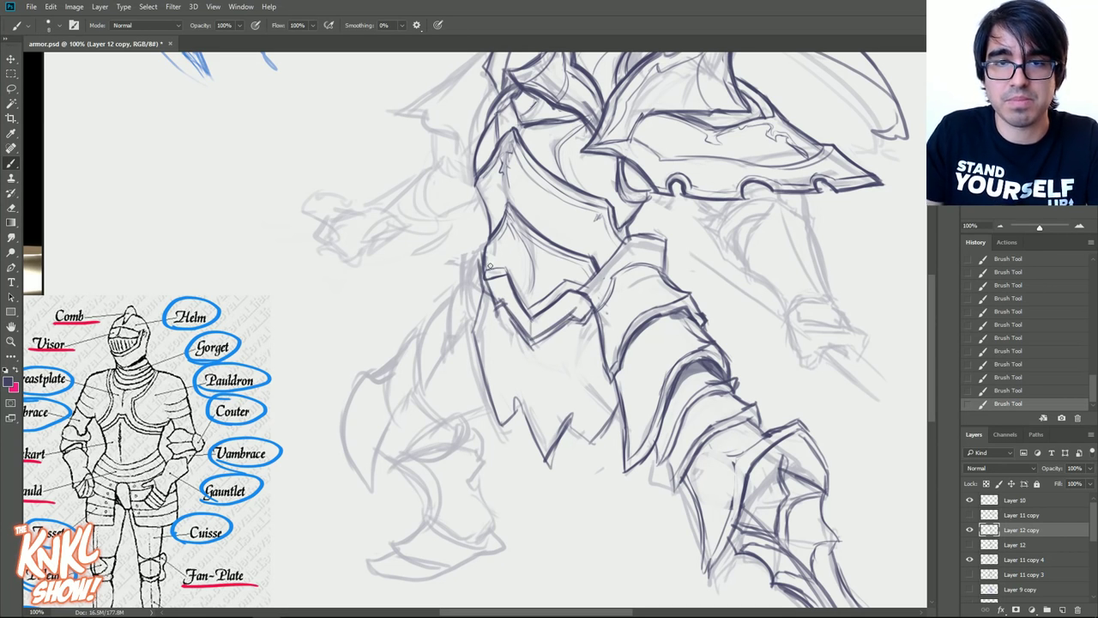
mouse_move(495, 259)
left_mouse_down()
mouse_move(491, 214)
mouse_move(487, 249)
left_mouse_up()
- Erase rough lines at the far side of the waist and strengthen the plate edges at both hips
key("e")
mouse_move(487, 228)
left_mouse_down()
mouse_move(487, 209)
mouse_move(484, 256)
left_mouse_up()
left_click_drag(487, 249, 483, 267)
left_click_drag(487, 221, 468, 242)
mouse_move(587, 293)
left_mouse_down()
mouse_move(604, 276)
mouse_move(593, 288)
left_mouse_up()
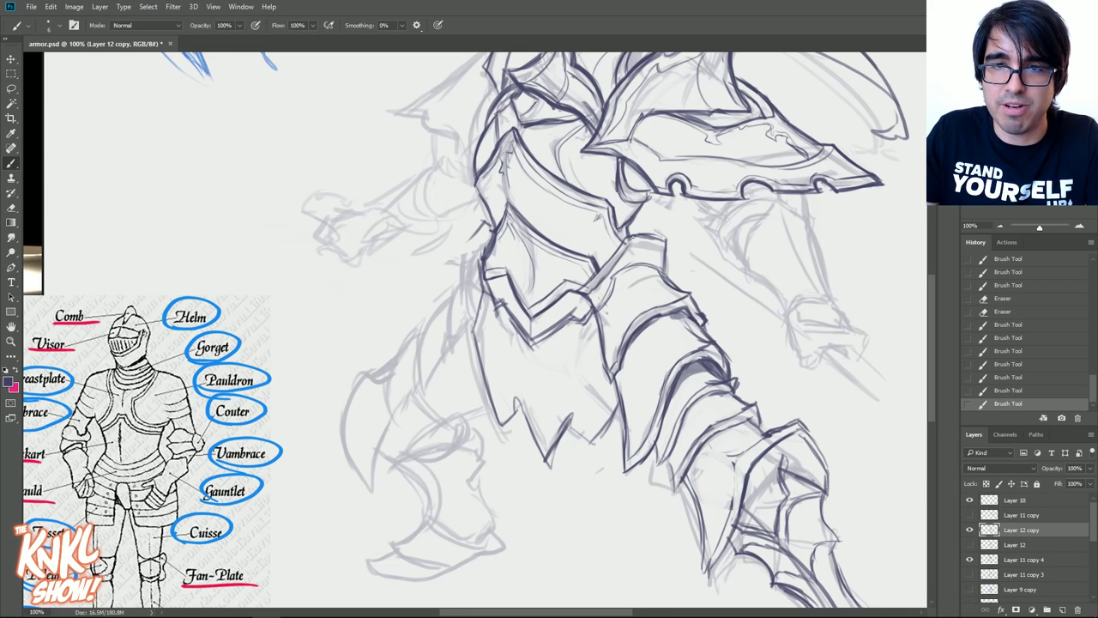
left_click_drag(617, 242, 599, 267)
mouse_move(596, 271)
left_mouse_down()
mouse_move(582, 283)
mouse_move(623, 239)
left_mouse_up()
left_click_drag(622, 240, 640, 229)
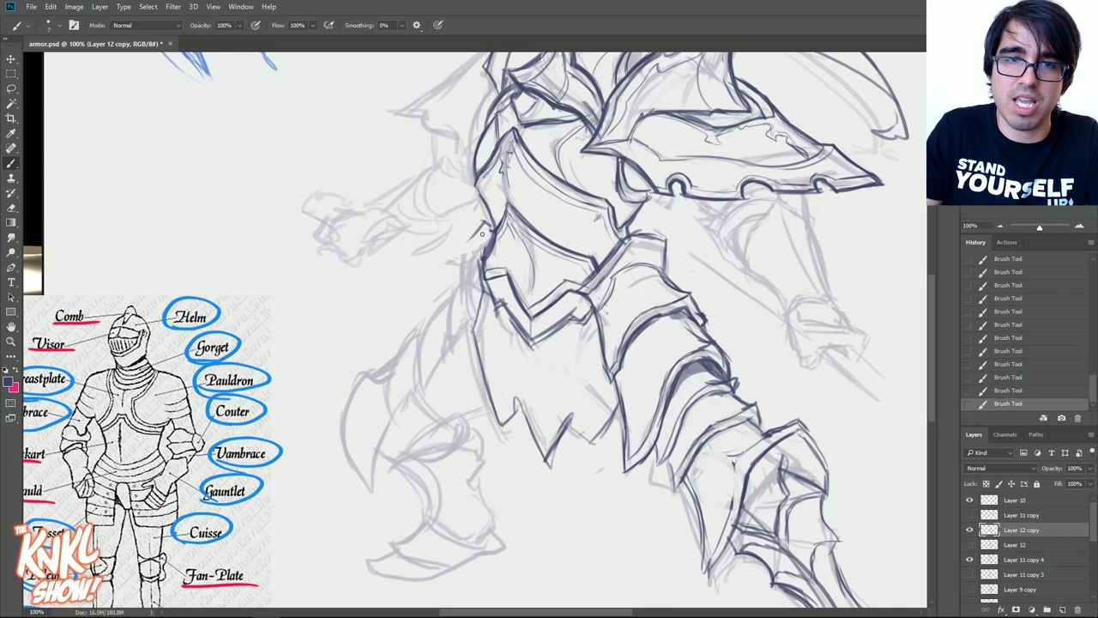
- Draw the overlapping plates running down the far thigh from the hip
mouse_move(466, 250)
left_mouse_down()
mouse_move(459, 302)
mouse_move(473, 311)
mouse_move(475, 293)
mouse_move(451, 344)
left_mouse_up()
left_click_drag(455, 282, 446, 348)
left_click_drag(462, 276, 427, 387)
left_click_drag(434, 310, 418, 393)
left_click_drag(455, 290, 410, 391)
mouse_move(427, 320)
left_mouse_down()
mouse_move(412, 368)
mouse_move(461, 336)
mouse_move(514, 321)
left_mouse_up()
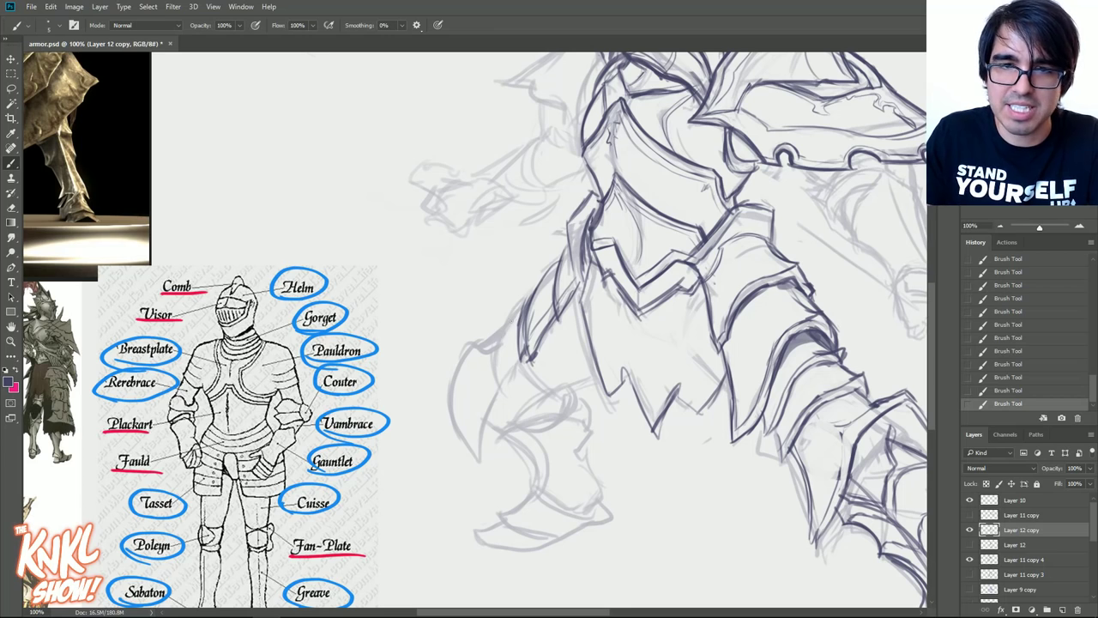
- Draw the curved, pointed knee plate on the far leg and zoom out to 66.67% to check the figure
mouse_move(520, 309)
left_mouse_down()
mouse_move(495, 327)
mouse_move(479, 466)
mouse_move(457, 358)
mouse_move(472, 434)
left_mouse_up()
mouse_move(451, 406)
left_mouse_down()
mouse_move(472, 339)
mouse_move(486, 348)
left_mouse_up()
key("bracketright")
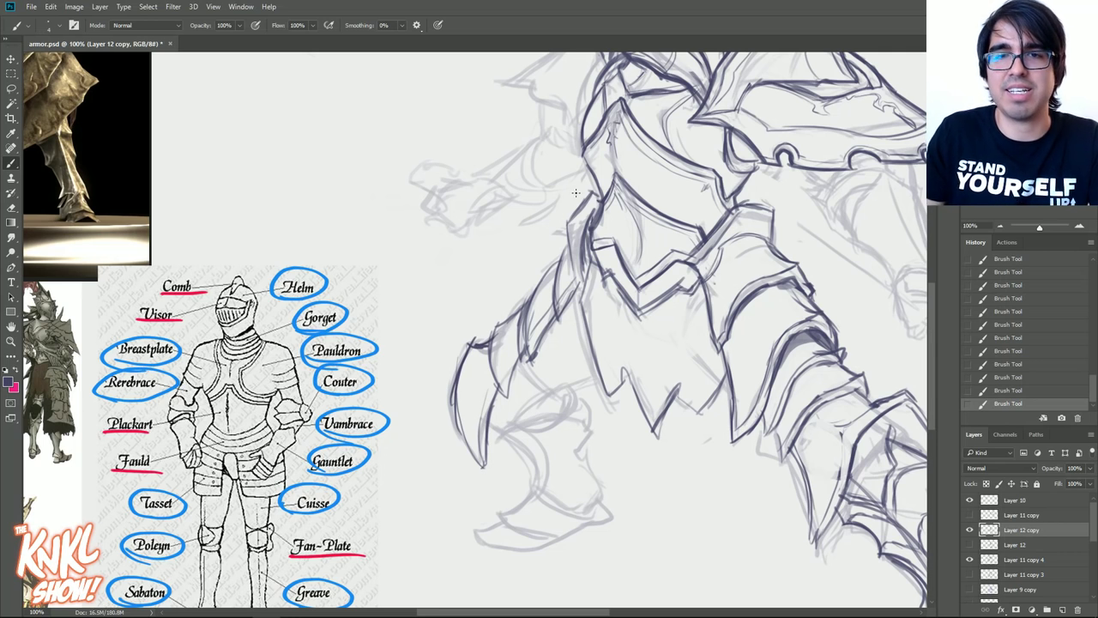
left_click(1000, 226)
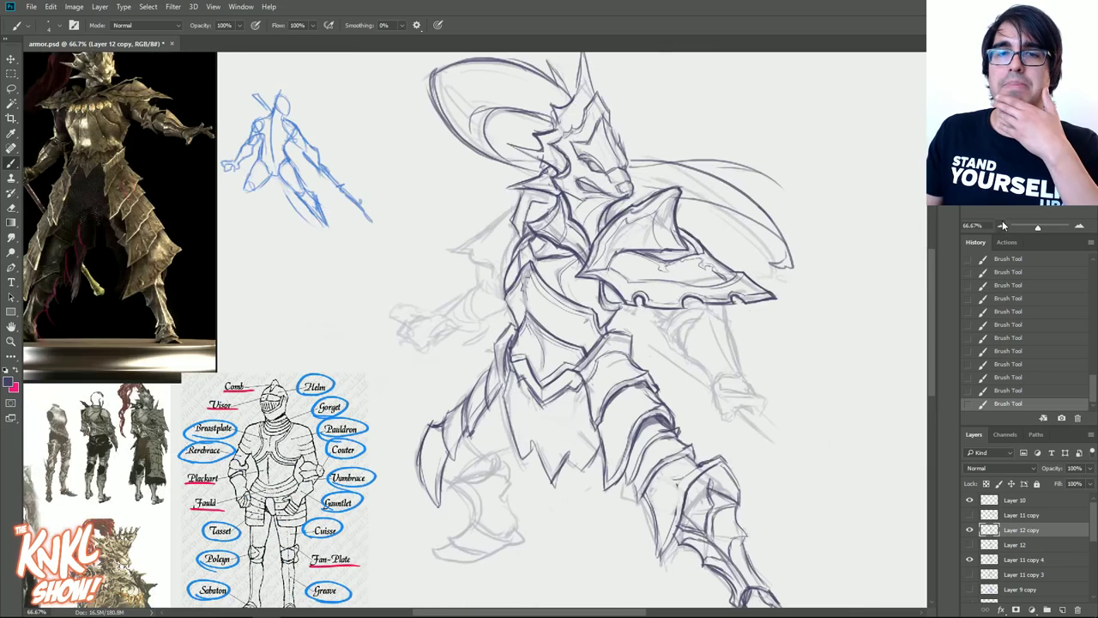
left_click_drag(566, 343, 523, 328)
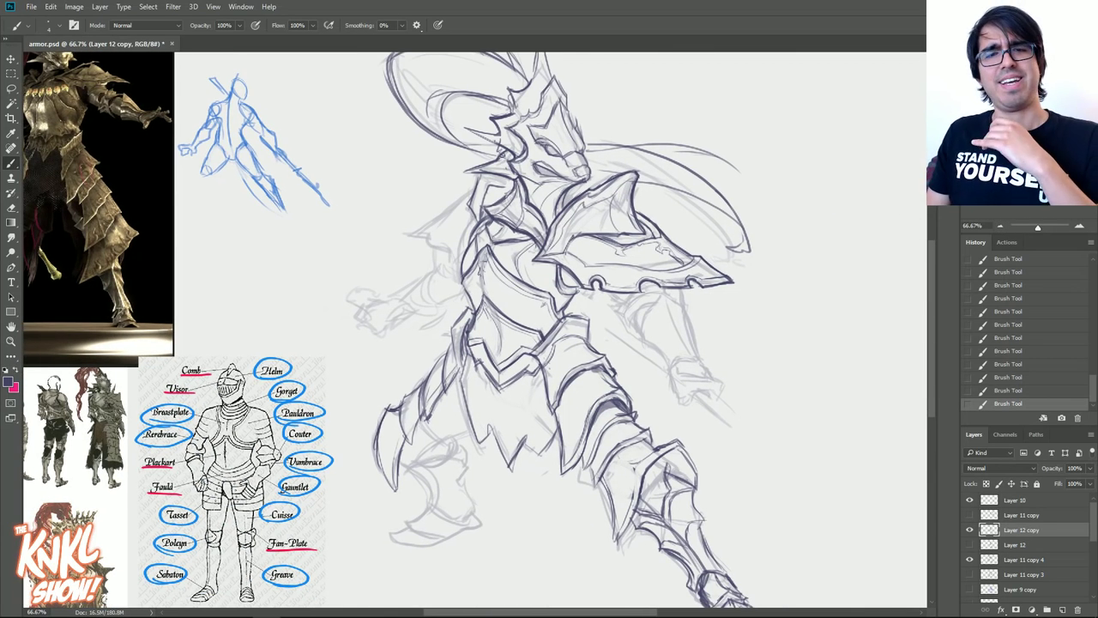
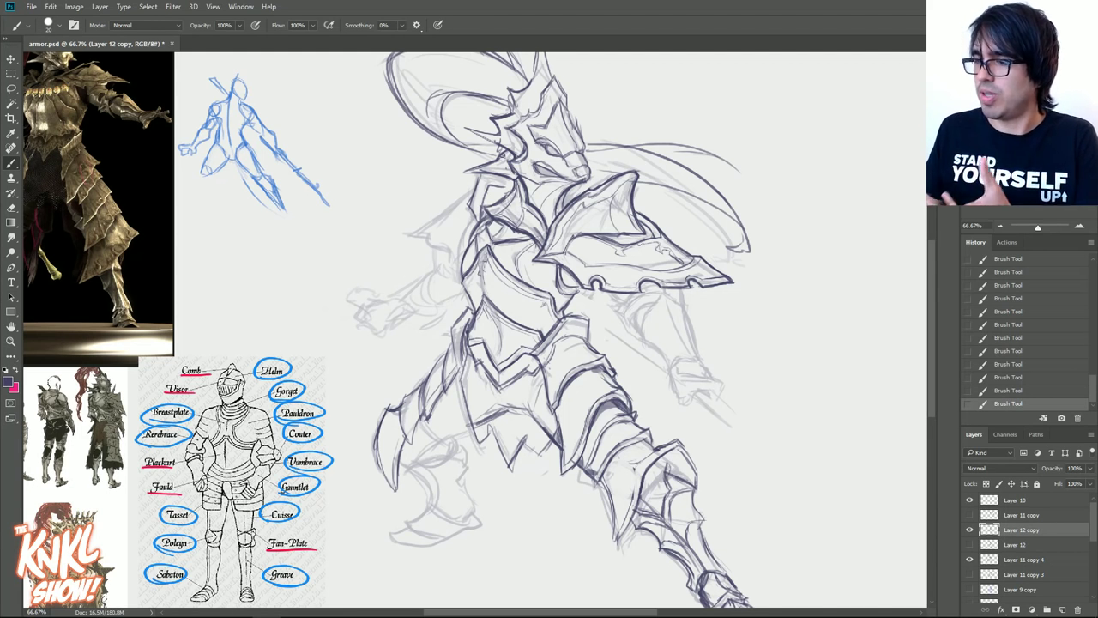
- Create a new layer above Layer 12 copy and set its blending mode to Multiply
left_click_drag(666, 378, 628, 394)
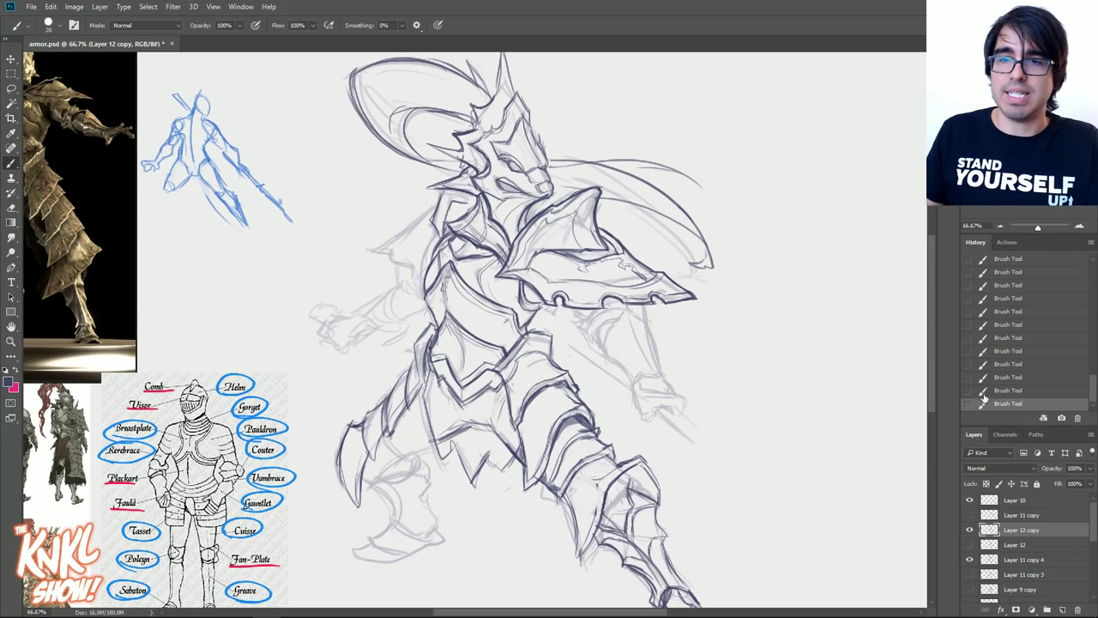
left_click(1012, 546)
key("ctrl+alt+shift+n")
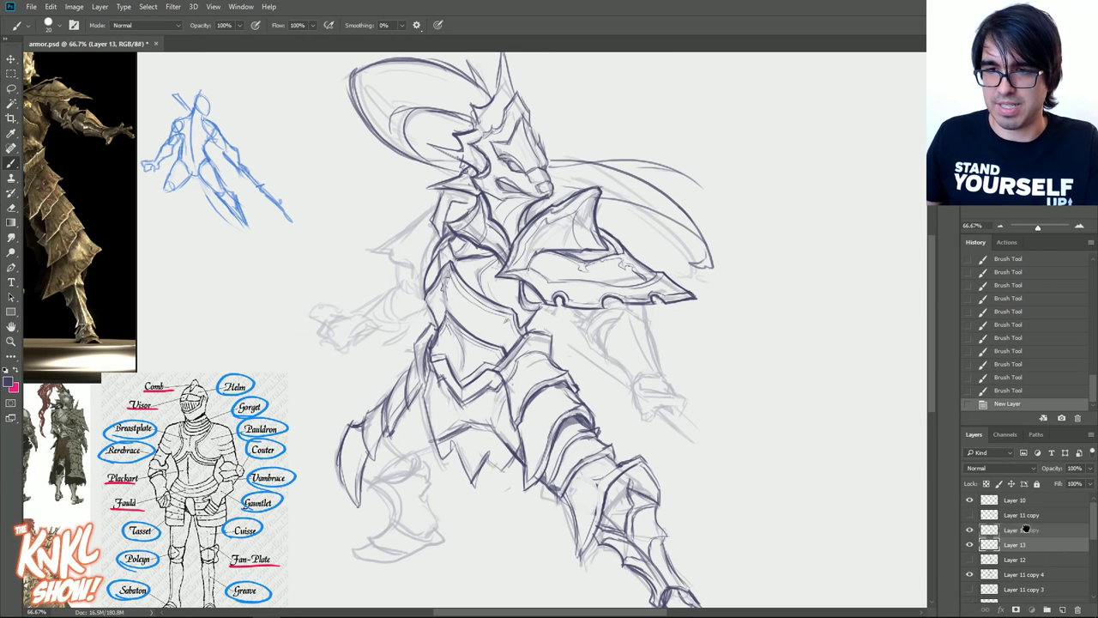
left_click_drag(1026, 530, 1026, 525)
left_click(984, 467)
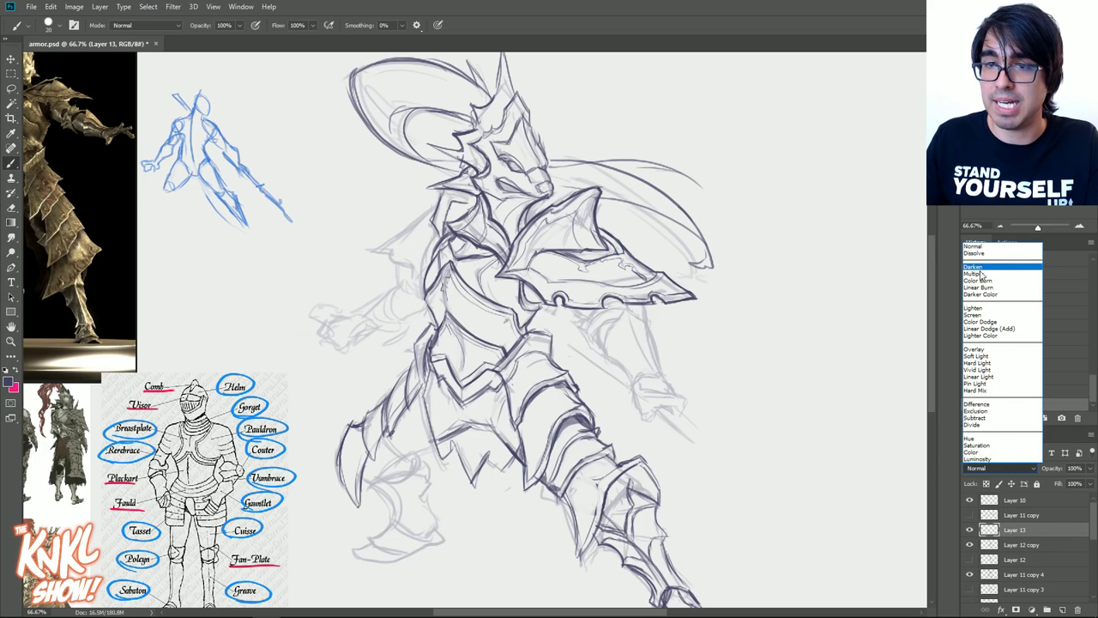
left_click(978, 273)
left_click_drag(658, 253, 717, 231)
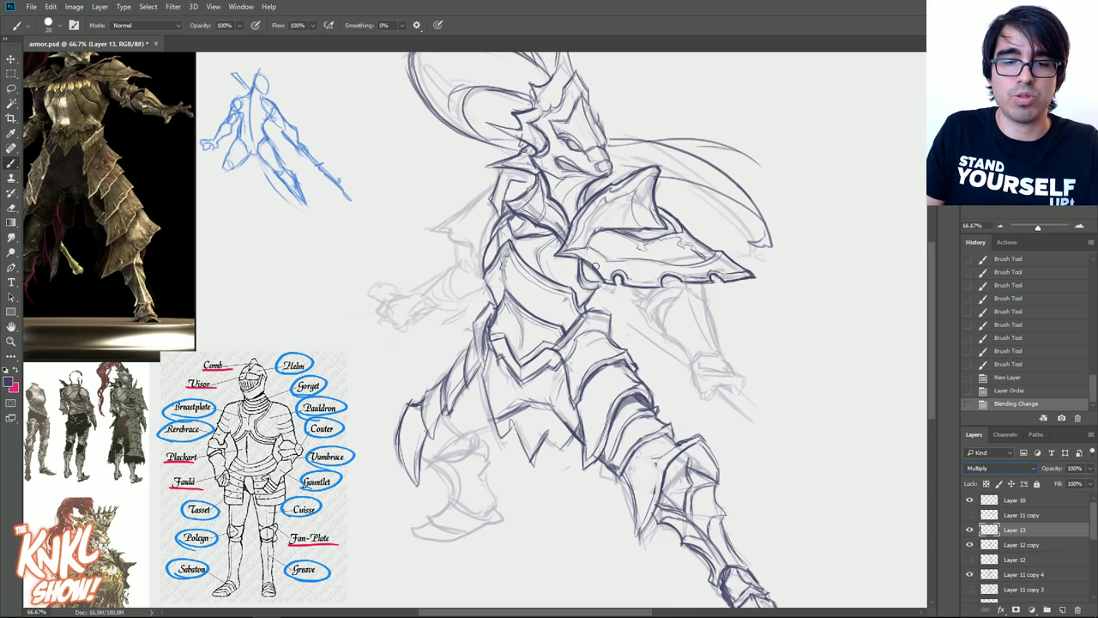
- Shade the recess beneath the large shoulder plate and the upper chest gap in grey
mouse_move(573, 262)
left_mouse_down()
mouse_move(599, 278)
mouse_move(587, 285)
left_mouse_up()
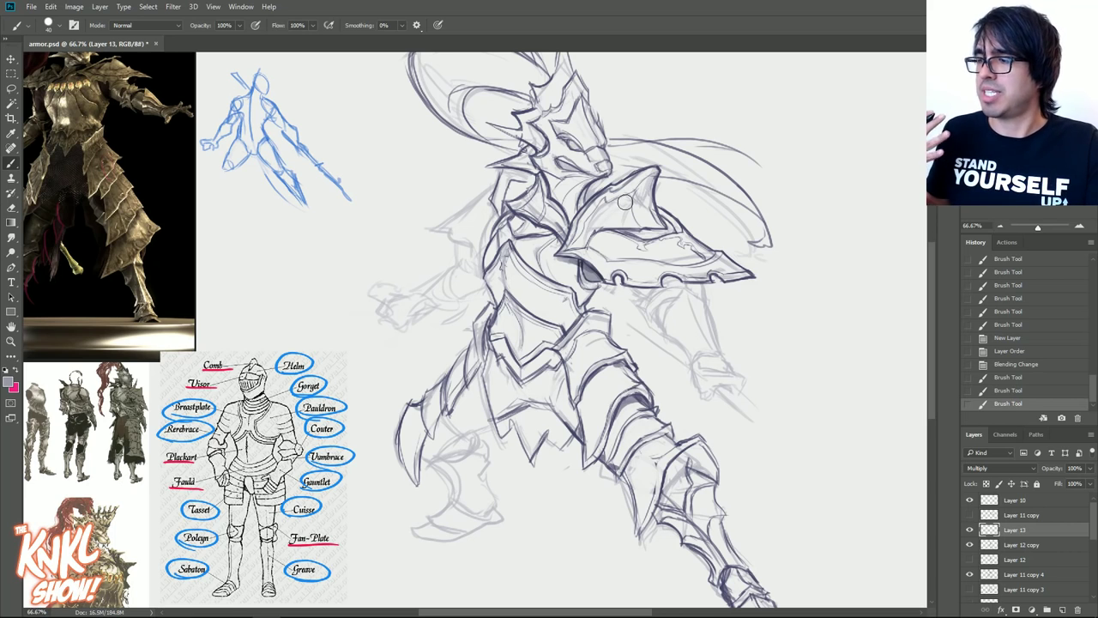
left_click_drag(566, 261, 594, 271)
mouse_move(570, 215)
left_mouse_down()
mouse_move(559, 244)
mouse_move(556, 231)
mouse_move(542, 250)
mouse_move(543, 230)
mouse_move(513, 233)
mouse_move(511, 213)
left_mouse_up()
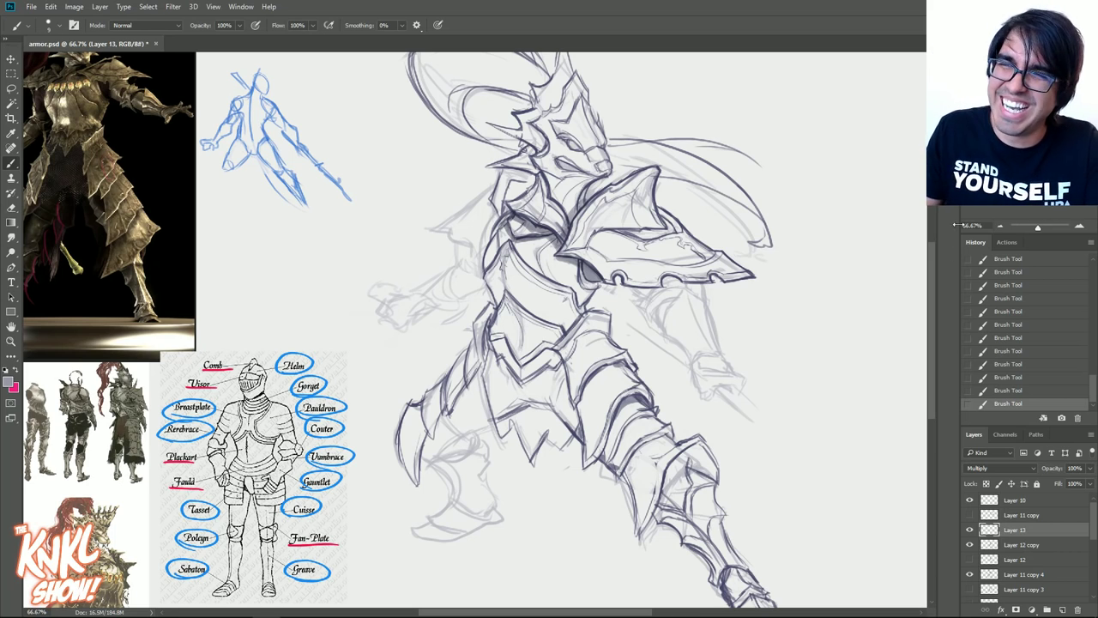
- Shade the abdomen plates, waist cloth, gaps between the thigh plates and the front knee plate in grey
left_click_drag(718, 245, 751, 244)
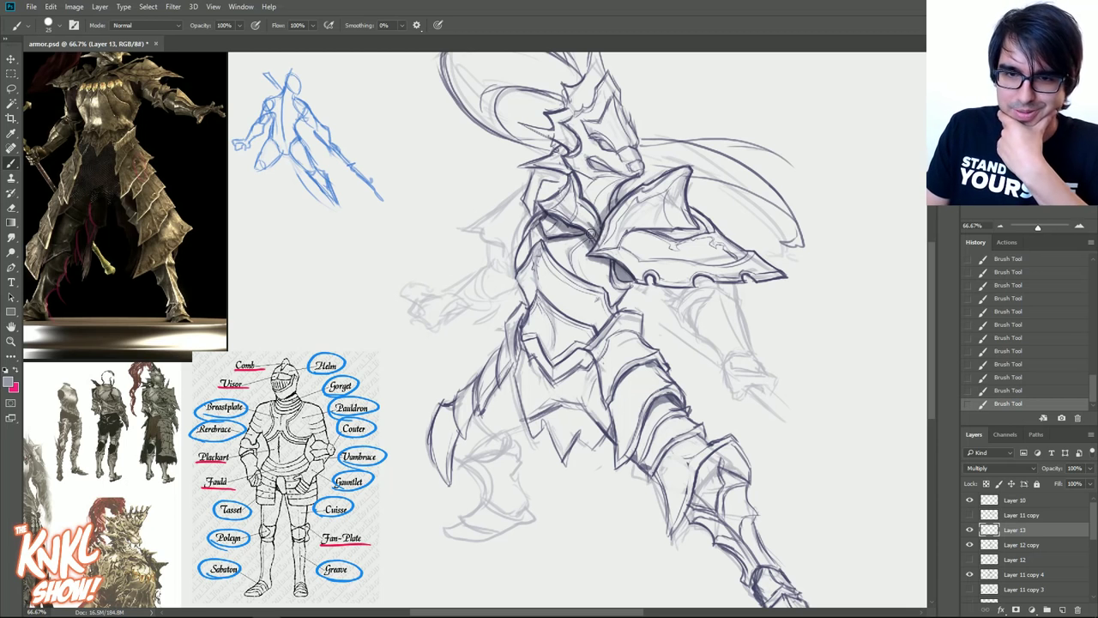
mouse_move(820, 273)
left_mouse_down()
mouse_move(830, 278)
mouse_move(842, 237)
left_mouse_up()
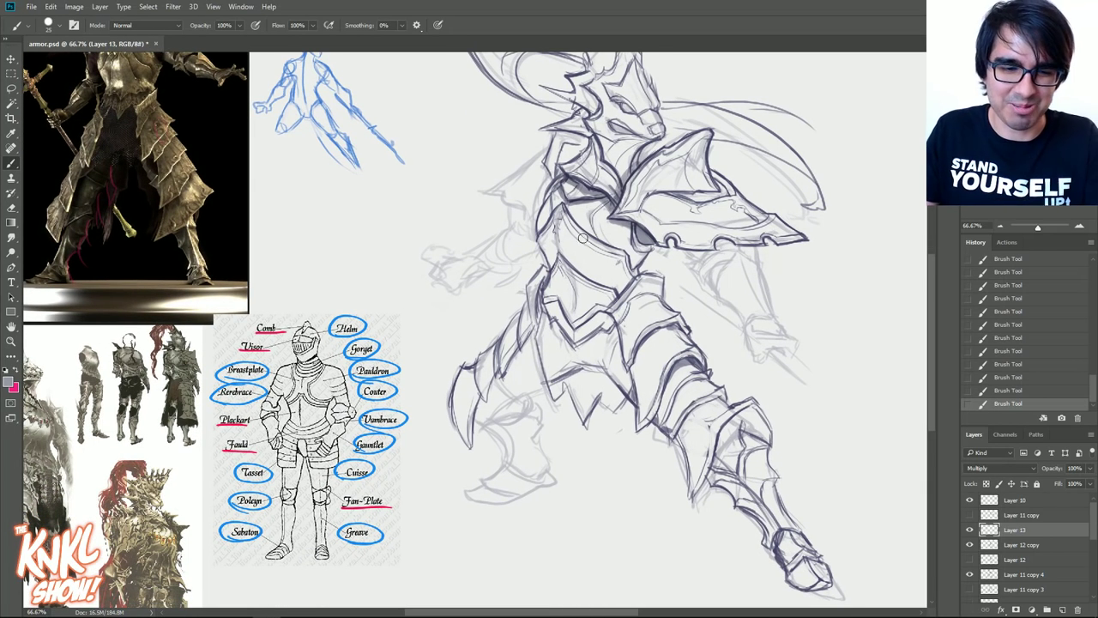
mouse_move(553, 261)
left_mouse_down()
mouse_move(562, 247)
mouse_move(600, 291)
mouse_move(574, 291)
mouse_move(571, 330)
mouse_move(601, 275)
mouse_move(611, 317)
mouse_move(547, 300)
mouse_move(616, 288)
mouse_move(622, 276)
mouse_move(599, 279)
left_mouse_up()
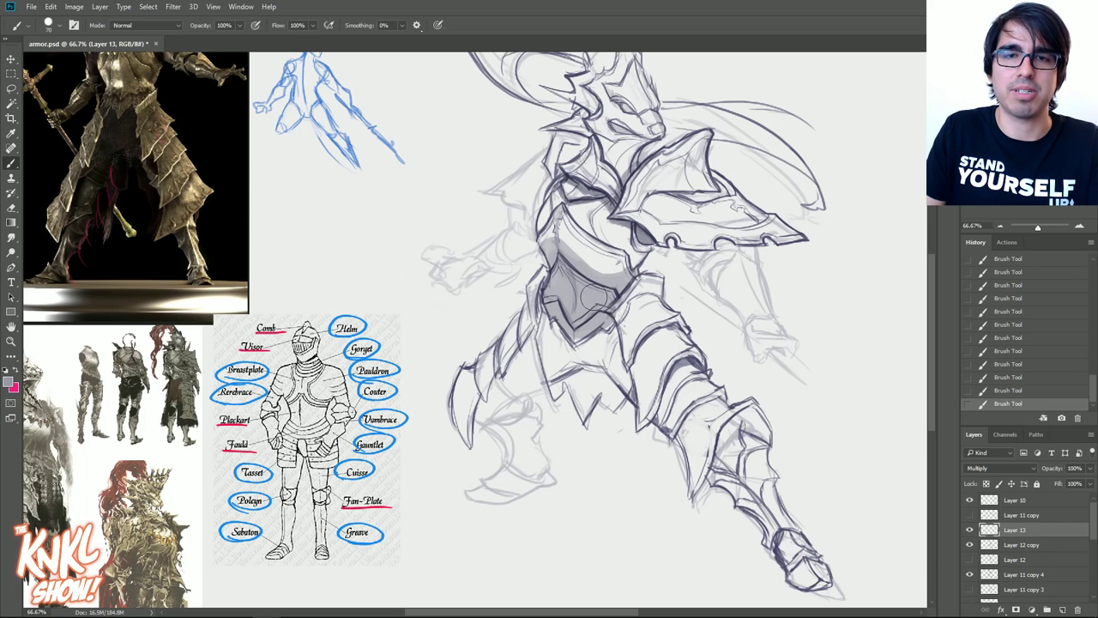
mouse_move(568, 336)
left_mouse_down()
mouse_move(557, 393)
mouse_move(600, 412)
mouse_move(624, 343)
mouse_move(634, 386)
mouse_move(639, 347)
mouse_move(630, 378)
mouse_move(655, 330)
mouse_move(683, 322)
mouse_move(662, 410)
mouse_move(682, 361)
mouse_move(693, 367)
left_mouse_up()
mouse_move(686, 420)
left_mouse_down()
mouse_move(725, 403)
mouse_move(725, 454)
mouse_move(707, 485)
mouse_move(746, 442)
mouse_move(742, 455)
mouse_move(737, 420)
mouse_move(737, 438)
left_mouse_up()
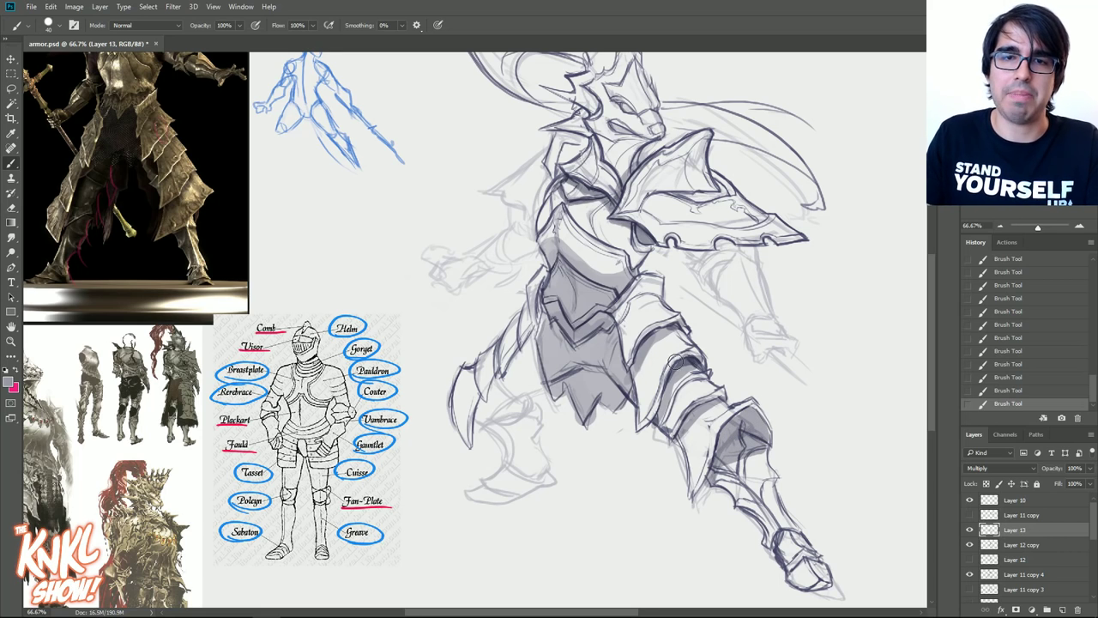
- Shade the inner faces and underside of the large spiked shoulder plate in grey
mouse_move(621, 273)
left_mouse_down()
mouse_move(649, 247)
mouse_move(662, 196)
mouse_move(727, 192)
left_mouse_up()
mouse_move(659, 185)
left_mouse_down()
mouse_move(648, 199)
mouse_move(645, 175)
mouse_move(640, 202)
mouse_move(707, 148)
mouse_move(683, 151)
mouse_move(708, 167)
mouse_move(652, 184)
left_mouse_up()
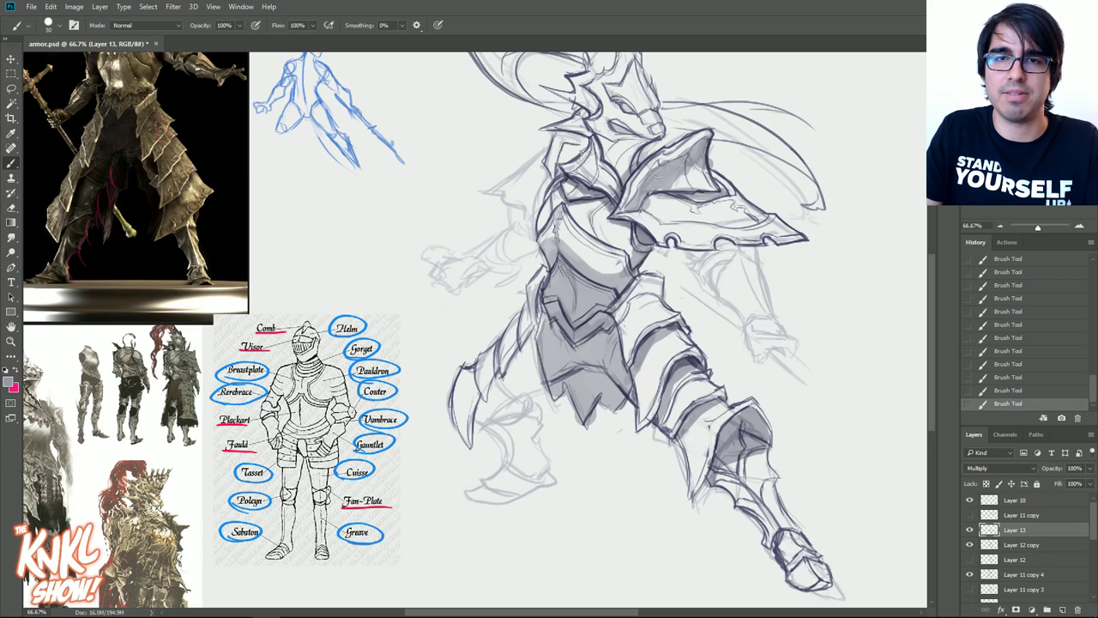
left_click_drag(730, 198, 711, 177)
key("[")
key("[")
mouse_move(757, 219)
left_mouse_down()
mouse_move(790, 241)
mouse_move(652, 244)
left_mouse_up()
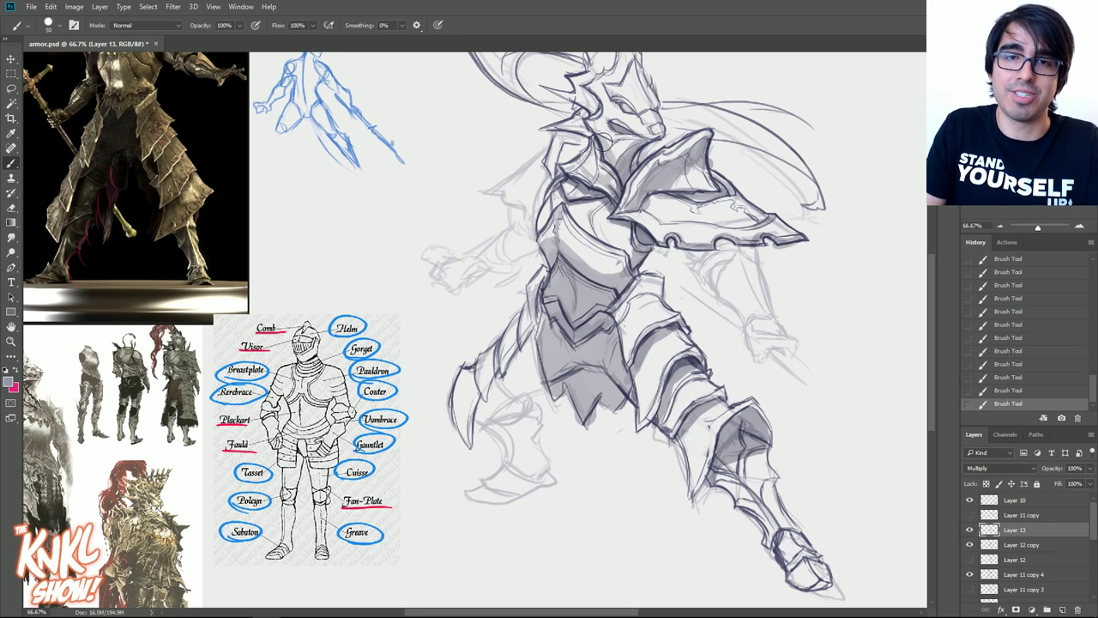
- Shade the neck below the helmet and the area beside the collar with a smaller brush
key("[")
key("[")
left_click_drag(611, 157, 622, 234)
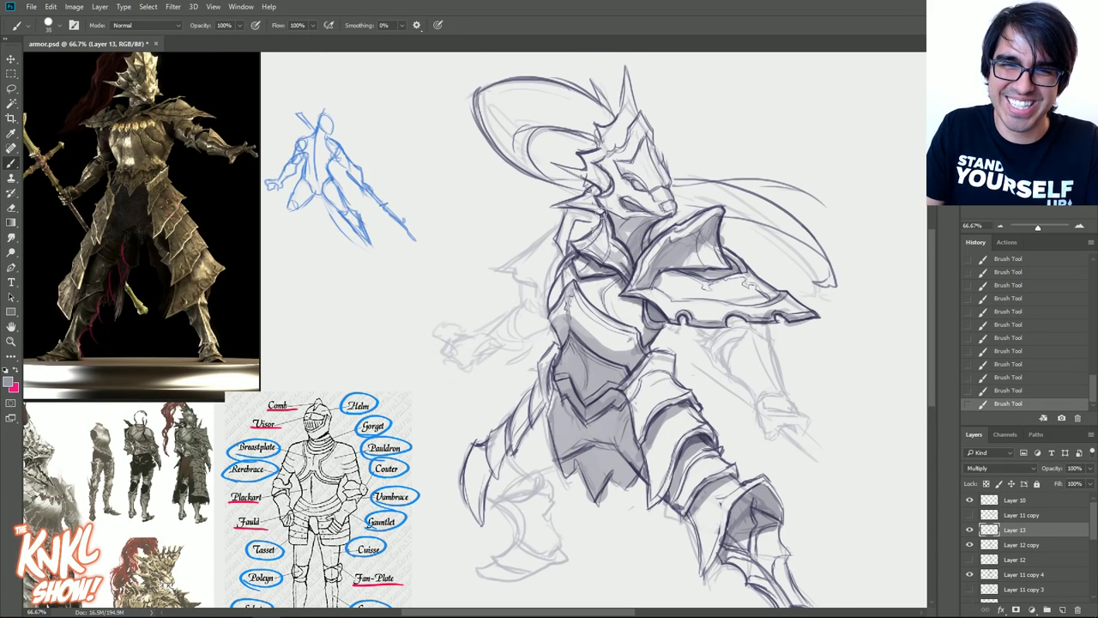
left_click_drag(590, 185, 566, 203)
- Fill the large curved shape sweeping up behind the helmet with grey using a larger brush
key("]")
key("]")
key("]")
key("]")
key("]")
key("]")
key("]")
mouse_move(488, 103)
left_mouse_down()
mouse_move(526, 137)
mouse_move(533, 111)
mouse_move(605, 125)
mouse_move(522, 95)
mouse_move(566, 103)
left_mouse_up()
- Choose a textured brush and shade the long shape trailing behind the near shoulder
right_click(631, 119)
left_click(708, 264)
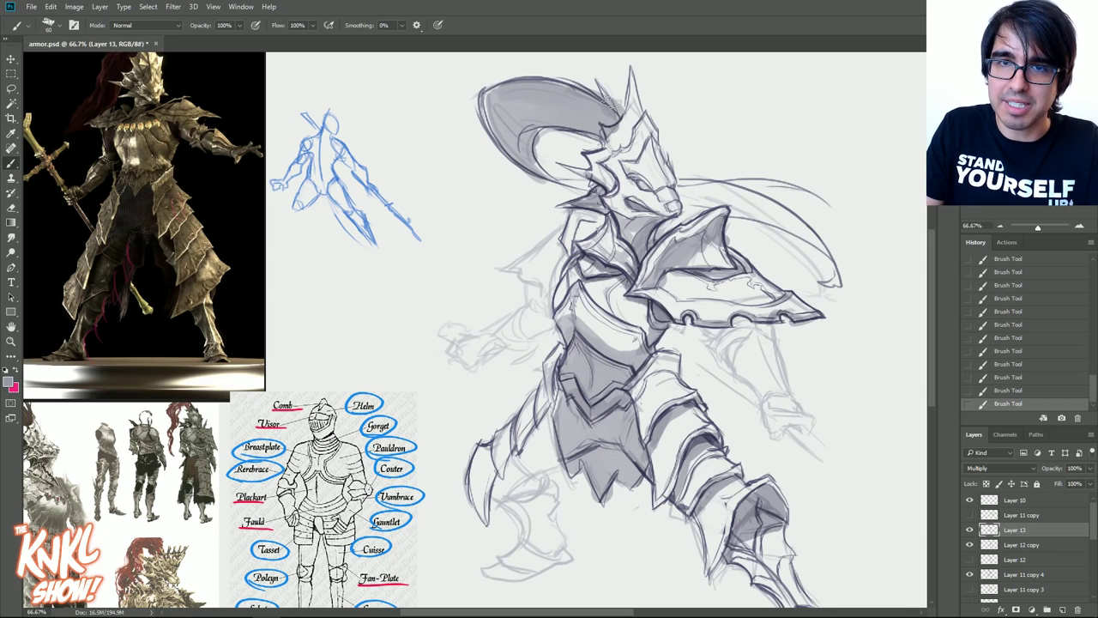
mouse_move(691, 197)
left_mouse_down()
mouse_move(749, 202)
mouse_move(699, 187)
mouse_move(806, 228)
mouse_move(709, 198)
mouse_move(781, 225)
mouse_move(828, 276)
left_mouse_up()
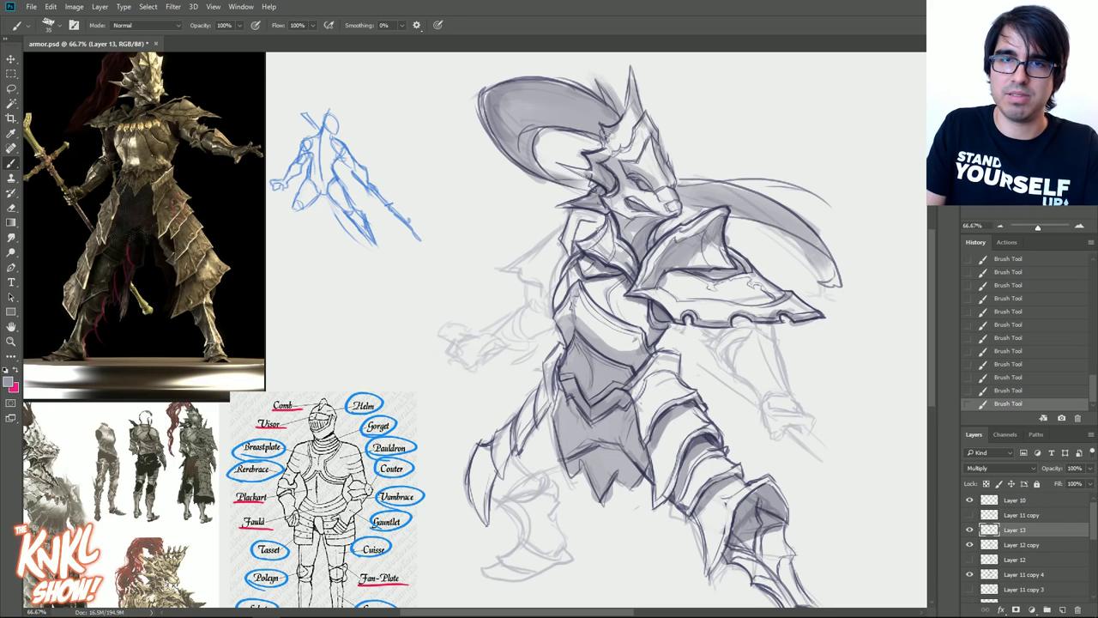
- Shade the far shoulder, arm, hand and thigh in grey, enlarging the textured brush for broad strokes
left_click_drag(560, 286, 559, 316)
mouse_move(582, 227)
left_mouse_down()
mouse_move(574, 262)
mouse_move(531, 265)
mouse_move(544, 263)
mouse_move(530, 269)
mouse_move(529, 329)
mouse_move(540, 303)
mouse_move(544, 315)
mouse_move(477, 358)
mouse_move(459, 339)
mouse_move(477, 346)
mouse_move(533, 342)
left_mouse_up()
key("bracketright")
key("bracketright")
key("bracketright")
key("bracketright")
key("bracketright")
left_click_drag(546, 461, 568, 375)
key("bracketright")
key("bracketright")
key("bracketright")
mouse_move(577, 277)
left_mouse_down()
mouse_move(567, 342)
mouse_move(544, 368)
mouse_move(565, 327)
mouse_move(520, 376)
mouse_move(546, 383)
mouse_move(515, 420)
left_mouse_up()
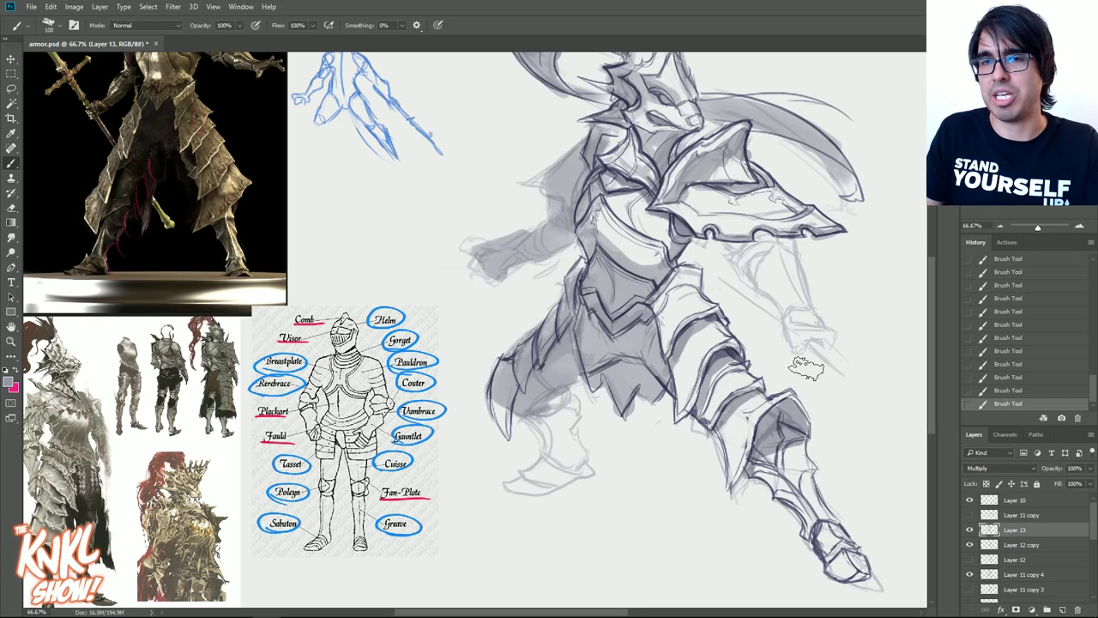
- Shade the far lower leg and foot in grey with the textured brush and erase the overspill around them
left_click_drag(792, 286, 762, 332)
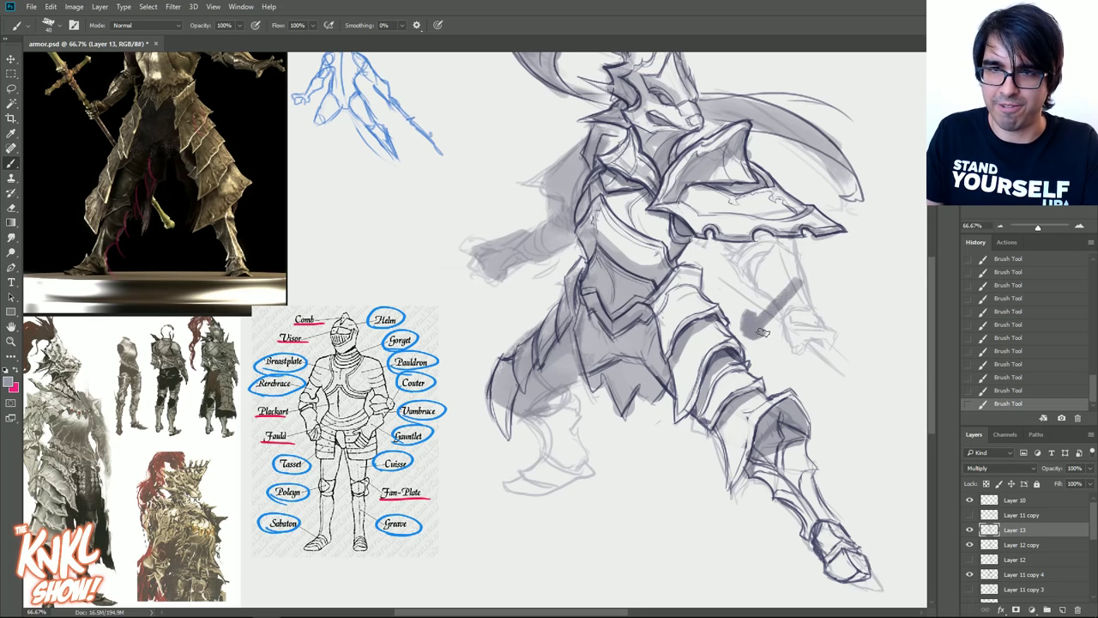
key("ctrl+z")
left_click_drag(504, 396, 513, 431)
mouse_move(558, 404)
left_mouse_down()
mouse_move(534, 412)
mouse_move(568, 455)
mouse_move(553, 481)
mouse_move(515, 495)
mouse_move(541, 497)
mouse_move(514, 498)
mouse_move(543, 420)
mouse_move(633, 407)
left_mouse_up()
key("e")
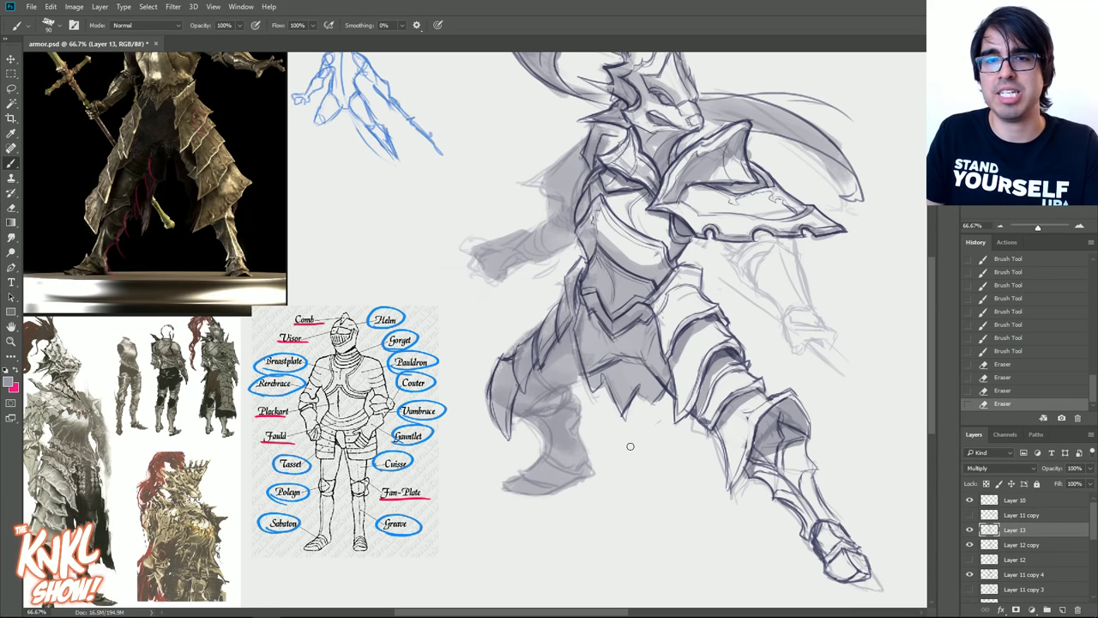
- Shade the top of the near thigh armor and the waist area beneath the shoulder plate with a smaller brush
key("bracketleft")
key("bracketleft")
left_click_drag(661, 311, 699, 274)
left_click_drag(683, 232, 668, 250)
- Shade along the far side of the torso and across the waist with progressively smaller brush sizes
key("bracketleft")
mouse_move(588, 241)
left_mouse_down()
mouse_move(597, 192)
mouse_move(583, 224)
left_mouse_up()
mouse_move(613, 135)
left_mouse_down()
mouse_move(595, 257)
mouse_move(588, 244)
left_mouse_up()
key("bracketleft")
key("bracketleft")
mouse_move(590, 234)
left_mouse_down()
mouse_move(619, 225)
mouse_move(638, 244)
mouse_move(685, 240)
left_mouse_up()
key("bracketleft")
key("bracketleft")
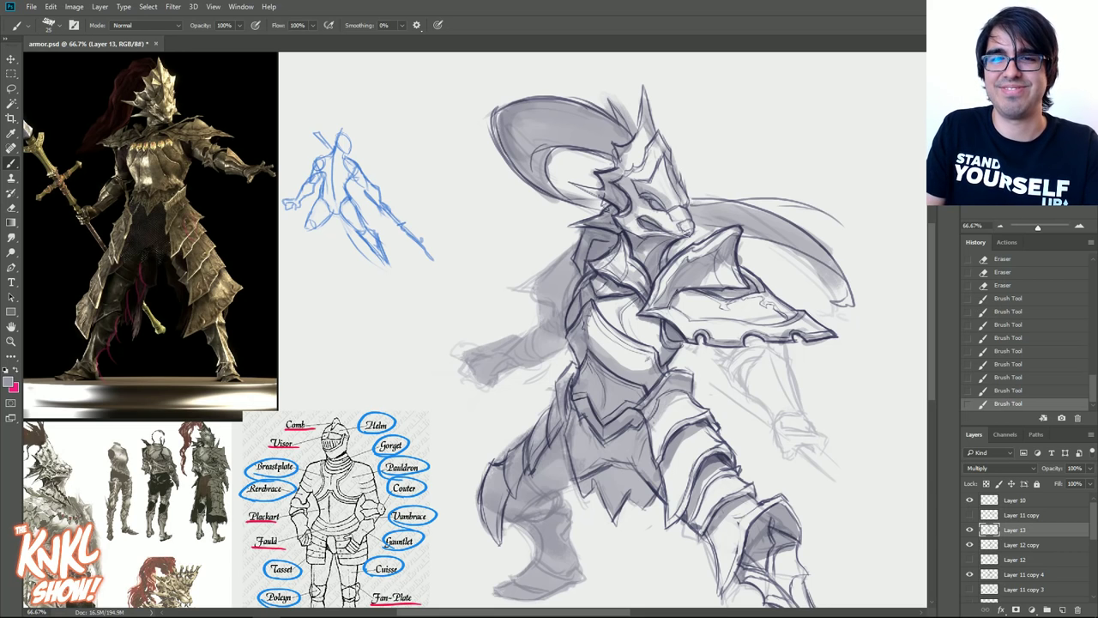
mouse_move(650, 199)
left_mouse_down()
mouse_move(678, 212)
mouse_move(663, 210)
left_mouse_up()
key("ctrl+z")
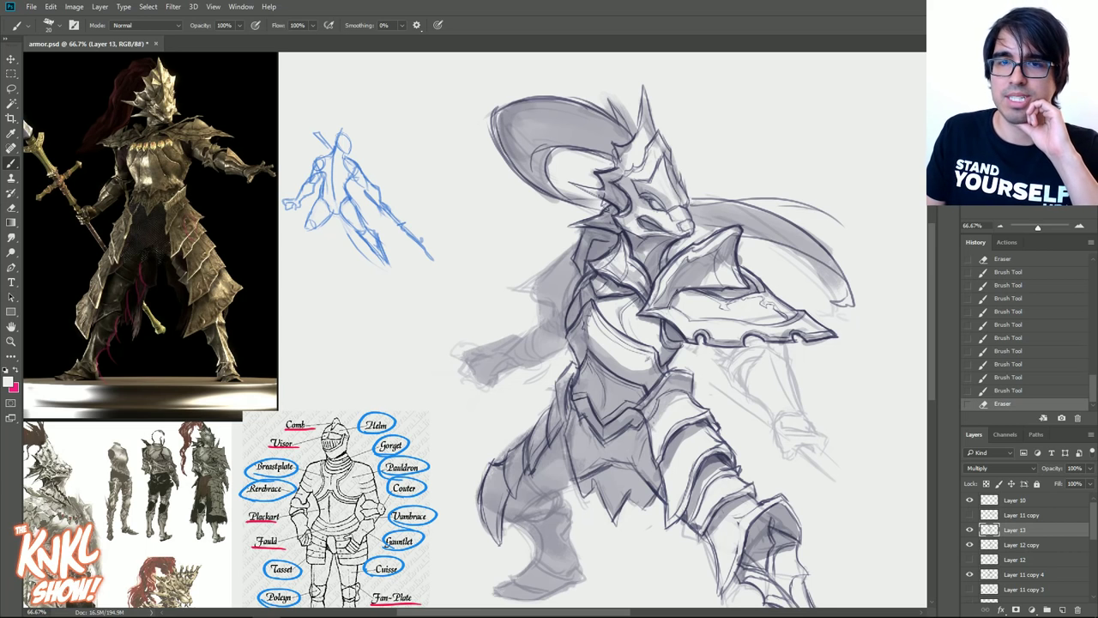
left_click_drag(669, 343, 541, 300)
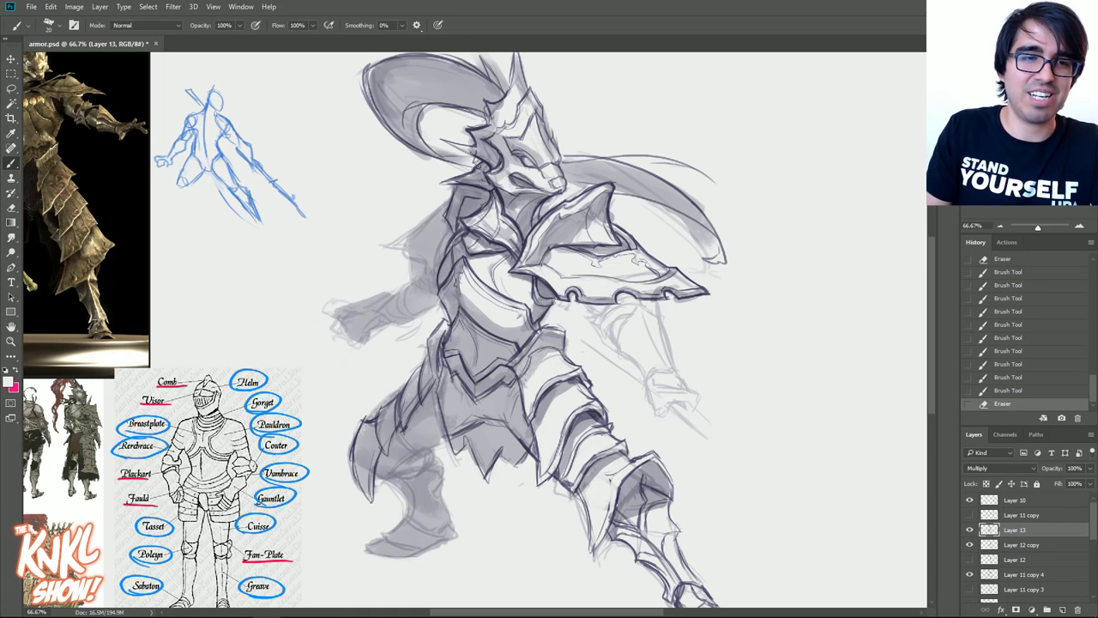
- Set the foreground to the line art's dark blue #353551 and make Layer 12 copy the active layer
left_click(15, 370)
left_click(8, 381)
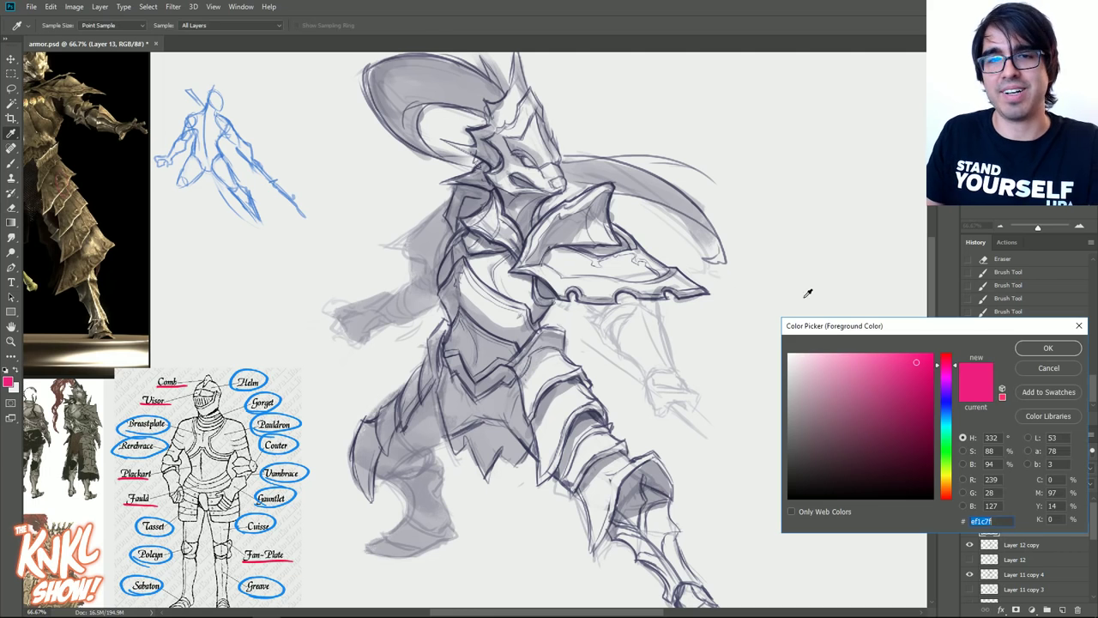
left_click(618, 179)
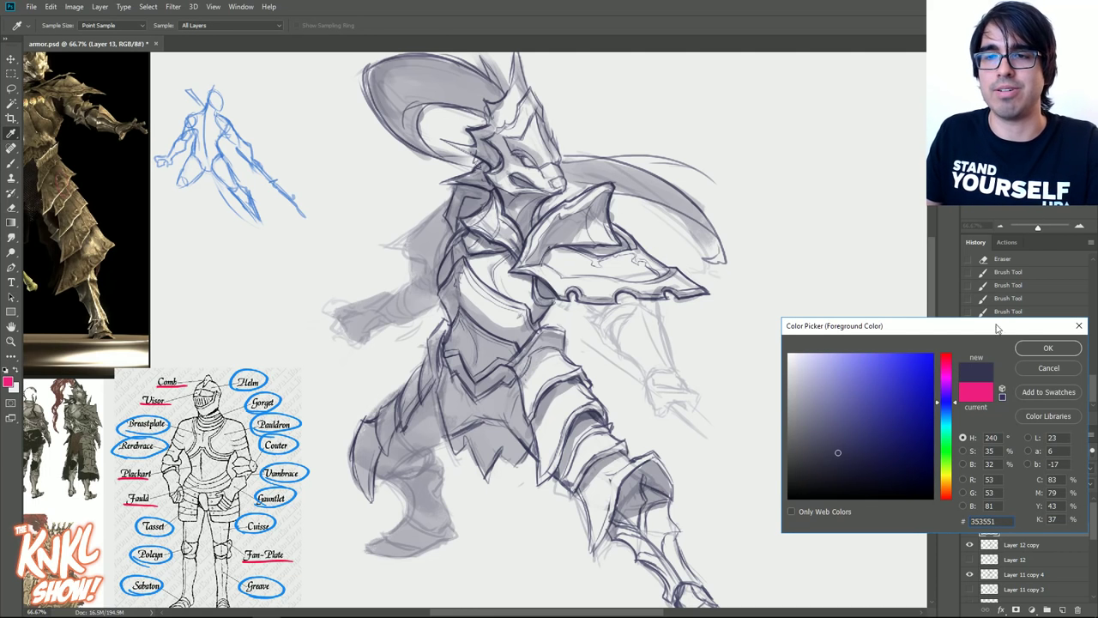
left_click(1047, 347)
left_click(969, 530)
left_click(969, 530)
left_click(1020, 544)
left_click(970, 545)
left_click(969, 545)
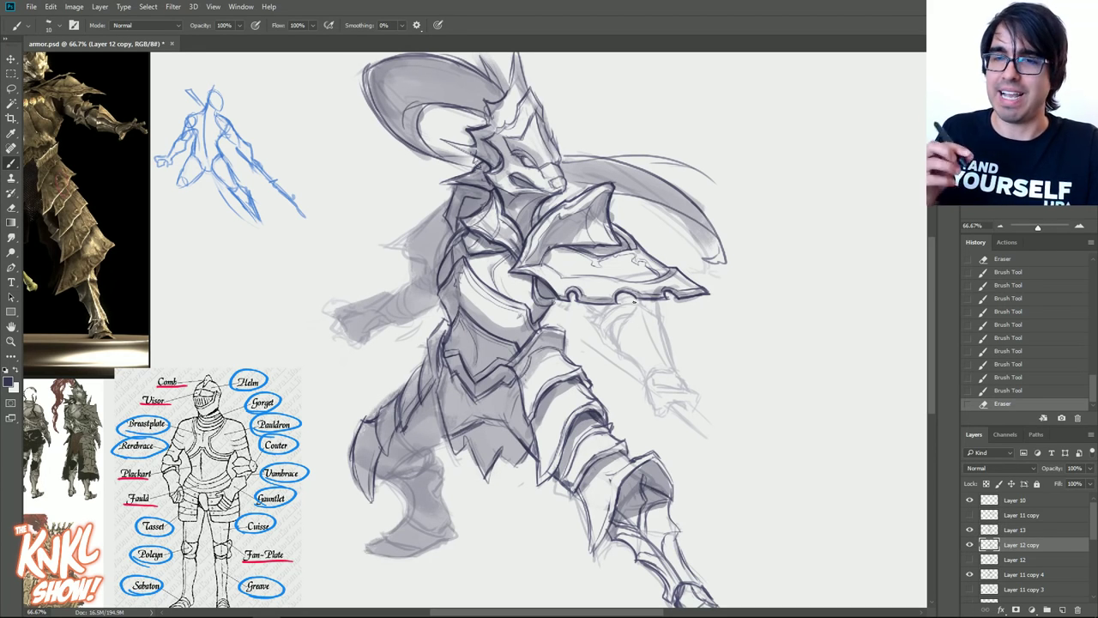
- Choose the K Hard brush, reduce its size, and start the near arm's line art below the shoulder plate
right_click(671, 314)
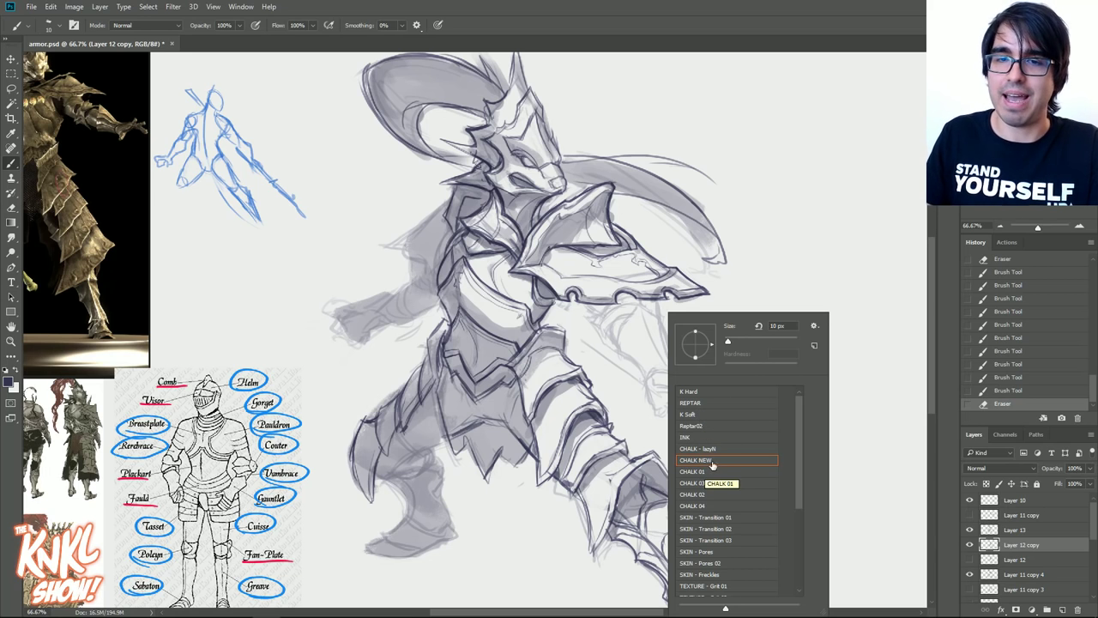
left_click(701, 392)
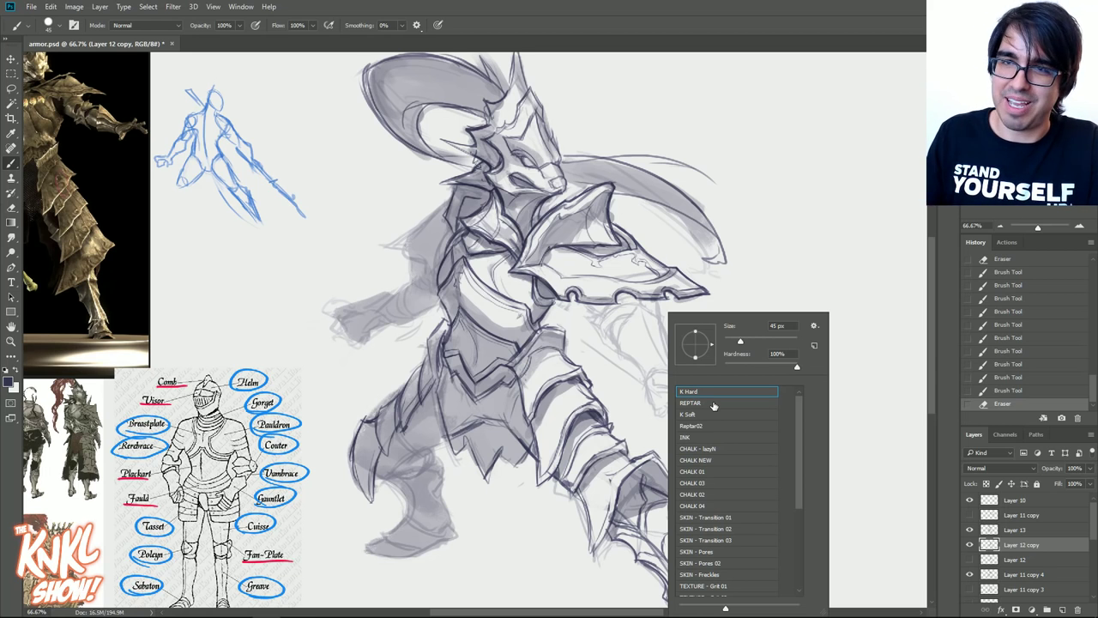
left_click_drag(643, 254, 649, 255)
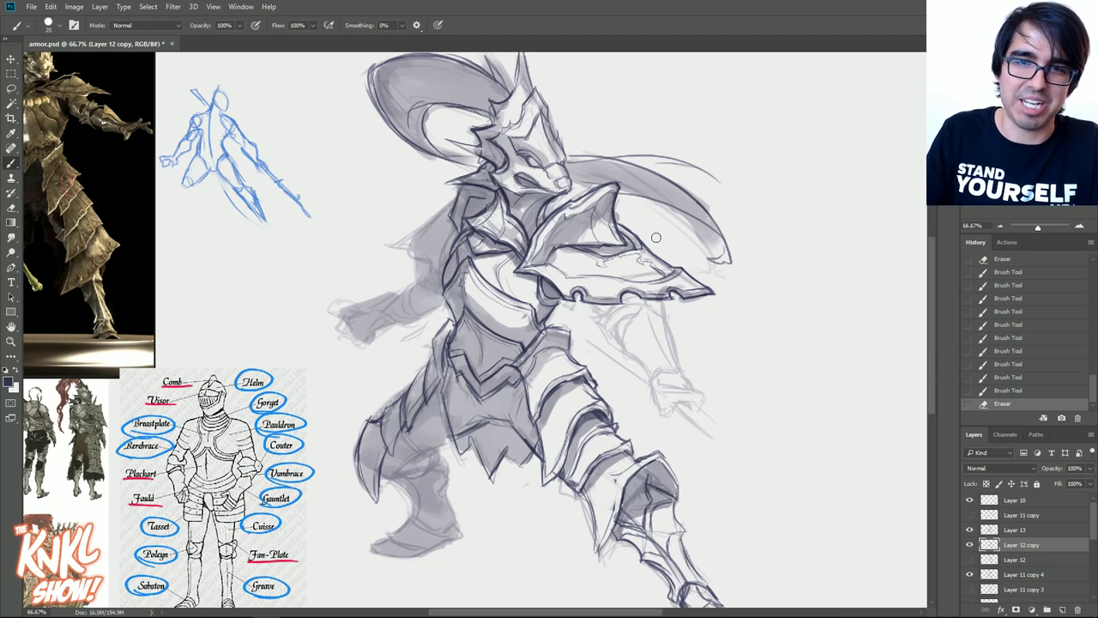
left_click_drag(615, 480, 663, 437)
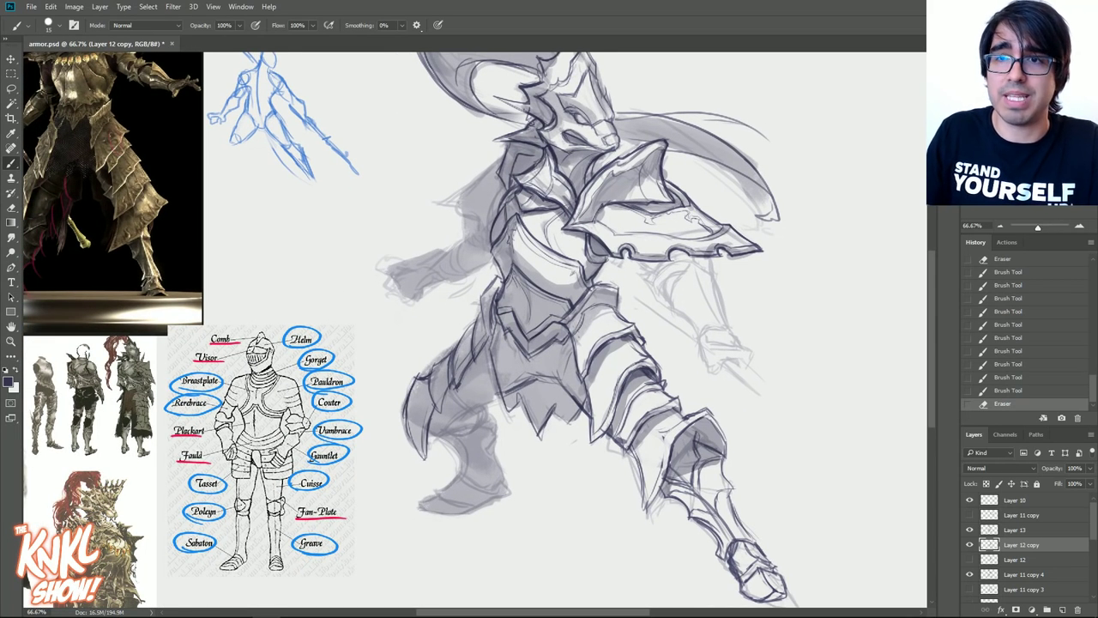
left_click_drag(767, 282, 714, 267)
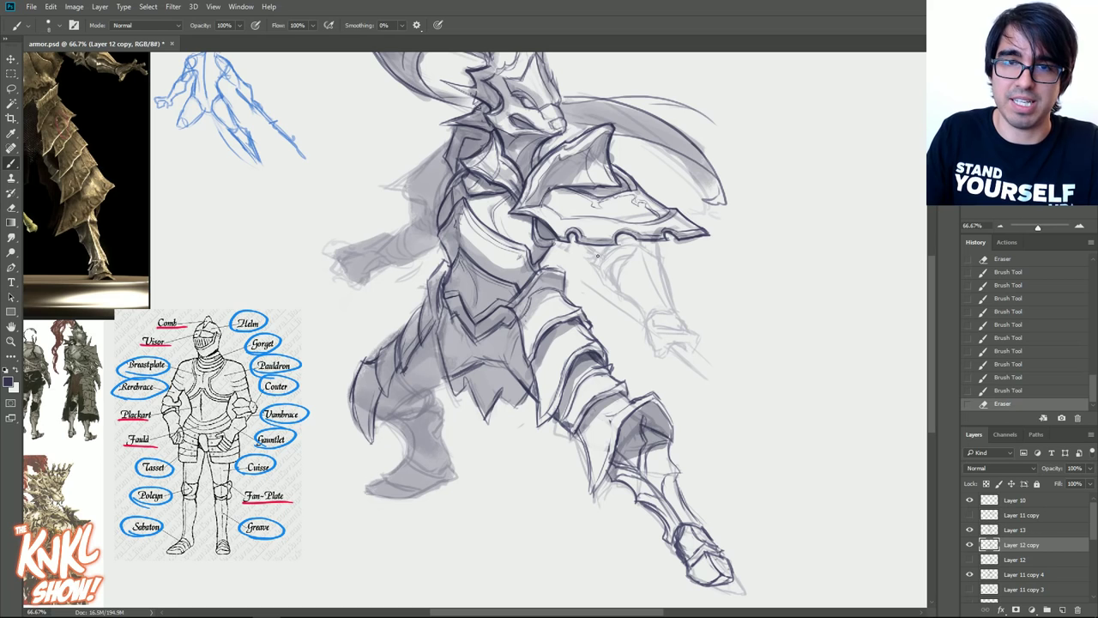
mouse_move(592, 248)
left_mouse_down()
mouse_move(628, 284)
mouse_move(621, 272)
left_mouse_up()
mouse_move(613, 266)
left_mouse_down()
mouse_move(680, 337)
mouse_move(755, 370)
left_mouse_up()
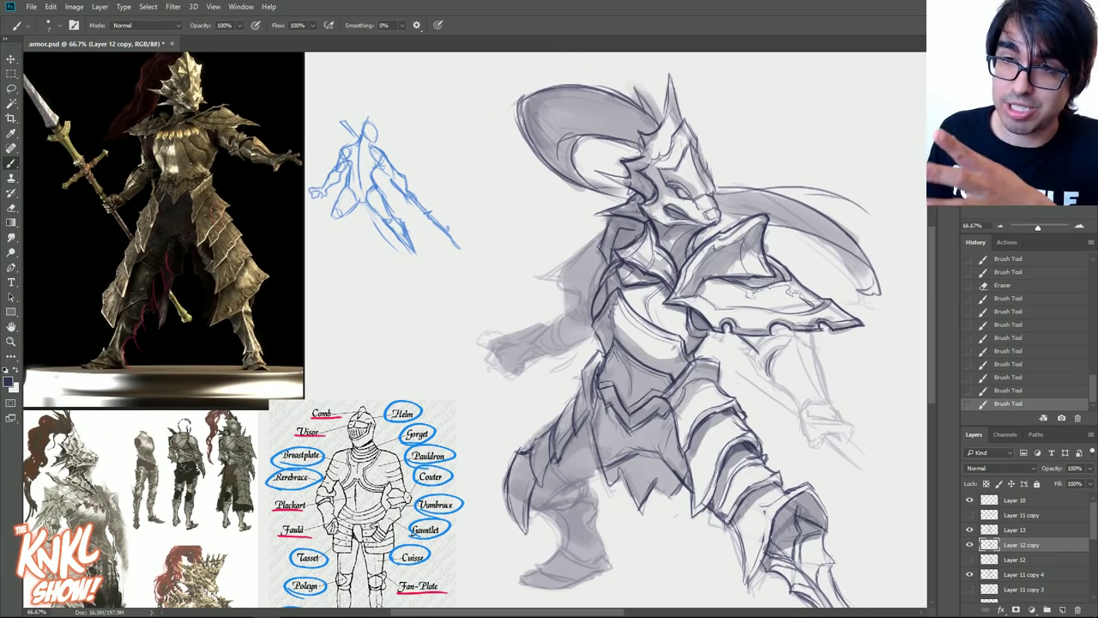
left_click_drag(611, 313, 568, 329)
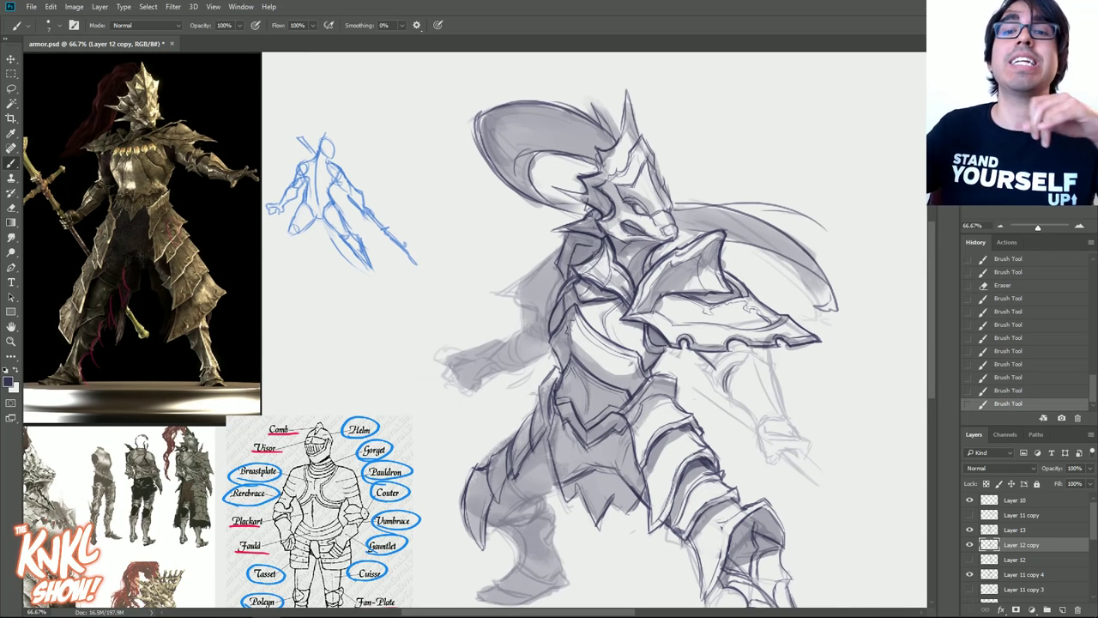
left_click_drag(600, 331, 531, 277)
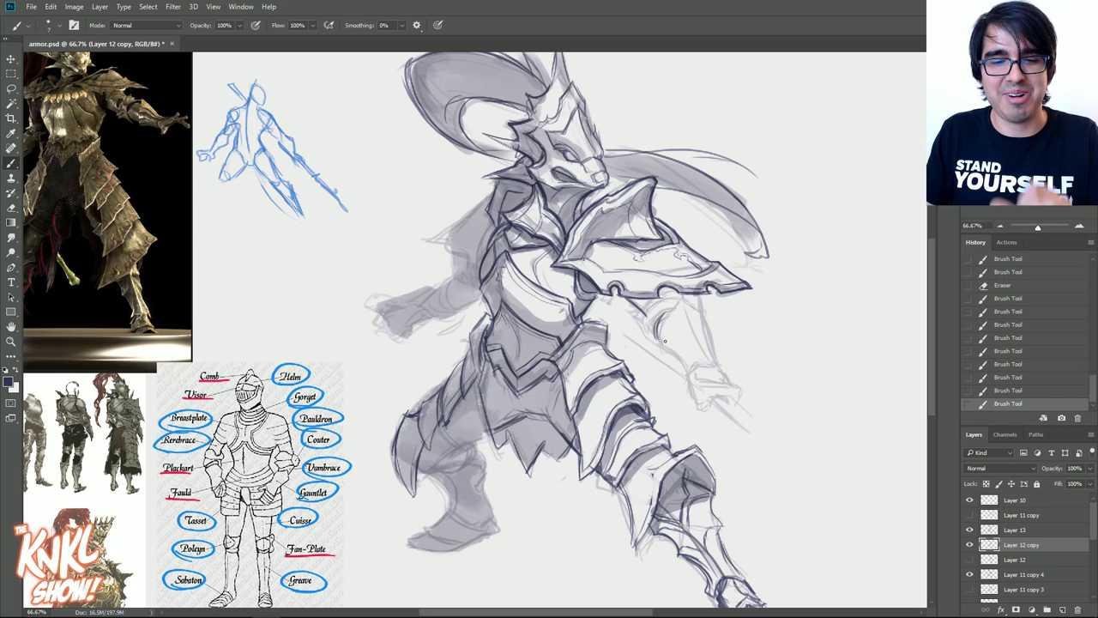
- Draw the near arm's elbow guard, forearm armor and gauntlet over the faded sketch
left_click_drag(660, 342, 652, 335)
left_click_drag(658, 339, 651, 333)
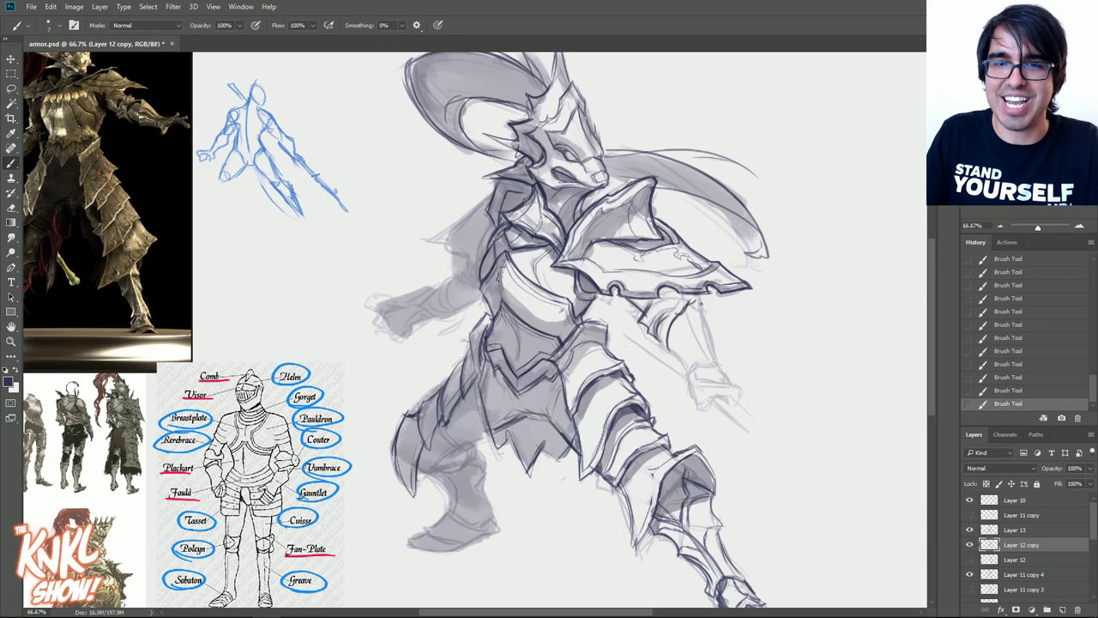
left_click_drag(709, 309, 720, 365)
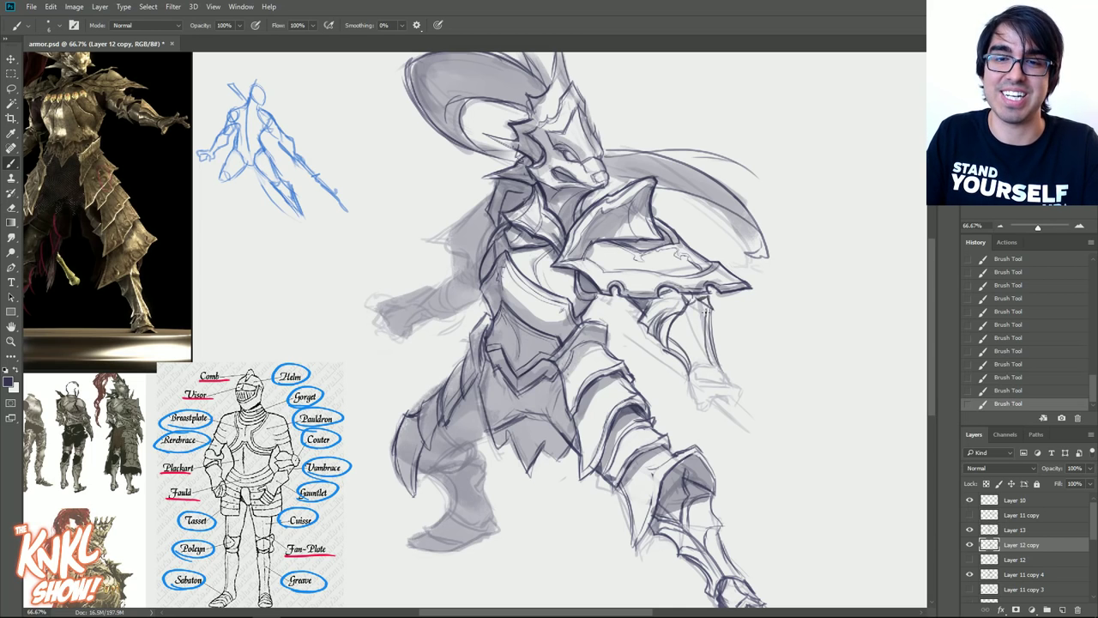
left_click_drag(688, 304, 706, 363)
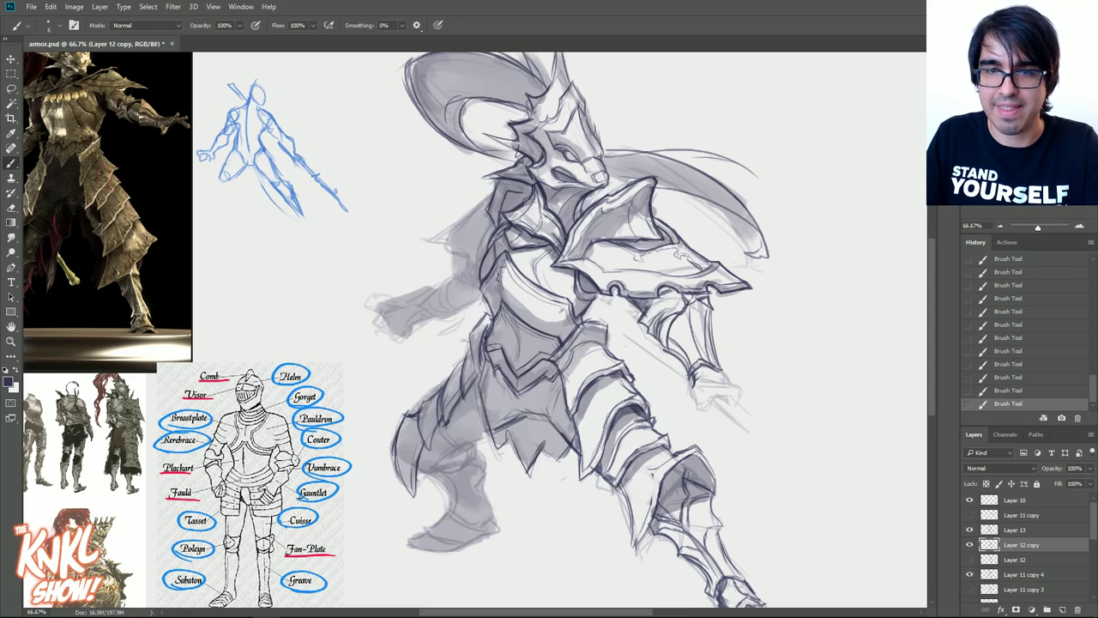
mouse_move(702, 377)
left_mouse_down()
mouse_move(733, 388)
mouse_move(722, 379)
mouse_move(721, 391)
mouse_move(692, 394)
mouse_move(694, 409)
mouse_move(739, 404)
left_mouse_up()
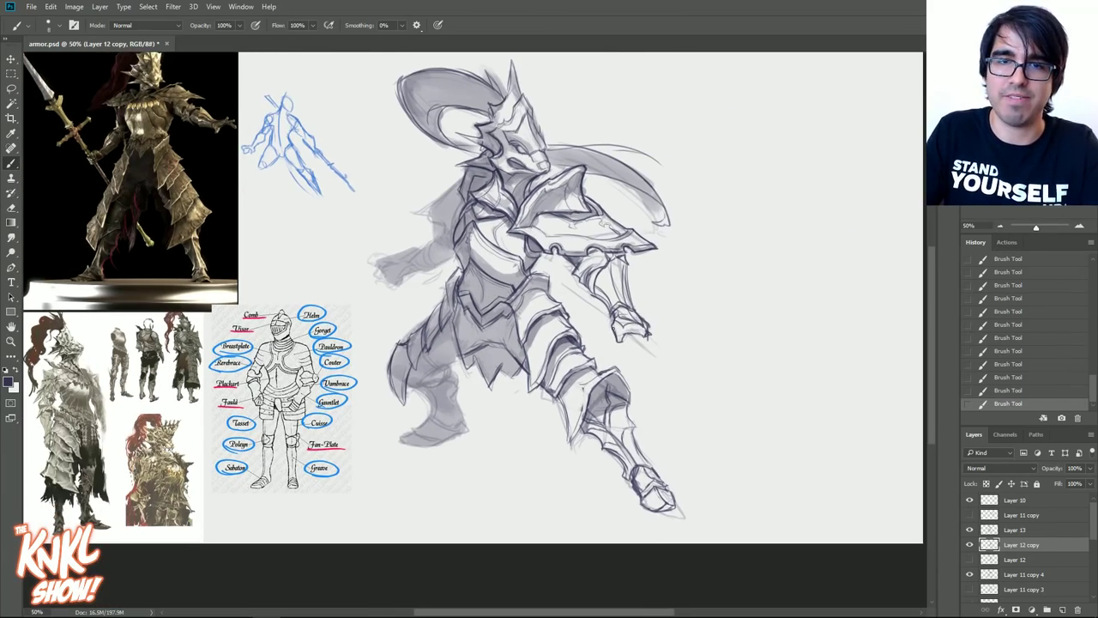
- Draw the weapon's long shaft passing through the near hand, with a flared crossguard and collar at its lower end
left_click_drag(549, 269, 680, 386)
mouse_move(637, 336)
left_mouse_down()
mouse_move(691, 379)
mouse_move(670, 370)
left_mouse_up()
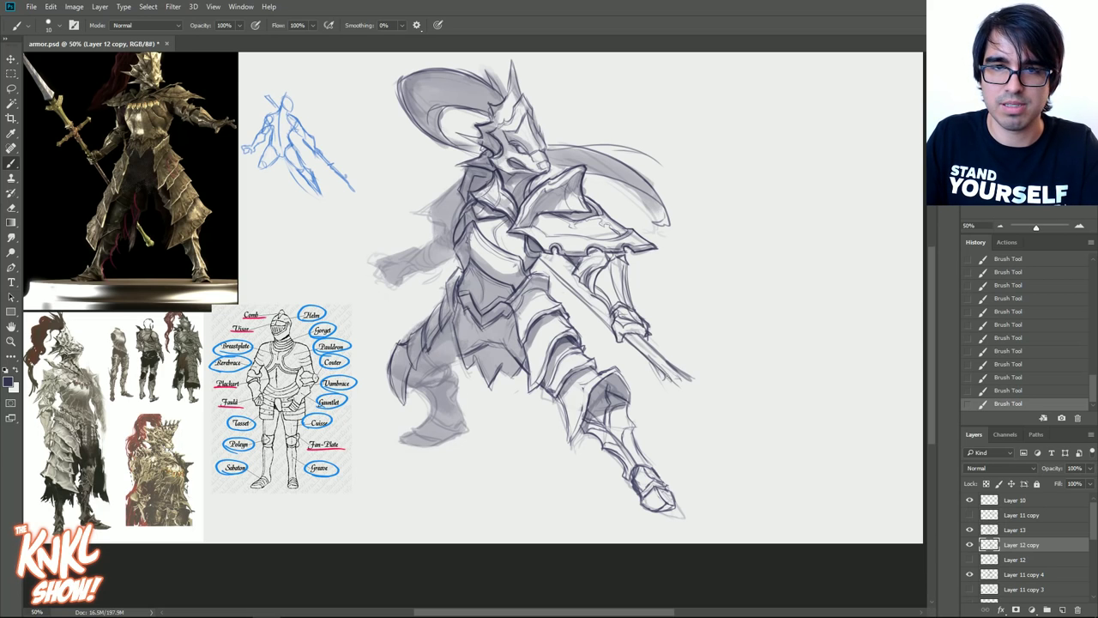
left_click_drag(655, 379, 748, 352)
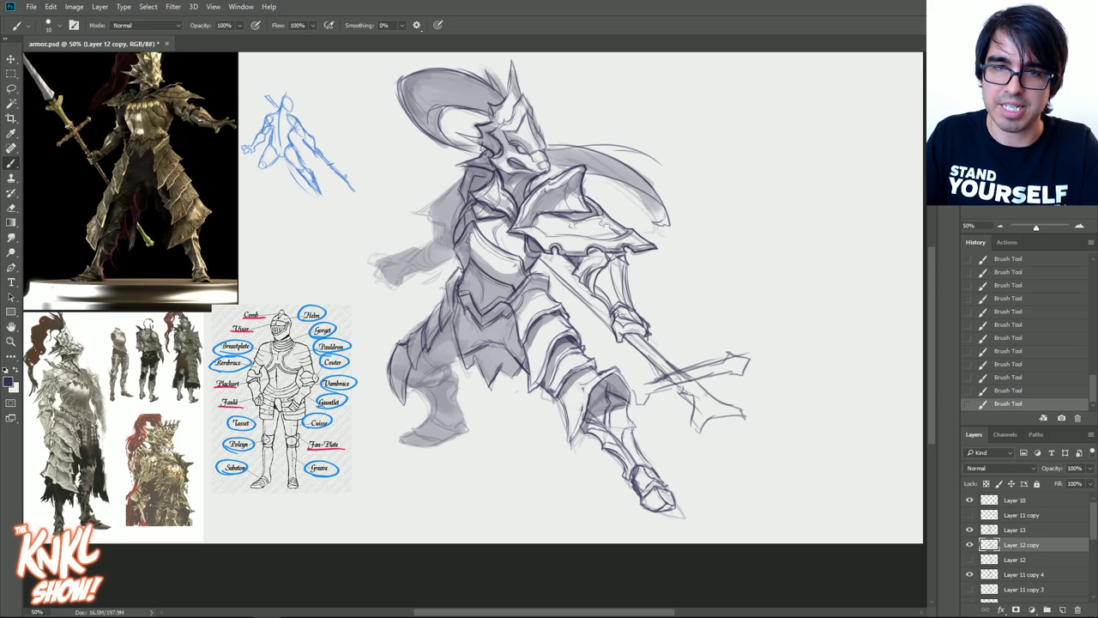
left_click_drag(695, 422, 744, 406)
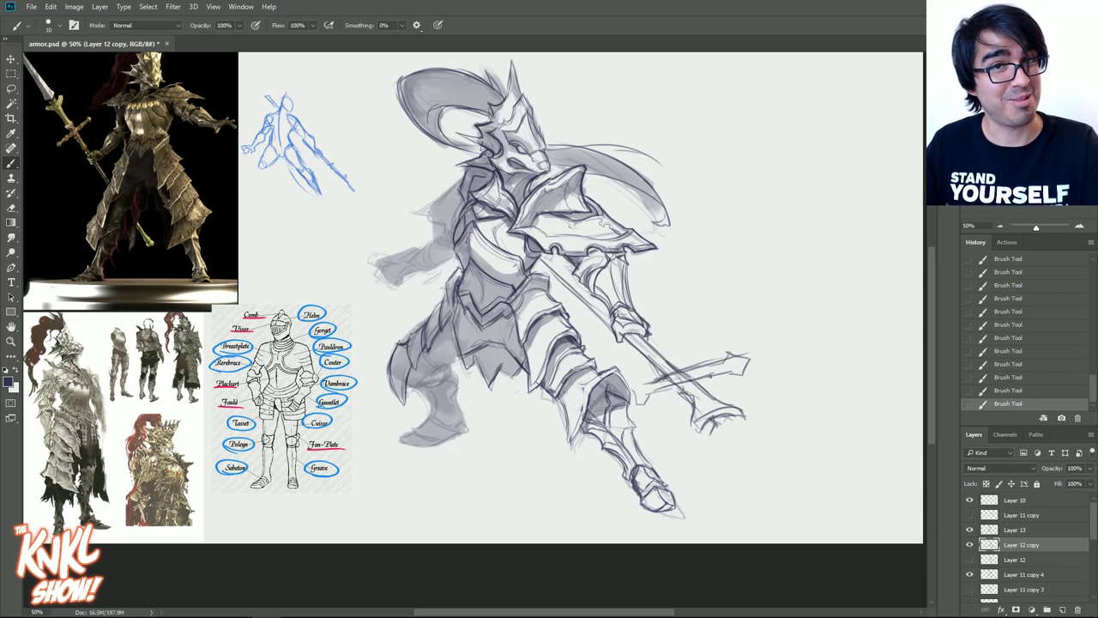
- Outline the weapon's long pointed blade extending from the collar beyond the near foot
mouse_move(741, 430)
left_mouse_down()
mouse_move(806, 423)
mouse_move(734, 401)
mouse_move(800, 468)
mouse_move(720, 404)
mouse_move(716, 450)
left_mouse_up()
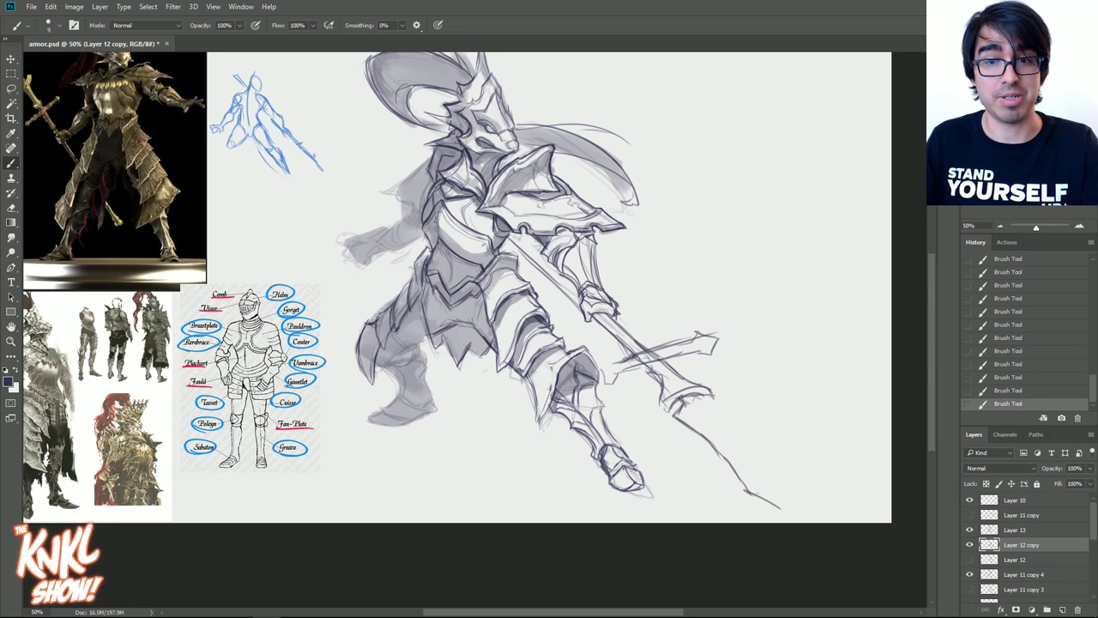
left_click_drag(775, 482, 724, 410)
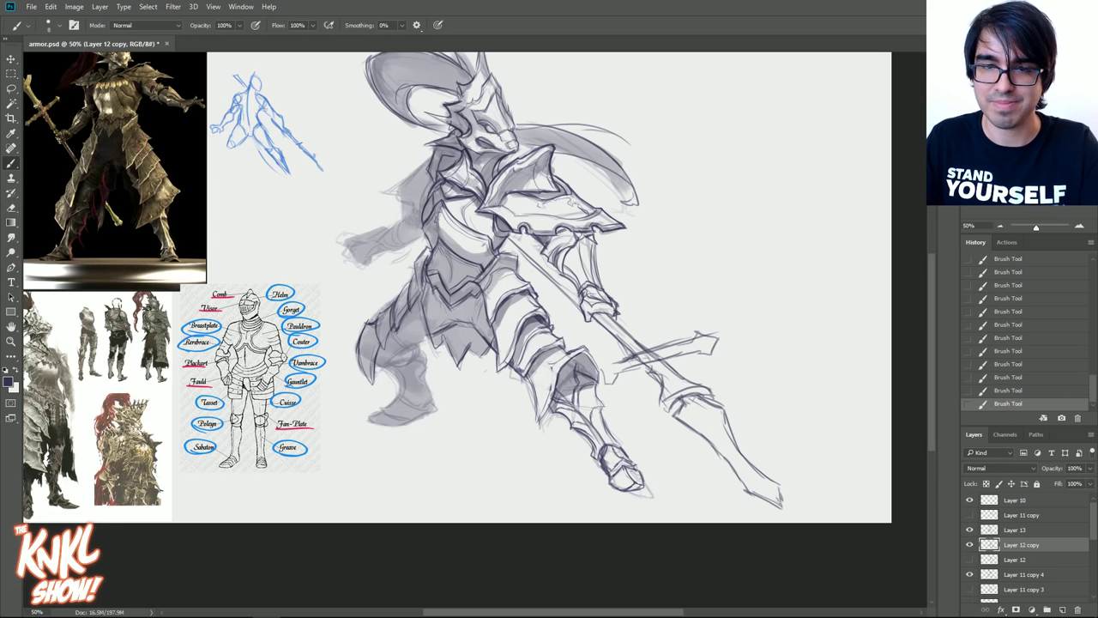
left_click_drag(754, 477, 708, 417)
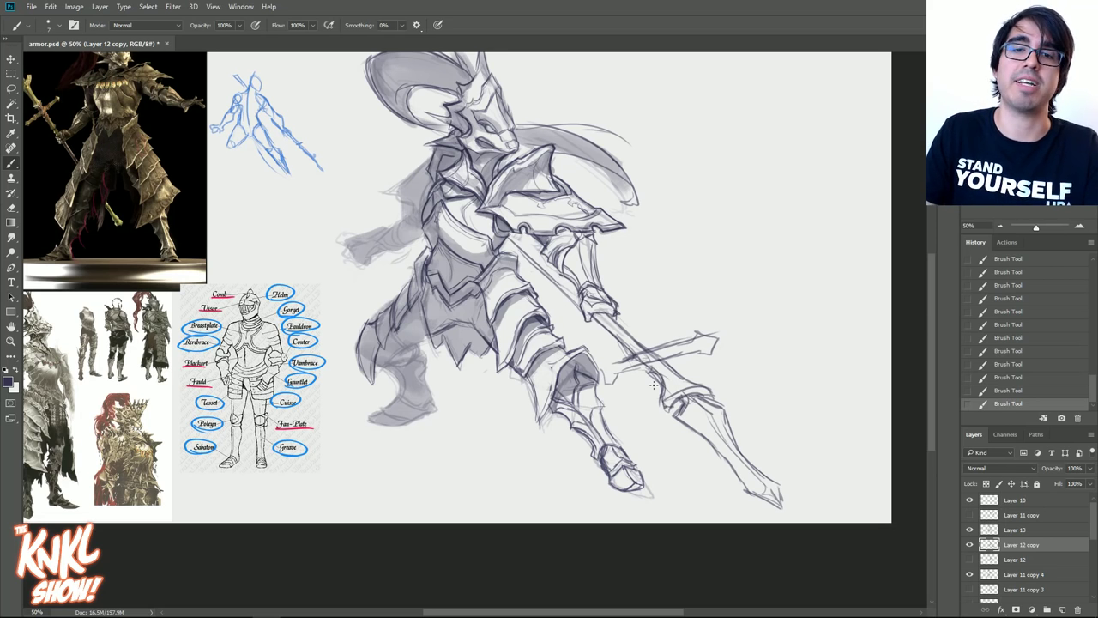
- Complete the crossguard's near arm and redraw the knee armor edges behind it
left_click_drag(645, 353, 653, 352)
mouse_move(639, 359)
left_mouse_down()
mouse_move(661, 352)
mouse_move(610, 364)
left_mouse_up()
left_click_drag(622, 356, 603, 361)
mouse_move(614, 355)
left_mouse_down()
mouse_move(593, 363)
mouse_move(602, 390)
mouse_move(560, 354)
left_mouse_up()
left_click_drag(578, 346, 558, 353)
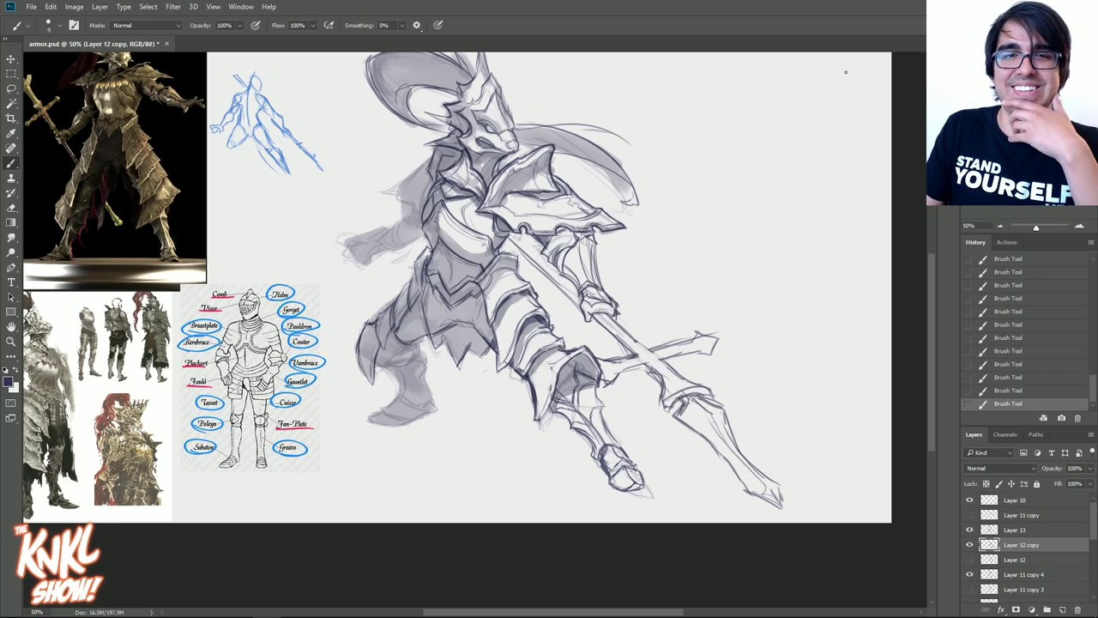
- Darken the line art layer with a Hue/Saturation Lightness of -37 and save the document
left_click_drag(549, 291, 584, 336)
key("ctrl+u")
mouse_move(892, 259)
left_mouse_down()
mouse_move(862, 261)
mouse_move(871, 262)
left_mouse_up()
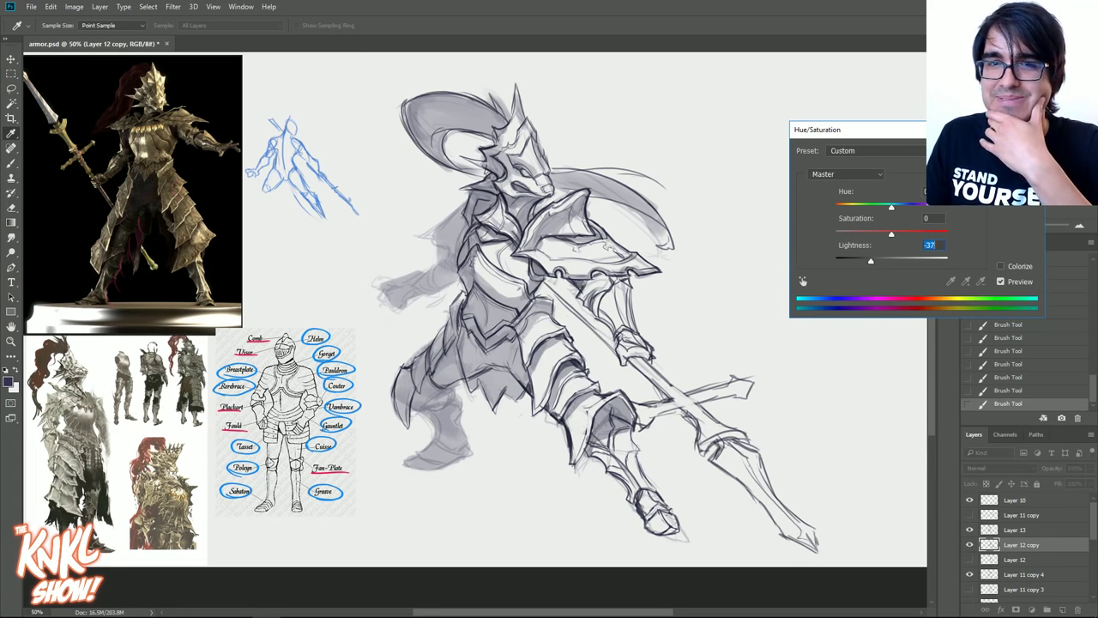
key("Return")
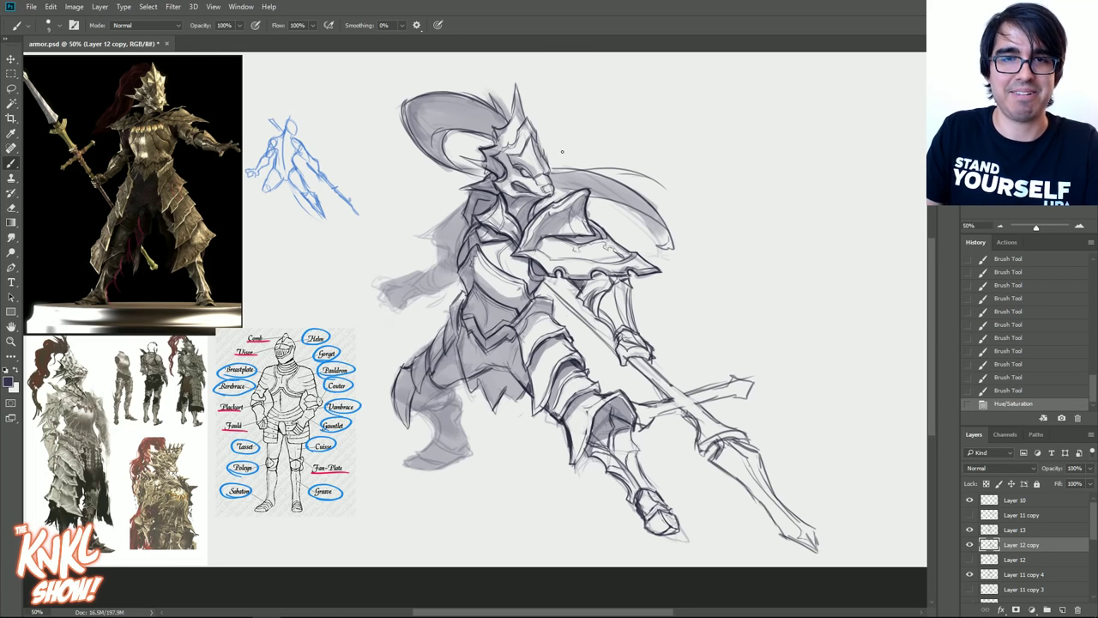
key("ctrl+s")
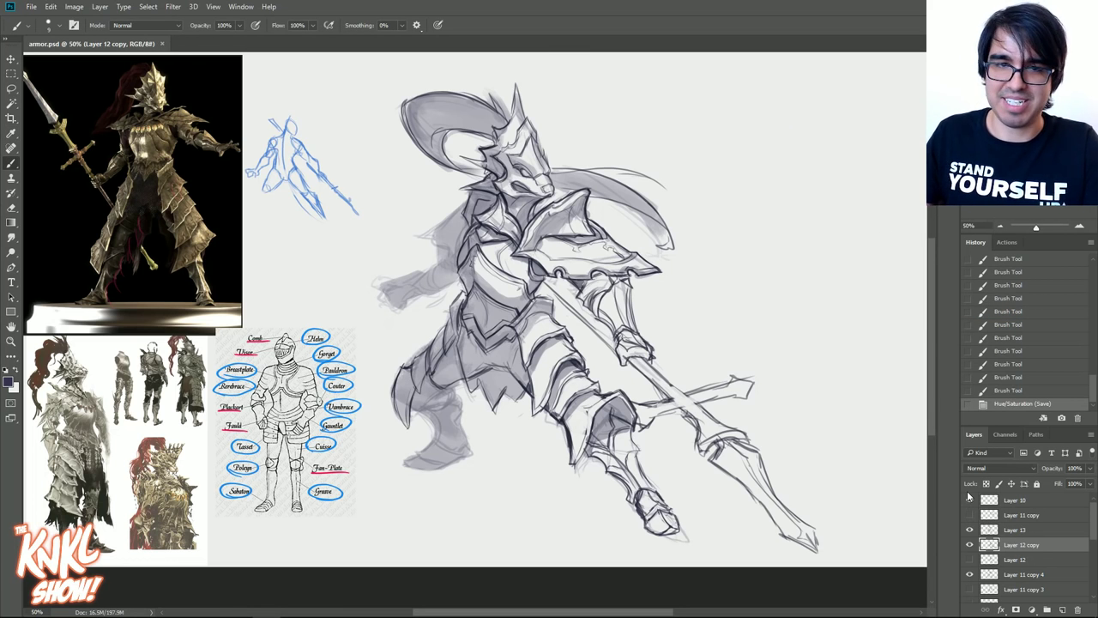
- Add a new layer above the line art and set the foreground colour to light orange #f09f69
key("ctrl+shift+alt+n")
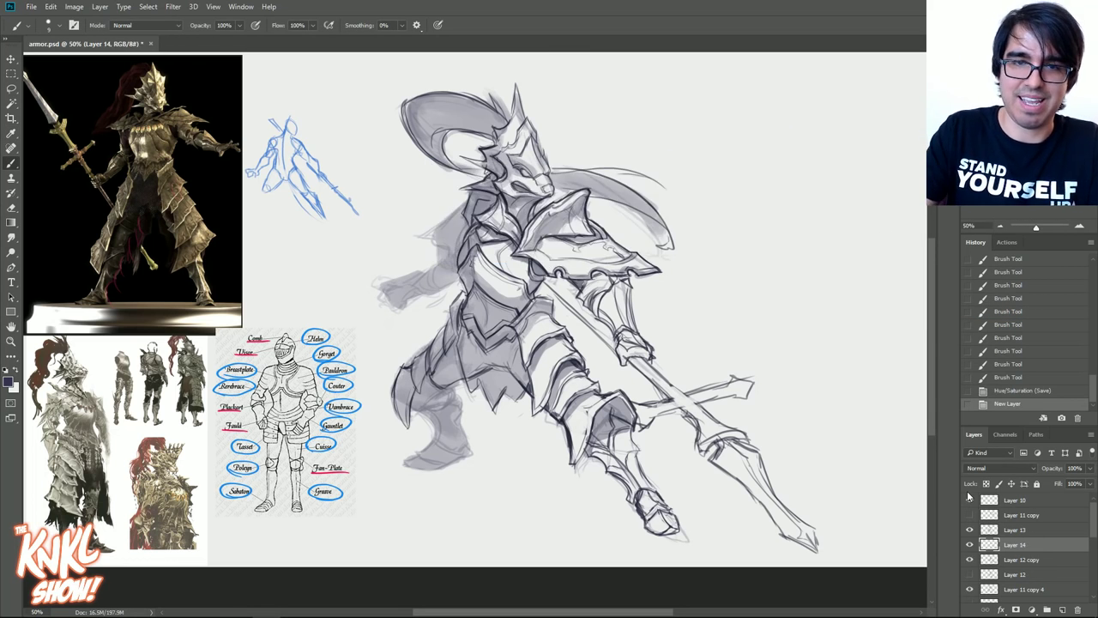
left_click(11, 383)
left_click(947, 493)
left_click_drag(900, 406, 871, 359)
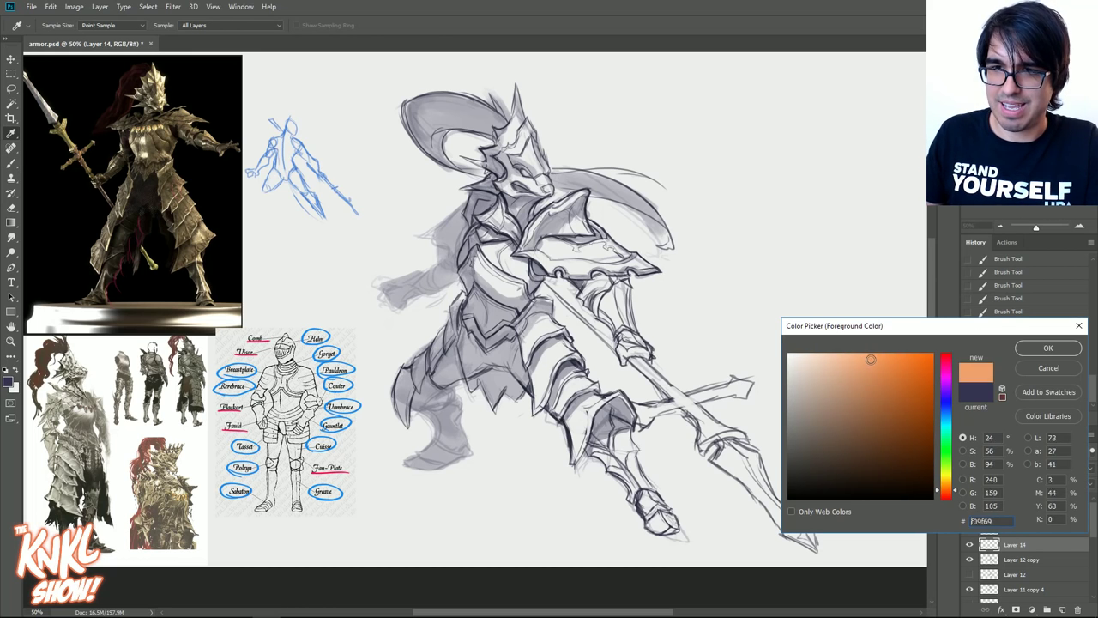
left_click(1046, 354)
- Choose the CHALK NEW brush, undo a test stroke on the helmet, and move Layer 14 below Layer 12 copy
right_click(829, 337)
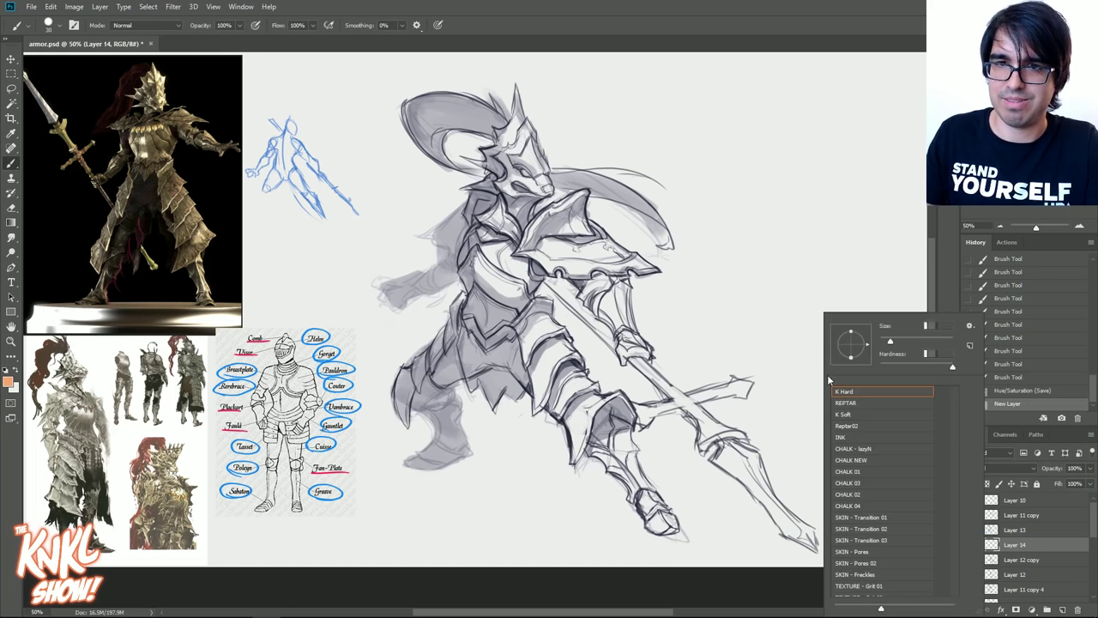
left_click(862, 448)
left_click(858, 462)
left_click_drag(753, 215, 757, 216)
left_click_drag(515, 142, 533, 150)
key("ctrl+z")
left_click_drag(1016, 551, 1017, 567)
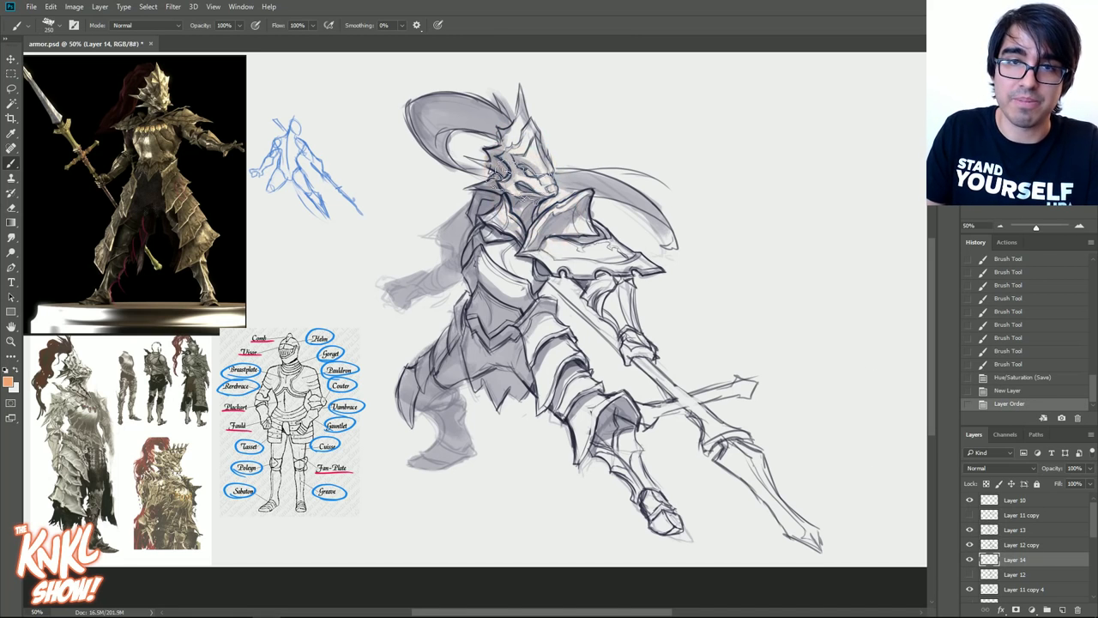
- Set the foreground colour to a muted orange #d78e5d
left_click(8, 381)
left_click(864, 369)
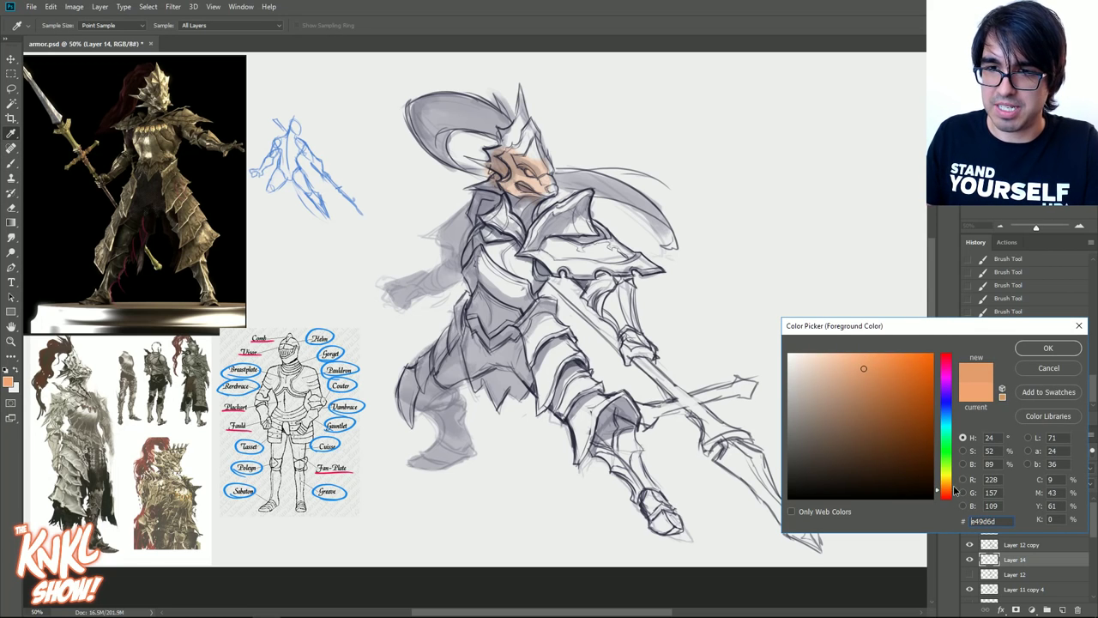
left_click(1047, 347)
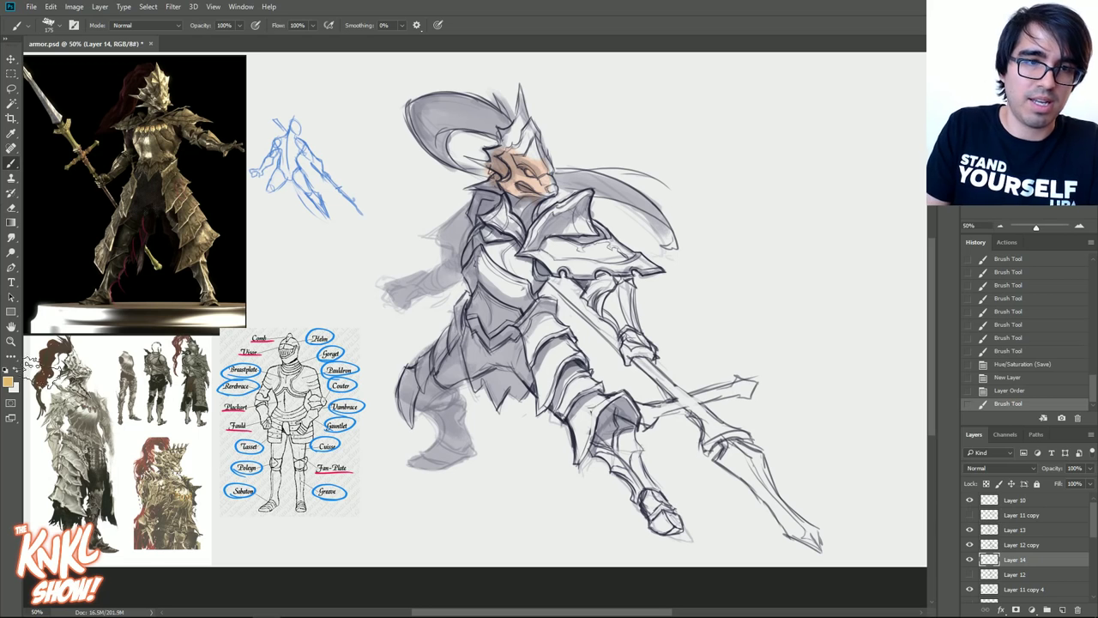
left_click(9, 382)
left_click(869, 376)
left_click(948, 482)
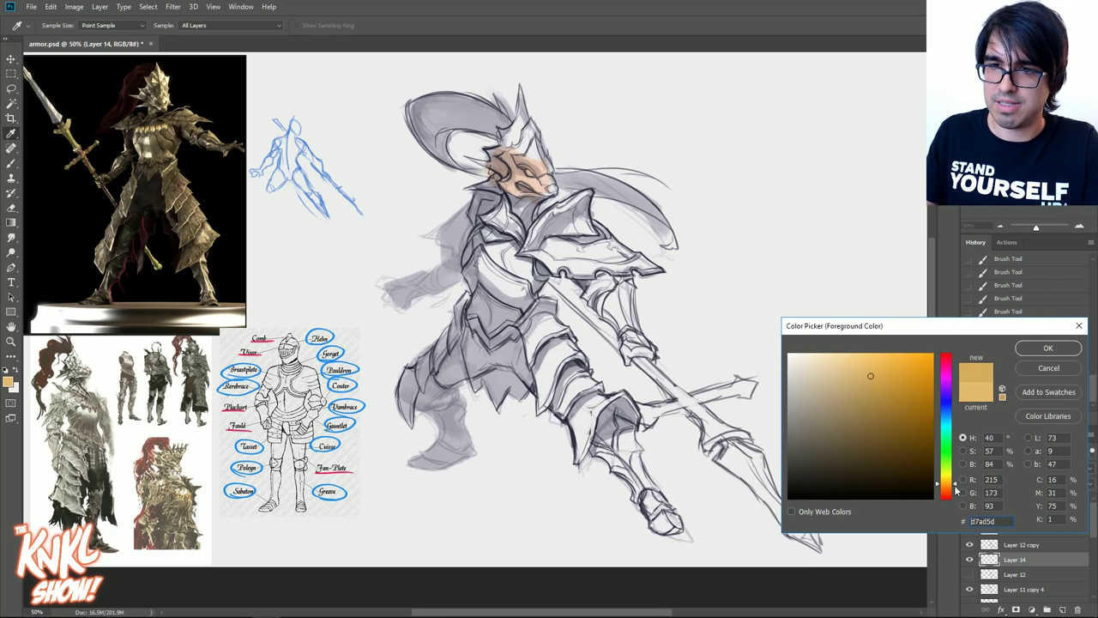
left_click(955, 489)
left_click(1059, 349)
- Paint the helmet orange, covering the face, the tall spike and the rear edge with progressively smaller brush sizes
mouse_move(522, 201)
left_mouse_down()
mouse_move(519, 159)
mouse_move(530, 154)
mouse_move(536, 182)
mouse_move(525, 130)
left_mouse_up()
left_click_drag(519, 146, 526, 124)
left_click_drag(524, 141, 530, 120)
key("bracketleft")
key("bracketleft")
key("bracketleft")
key("bracketleft")
key("bracketleft")
key("bracketleft")
key("bracketleft")
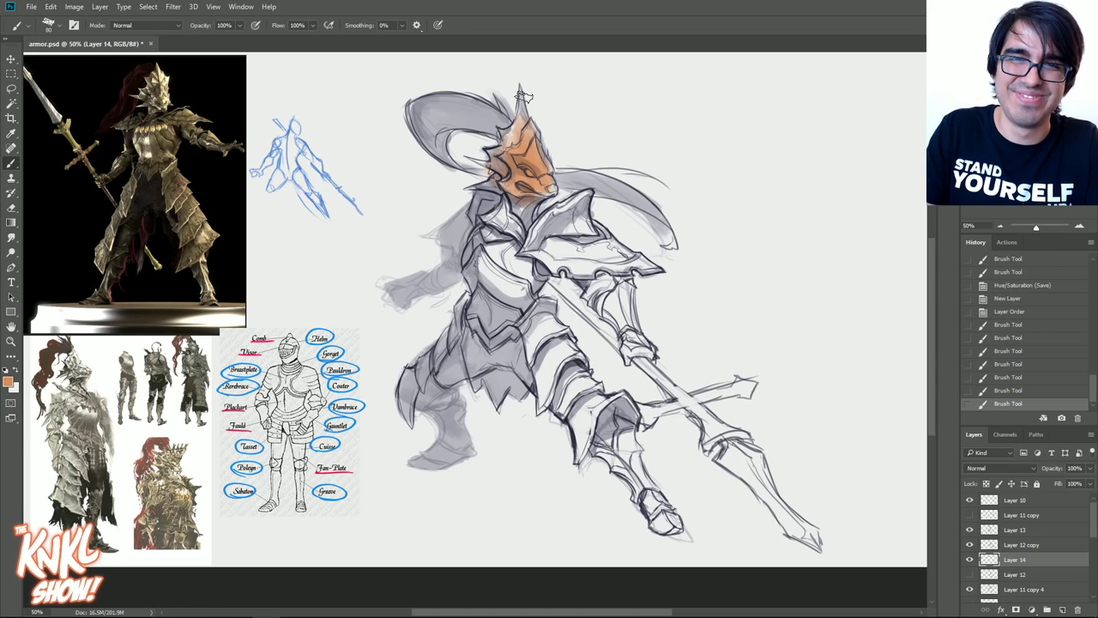
left_click_drag(550, 188, 546, 167)
left_click_drag(525, 118, 534, 143)
mouse_move(518, 124)
left_mouse_down()
mouse_move(522, 89)
mouse_move(495, 166)
mouse_move(514, 120)
mouse_move(480, 162)
left_mouse_up()
- Paint the neck, breastplate and far upper arm orange with a larger brush
key("bracketright")
key("bracketright")
mouse_move(525, 173)
left_mouse_down()
mouse_move(546, 191)
mouse_move(519, 236)
left_mouse_up()
mouse_move(502, 187)
left_mouse_down()
mouse_move(461, 224)
mouse_move(455, 250)
mouse_move(440, 233)
mouse_move(484, 218)
mouse_move(500, 244)
mouse_move(487, 218)
mouse_move(473, 233)
mouse_move(494, 296)
left_mouse_up()
key("bracketright")
mouse_move(495, 245)
left_mouse_down()
mouse_move(515, 317)
mouse_move(525, 238)
left_mouse_up()
- Fill the near pauldron orange, covering its lower rim, broad plate and raised upper flange
key("bracketleft")
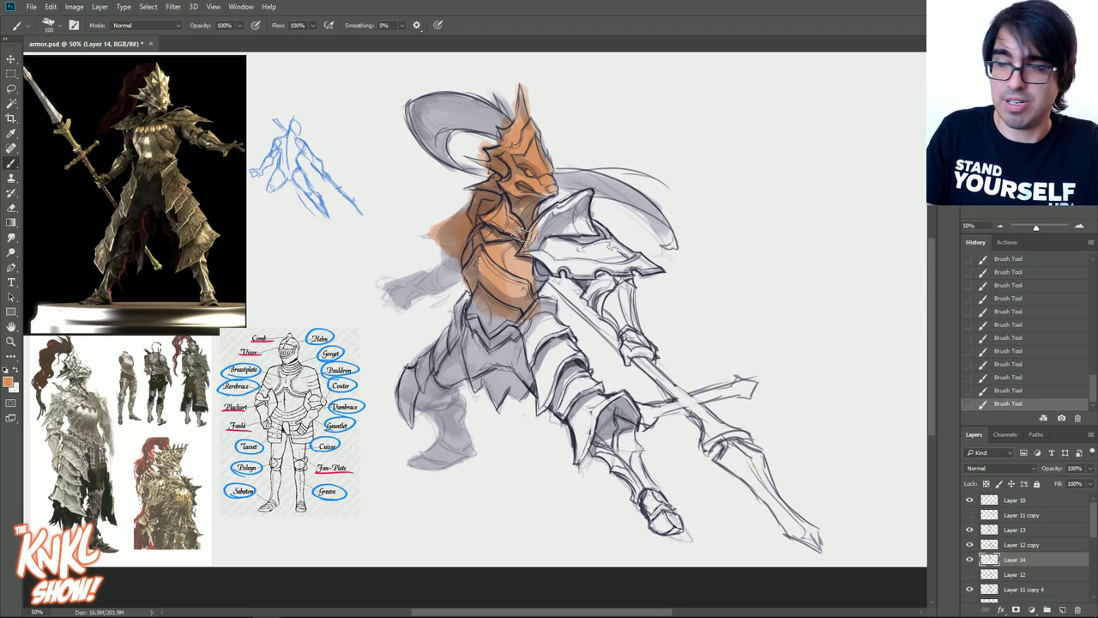
key("bracketleft")
mouse_move(528, 272)
left_mouse_down()
mouse_move(569, 210)
mouse_move(564, 253)
mouse_move(547, 245)
mouse_move(590, 261)
mouse_move(562, 272)
mouse_move(656, 270)
mouse_move(621, 248)
left_mouse_up()
key("bracketright")
key("bracketleft")
key("bracketleft")
key("bracketleft")
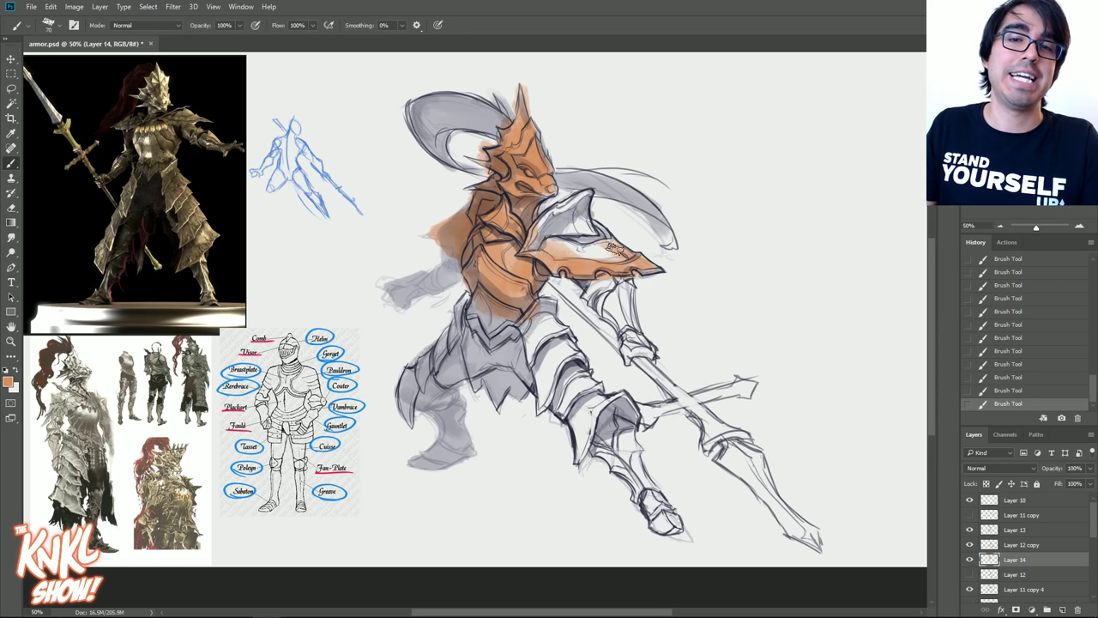
key("bracketright")
key("bracketright")
key("bracketright")
mouse_move(573, 219)
left_mouse_down()
mouse_move(553, 233)
mouse_move(583, 251)
mouse_move(567, 263)
left_mouse_up()
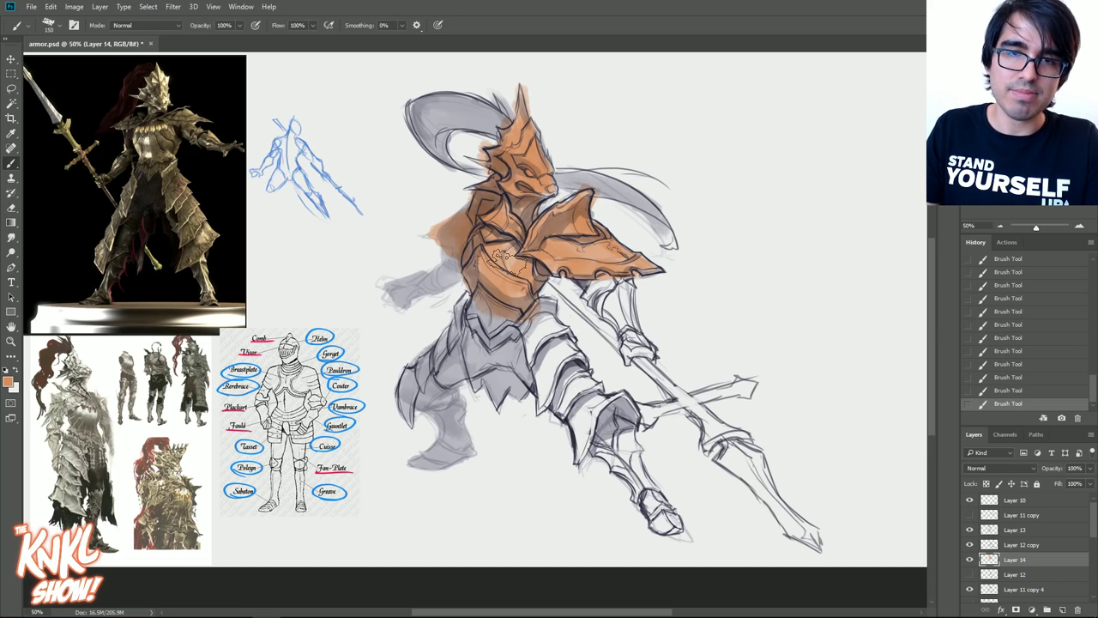
- Paint the near thigh's layered plates orange down to the knee, leaving light strips for highlights
mouse_move(529, 302)
left_mouse_down()
mouse_move(551, 334)
mouse_move(609, 405)
left_mouse_up()
key("bracketleft")
key("bracketleft")
mouse_move(519, 326)
left_mouse_down()
mouse_move(531, 369)
mouse_move(592, 446)
left_mouse_up()
left_click_drag(533, 384, 521, 356)
- Paint the waist armor and the far hip's hanging plate orange
key("bracketright")
key("bracketright")
key("bracketright")
mouse_move(506, 298)
left_mouse_down()
mouse_move(499, 322)
mouse_move(481, 311)
mouse_move(477, 279)
mouse_move(491, 240)
left_mouse_up()
key("bracketleft")
key("bracketleft")
key("bracketleft")
mouse_move(466, 326)
left_mouse_down()
mouse_move(412, 385)
mouse_move(408, 410)
left_mouse_up()
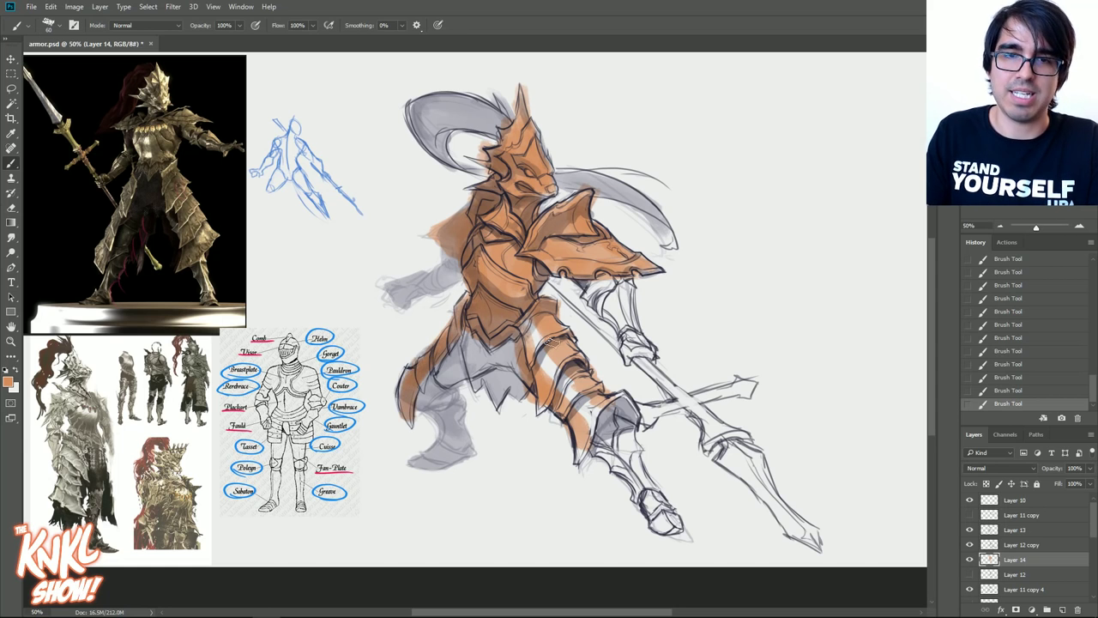
key("bracketright")
key("bracketright")
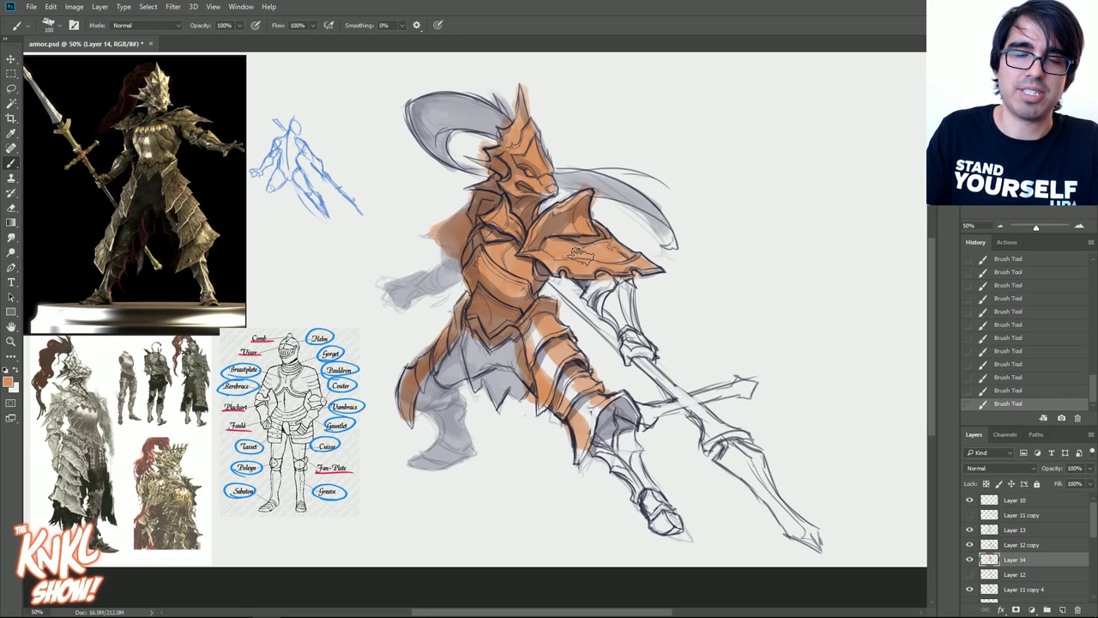
- Give the Eraser the CHALK NEW brush and erase a highlight strip across the near pauldron's broad plate
left_click(11, 207)
right_click(635, 277)
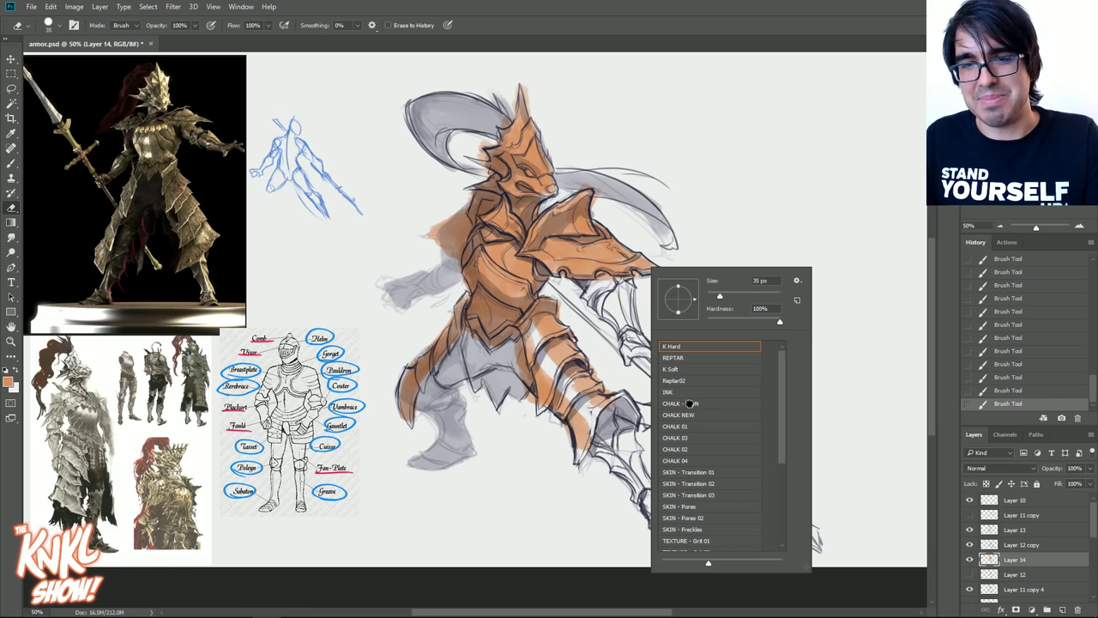
left_click(704, 405)
left_click(699, 417)
key("Return")
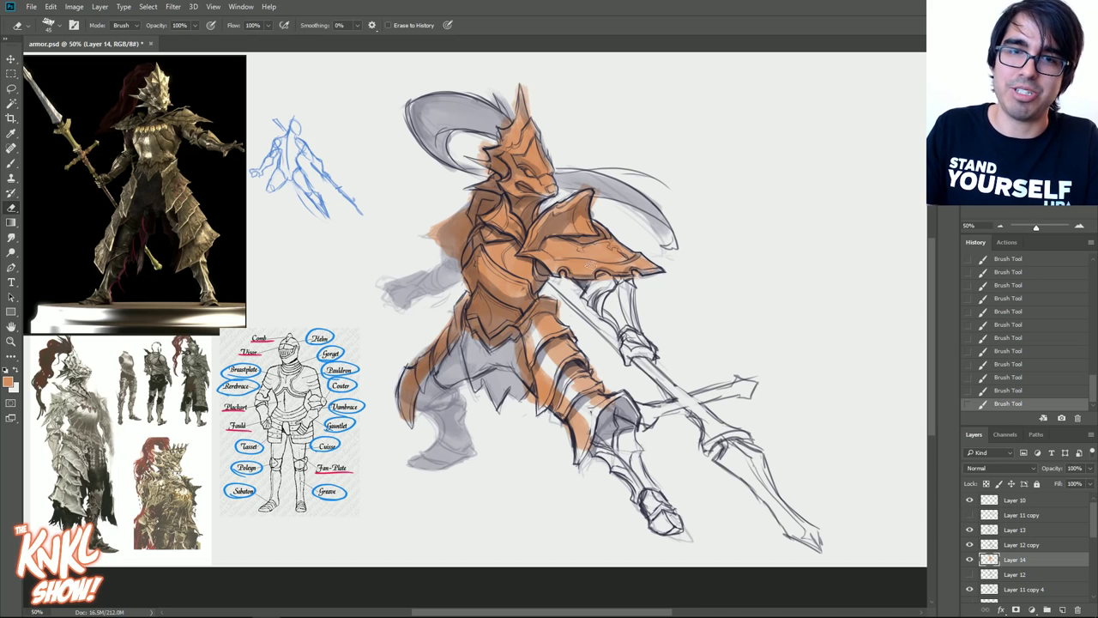
mouse_move(585, 254)
left_mouse_down()
mouse_move(600, 273)
mouse_move(575, 243)
left_mouse_up()
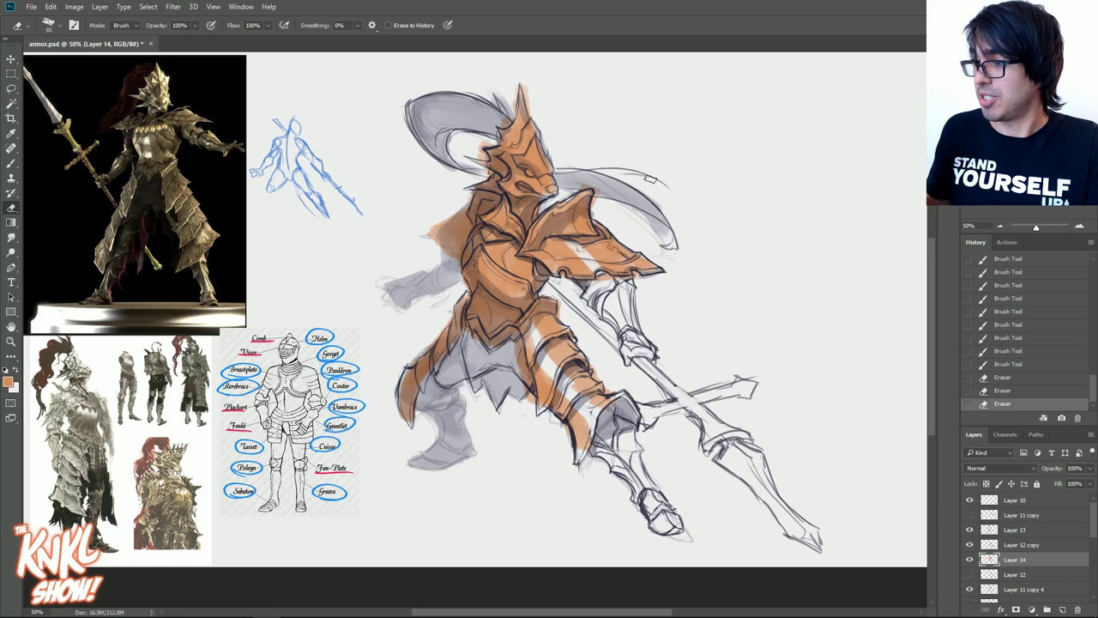
- Undo the test strokes on the chest and erase a highlight patch on the upper breastplate
left_click(1079, 225)
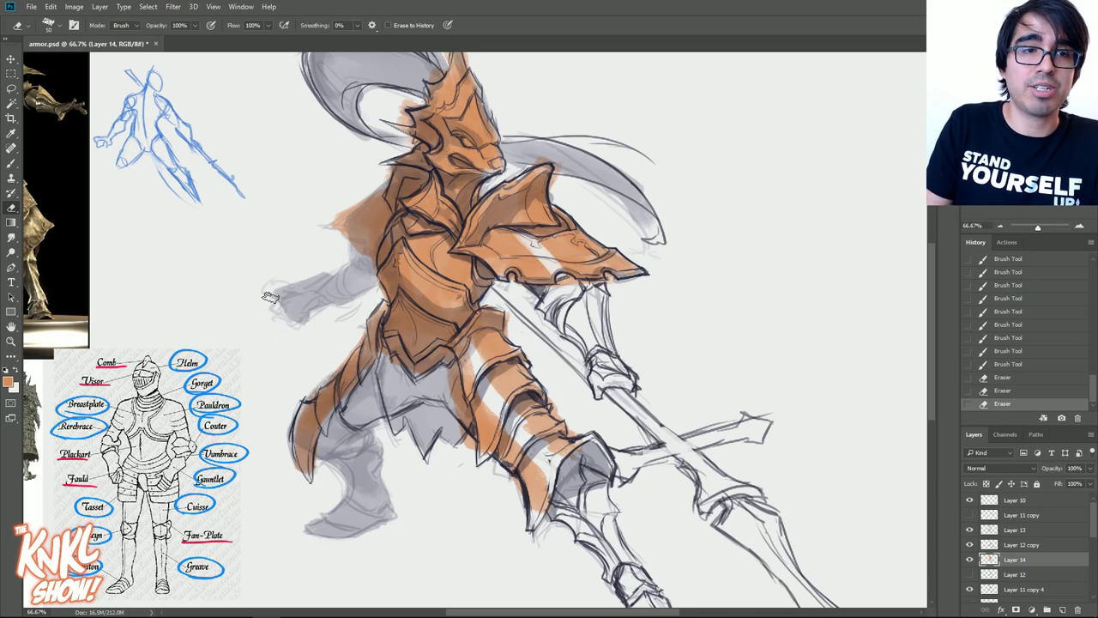
left_click(11, 163)
mouse_move(445, 244)
left_mouse_down()
mouse_move(468, 185)
mouse_move(438, 245)
mouse_move(459, 252)
mouse_move(446, 256)
left_mouse_up()
key("ctrl+z")
key("ctrl+z")
mouse_move(440, 256)
left_mouse_down()
mouse_move(418, 272)
mouse_move(415, 252)
left_mouse_up()
- Erase small highlight patches on the helmet's snout, brow and forehead with a smaller brush
key("[")
left_click_drag(454, 134, 443, 110)
left_click_drag(491, 160, 482, 151)
mouse_move(465, 115)
left_mouse_down()
mouse_move(476, 128)
mouse_move(461, 109)
left_mouse_up()
left_click_drag(450, 83, 449, 92)
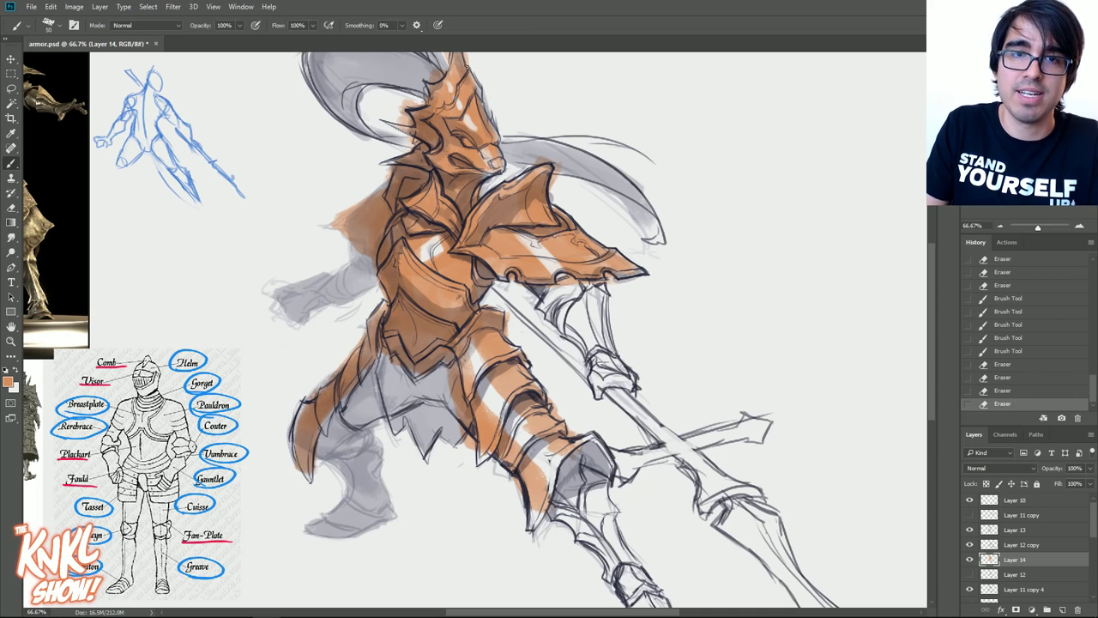
- Paint the near arm's elbow, forearm and gauntlet armor orange
left_click_drag(566, 215, 576, 241)
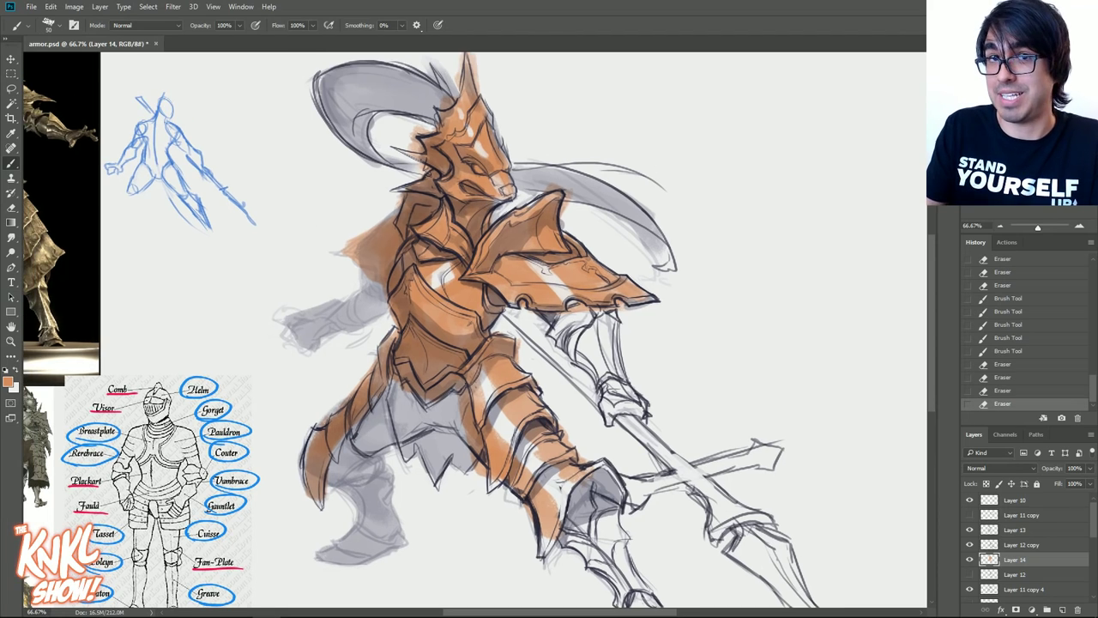
mouse_move(568, 335)
left_mouse_down()
mouse_move(556, 319)
mouse_move(614, 377)
mouse_move(611, 319)
mouse_move(576, 318)
left_mouse_up()
key("[")
mouse_move(627, 394)
left_mouse_down()
mouse_move(608, 401)
mouse_move(640, 410)
left_mouse_up()
left_click_drag(663, 335, 681, 249)
- Paint the near shin and foot armor orange below the knee
mouse_move(549, 422)
left_mouse_down()
mouse_move(573, 456)
mouse_move(655, 510)
left_mouse_up()
left_click_drag(614, 403, 687, 549)
left_click_drag(660, 481, 682, 549)
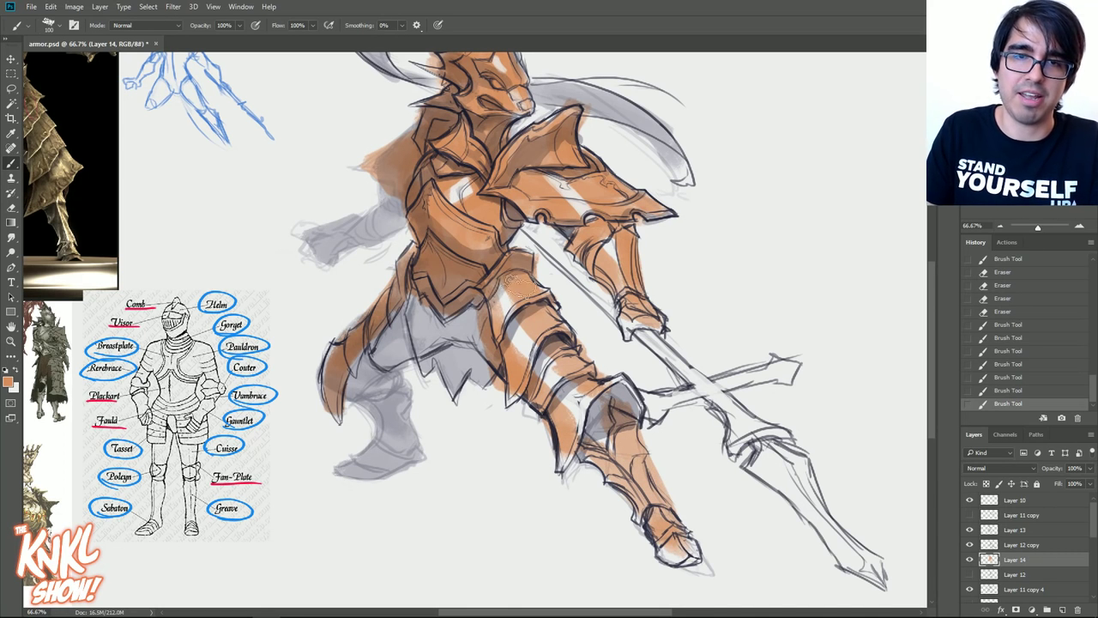
- Choose a light yellow and paint highlights on the breastplate, pauldron, helmet, thigh plates and near knee
left_click(9, 380)
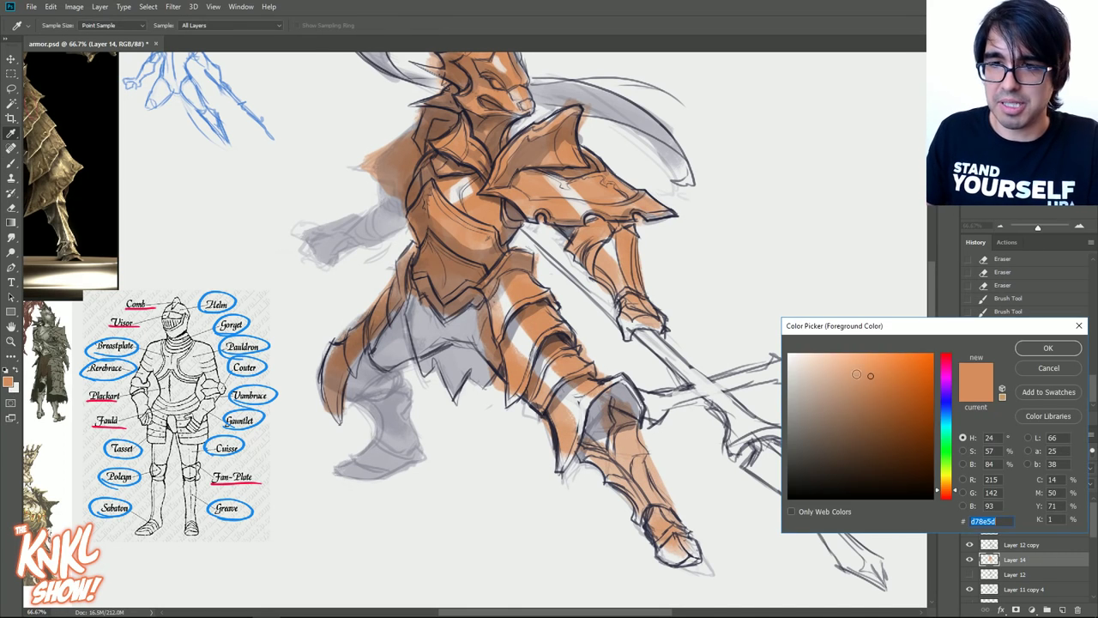
left_click(863, 354)
left_click_drag(954, 487, 953, 484)
left_click(1039, 352)
mouse_move(481, 211)
left_mouse_down()
mouse_move(458, 188)
mouse_move(455, 205)
left_mouse_up()
mouse_move(544, 179)
left_mouse_down()
mouse_move(573, 209)
mouse_move(592, 201)
left_mouse_up()
mouse_move(514, 102)
left_mouse_down()
mouse_move(546, 188)
mouse_move(528, 138)
left_mouse_up()
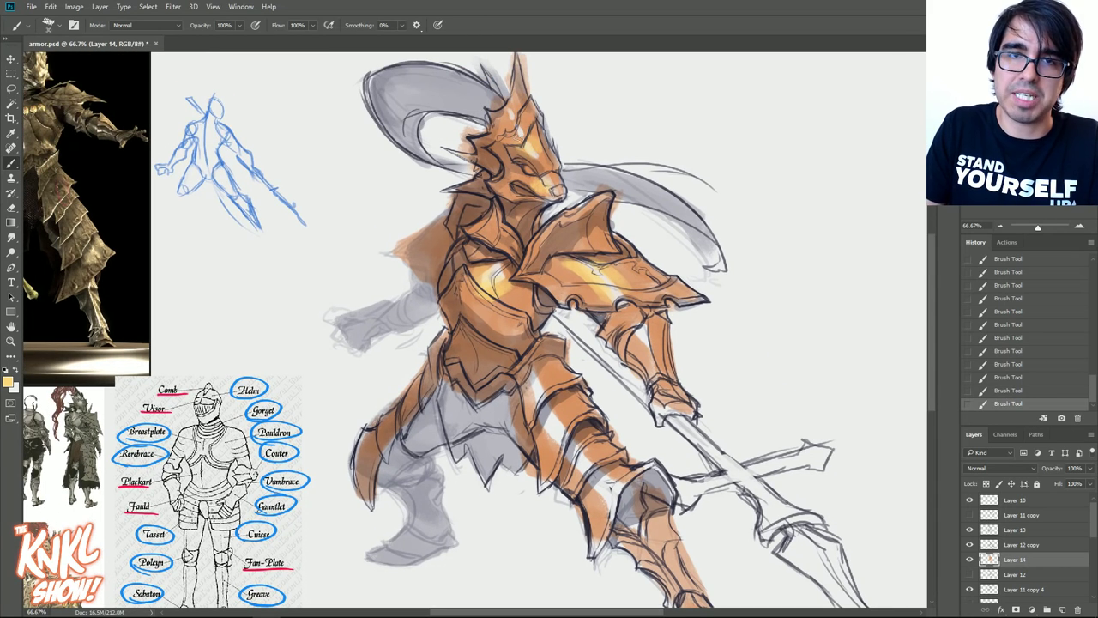
mouse_move(518, 97)
left_mouse_down()
mouse_move(502, 123)
mouse_move(515, 102)
left_mouse_up()
mouse_move(551, 373)
left_mouse_down()
mouse_move(534, 387)
mouse_move(562, 438)
mouse_move(587, 452)
mouse_move(564, 463)
mouse_move(611, 480)
mouse_move(600, 513)
left_mouse_up()
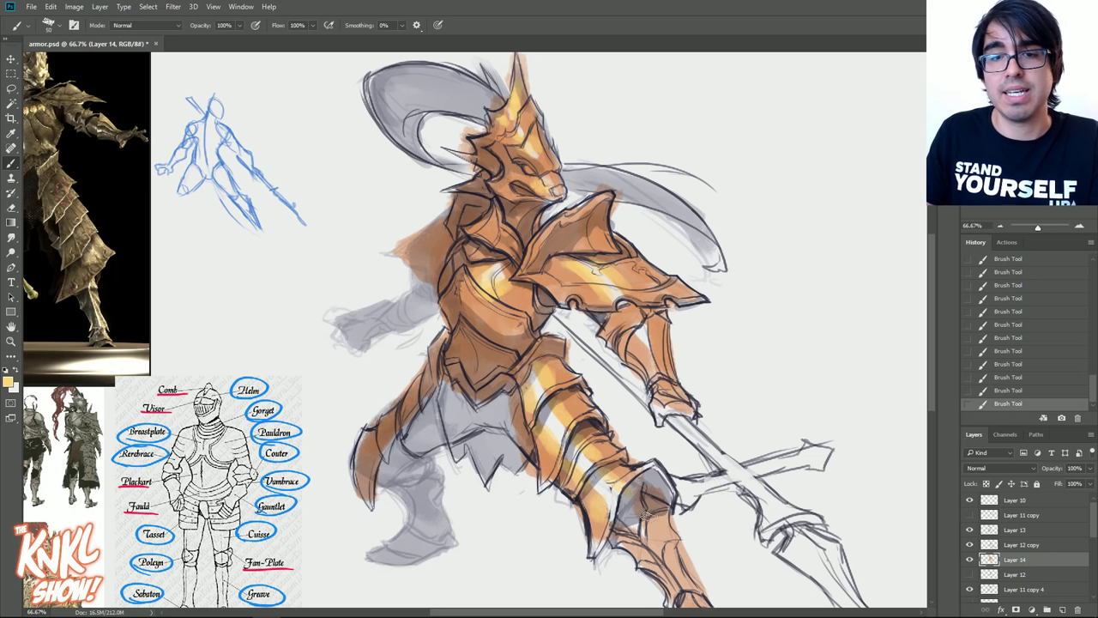
left_click_drag(662, 499, 674, 422)
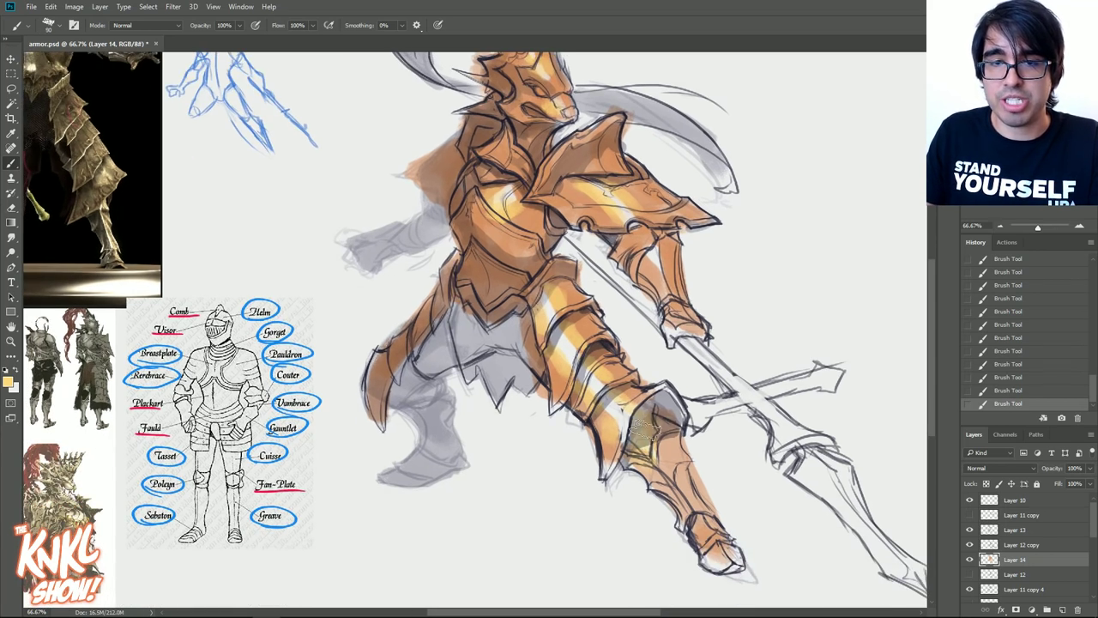
- Identify the shading on Layer 13, lock that layer's transparent pixels and set the background colour to pink #e9a3a3
left_click(970, 532)
left_click(970, 532)
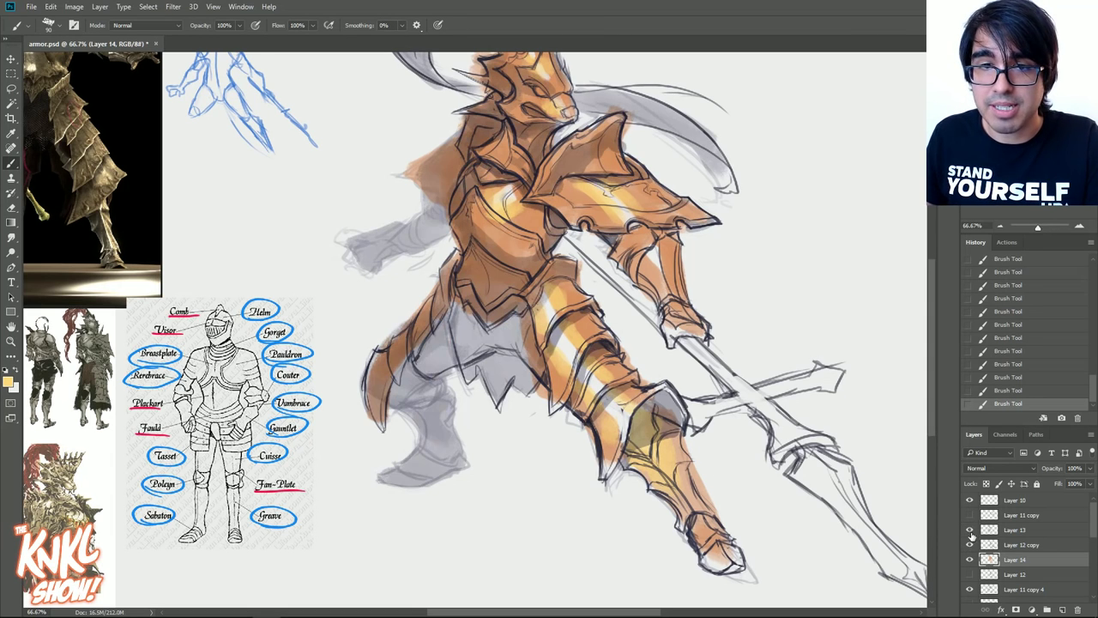
left_click(1017, 529)
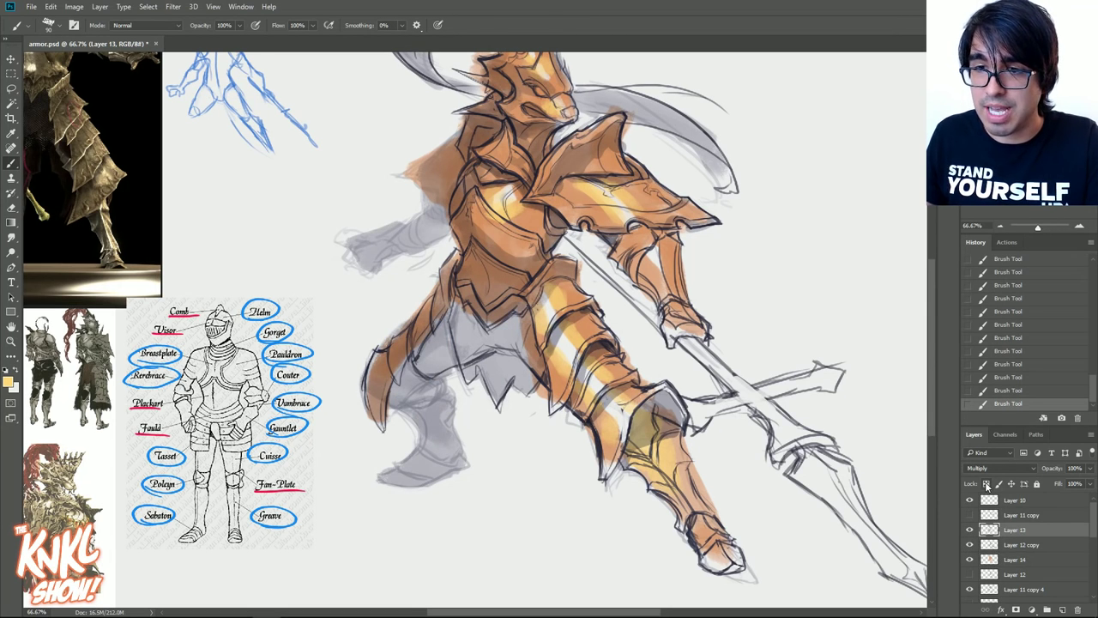
left_click(14, 387)
left_click(832, 366)
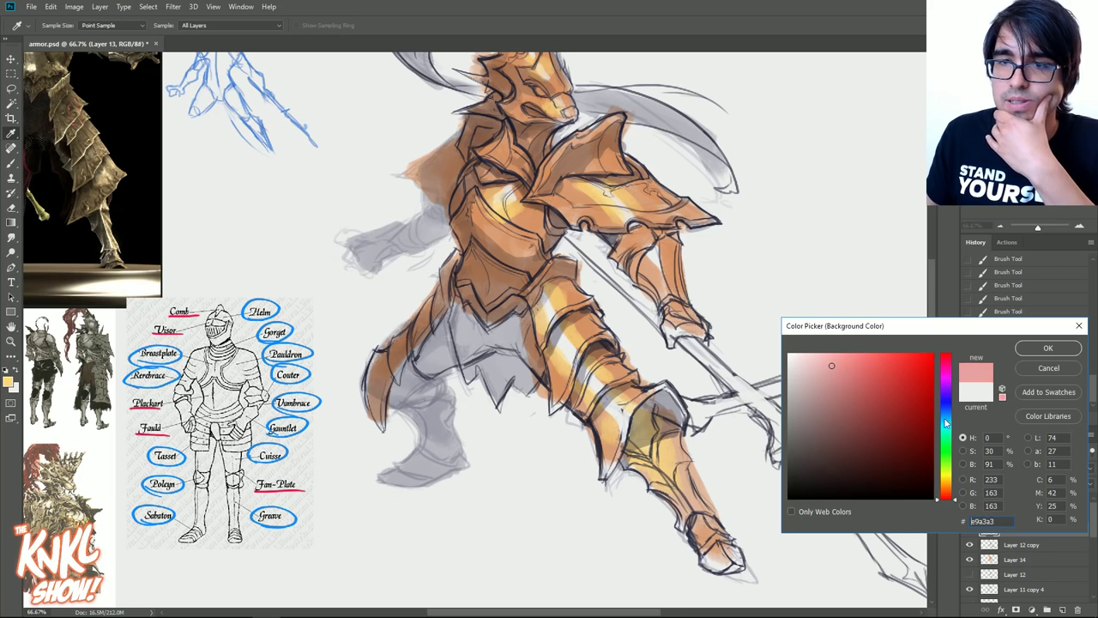
left_click(1032, 350)
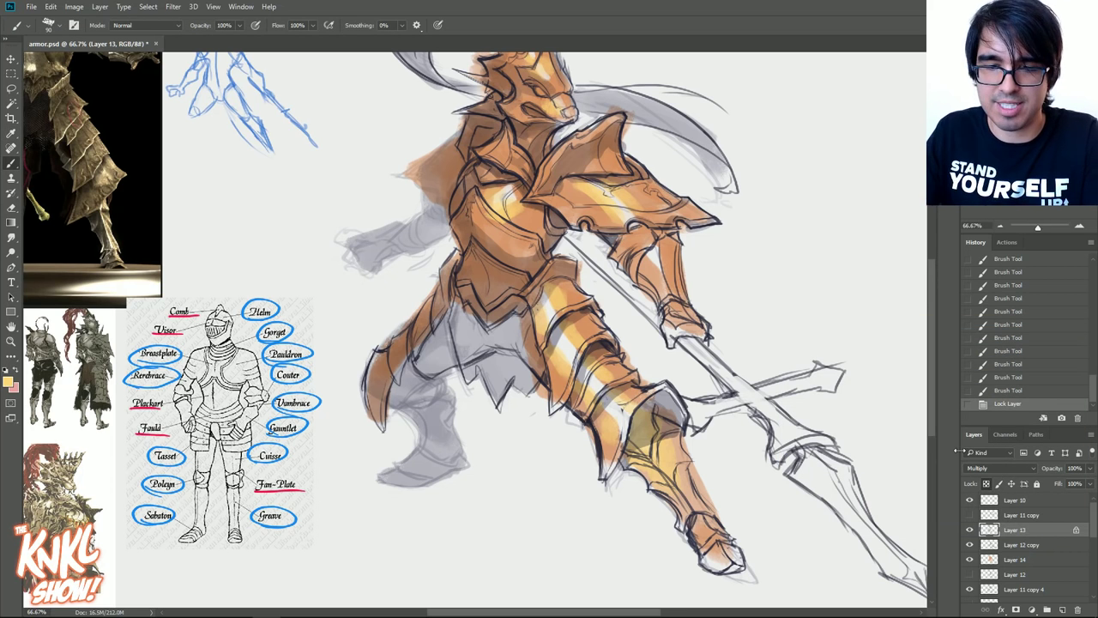
- Fill Layer 13's shading with light yellow, then shift it to a muted brown using Hue/Saturation with Lightness -27
key("alt+BackSpace")
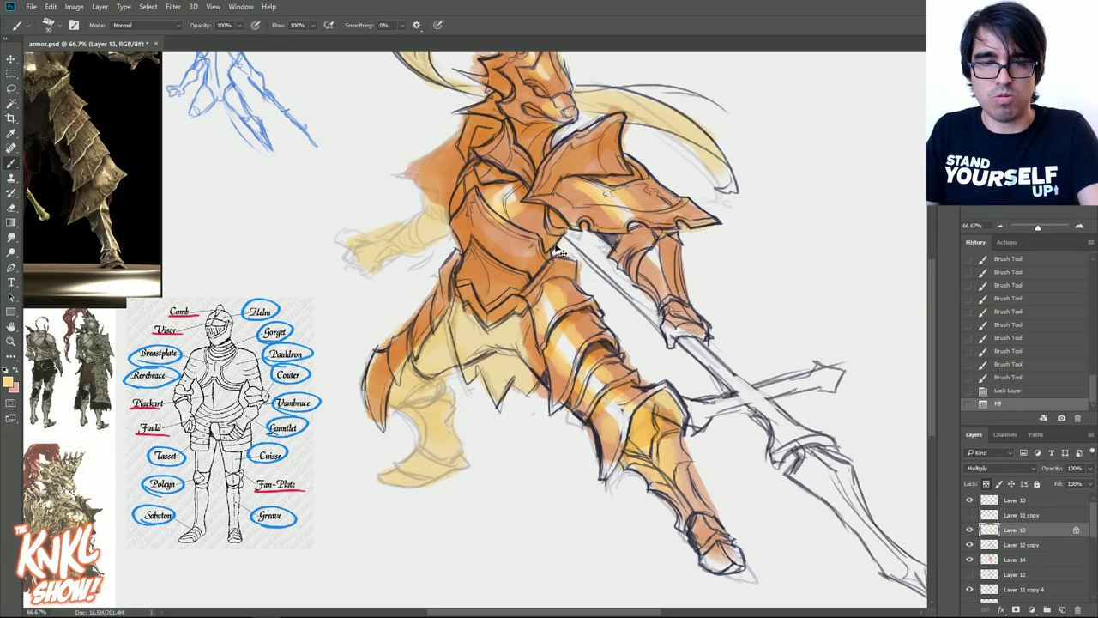
key("ctrl+u")
left_click_drag(892, 209, 885, 210)
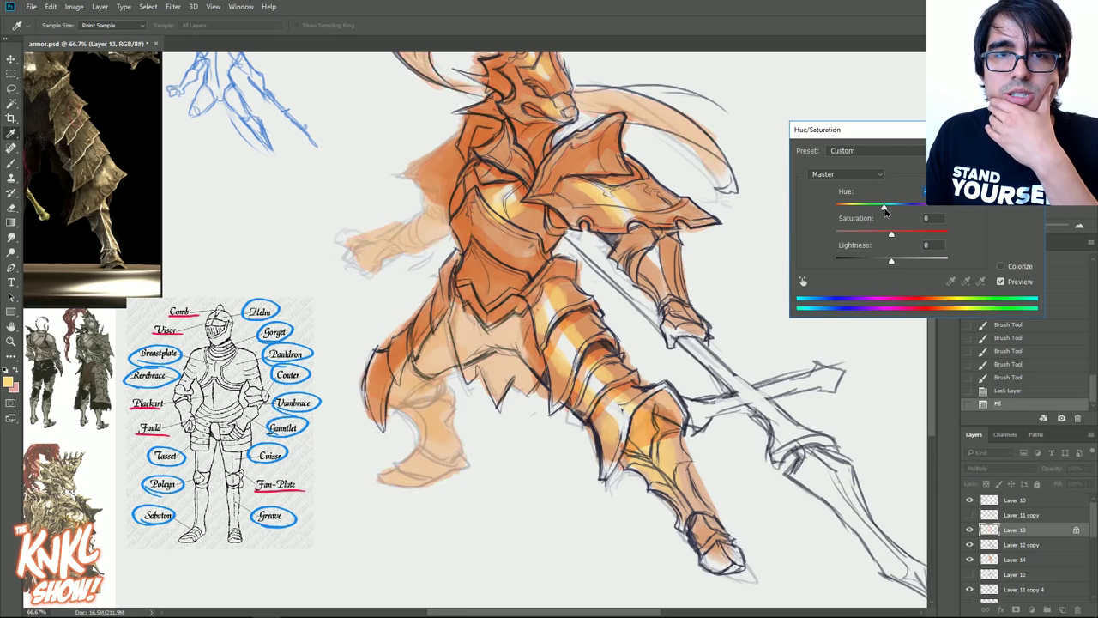
left_click_drag(895, 263, 876, 258)
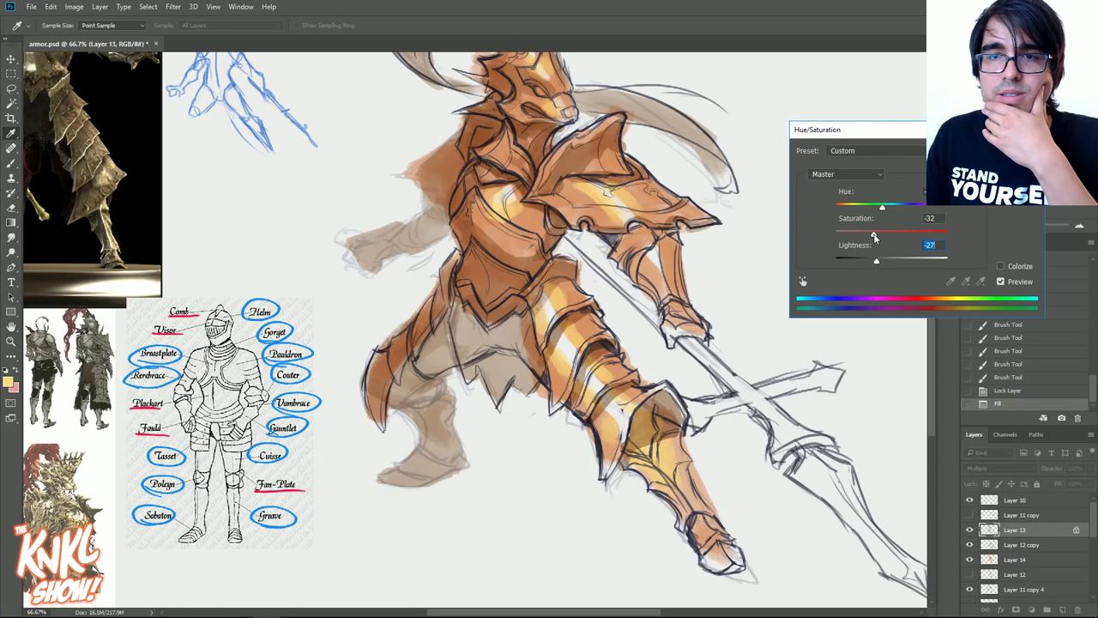
left_click_drag(883, 209, 874, 213)
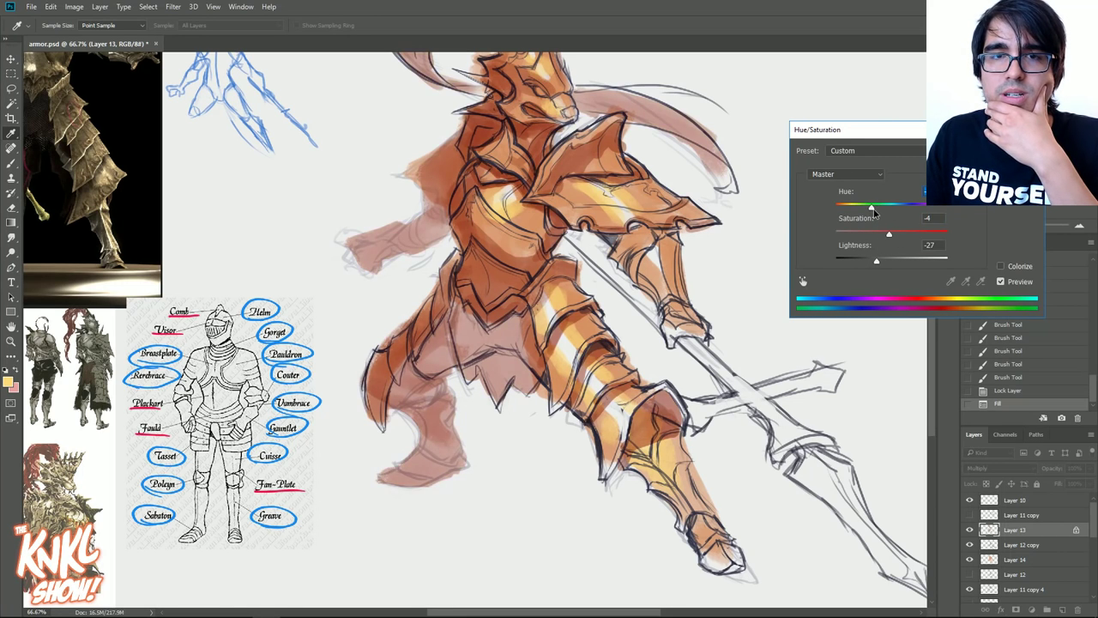
key("Return")
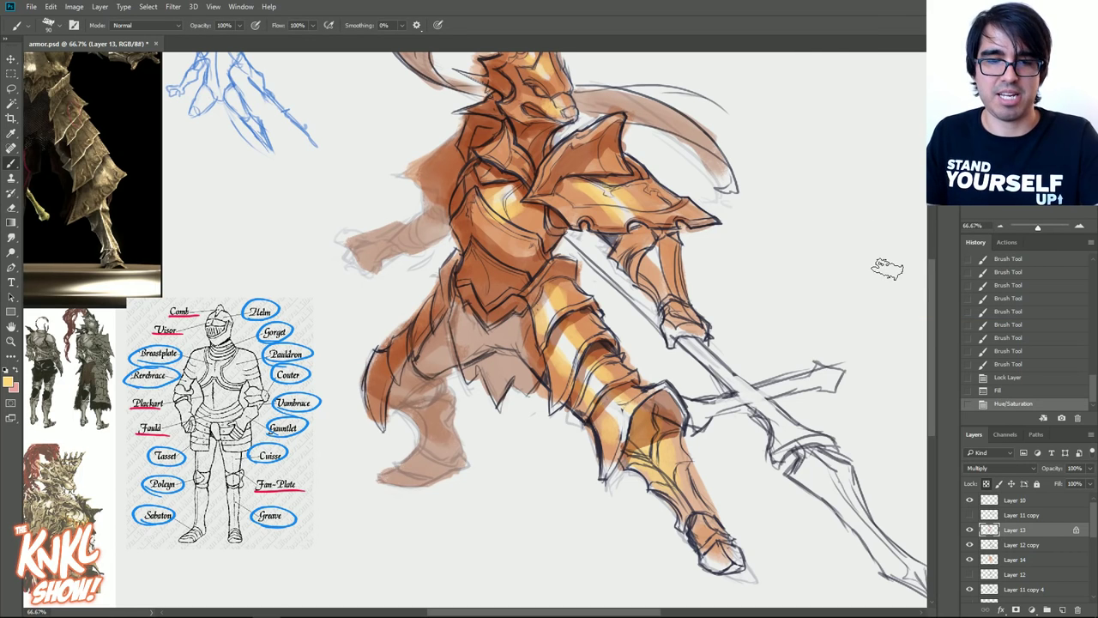
- Add a new layer directly above Layer 14
left_click_drag(750, 303, 751, 394)
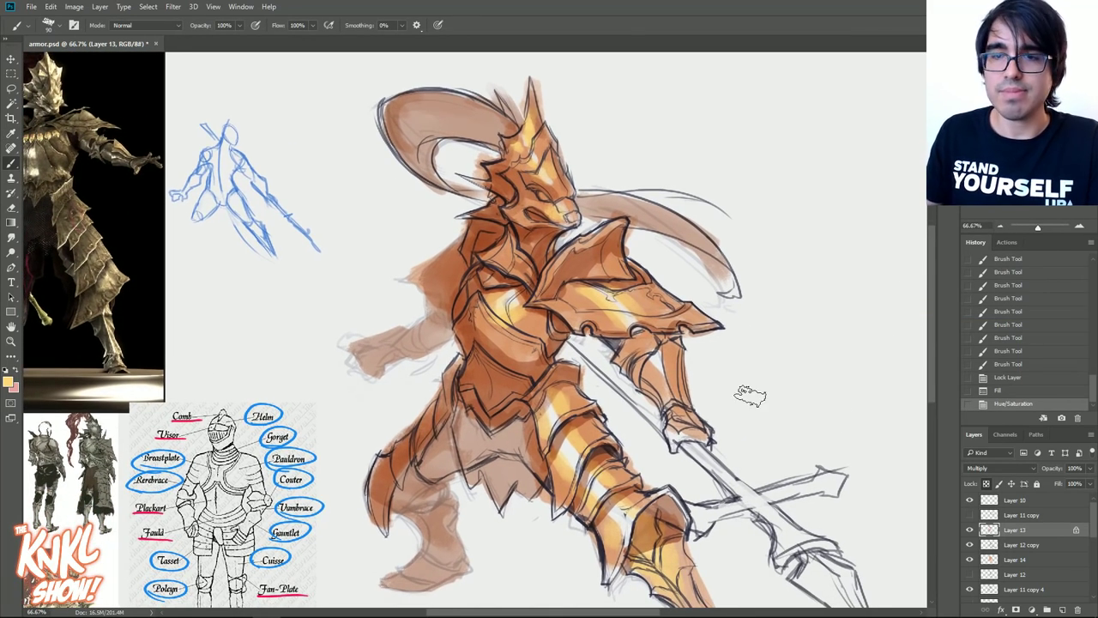
left_click(1014, 547)
left_click(1029, 560)
key("ctrl+shift+n")
key("Return")
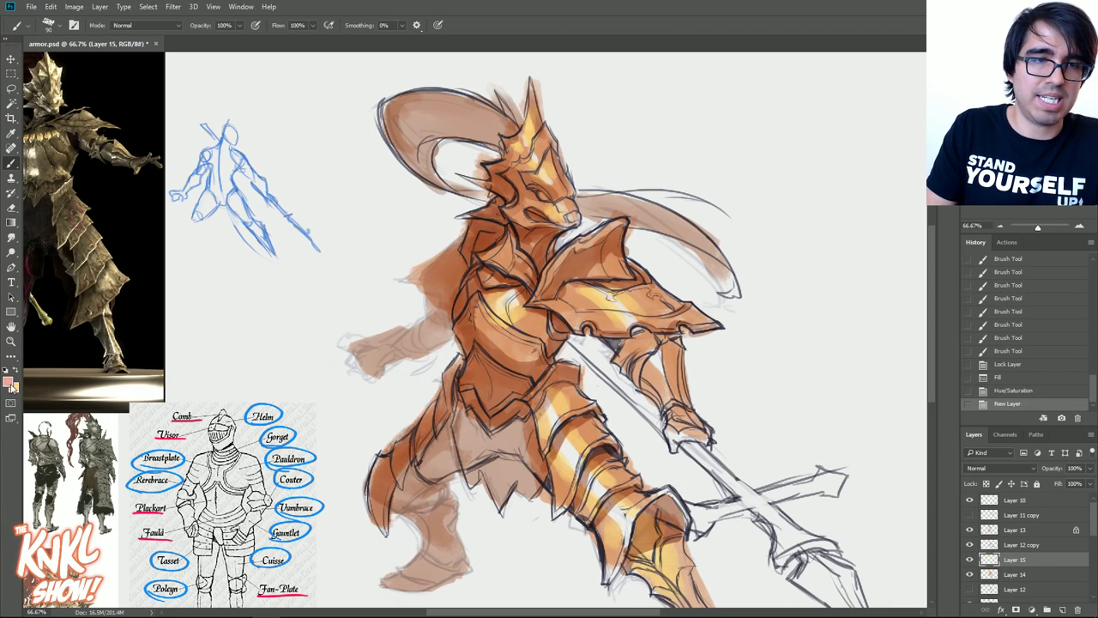
- Set the foreground colour to crimson #dc2342 and paint both sweeping sections of the helmet's plume
left_click(9, 383)
mouse_move(914, 365)
left_mouse_down()
mouse_move(900, 357)
mouse_move(909, 372)
left_mouse_up()
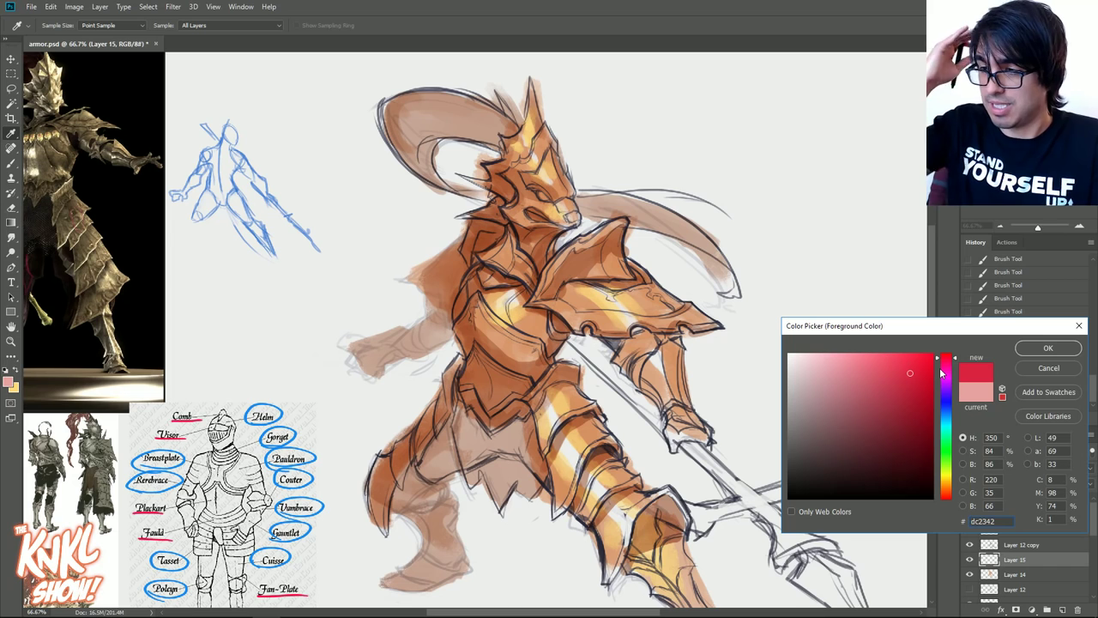
key("b")
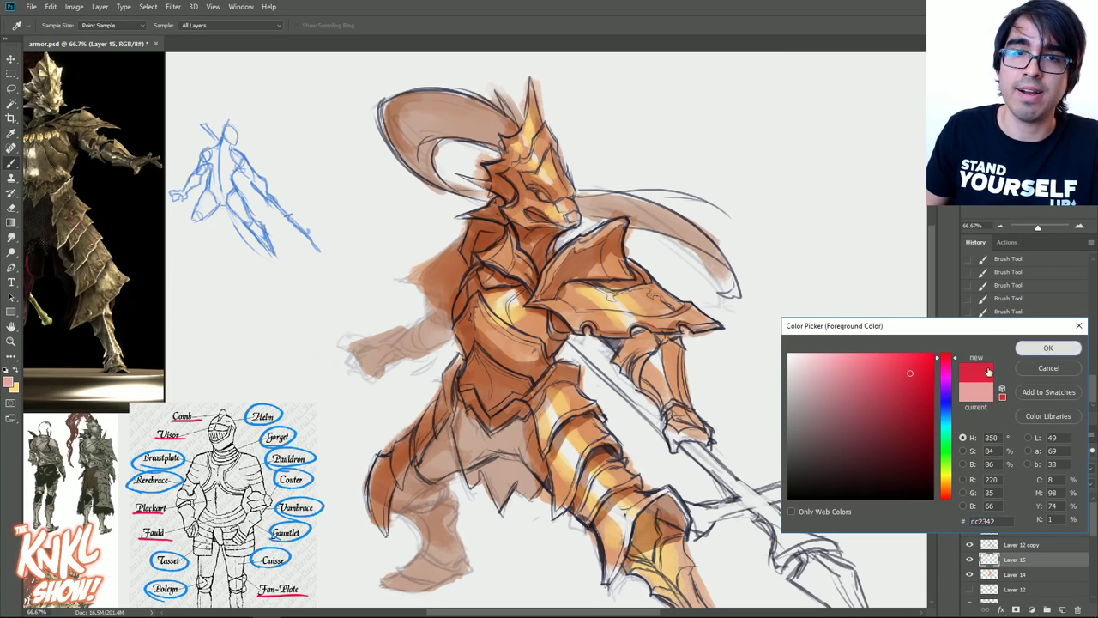
left_click(1047, 348)
mouse_move(513, 131)
left_mouse_down()
mouse_move(465, 109)
mouse_move(496, 133)
mouse_move(461, 126)
mouse_move(485, 131)
mouse_move(474, 109)
mouse_move(461, 105)
mouse_move(482, 118)
mouse_move(420, 105)
mouse_move(427, 125)
mouse_move(448, 122)
mouse_move(422, 147)
mouse_move(460, 189)
mouse_move(403, 114)
mouse_move(424, 131)
mouse_move(421, 152)
mouse_move(403, 131)
mouse_move(391, 104)
left_mouse_up()
mouse_move(590, 205)
left_mouse_down()
mouse_move(622, 216)
mouse_move(644, 206)
mouse_move(653, 217)
mouse_move(601, 206)
mouse_move(703, 246)
mouse_move(610, 203)
mouse_move(660, 231)
left_mouse_up()
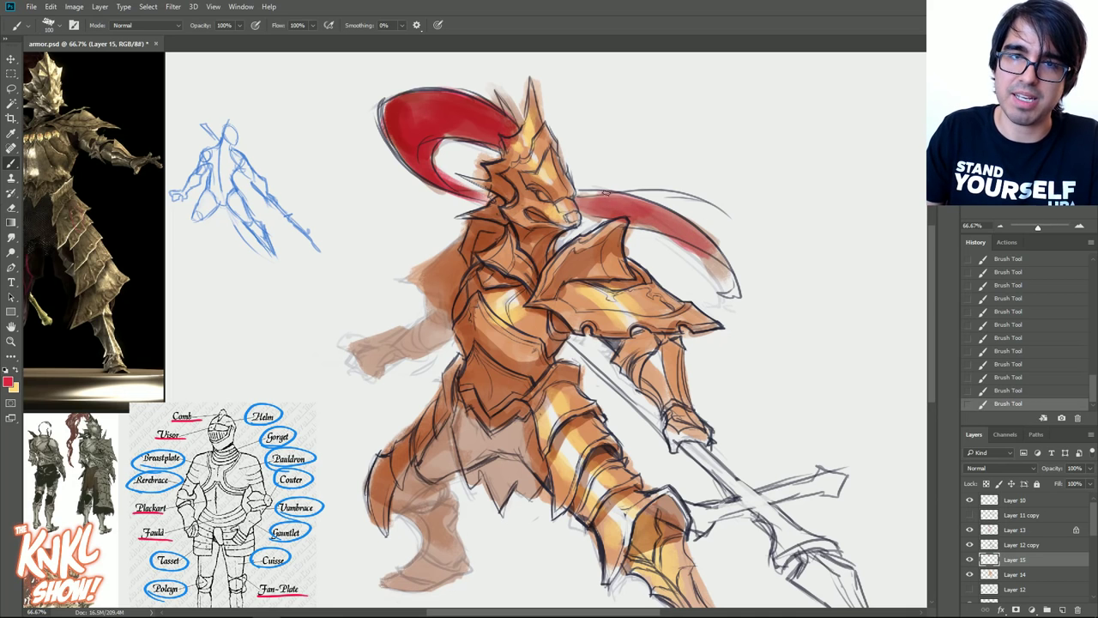
- Erase lighter highlight areas into both red sections of the plume
key("e")
left_click_drag(591, 196, 700, 240)
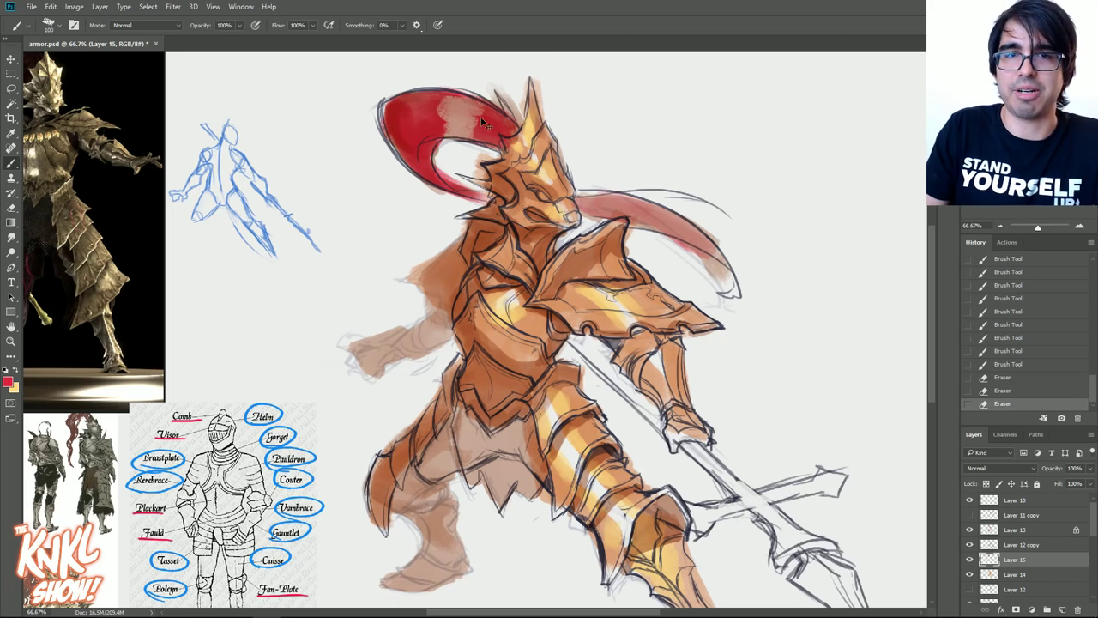
- Repaint part of the plume's upper highlight in red and brush bright magenta along the inner curve of its large front section
mouse_move(471, 105)
left_mouse_down()
mouse_move(452, 124)
mouse_move(460, 114)
mouse_move(480, 153)
mouse_move(482, 121)
mouse_move(472, 132)
mouse_move(491, 126)
mouse_move(415, 116)
left_mouse_up()
key("b")
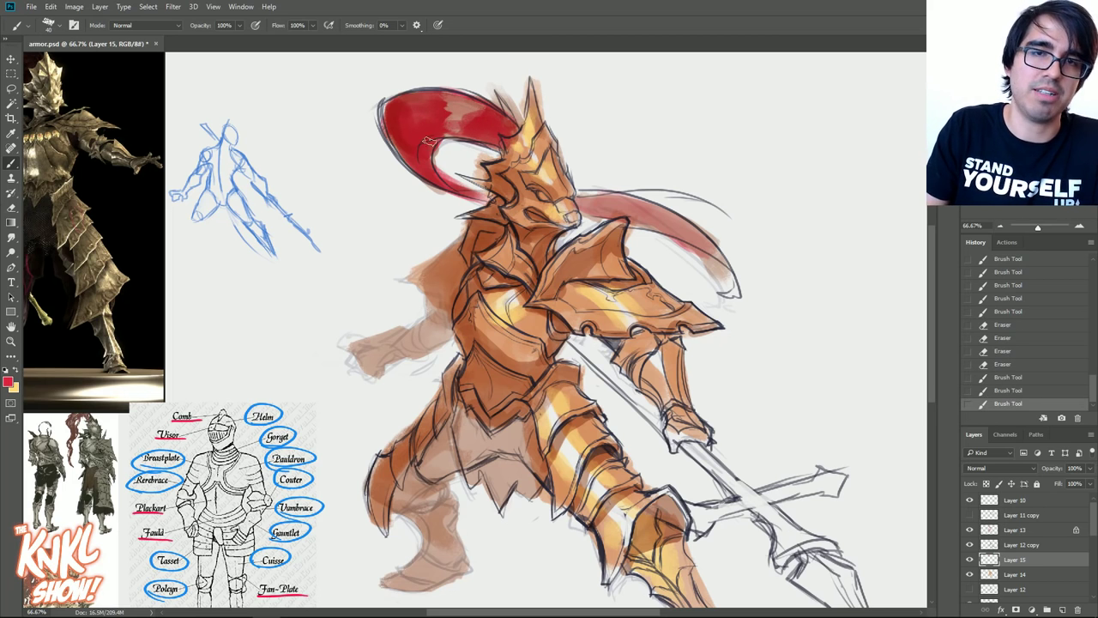
left_click(8, 382)
left_click(943, 373)
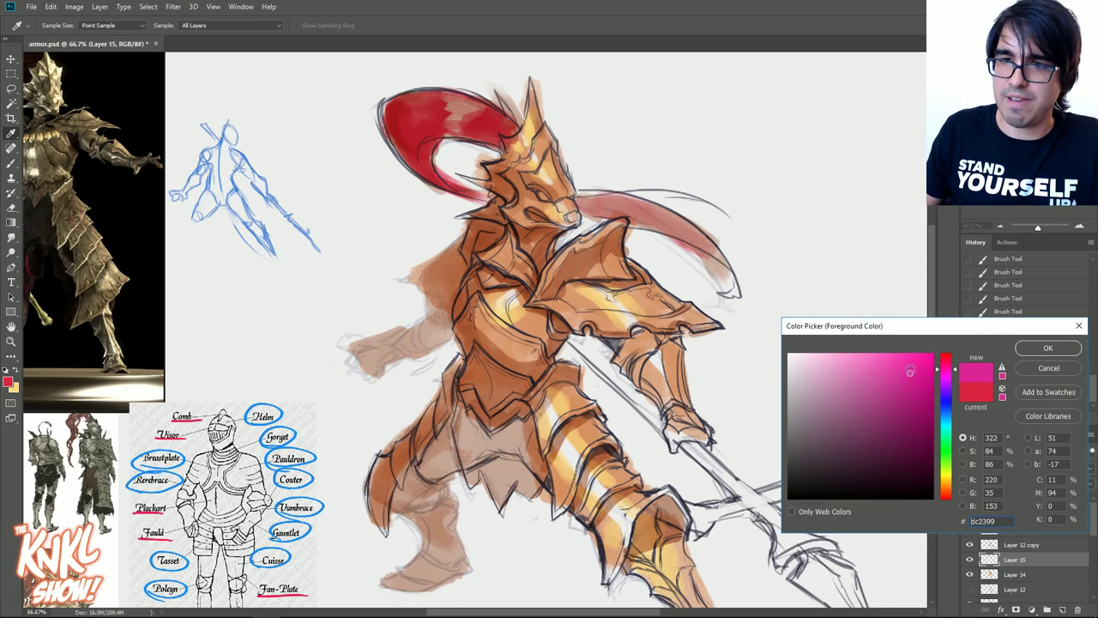
left_click(1049, 348)
left_click_drag(470, 194, 416, 148)
key("bracketright")
key("bracketright")
key("bracketright")
mouse_move(417, 144)
left_mouse_down()
mouse_move(442, 178)
mouse_move(420, 124)
left_mouse_up()
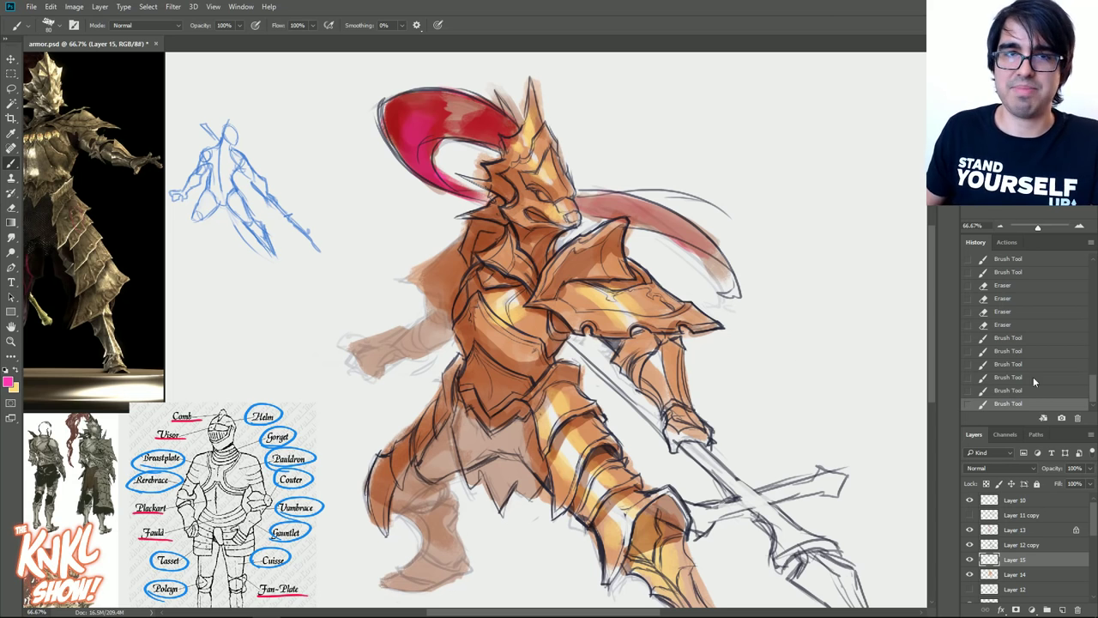
- Change the foreground colour to a muted pink and brush it over the magenta inner curve of the plume
left_click(1034, 377)
left_click(8, 380)
left_click_drag(899, 380, 868, 380)
left_click(1048, 349)
key("bracketright")
mouse_move(426, 175)
left_mouse_down()
mouse_move(418, 118)
mouse_move(437, 167)
left_mouse_up()
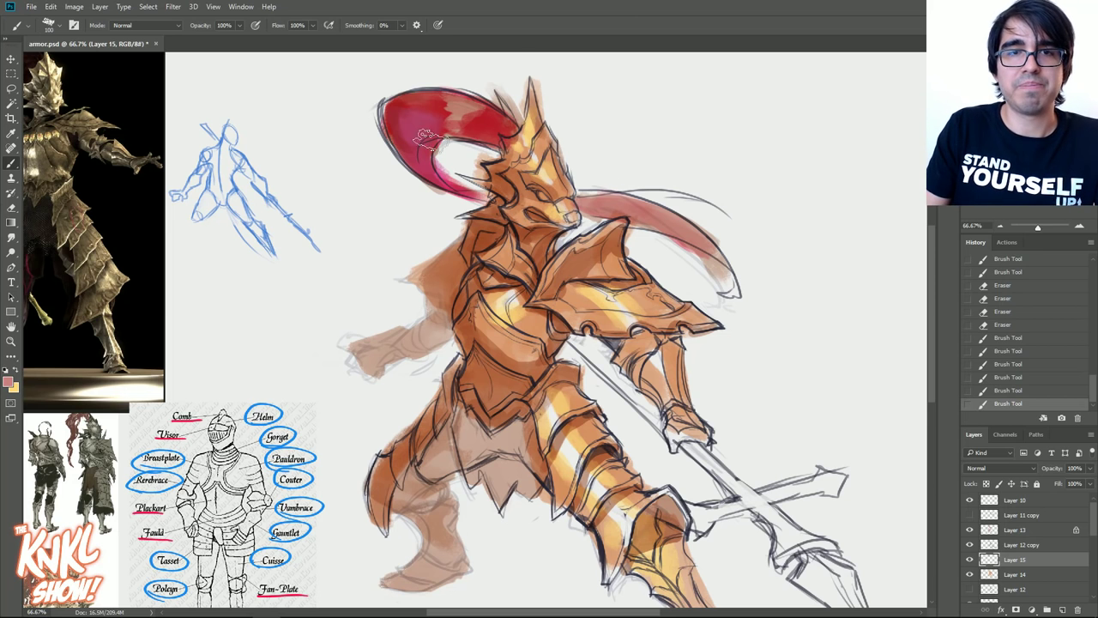
mouse_move(435, 175)
left_mouse_down()
mouse_move(421, 120)
mouse_move(480, 127)
left_mouse_up()
- Tint the waist cloth, rear thigh, front knee guard, front elbow and rear arm with the muted pink on Layer 15
mouse_move(779, 348)
left_mouse_down()
mouse_move(789, 276)
mouse_move(746, 312)
left_mouse_up()
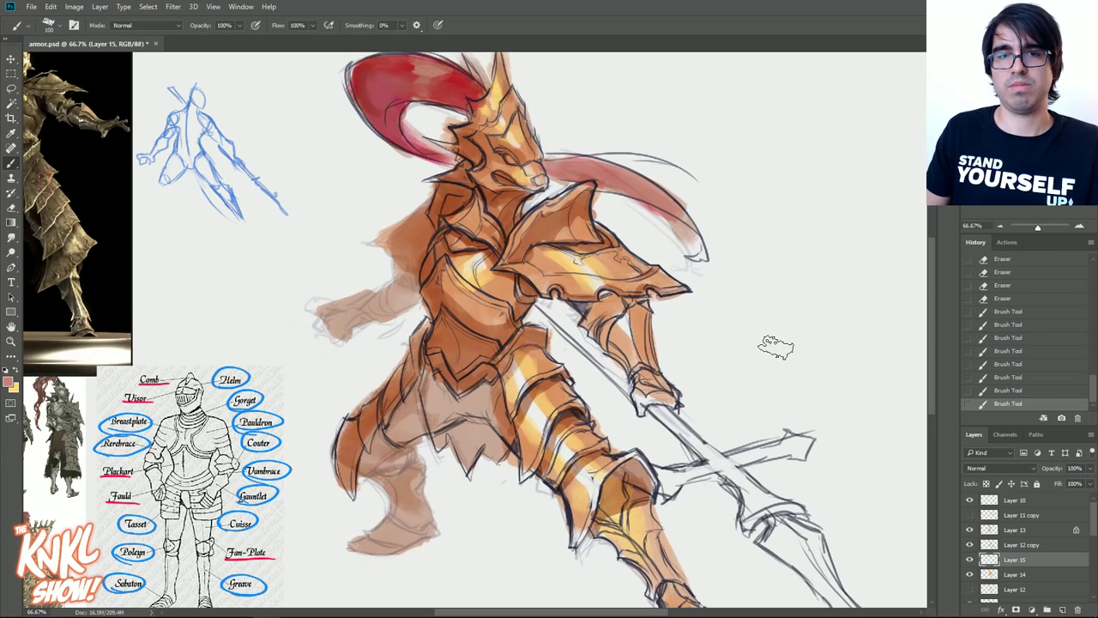
mouse_move(463, 454)
left_mouse_down()
mouse_move(491, 409)
mouse_move(384, 438)
mouse_move(369, 471)
mouse_move(403, 454)
left_mouse_up()
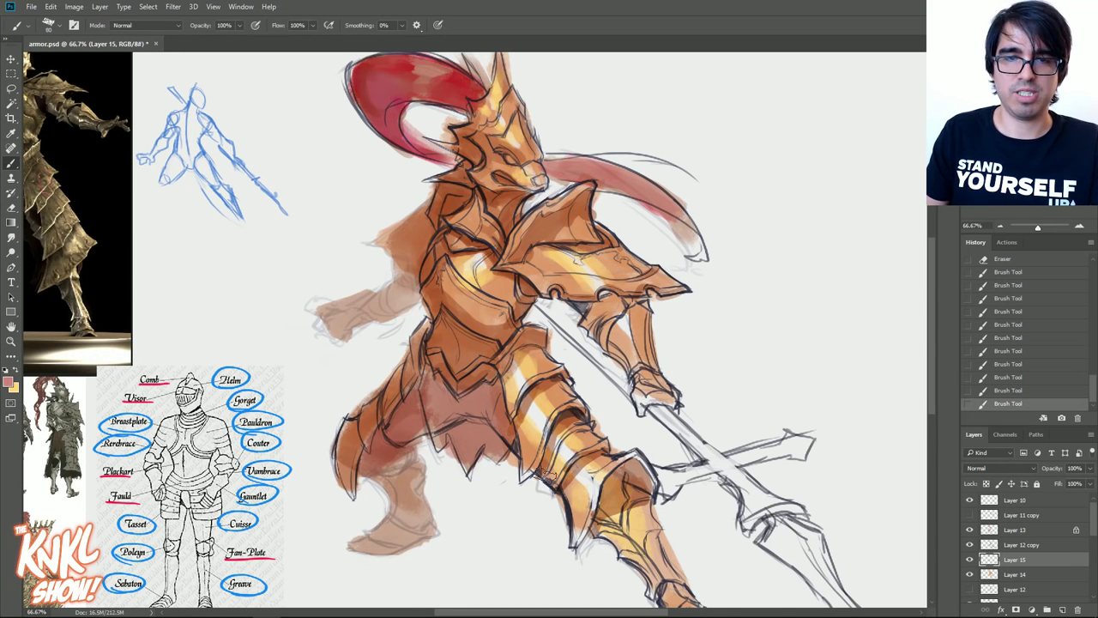
mouse_move(649, 536)
left_mouse_down()
mouse_move(628, 485)
mouse_move(639, 445)
left_mouse_up()
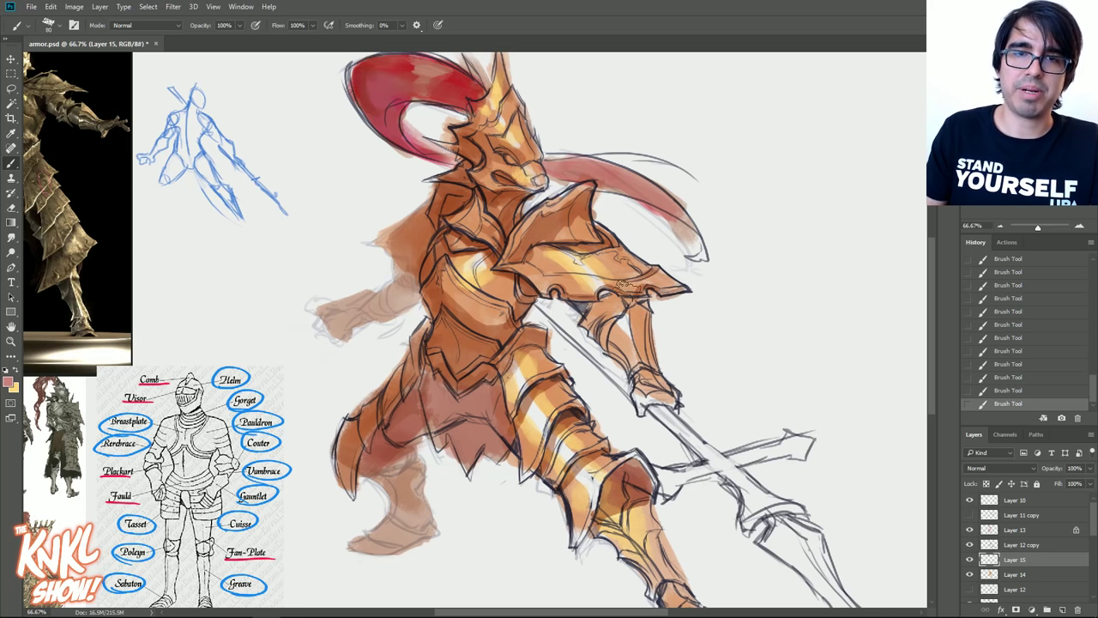
left_click_drag(579, 310, 599, 298)
key("]")
mouse_move(413, 261)
left_mouse_down()
mouse_move(402, 285)
mouse_move(413, 276)
left_mouse_up()
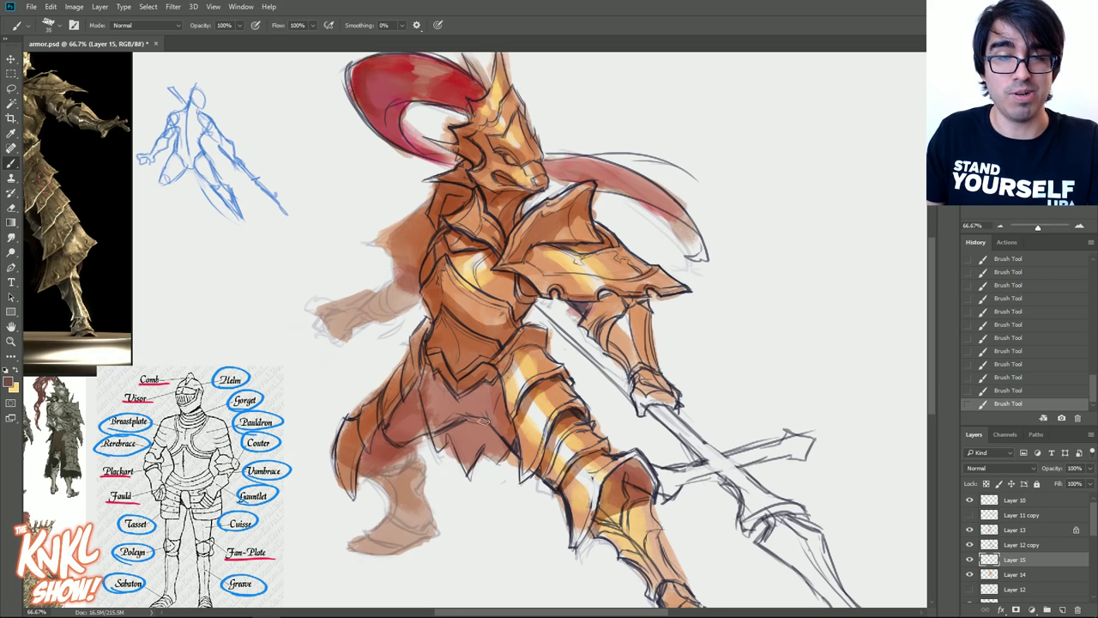
- Paint the hanging waist cloth dark brown and brush a muted purple-grey over it on Layer 15
mouse_move(445, 442)
left_mouse_down()
mouse_move(435, 386)
mouse_move(478, 462)
mouse_move(504, 403)
mouse_move(496, 390)
mouse_move(420, 377)
mouse_move(390, 424)
mouse_move(491, 452)
left_mouse_up()
key("ctrl+z")
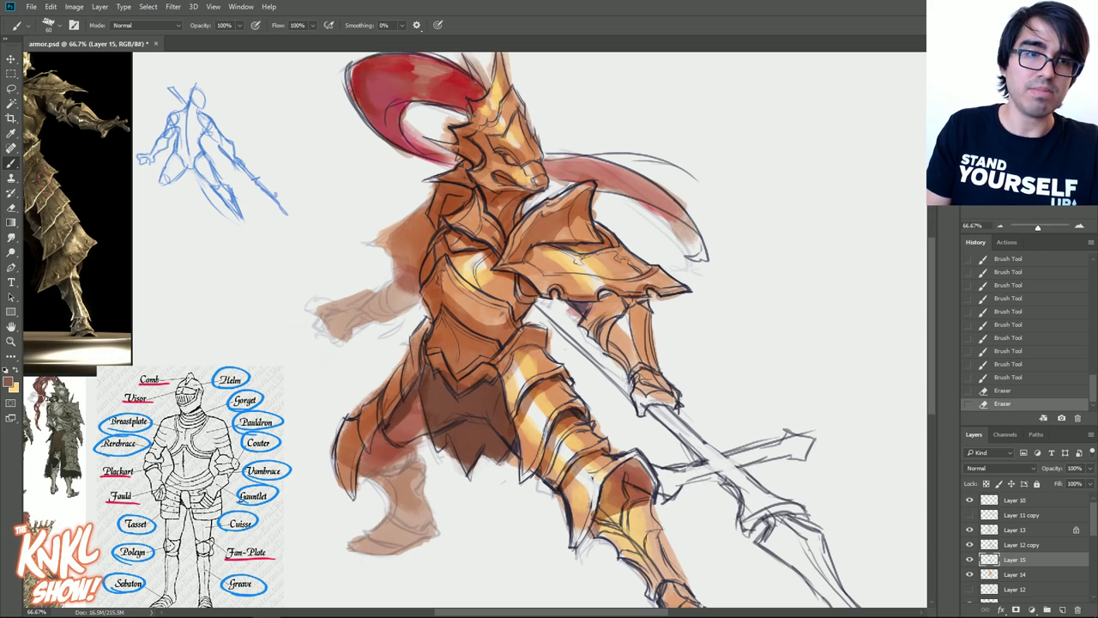
left_click(10, 385)
left_click(804, 420)
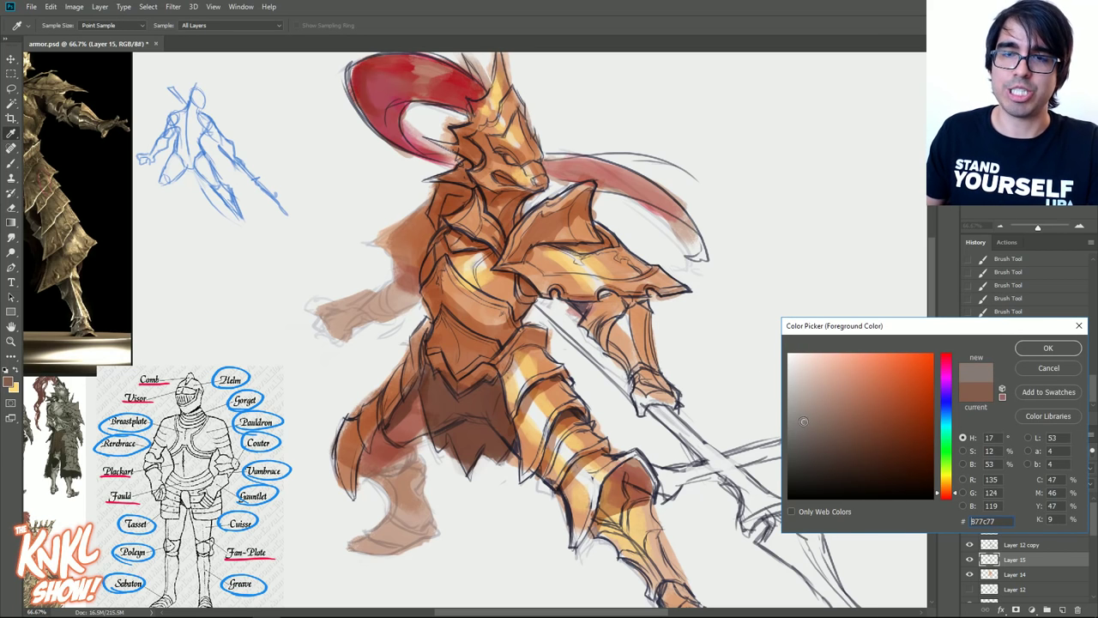
left_click(1025, 353)
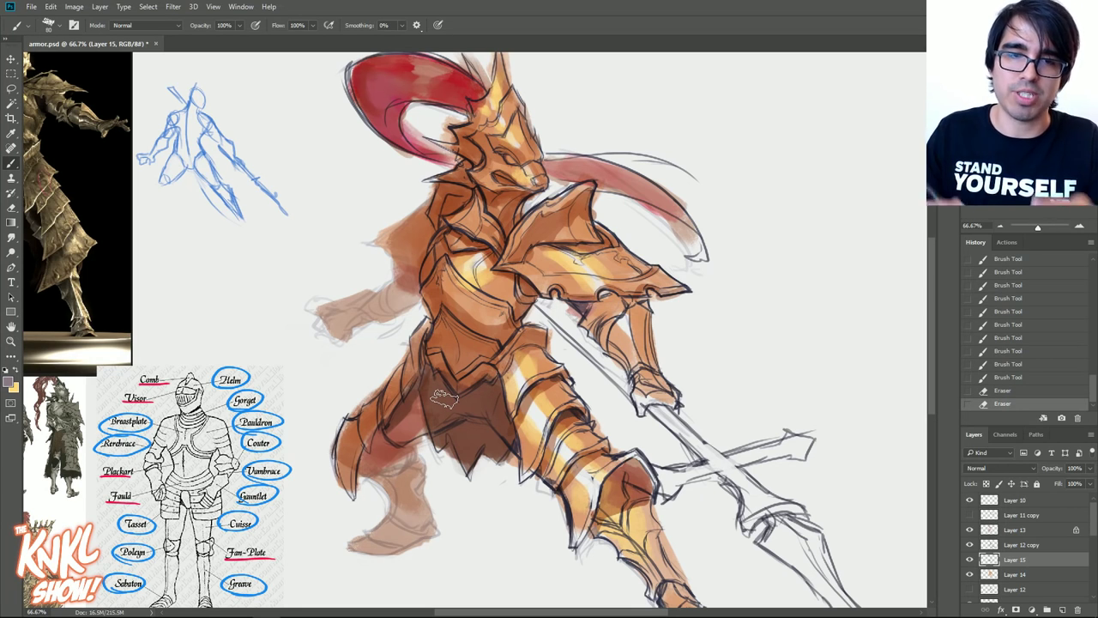
left_click_drag(446, 427, 461, 442)
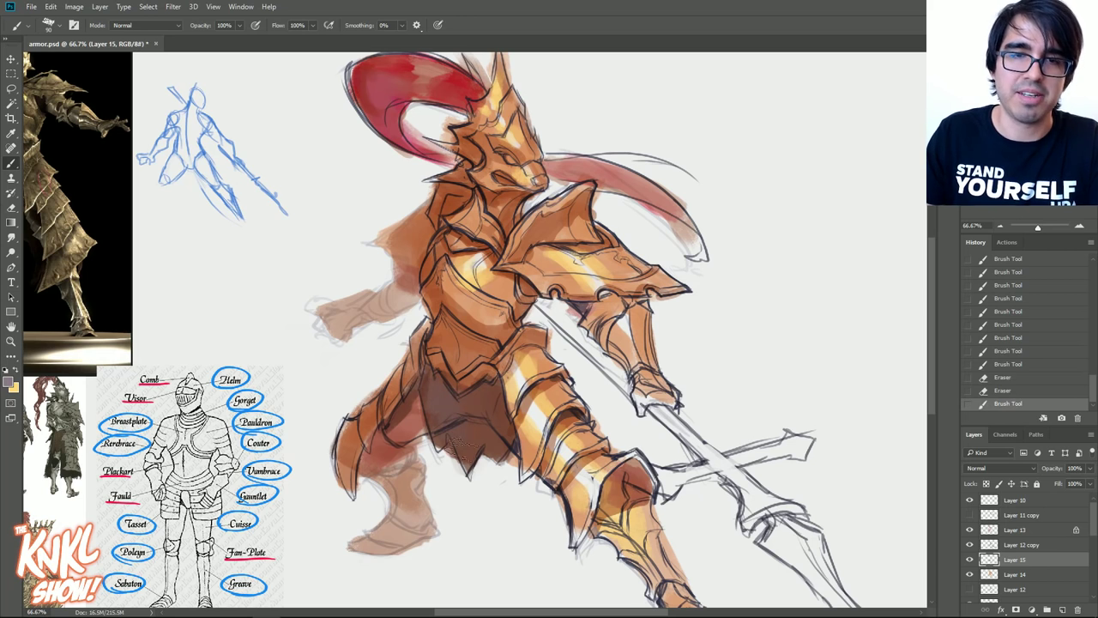
left_click_drag(489, 385, 495, 400)
left_click_drag(490, 388, 500, 406)
- Select Layer 13, keep its transparent pixels locked, and tint its linework over the waist cloth with the purple-grey
left_click(1017, 532)
left_click(986, 483)
left_click(986, 483)
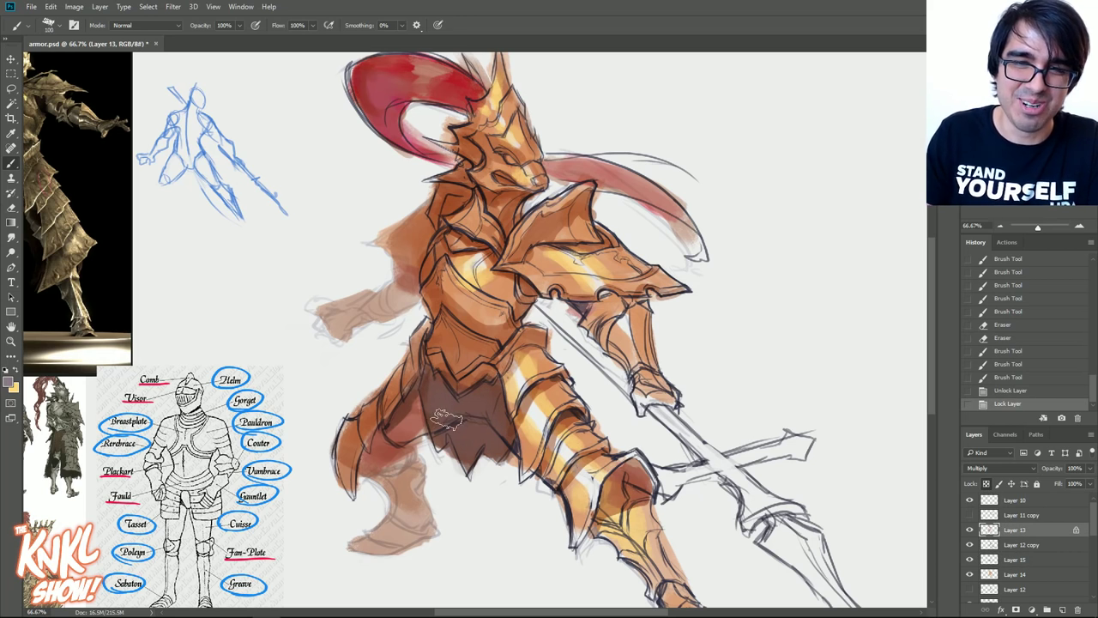
left_click_drag(484, 393, 489, 396)
- Lock the transparent pixels of Layer 12 copy and recolour its shading over the waist cloth with purple-grey and dark purple
left_click(1019, 544)
left_click(985, 483)
mouse_move(459, 422)
left_mouse_down()
mouse_move(487, 438)
mouse_move(487, 396)
mouse_move(463, 417)
mouse_move(443, 411)
mouse_move(493, 379)
left_mouse_up()
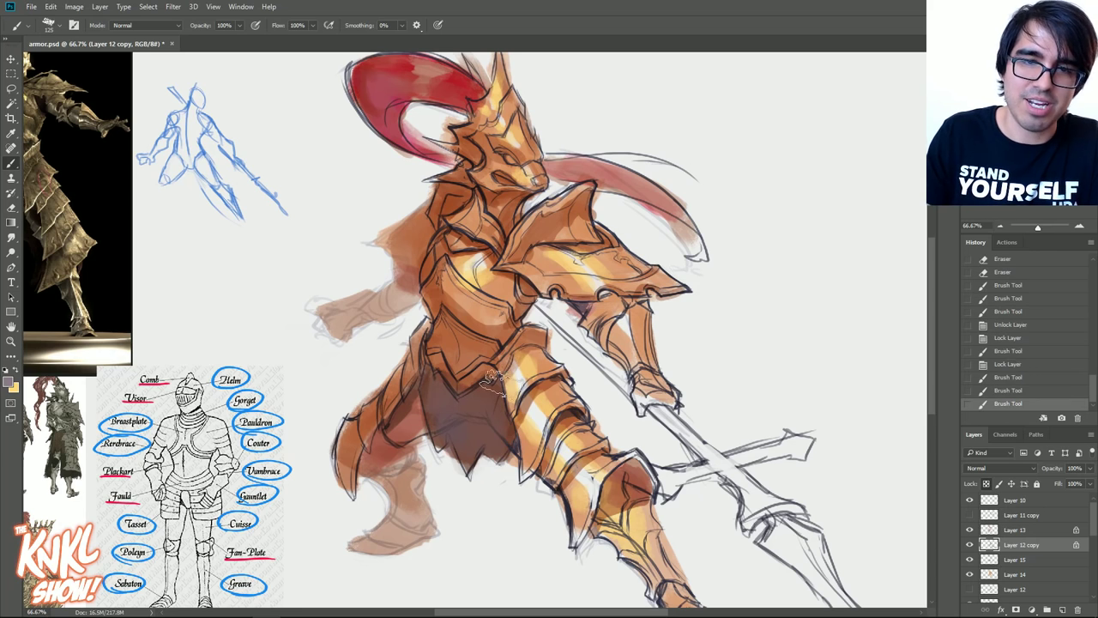
key("bracketleft")
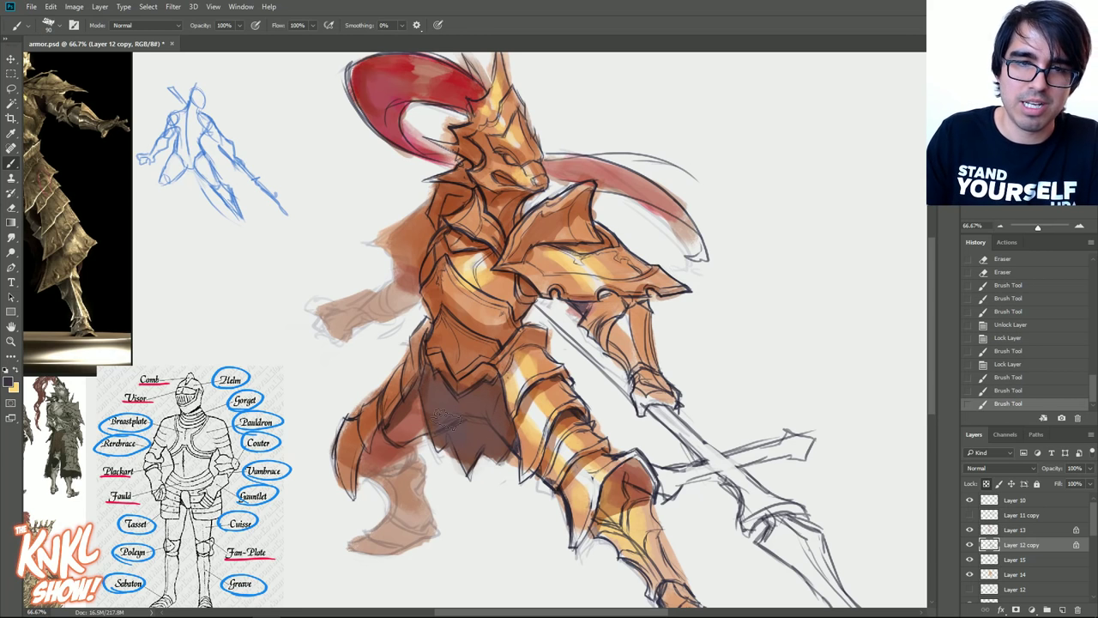
left_click_drag(446, 418, 472, 412)
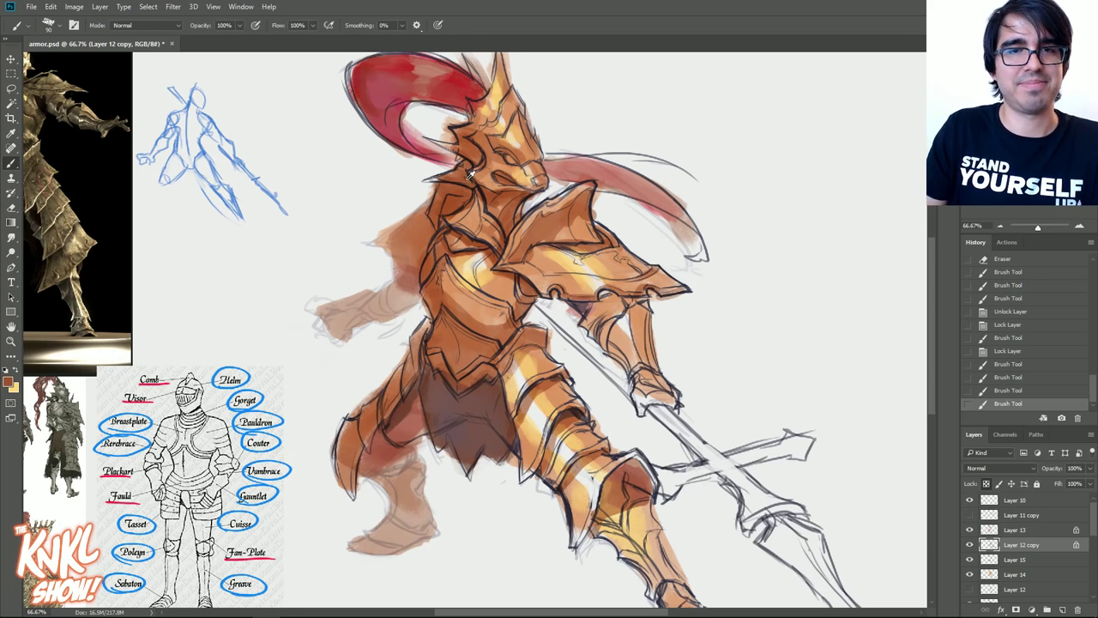
- Set the foreground colour to a dark plum and recolour Layer 12 copy's shading across the helmet, shoulder, chest, hip and thigh armor
left_click(8, 382)
left_click(945, 358)
left_click(882, 426)
left_click(862, 444)
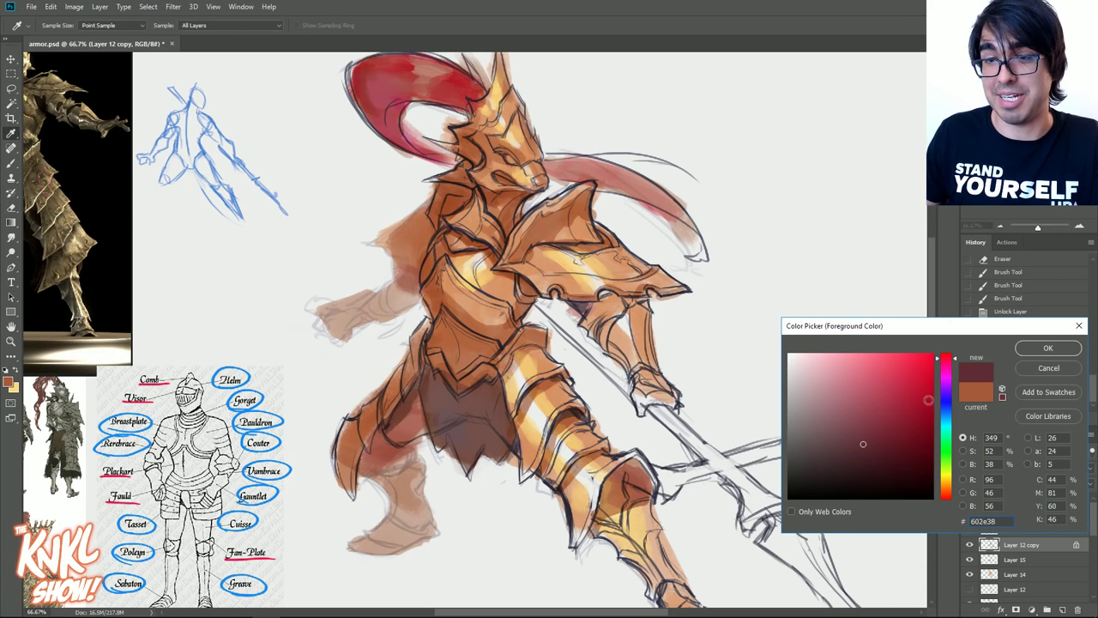
left_click(863, 458)
left_click(1048, 349)
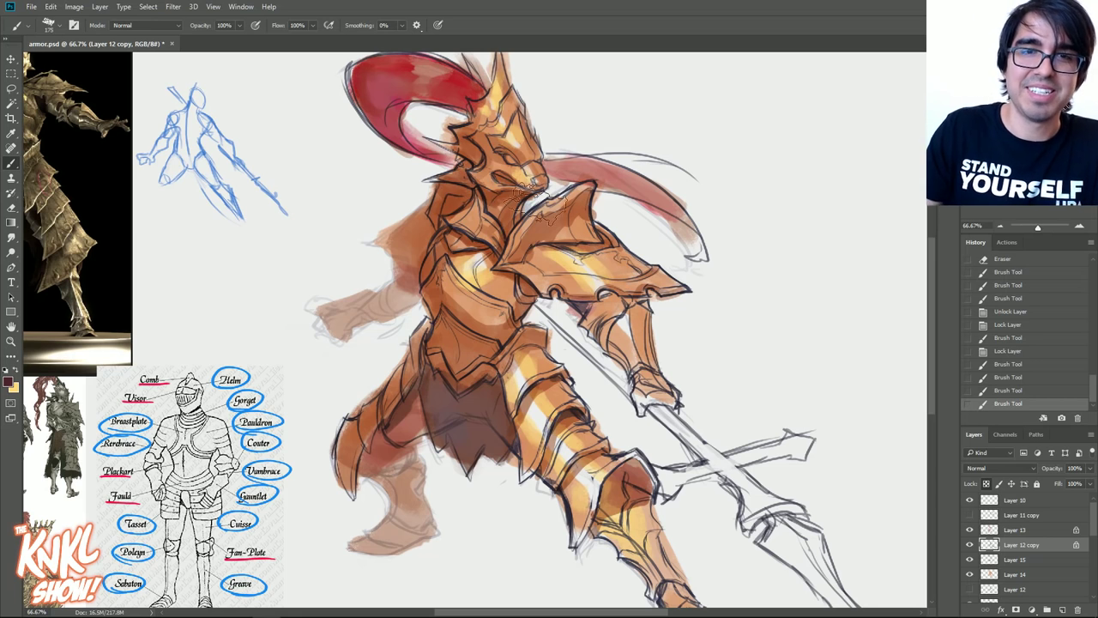
key("bracketleft")
left_click_drag(535, 154, 510, 90)
left_click_drag(572, 268, 602, 289)
mouse_move(543, 203)
left_mouse_down()
mouse_move(523, 238)
mouse_move(470, 273)
left_mouse_up()
left_click_drag(421, 413, 425, 433)
left_click_drag(383, 383, 364, 420)
left_click_drag(579, 475, 589, 458)
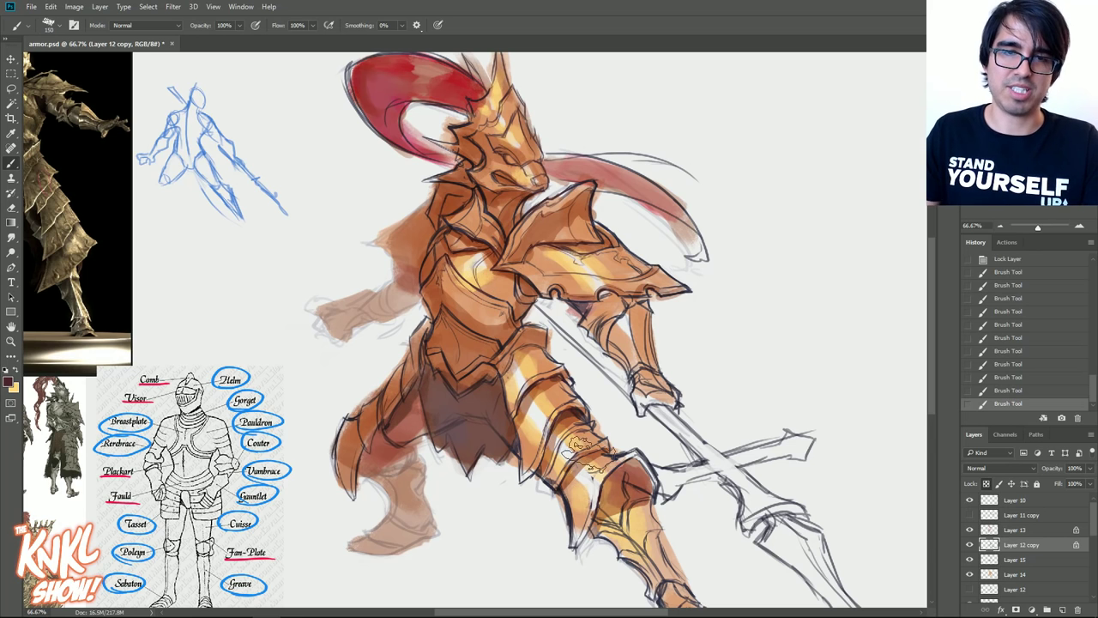
- Lighten the foreground colour to a softer maroon and brush it over Layer 12 copy's shading on the shoulder armor
left_click(8, 380)
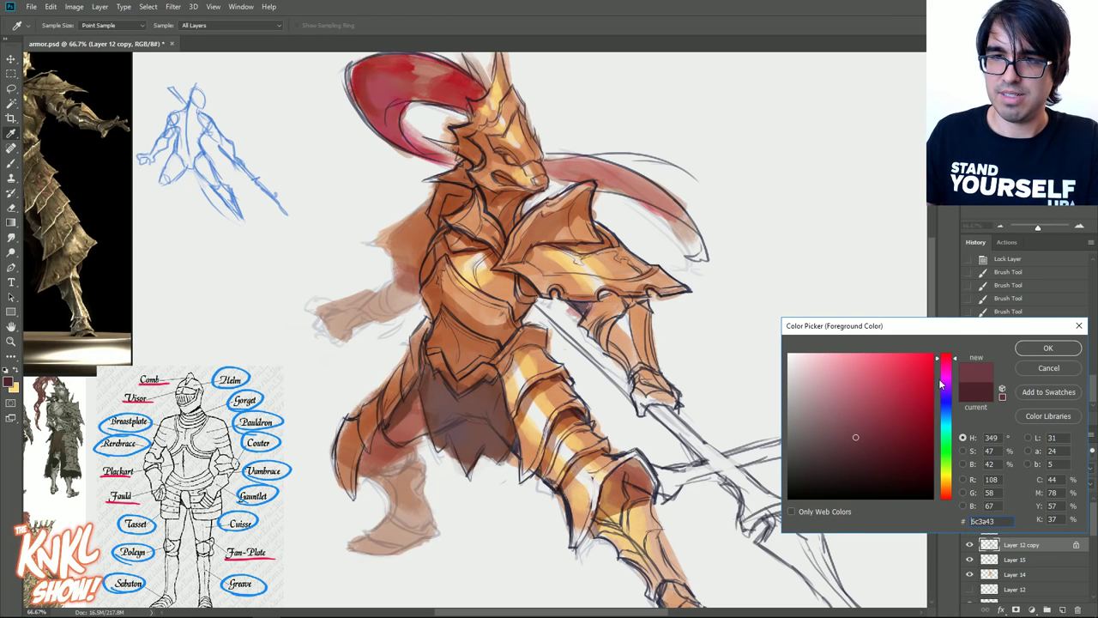
key("Return")
left_click_drag(562, 247, 590, 251)
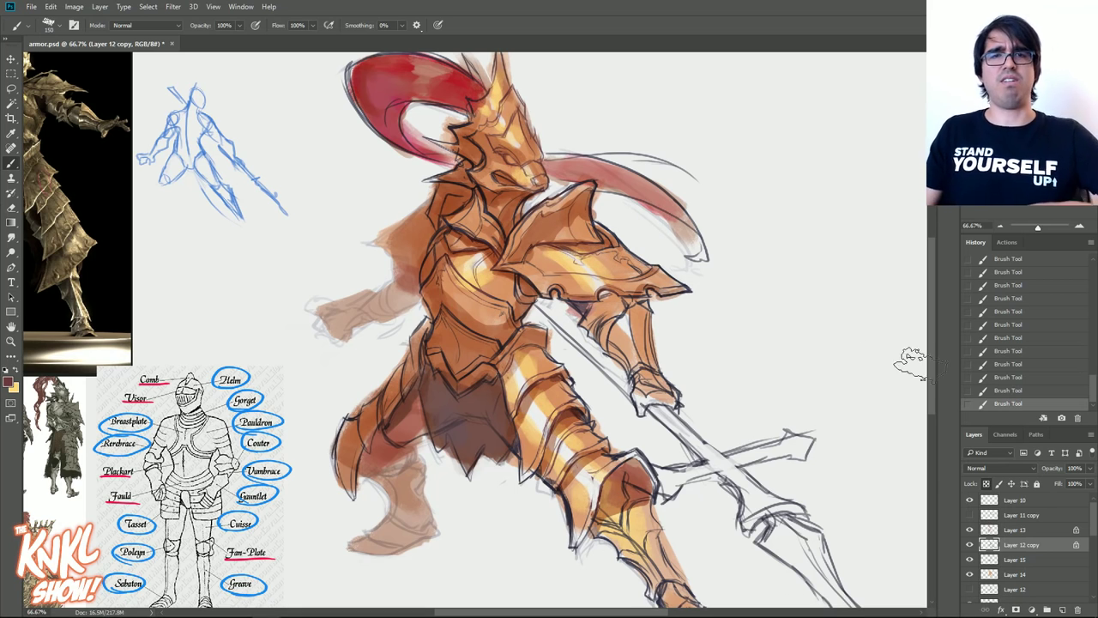
- Compare the whole figure with and without Layer 13, Layer 12 copy and Layer 11 copy by toggling their visibility
left_click(999, 226)
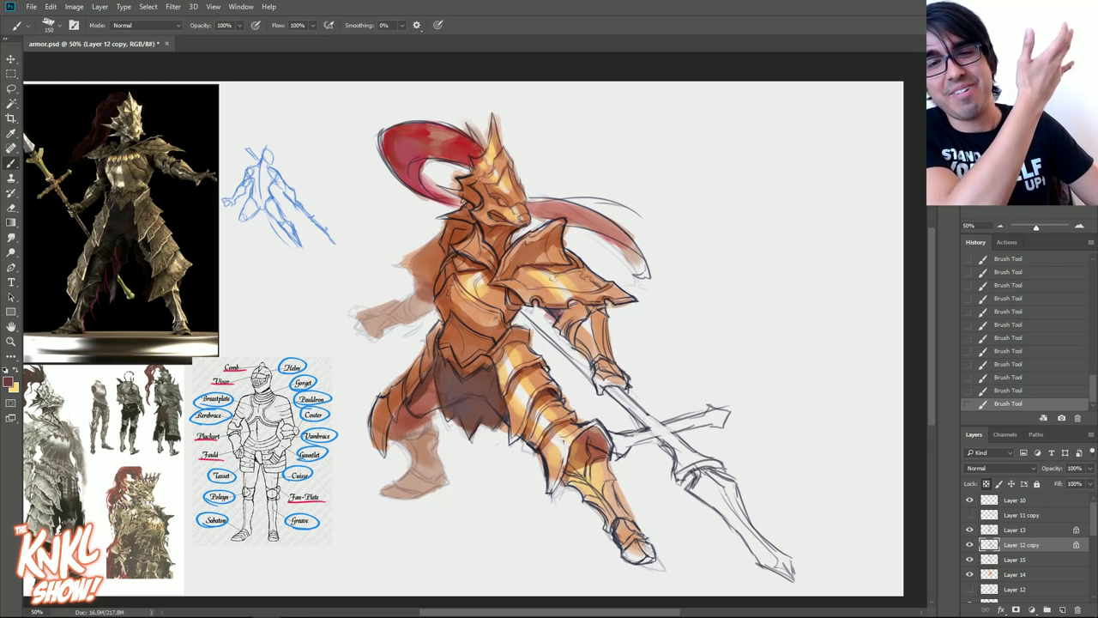
left_click(969, 530)
left_click(969, 544)
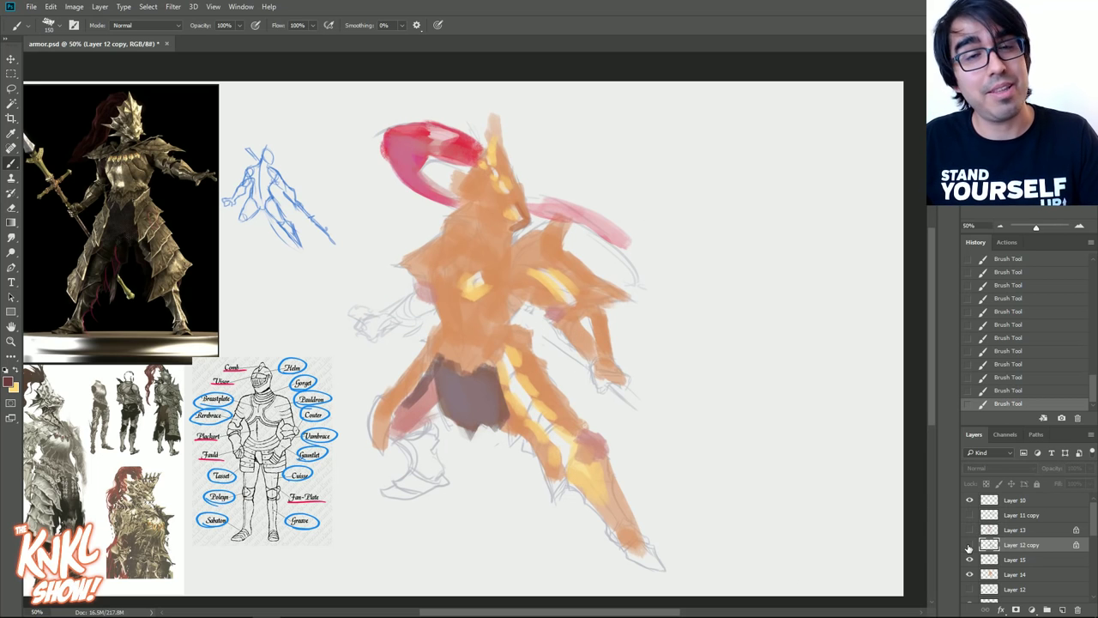
left_click(969, 544)
left_click(969, 530)
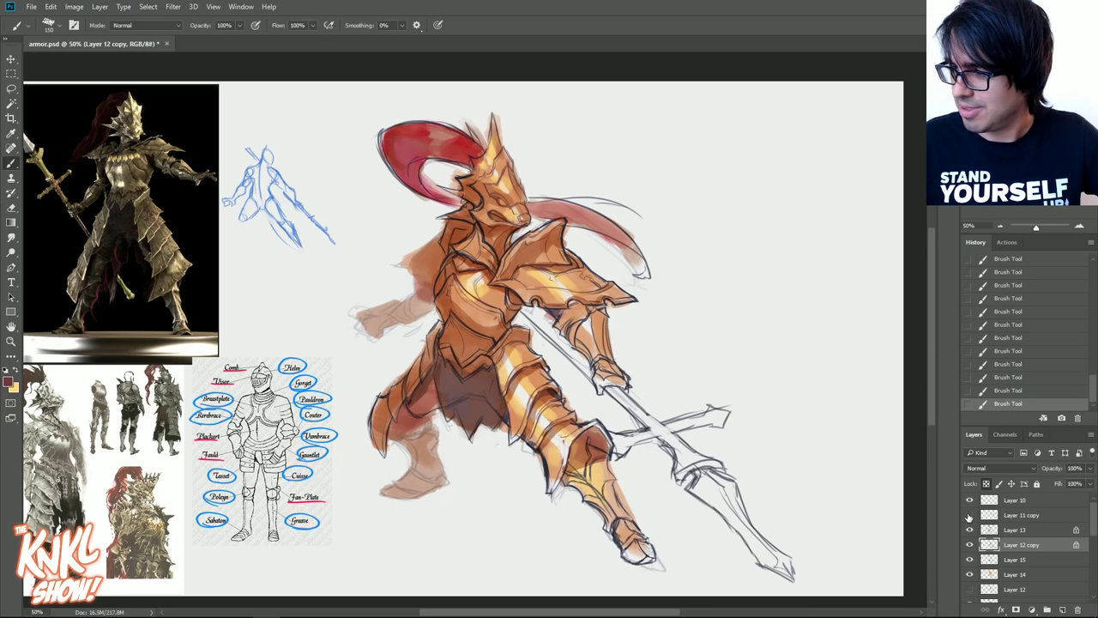
left_click(969, 515)
left_click(970, 515)
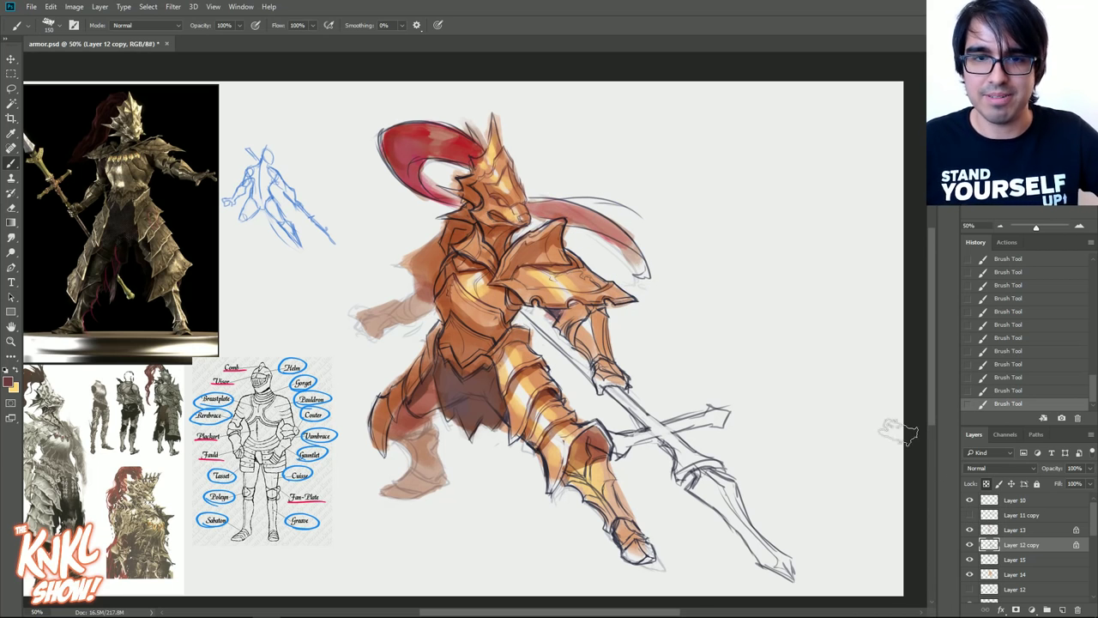